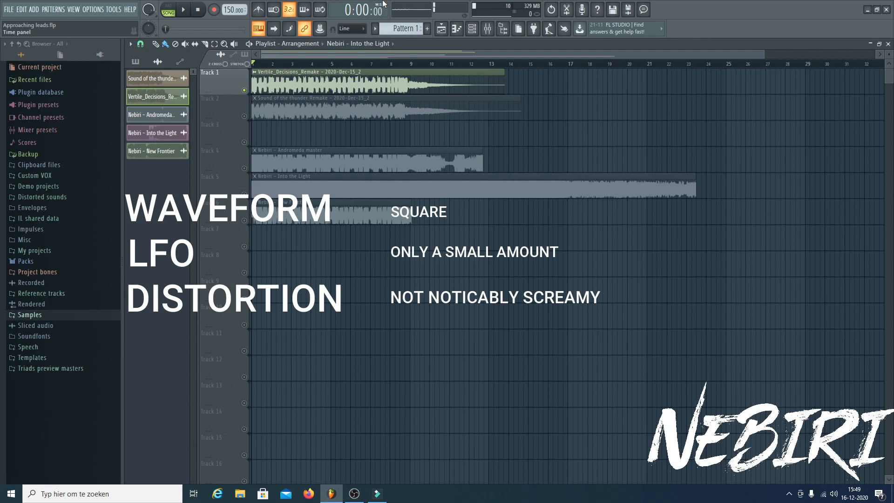
- Audition the Sound of the thunder Remake clip on Track 2 and the Andromeda master clip on Track 4 in solo
{"action": "right_click", "coordinate": [244, 116]}
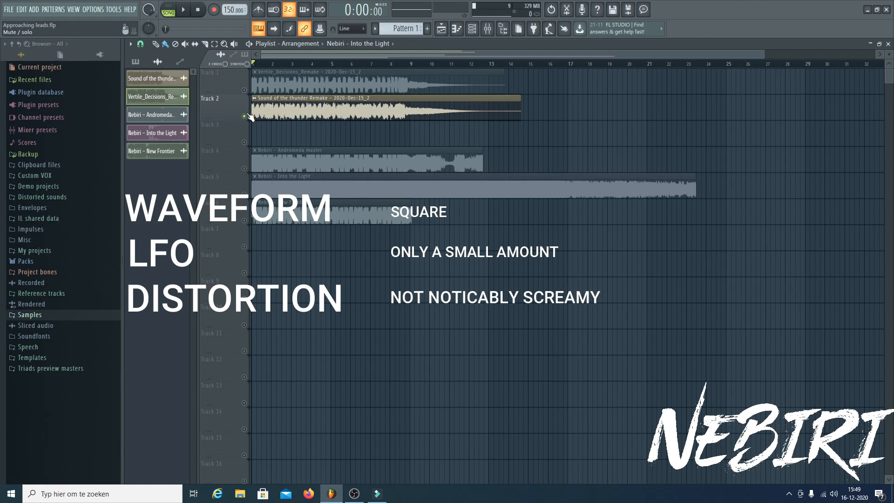
{"action": "key", "text": "space"}
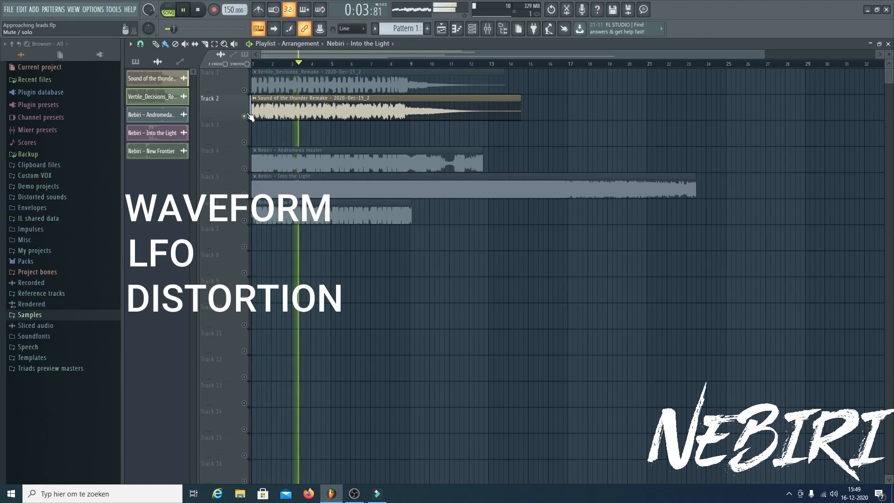
{"action": "left_click", "coordinate": [184, 14]}
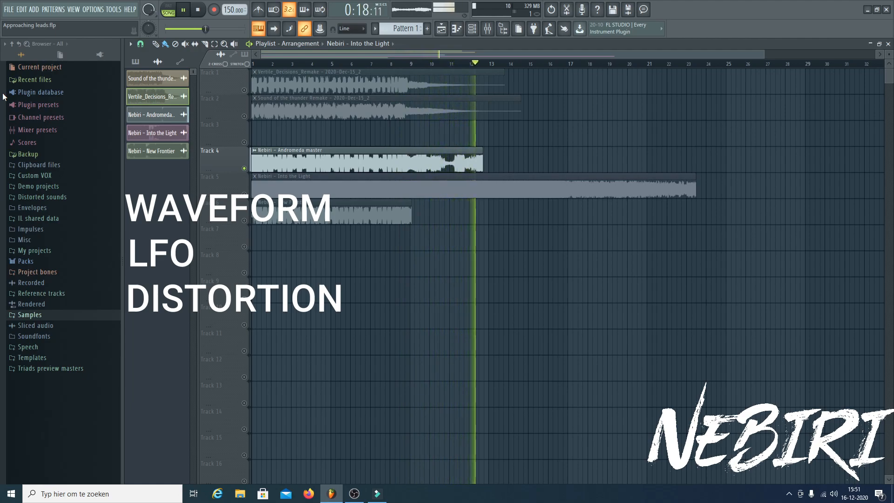
{"action": "key", "text": "space"}
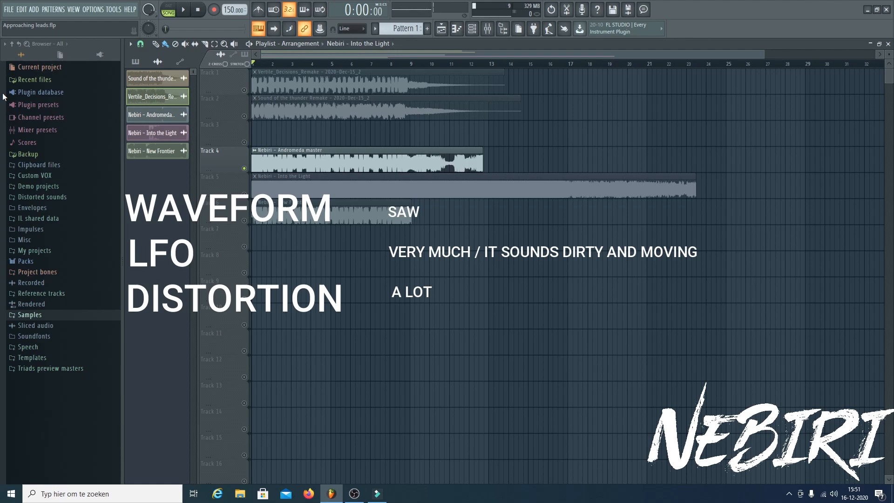
- Solo the Into the Light clip on Track 5 and listen to its lead
{"action": "right_click", "coordinate": [244, 194]}
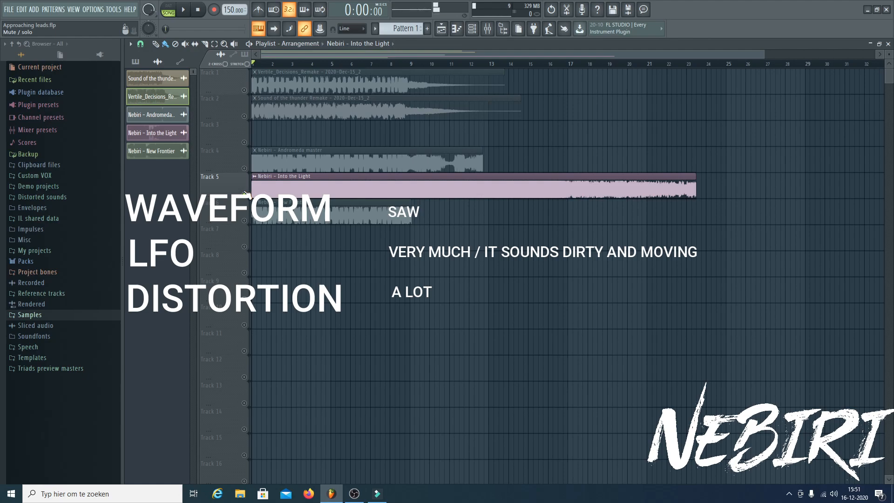
{"action": "key", "text": "space"}
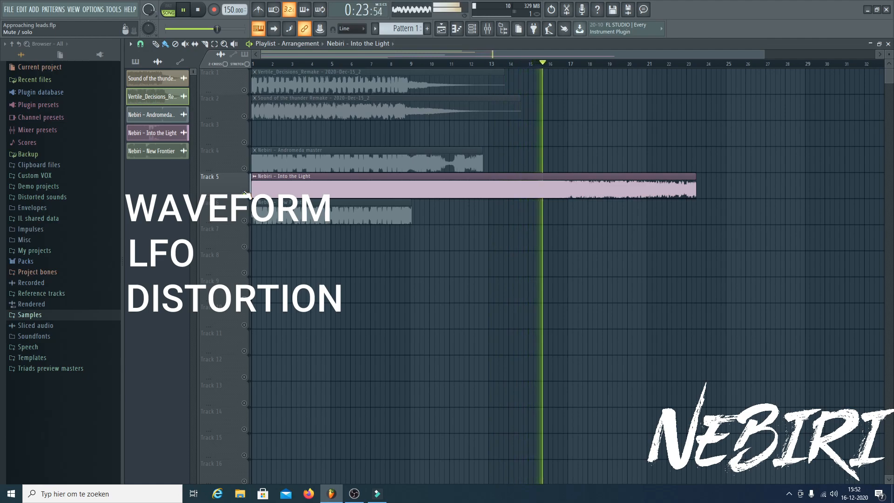
{"action": "key", "text": "space"}
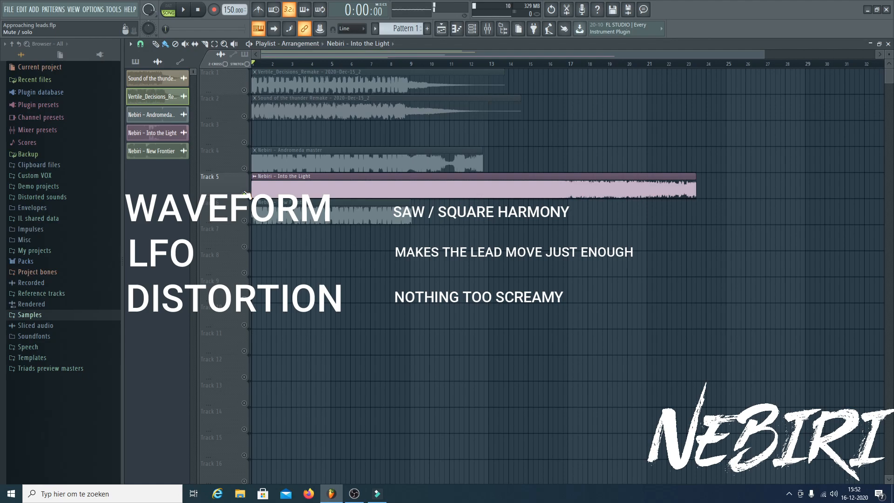
- Solo the New Frontier clip on Track 6 and listen to its lead
{"action": "right_click", "coordinate": [245, 221]}
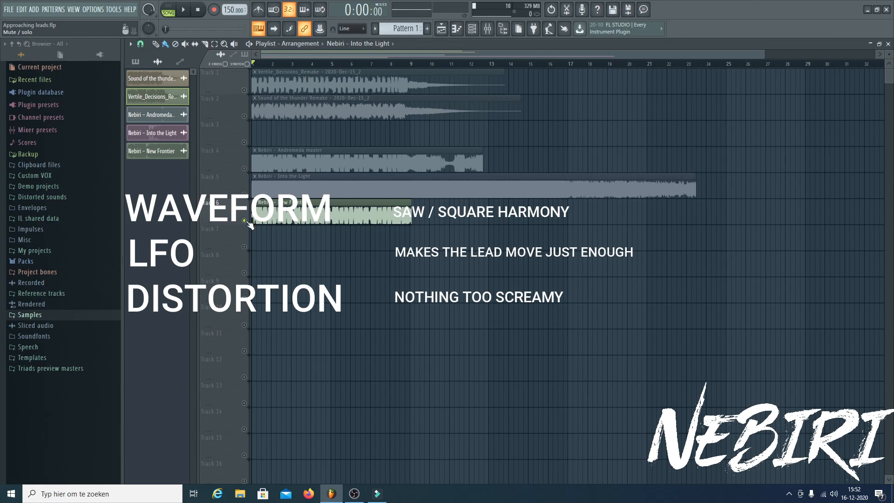
{"action": "key", "text": "space"}
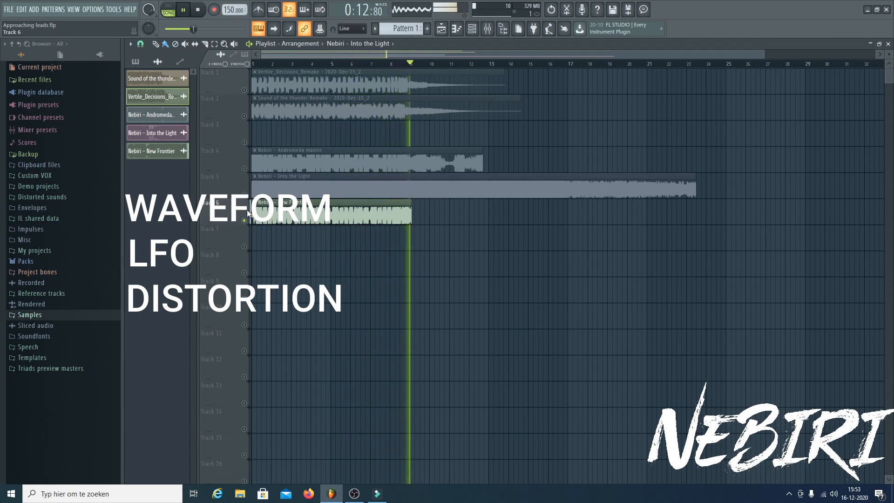
{"action": "key", "text": "space"}
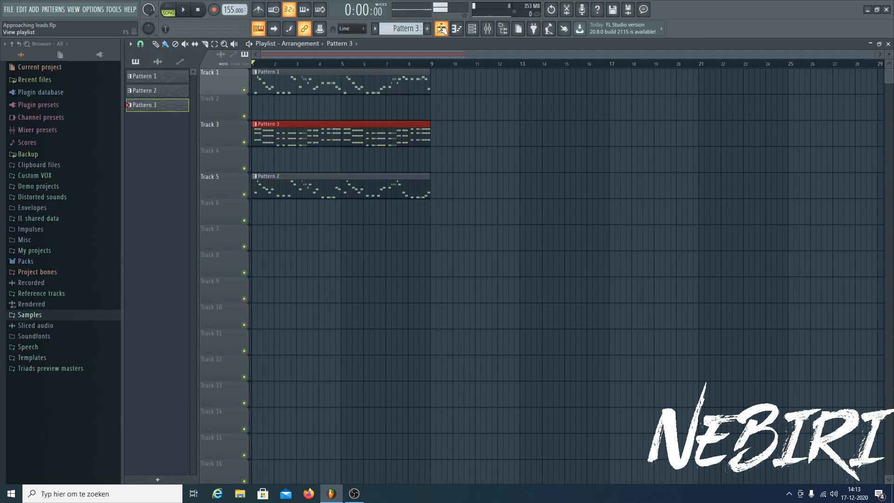
- Mute Track 3 and Track 5 and listen to the Pattern 1 melody on its own
{"action": "left_click", "coordinate": [244, 142]}
{"action": "left_click", "coordinate": [244, 195]}
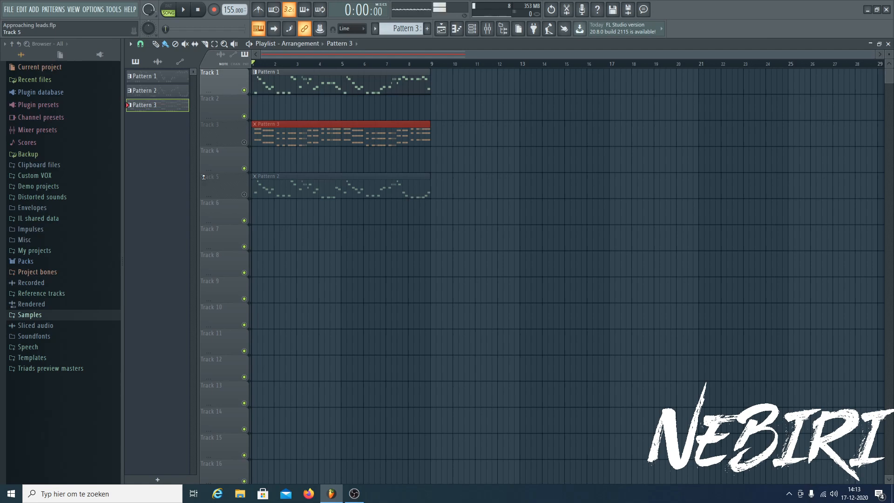
{"action": "key", "text": "space"}
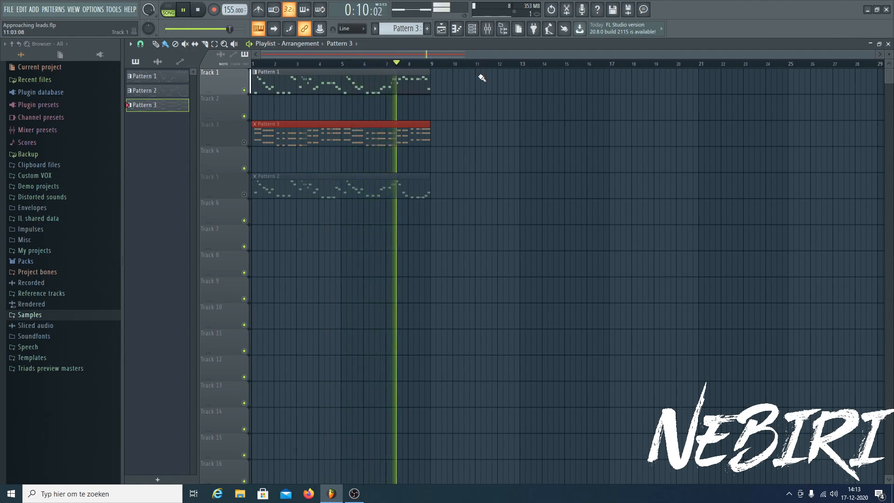
{"action": "key", "text": "space"}
- Open the synth interface of the first Sylenth1 channel and make Pattern 1 the active pattern
{"action": "left_click", "coordinate": [473, 30]}
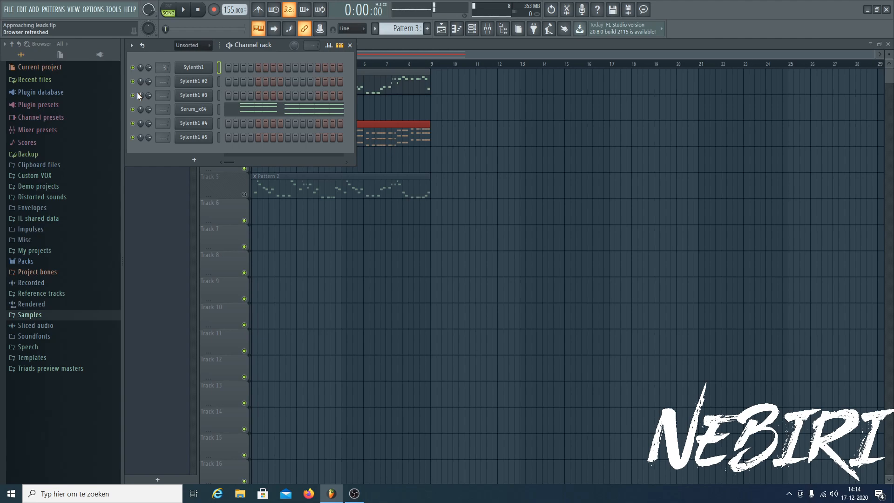
{"action": "left_click", "coordinate": [191, 66]}
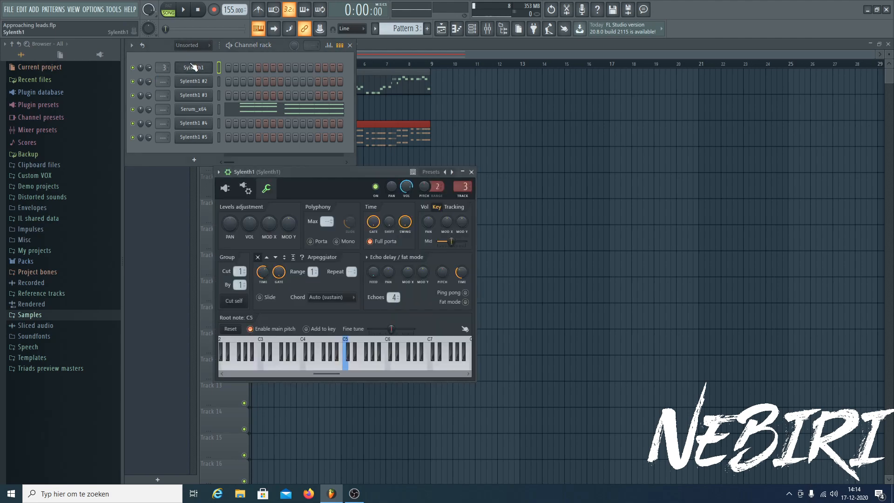
{"action": "left_click", "coordinate": [225, 188]}
{"action": "left_click_drag", "start_coordinate": [323, 175], "coordinate": [381, 150]}
{"action": "left_click", "coordinate": [270, 150]}
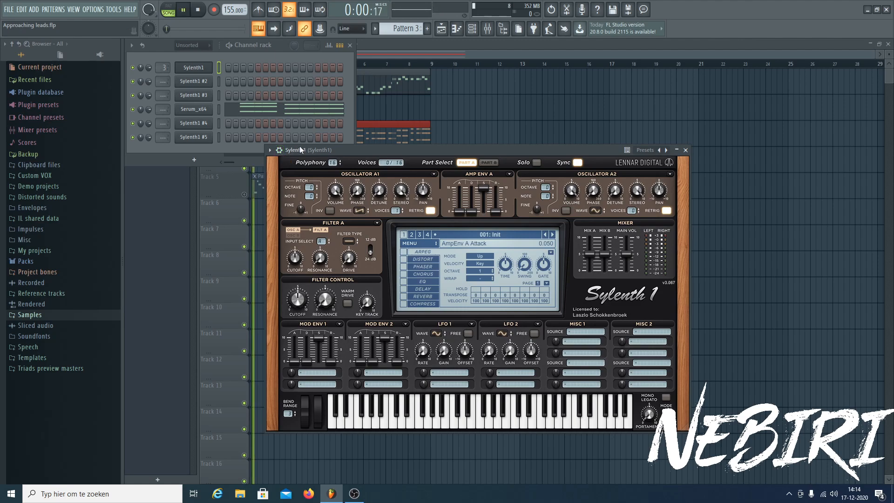
{"action": "scroll", "coordinate": [402, 29], "scroll_direction": "up", "scroll_amount": 2}
{"action": "left_click", "coordinate": [199, 70]}
{"action": "left_click", "coordinate": [199, 70]}
{"action": "left_click_drag", "start_coordinate": [426, 151], "coordinate": [454, 128]}
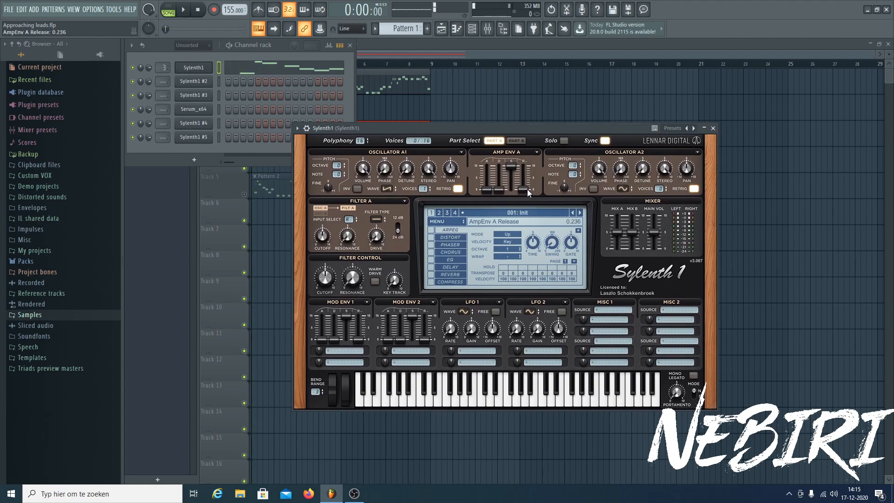
- Adjust the release of Amp Env A and start playback to hear the lead
{"action": "left_click_drag", "start_coordinate": [527, 190], "coordinate": [518, 158]}
{"action": "left_click_drag", "start_coordinate": [524, 193], "coordinate": [524, 190]}
{"action": "key", "text": "space"}
{"action": "left_click_drag", "start_coordinate": [469, 125], "coordinate": [491, 112]}
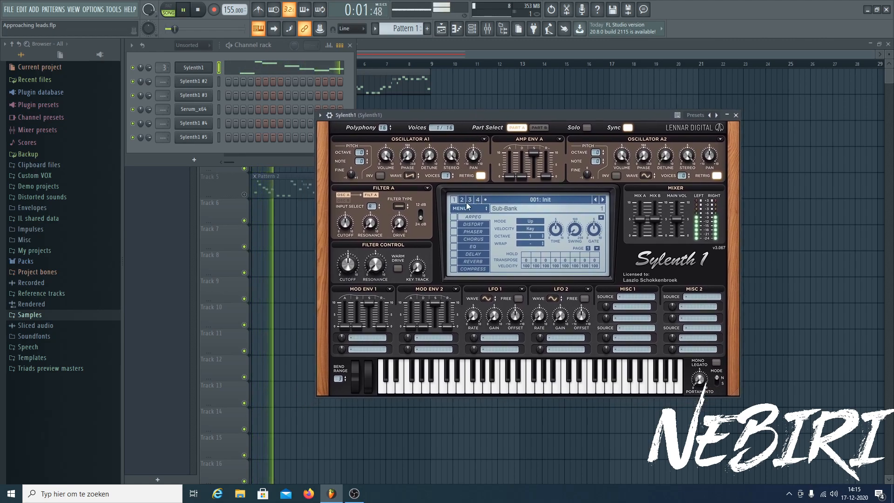
- Set Filter A to the Bandpass type and the Filter Control cutoff to about 3.93
{"action": "left_click", "coordinate": [399, 206]}
{"action": "left_click", "coordinate": [419, 223]}
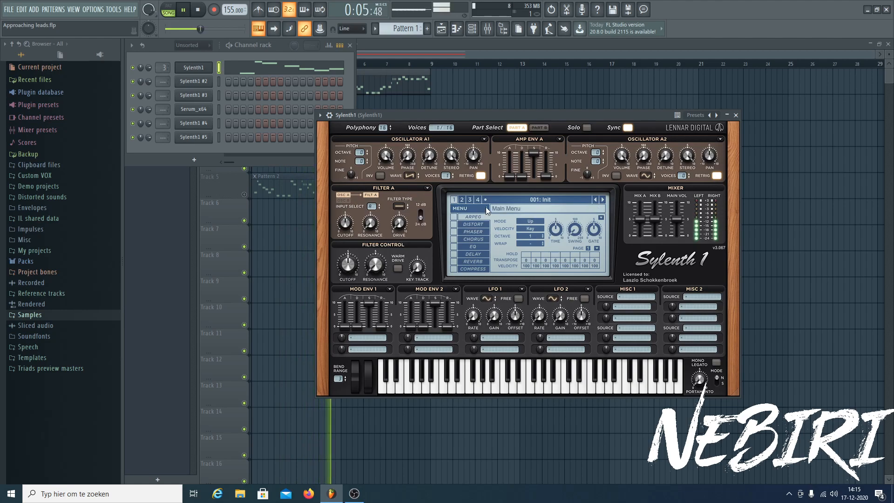
{"action": "left_click", "coordinate": [399, 207]}
{"action": "left_click", "coordinate": [410, 233]}
{"action": "left_click_drag", "start_coordinate": [353, 262], "coordinate": [354, 273]}
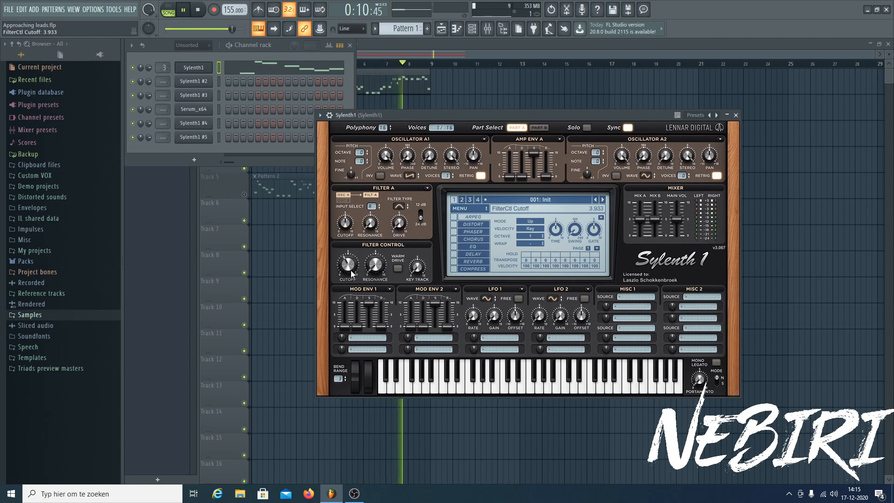
{"action": "left_click", "coordinate": [487, 298]}
{"action": "left_click", "coordinate": [476, 281]}
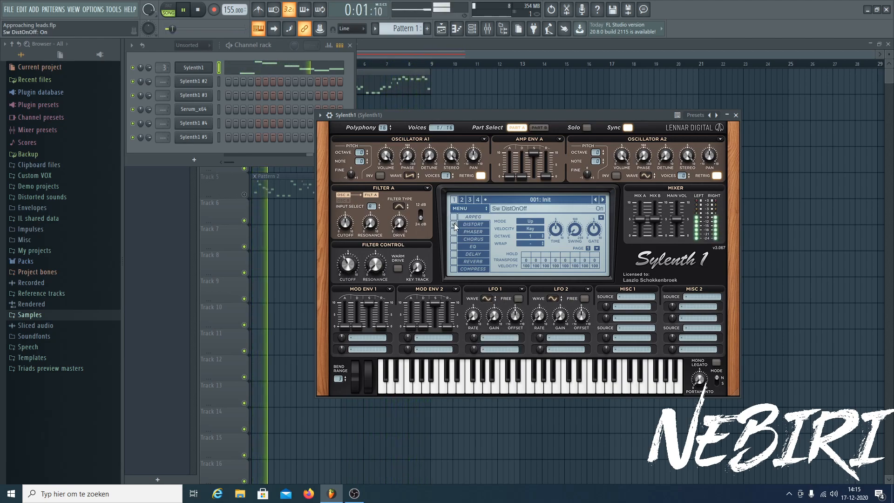
- Enable the distortion effect, set its type to Clip and its amount to 10
{"action": "left_click", "coordinate": [453, 224]}
{"action": "left_click", "coordinate": [549, 226]}
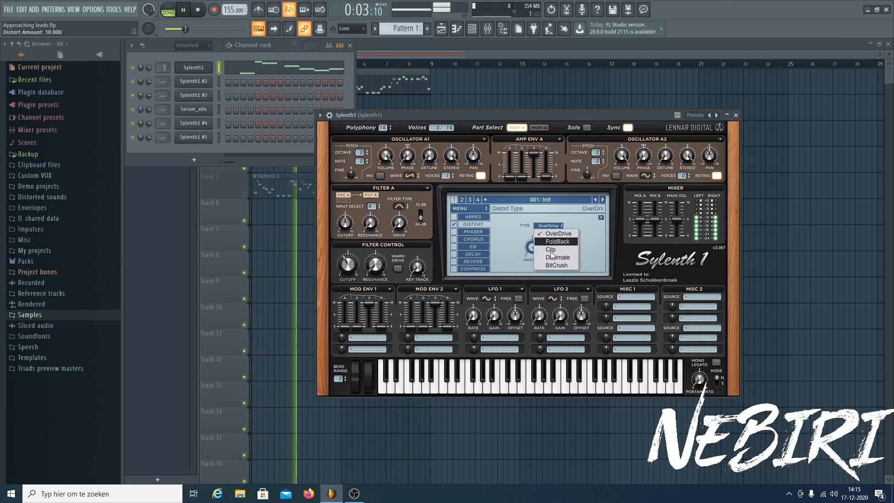
{"action": "left_click", "coordinate": [543, 254]}
{"action": "left_click_drag", "start_coordinate": [532, 247], "coordinate": [531, 256]}
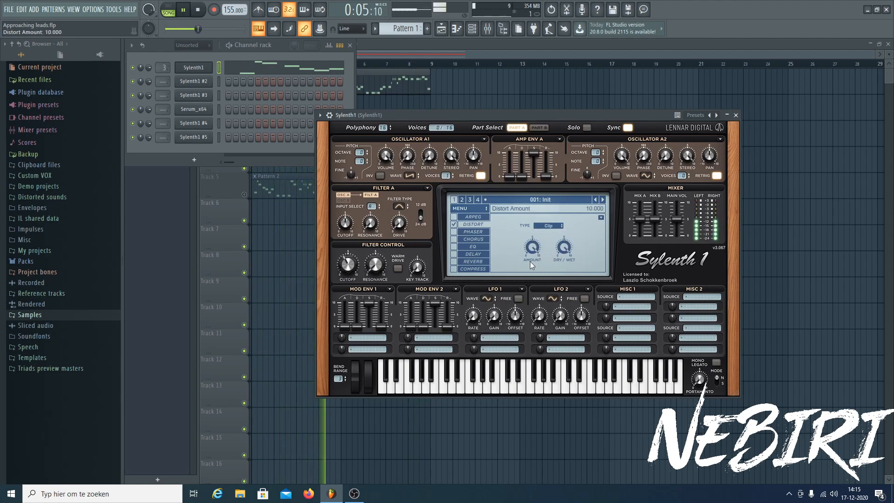
- Fine-tune the Filter Control cutoff by ear and set its resonance to about 6.4 while the pattern plays
{"action": "left_click_drag", "start_coordinate": [351, 266], "coordinate": [348, 268]}
{"action": "key", "text": "space"}
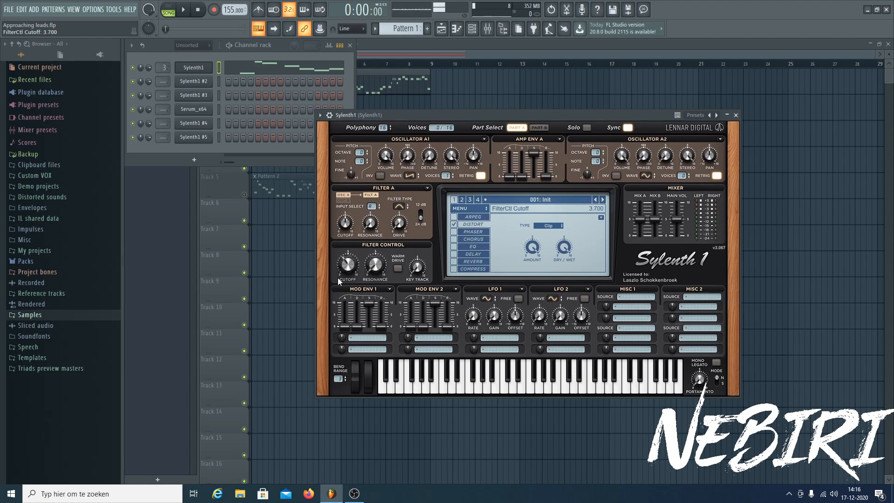
{"action": "key", "text": "space"}
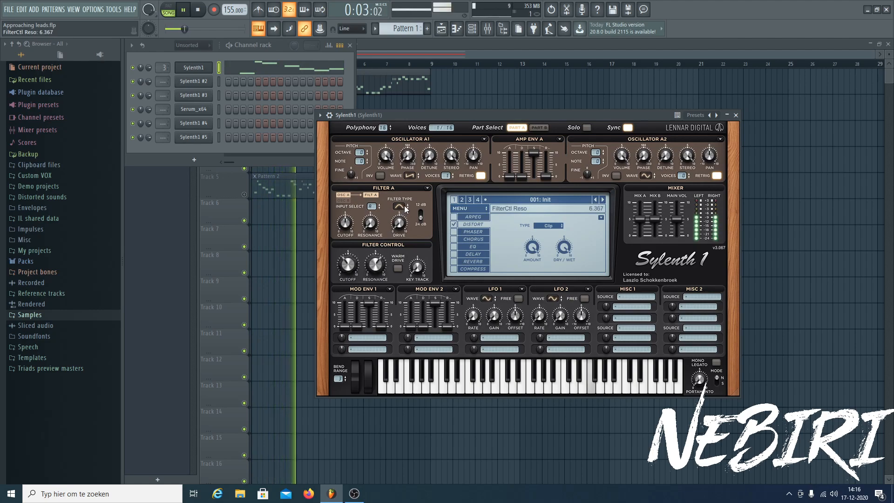
{"action": "left_click_drag", "start_coordinate": [347, 269], "coordinate": [348, 260]}
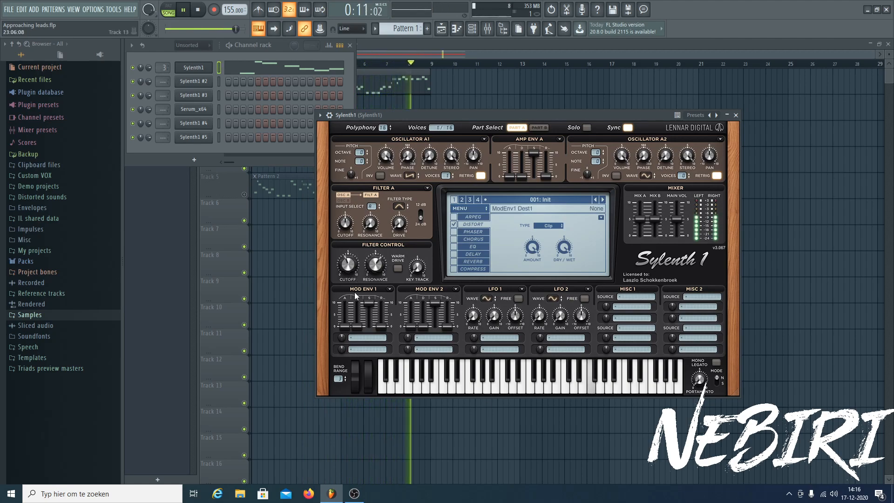
- Route Mod Env 1 to Pitch A and B, lower its sustain and adjust the modulation amount
{"action": "left_click", "coordinate": [357, 337]}
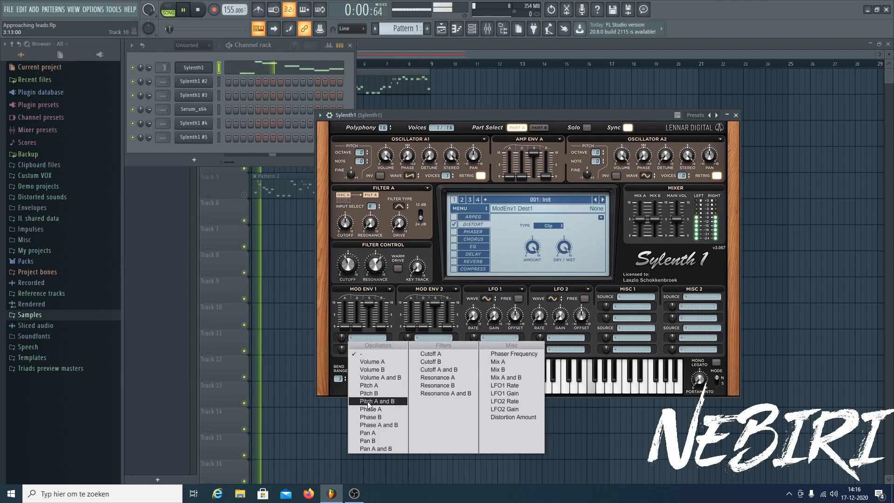
{"action": "left_click", "coordinate": [367, 394]}
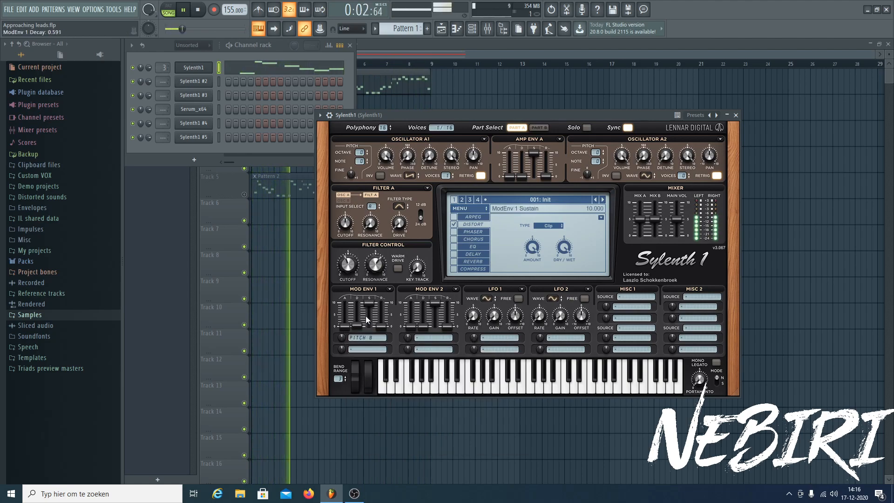
{"action": "left_click", "coordinate": [368, 337]}
{"action": "left_click", "coordinate": [366, 360]}
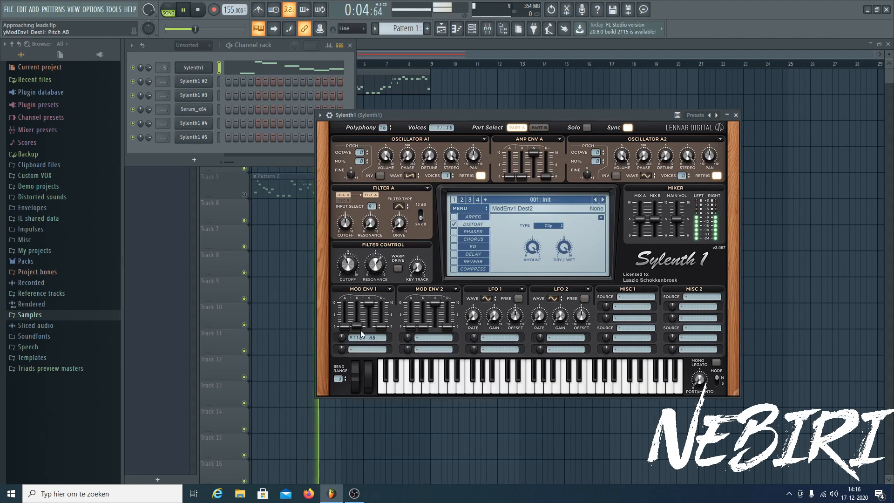
{"action": "left_click_drag", "start_coordinate": [369, 309], "coordinate": [344, 336]}
{"action": "left_click", "coordinate": [341, 339]}
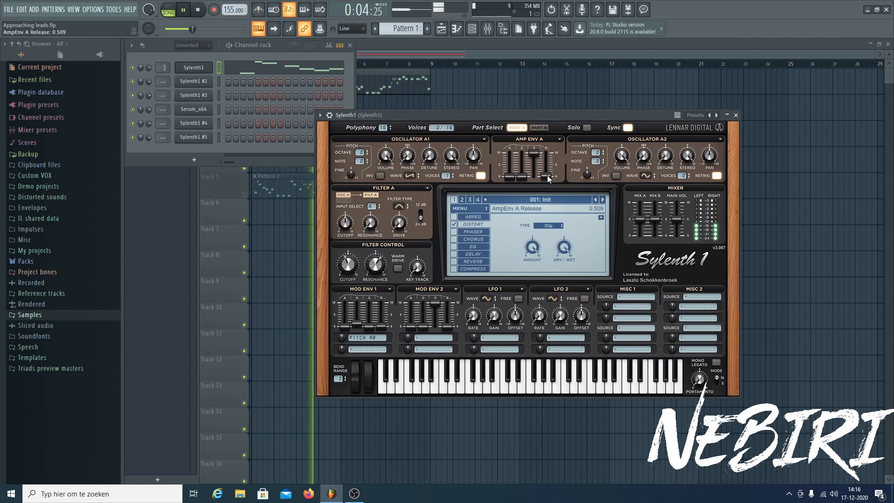
- Set the Amp Env A release to about 0.78 and the Filter Control cutoff to about 4.27
{"action": "left_click_drag", "start_coordinate": [548, 177], "coordinate": [546, 176]}
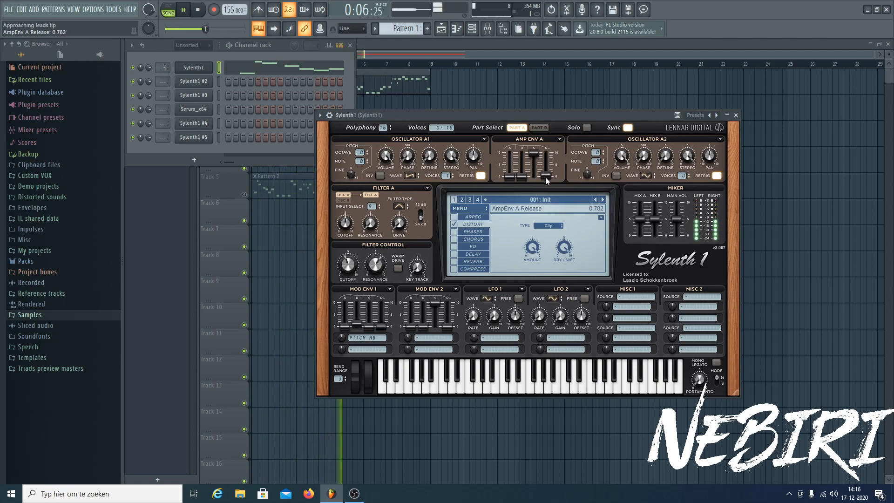
{"action": "left_click_drag", "start_coordinate": [420, 261], "coordinate": [421, 269]}
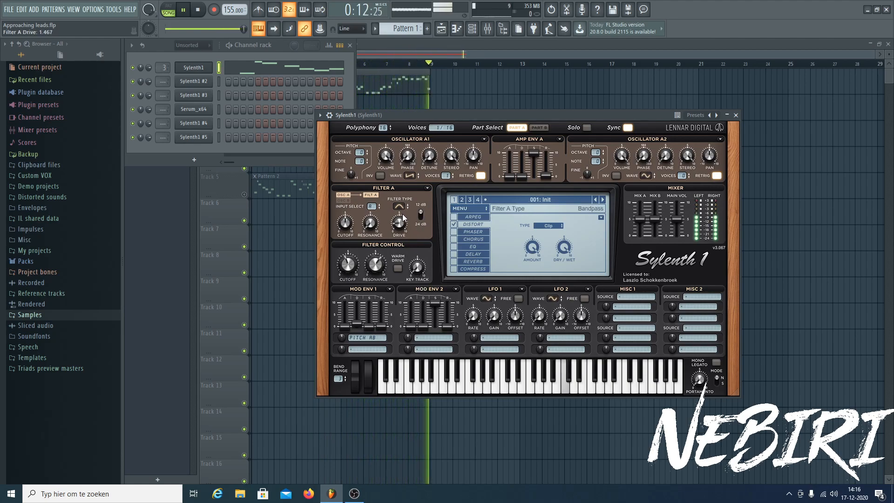
{"action": "left_click_drag", "start_coordinate": [352, 274], "coordinate": [354, 271]}
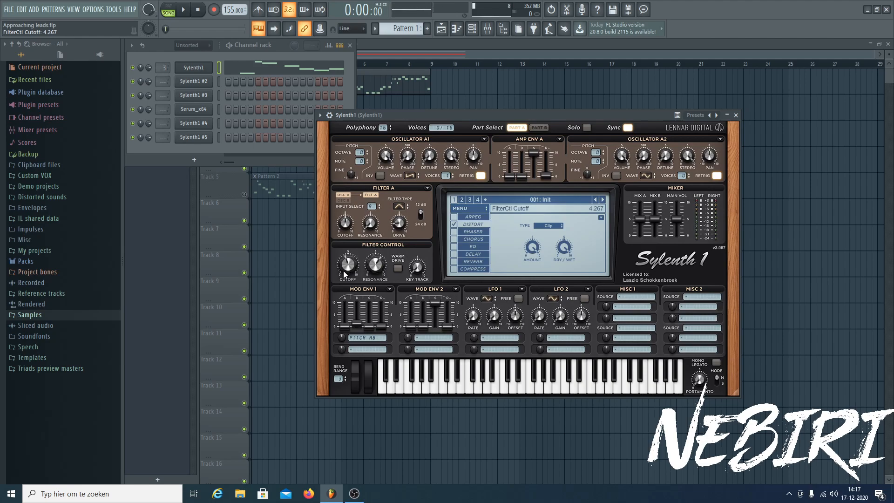
- Assign LFO 1 to Pitch B and set its wave to Random while the pattern plays
{"action": "key", "text": "space"}
{"action": "left_click", "coordinate": [489, 337]}
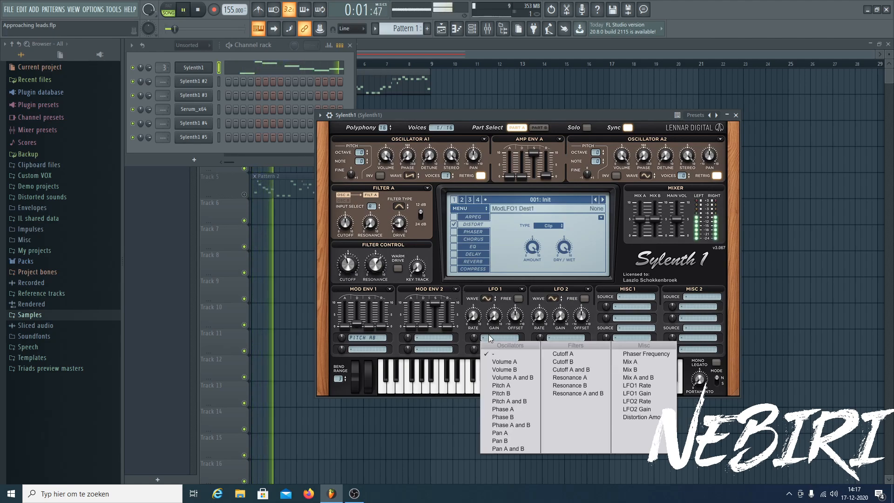
{"action": "left_click", "coordinate": [502, 399]}
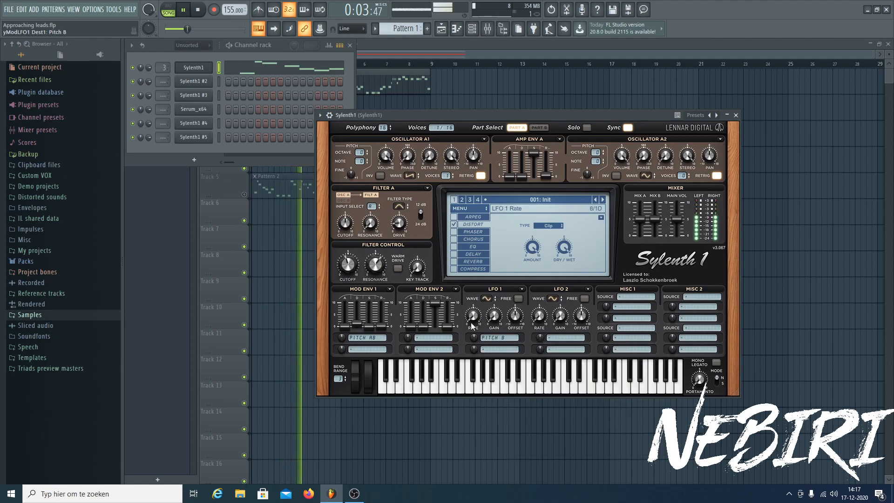
{"action": "left_click", "coordinate": [487, 299]}
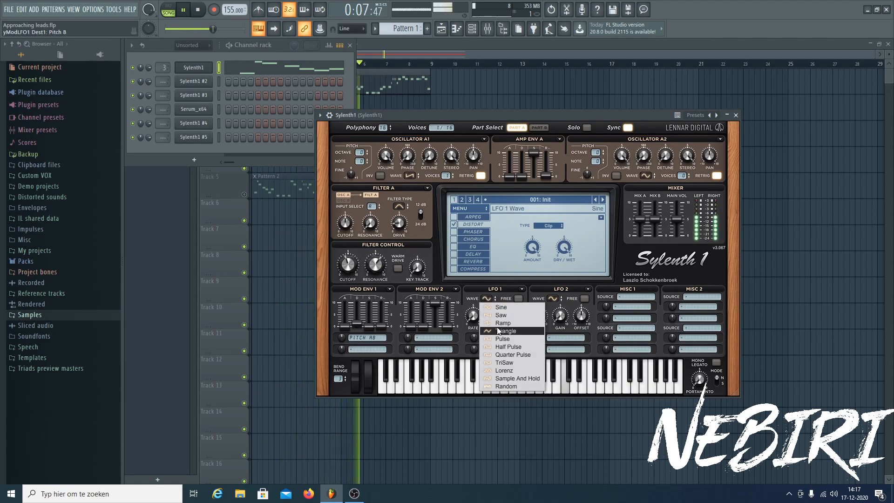
{"action": "left_click", "coordinate": [502, 387]}
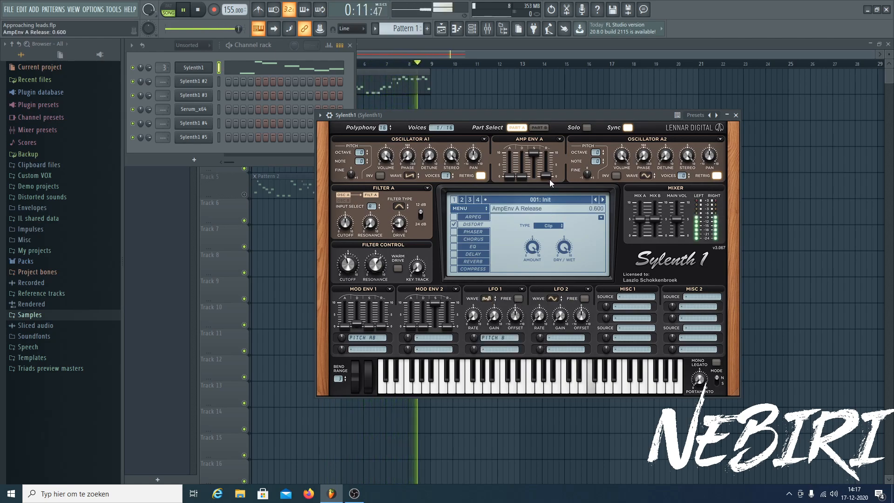
- Reroute LFO 1 to Pitch A and B, fine-tune its amount and gain, and set the Filter Control resonance to about 5.67
{"action": "left_click", "coordinate": [497, 339]}
{"action": "left_click", "coordinate": [503, 398]}
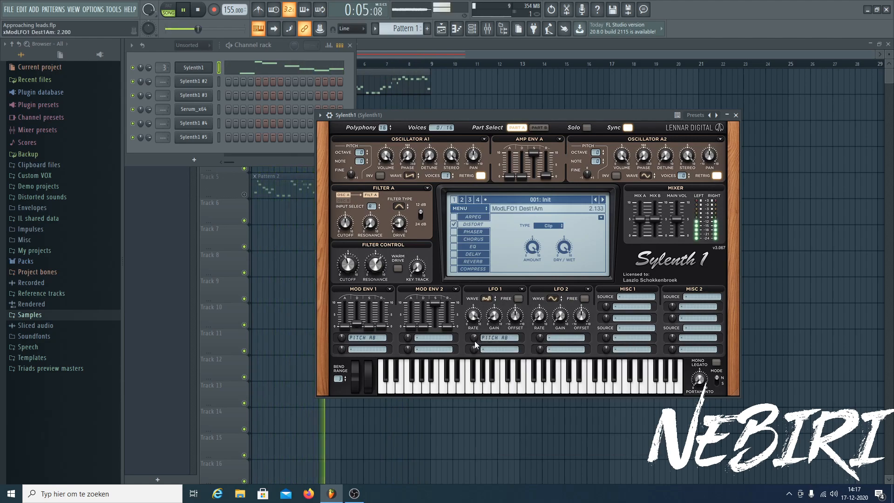
{"action": "left_click_drag", "start_coordinate": [494, 316], "coordinate": [494, 321]}
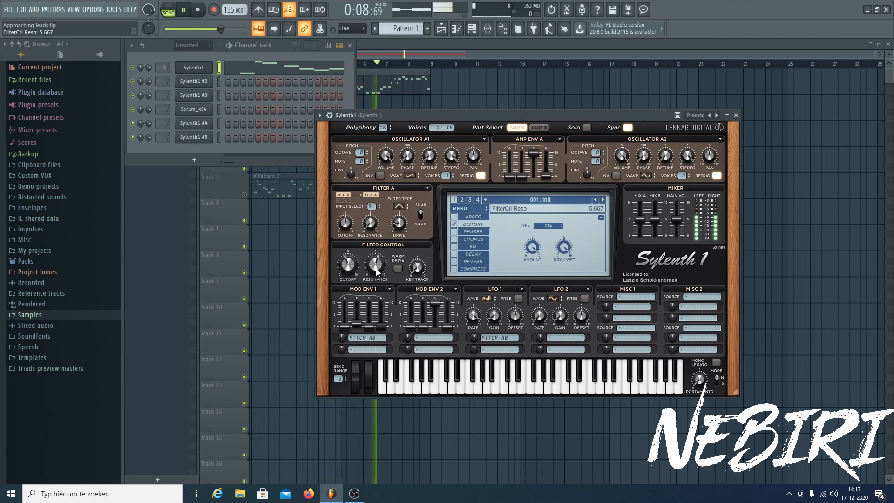
{"action": "key", "text": "space"}
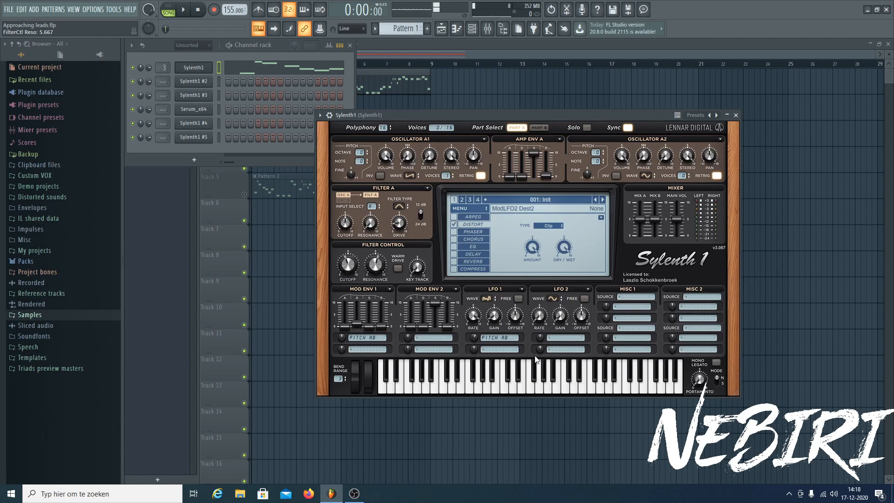
- Route LFO 2 to Pitch A and B, with its rate at 1/64D and modulation amount at about 1.2
{"action": "key", "text": "space"}
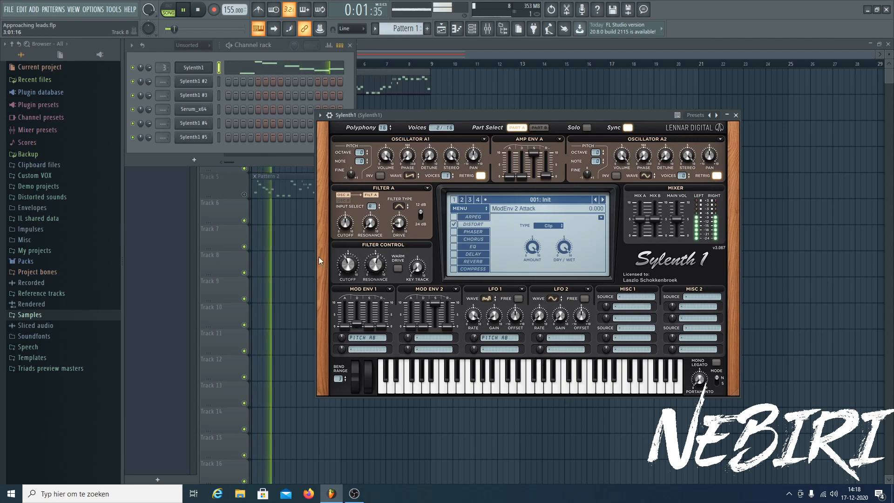
{"action": "left_click", "coordinate": [561, 339]}
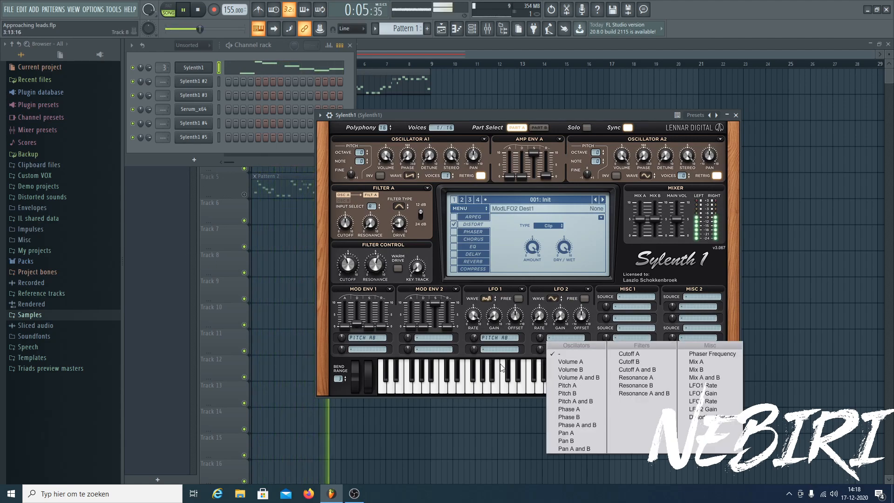
{"action": "left_click", "coordinate": [567, 400]}
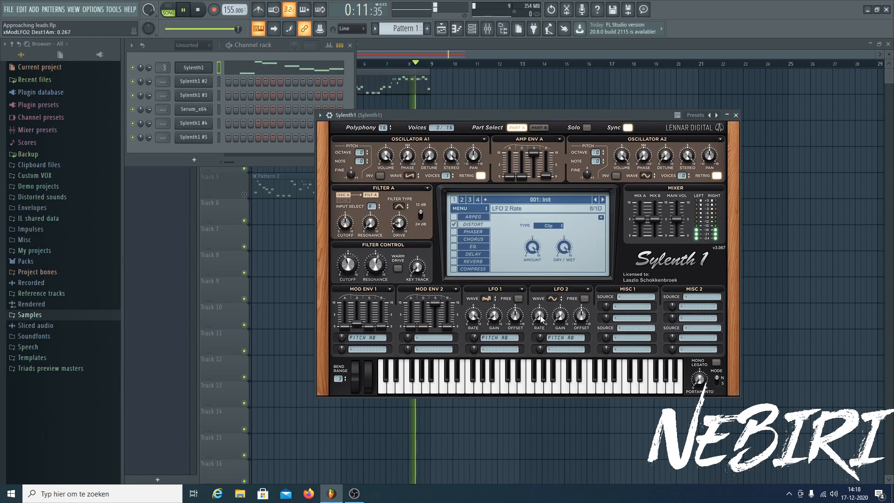
{"action": "left_click_drag", "start_coordinate": [560, 316], "coordinate": [560, 305]}
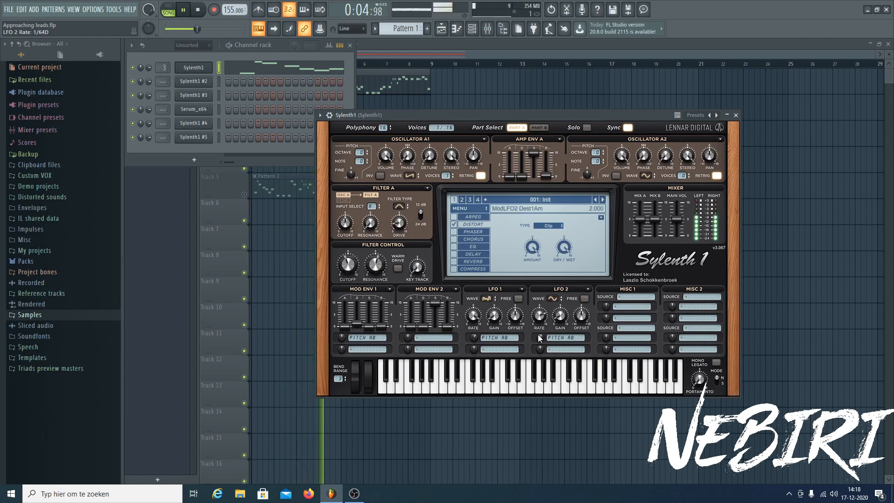
{"action": "scroll", "coordinate": [539, 343], "scroll_direction": "down", "scroll_amount": 1}
{"action": "scroll", "coordinate": [540, 343], "scroll_direction": "down", "scroll_amount": 1}
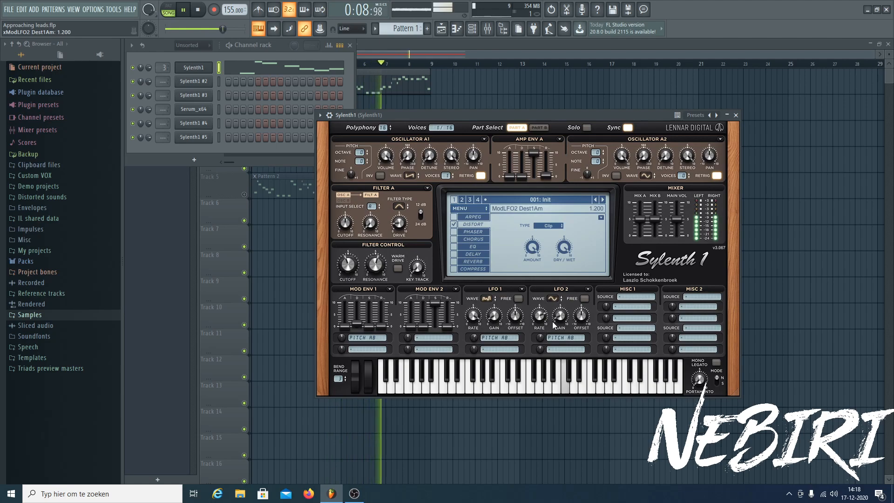
- Fine-tune LFO 2 by ear to a 1/32 rate, a modulation amount of about 0.8 and a gain of about 0.67
{"action": "left_click_drag", "start_coordinate": [561, 318], "coordinate": [561, 320]}
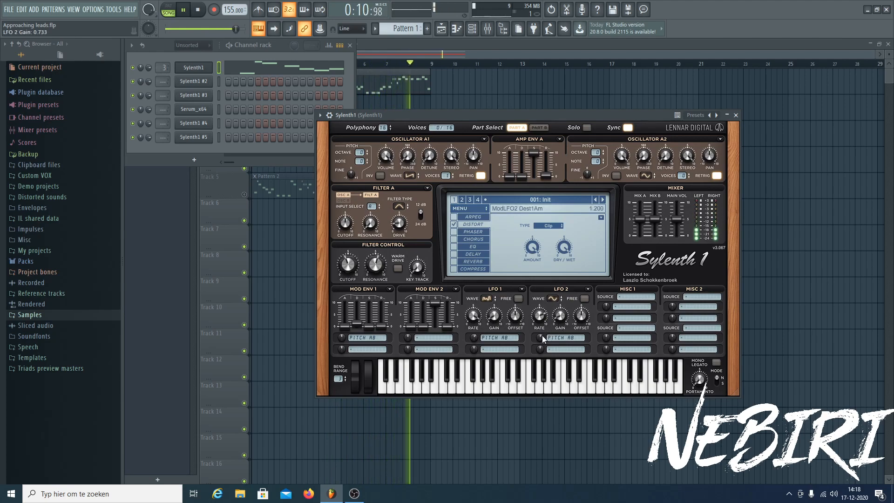
{"action": "mouse_move", "coordinate": [561, 322]}
{"action": "left_mouse_down"}
{"action": "mouse_move", "coordinate": [543, 338]}
{"action": "mouse_move", "coordinate": [564, 320]}
{"action": "left_mouse_up"}
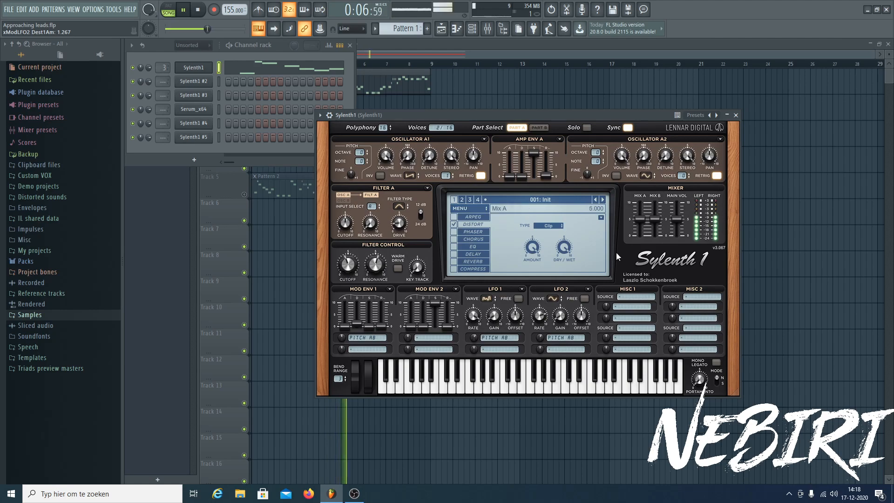
{"action": "left_click_drag", "start_coordinate": [353, 271], "coordinate": [379, 275]}
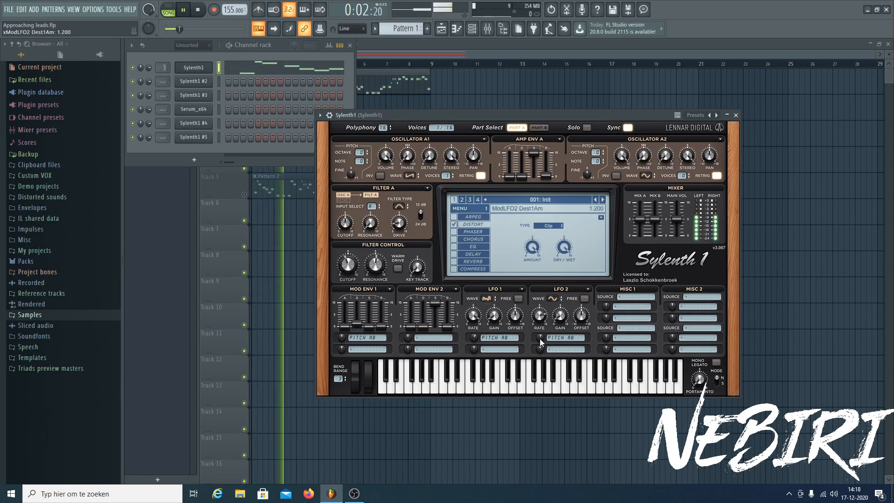
{"action": "left_click_drag", "start_coordinate": [565, 309], "coordinate": [560, 325]}
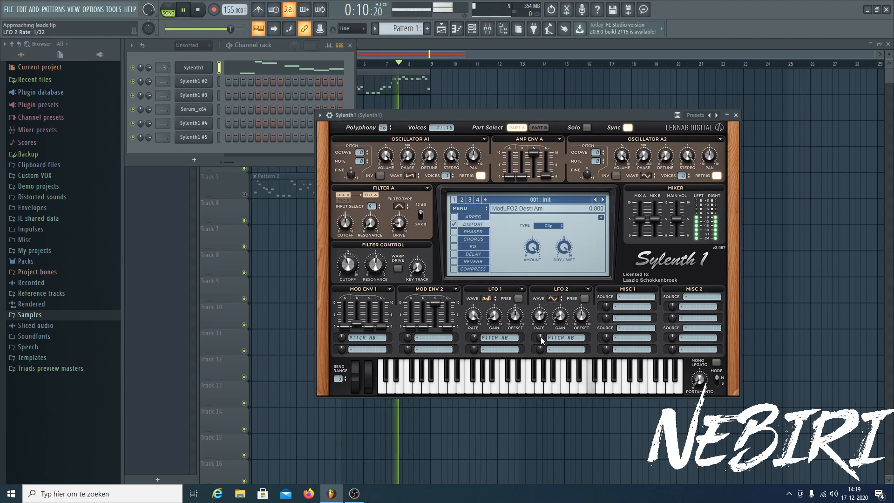
{"action": "left_click_drag", "start_coordinate": [559, 320], "coordinate": [558, 322]}
{"action": "key", "text": "space"}
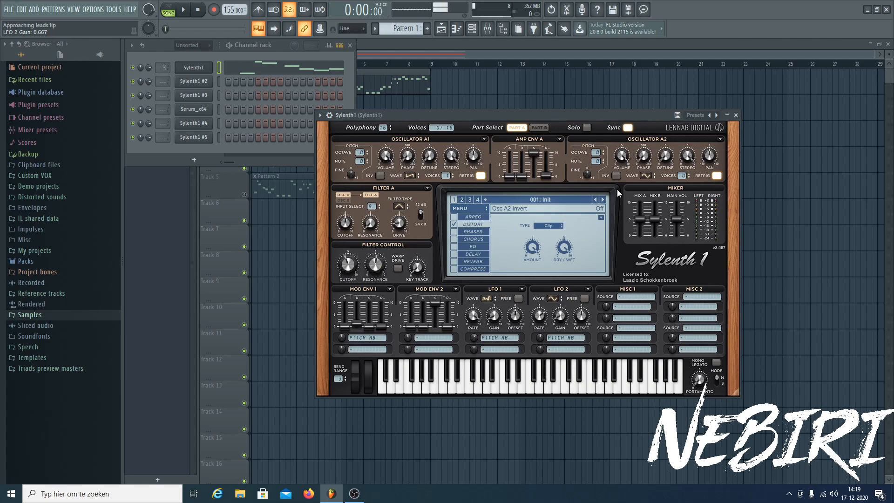
- Lower the Filter Control cutoff to 3.4 and the Mod Env 1 pitch amount to 0.2 during playback
{"action": "key", "text": "space"}
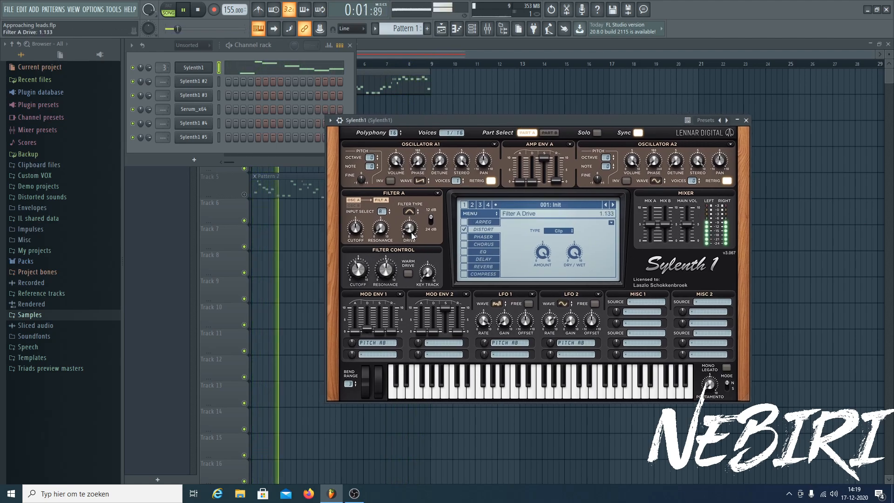
{"action": "left_click_drag", "start_coordinate": [364, 277], "coordinate": [361, 272]}
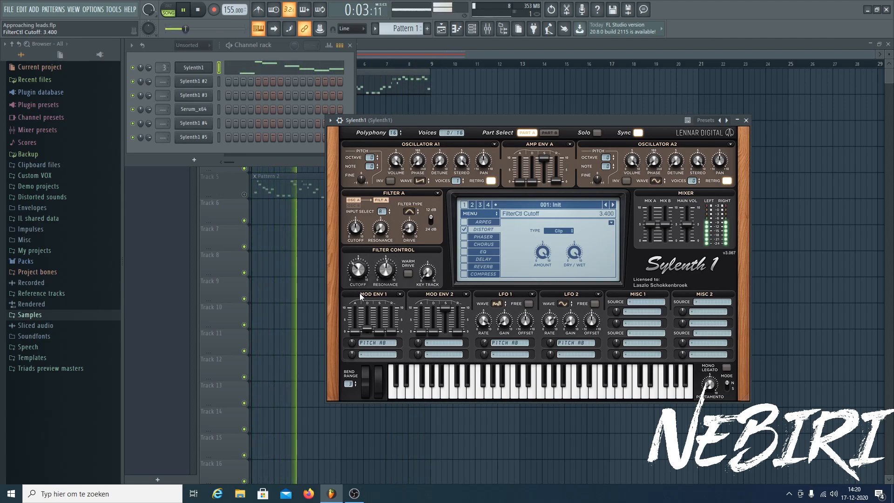
{"action": "left_click", "coordinate": [354, 342]}
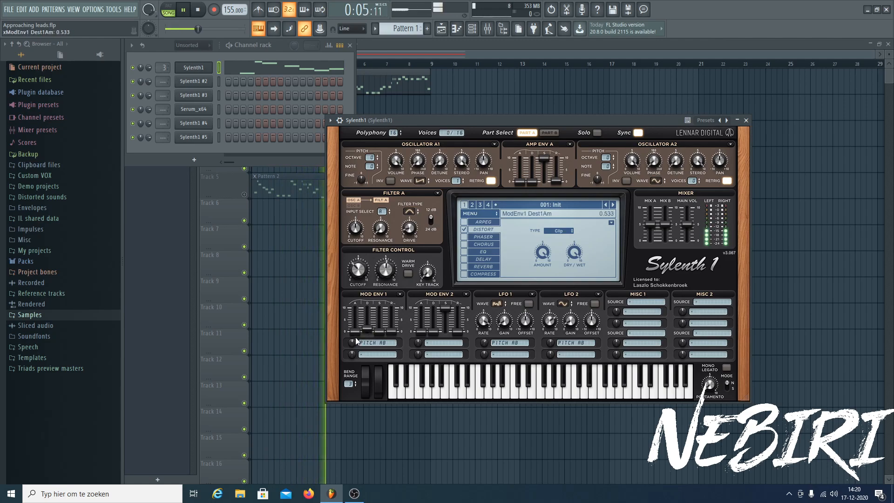
{"action": "left_click_drag", "start_coordinate": [365, 330], "coordinate": [355, 347]}
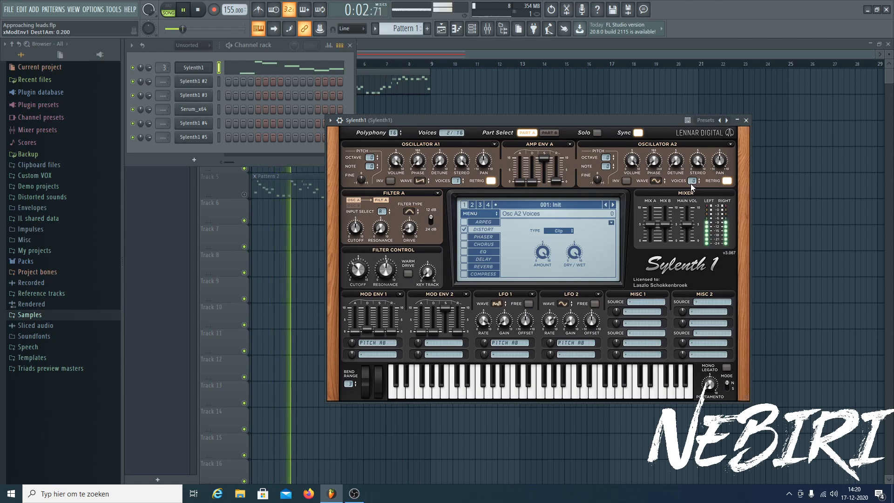
{"action": "key", "text": "space"}
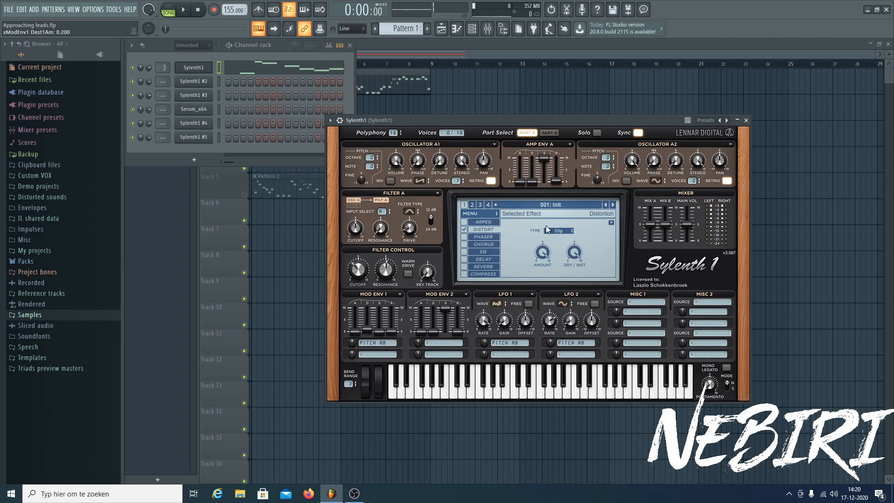
- Set Oscillator A2 to one voice and the Filter Control cutoff to about 3.63 while the pattern plays
{"action": "key", "text": "space"}
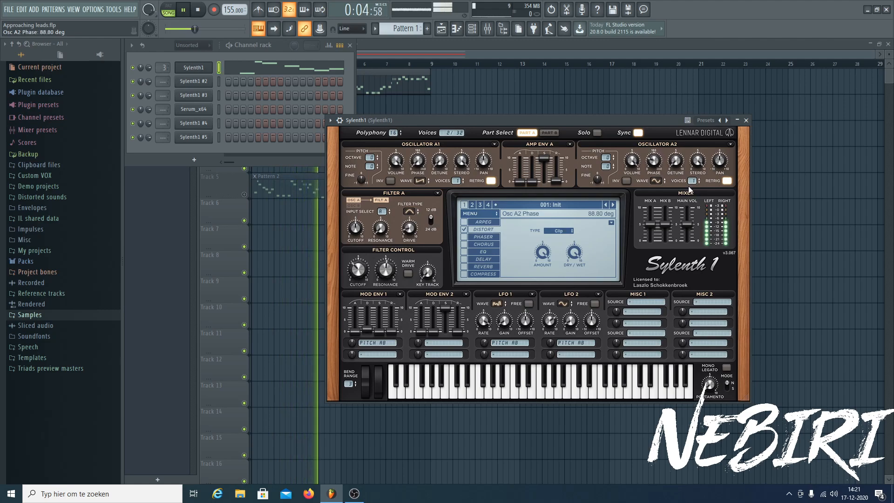
{"action": "left_click_drag", "start_coordinate": [692, 182], "coordinate": [695, 184]}
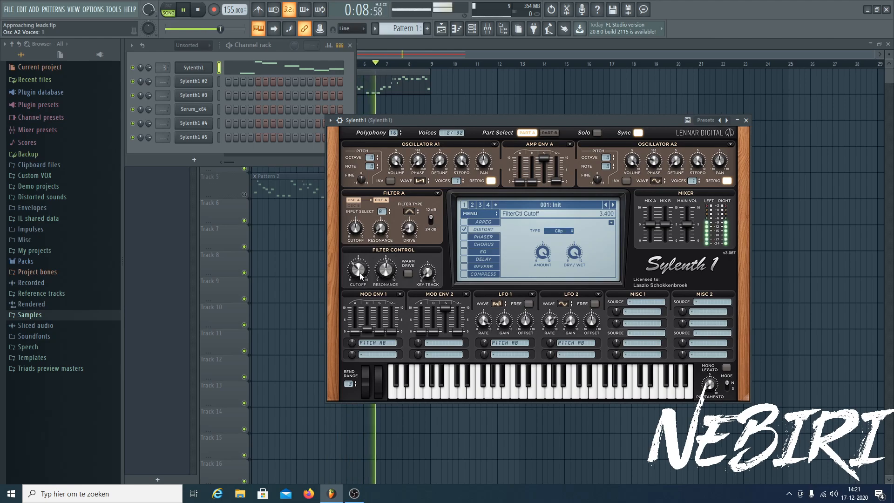
{"action": "mouse_move", "coordinate": [360, 281]}
{"action": "left_mouse_down"}
{"action": "mouse_move", "coordinate": [366, 268]}
{"action": "mouse_move", "coordinate": [360, 278]}
{"action": "left_mouse_up"}
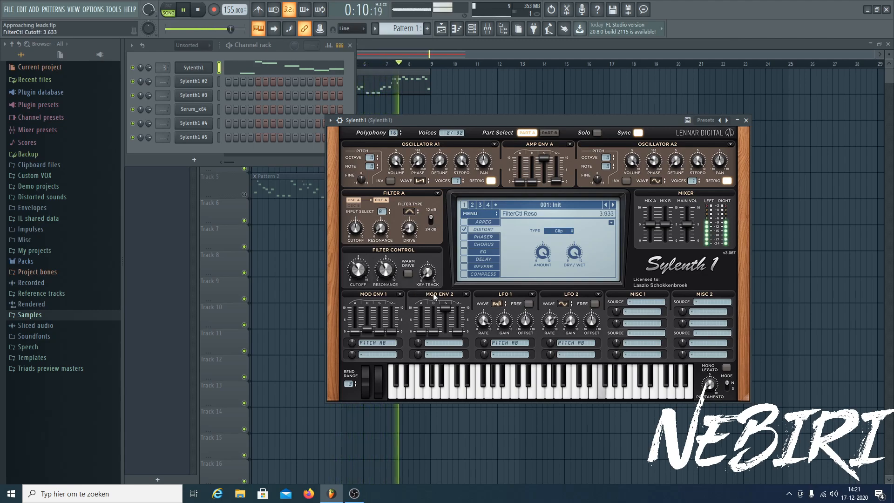
- Set the LFO 1 gain to about 0.67 and the Oscillator A2 phase to 85.2 degrees
{"action": "left_click_drag", "start_coordinate": [507, 325], "coordinate": [508, 323]}
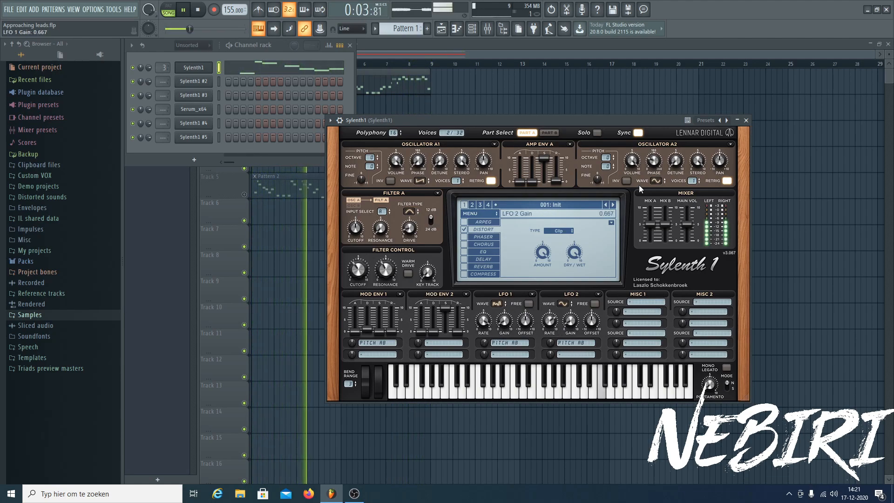
{"action": "left_click_drag", "start_coordinate": [660, 165], "coordinate": [659, 164]}
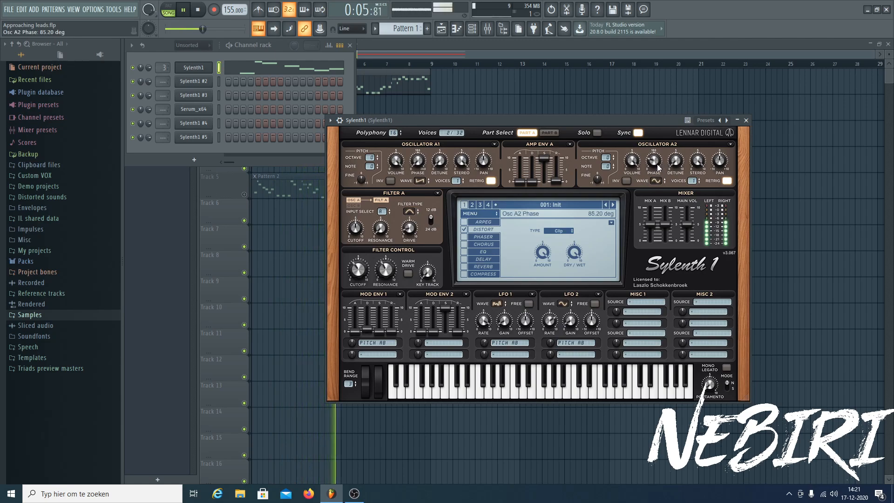
{"action": "key", "text": "space"}
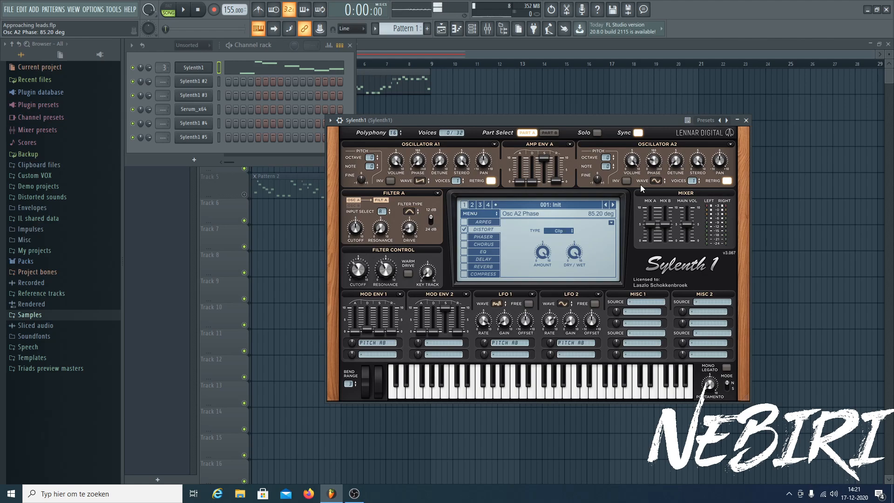
- Load FabFilter Pro-Q 2 into the first effect slot of the Sylenth1 mixer track during playback
{"action": "key", "text": "space"}
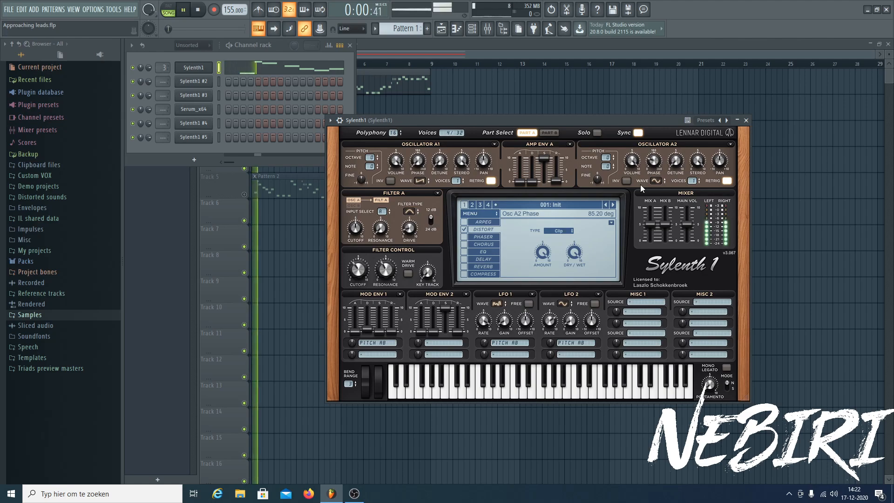
{"action": "left_click", "coordinate": [340, 120]}
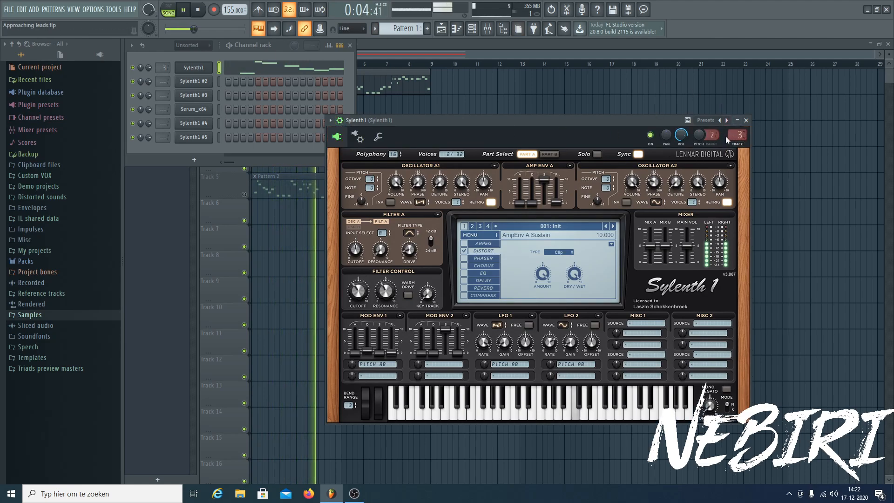
{"action": "left_click", "coordinate": [488, 29]}
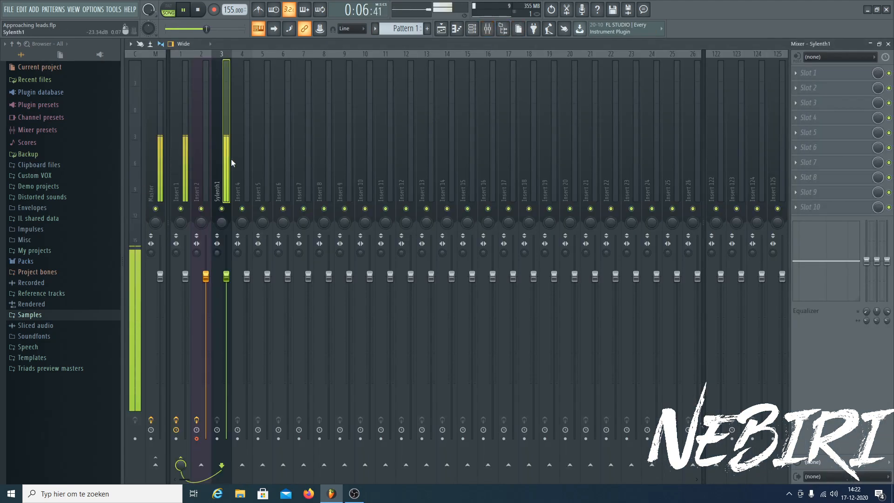
{"action": "left_click", "coordinate": [808, 73]}
{"action": "left_click", "coordinate": [678, 209]}
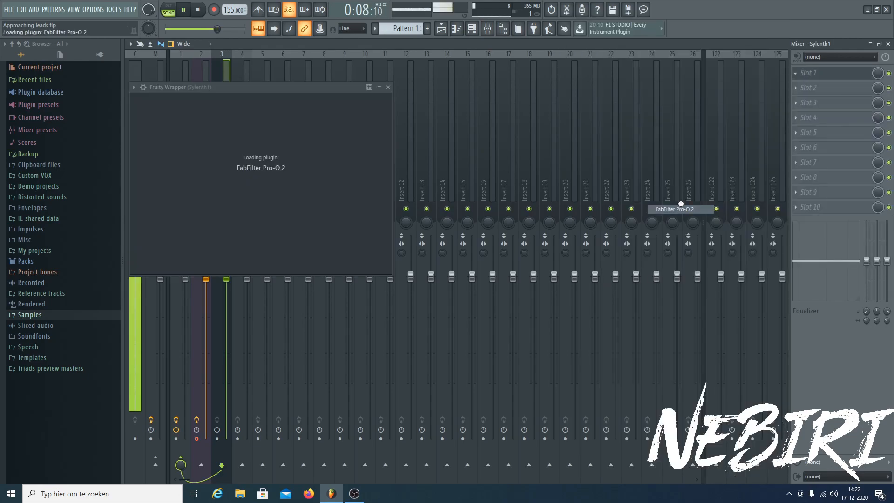
{"action": "left_click_drag", "start_coordinate": [292, 95], "coordinate": [343, 101]}
- Add an EQ band in Pro-Q 2, shape it as a 24 dB/oct low cut and place it at about 244 Hz
{"action": "left_click", "coordinate": [319, 201]}
{"action": "left_click", "coordinate": [238, 293]}
{"action": "left_click", "coordinate": [249, 327]}
{"action": "left_click_drag", "start_coordinate": [315, 194], "coordinate": [326, 196]}
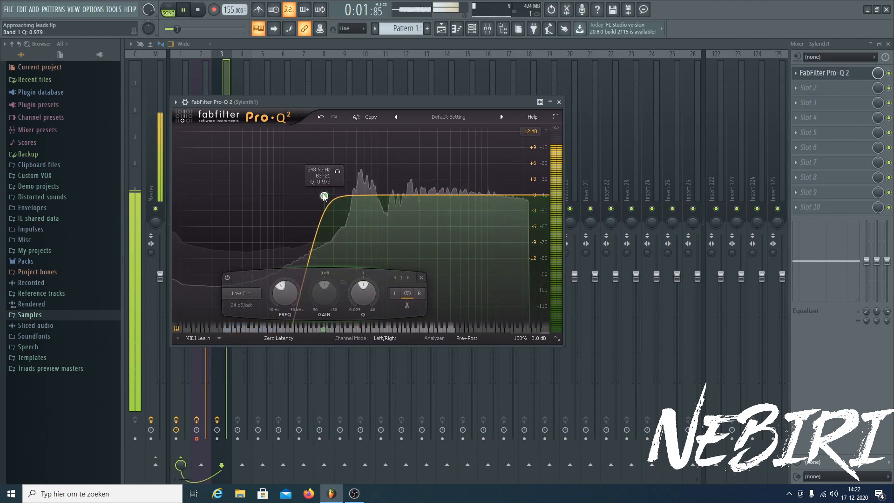
- Add a bell boost of about 0.7 dB near 11.5 kHz and raise the low cut to about 285 Hz
{"action": "left_click_drag", "start_coordinate": [476, 194], "coordinate": [498, 192]}
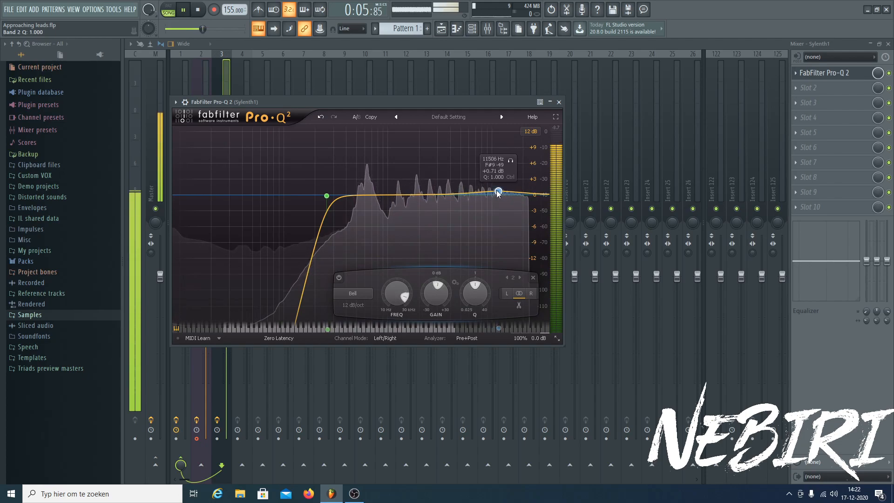
{"action": "left_click_drag", "start_coordinate": [327, 196], "coordinate": [331, 196]}
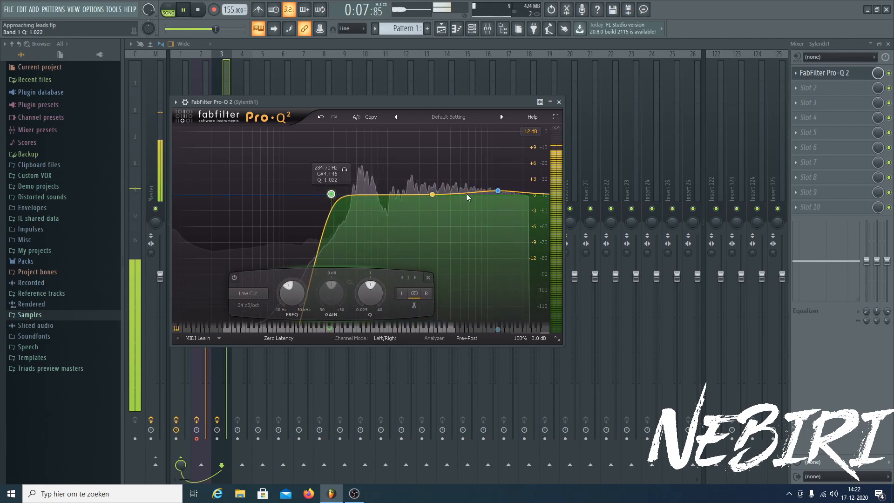
- Shift the bell boost to about 9961 Hz at +0.97 dB, then close the Pro-Q 2 window and stop playback
{"action": "left_click_drag", "start_coordinate": [497, 192], "coordinate": [493, 192]}
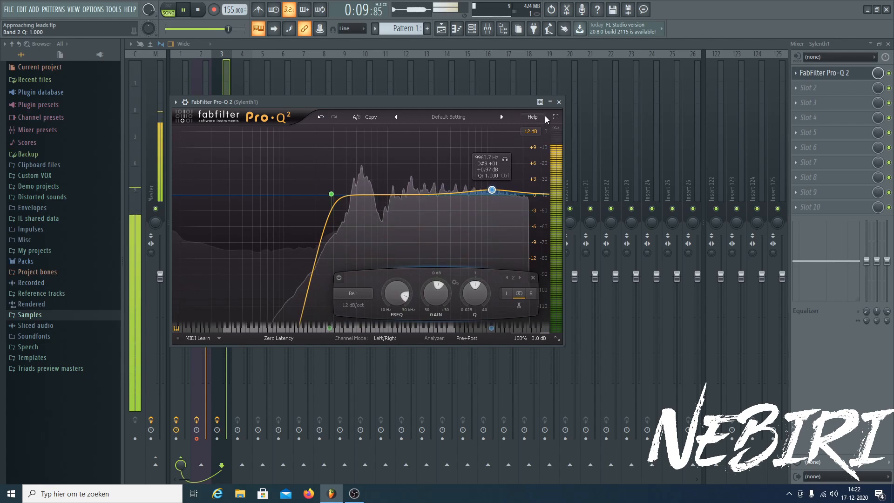
{"action": "left_click", "coordinate": [558, 102]}
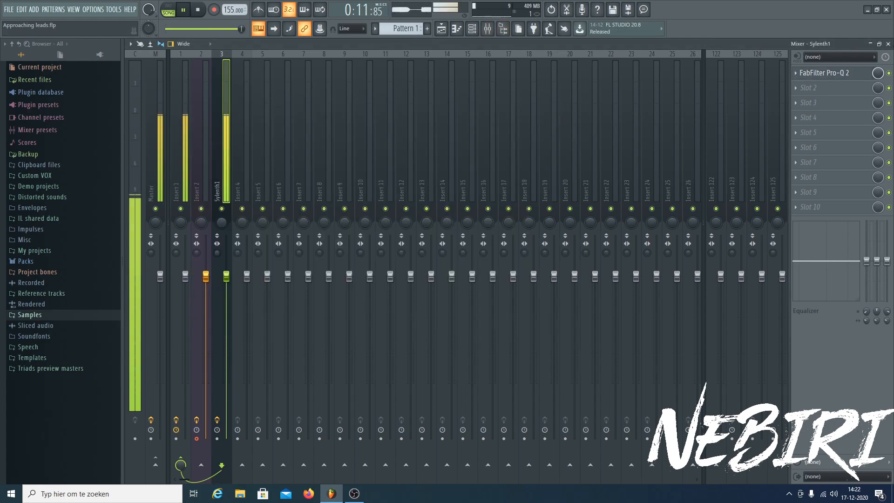
{"action": "key", "text": "space"}
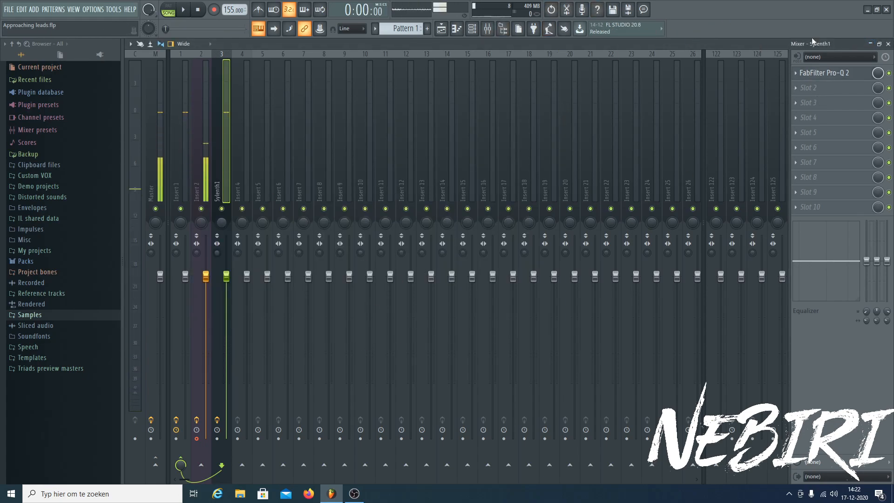
- Reopen Pro-Q 2 on the Sylenth1 mixer track, lower its low cut to about 279 Hz and close it again
{"action": "left_click", "coordinate": [822, 73]}
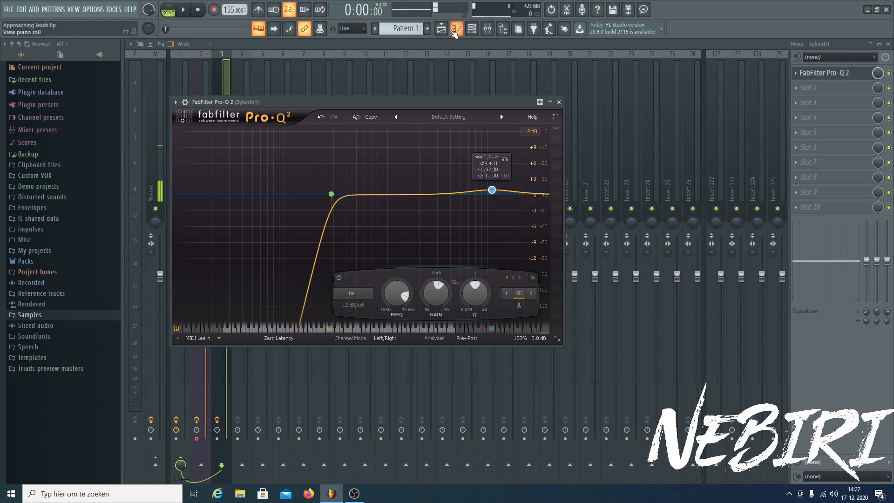
{"action": "left_click", "coordinate": [472, 31]}
{"action": "left_click", "coordinate": [200, 71]}
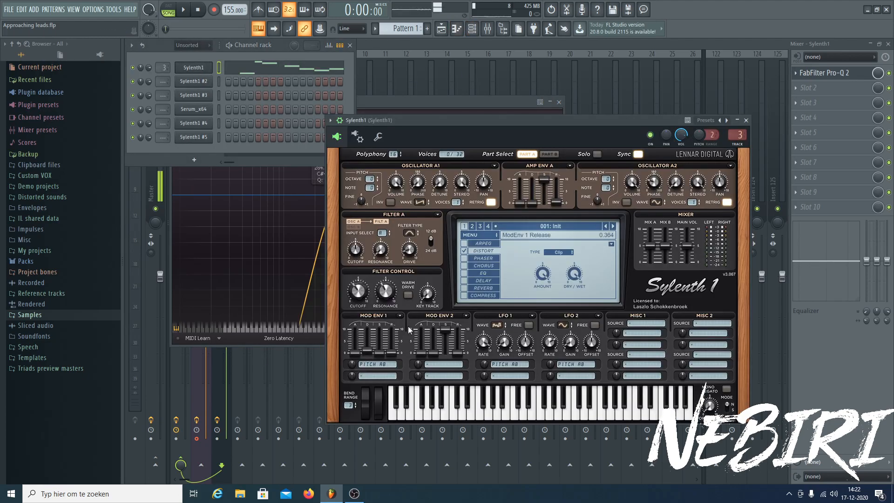
{"action": "left_click", "coordinate": [484, 105]}
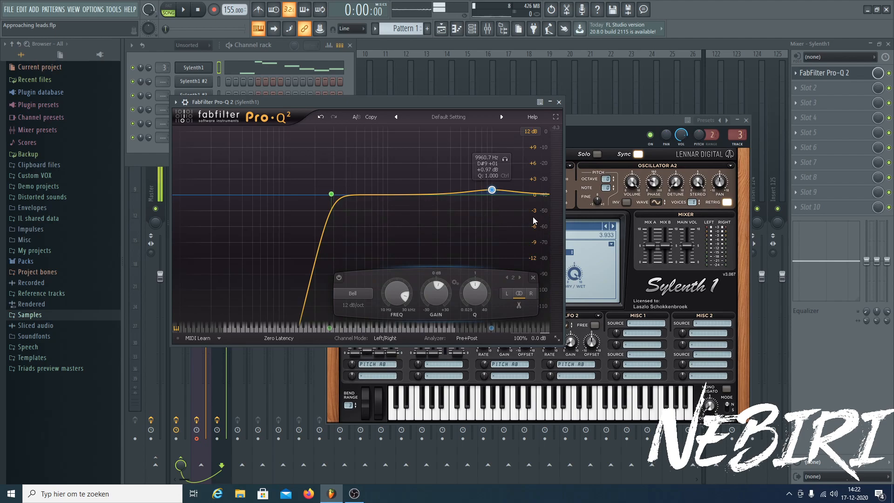
{"action": "key", "text": "F12"}
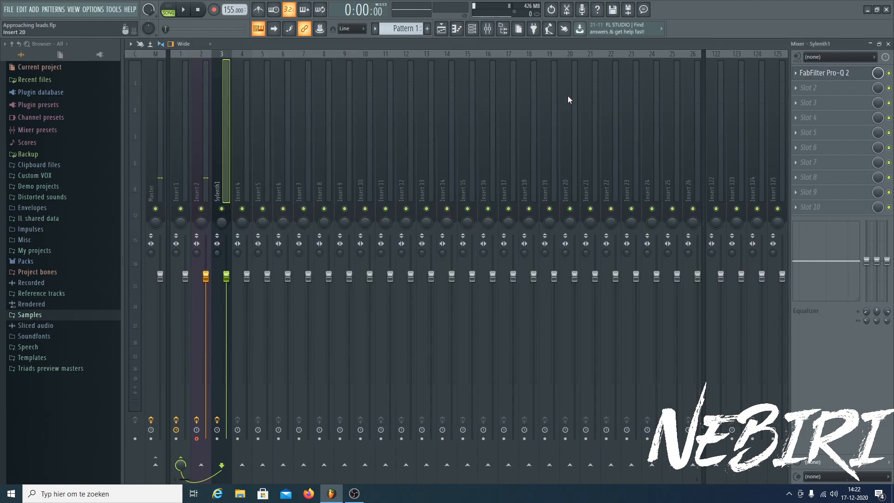
{"action": "left_click", "coordinate": [824, 73]}
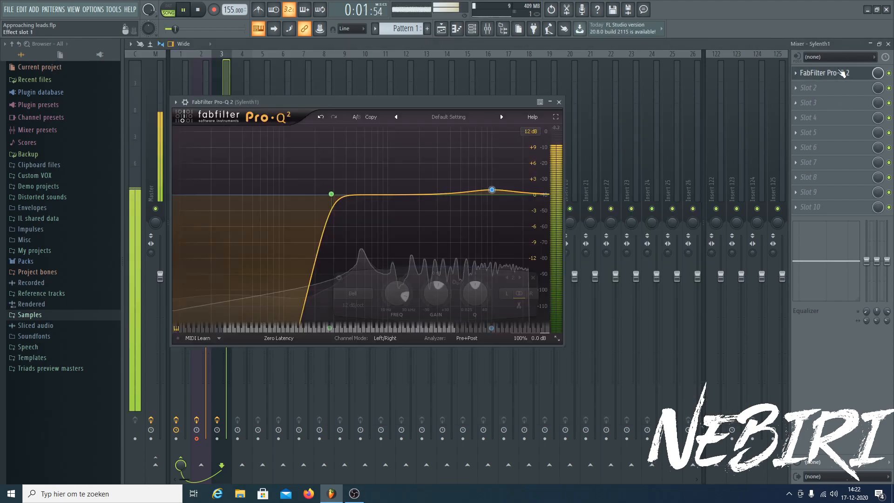
{"action": "left_click_drag", "start_coordinate": [331, 194], "coordinate": [330, 193]}
{"action": "key", "text": "space"}
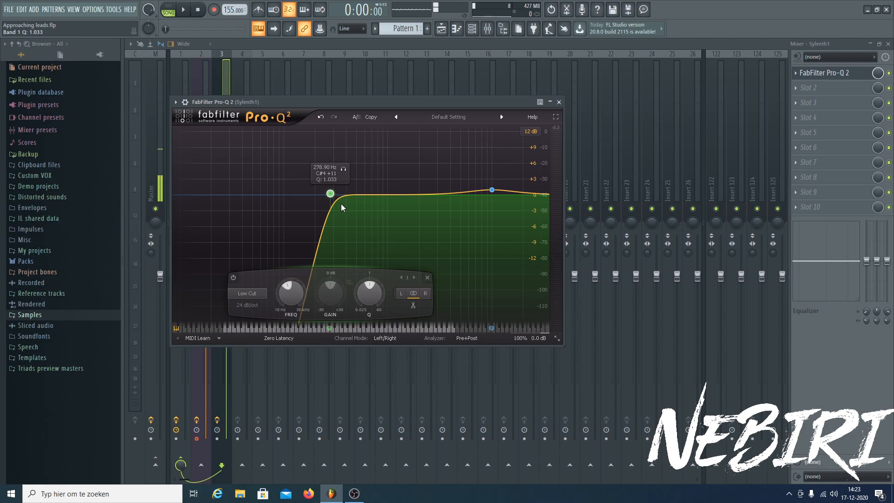
{"action": "left_click", "coordinate": [559, 101]}
- Reset the master track's stereo separation during playback and reselect the Sylenth1 mixer track
{"action": "key", "text": "space"}
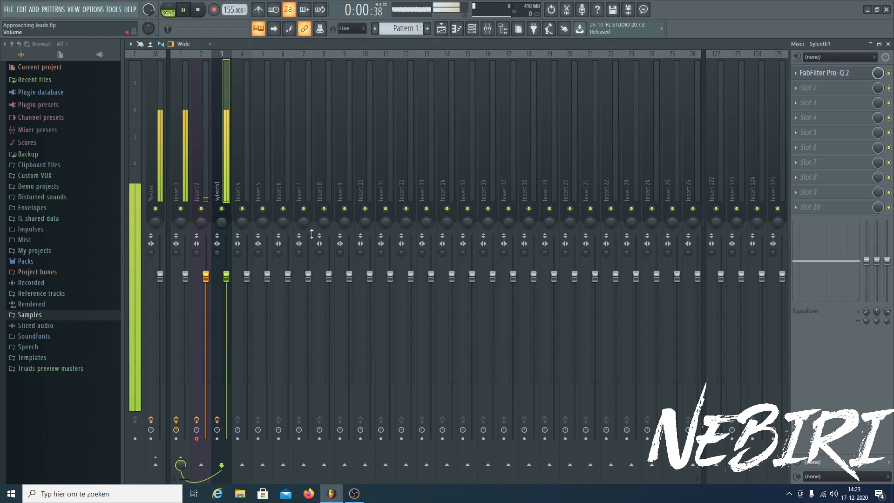
{"action": "left_click", "coordinate": [151, 253]}
{"action": "right_click", "coordinate": [151, 253]}
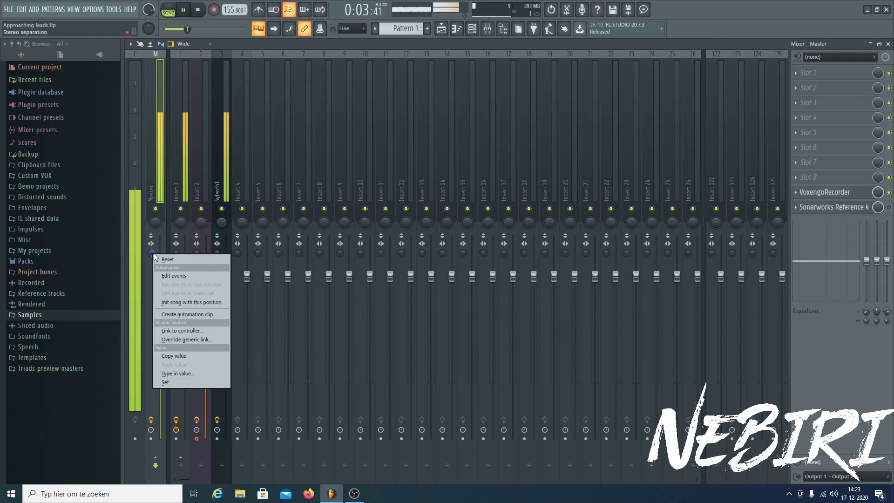
{"action": "left_click", "coordinate": [162, 259]}
{"action": "left_click", "coordinate": [224, 116]}
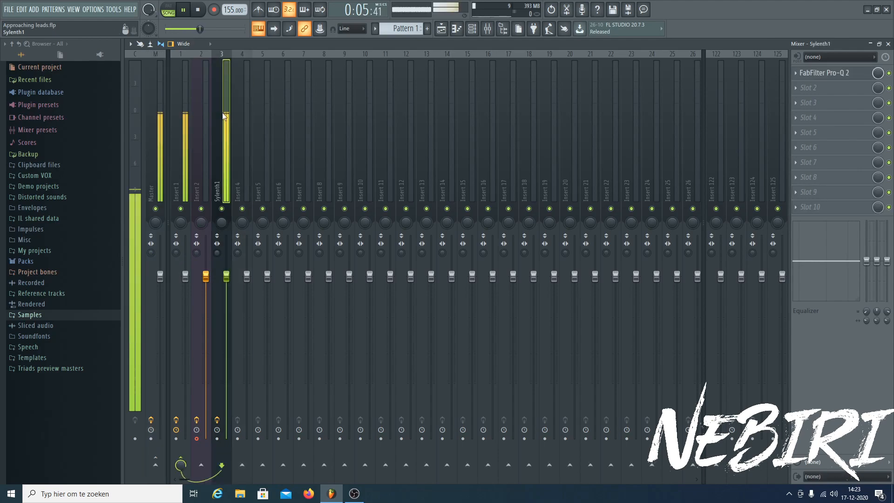
{"action": "left_click", "coordinate": [888, 44]}
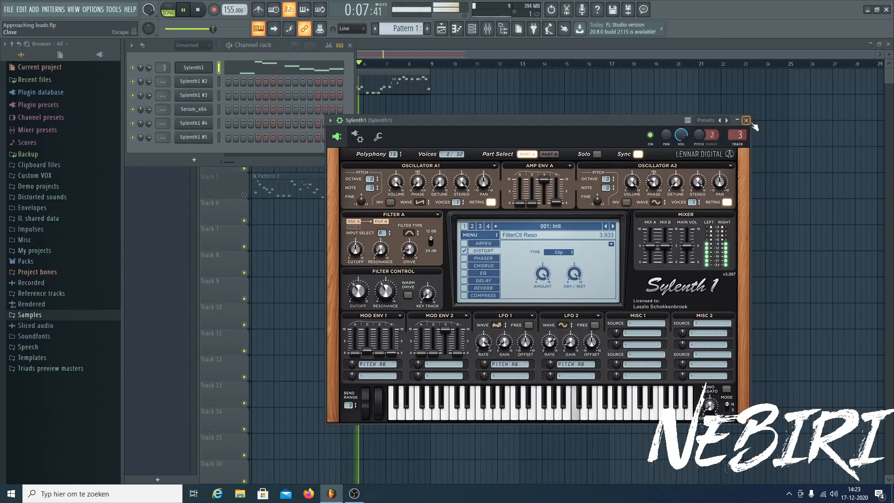
{"action": "left_click", "coordinate": [736, 134]}
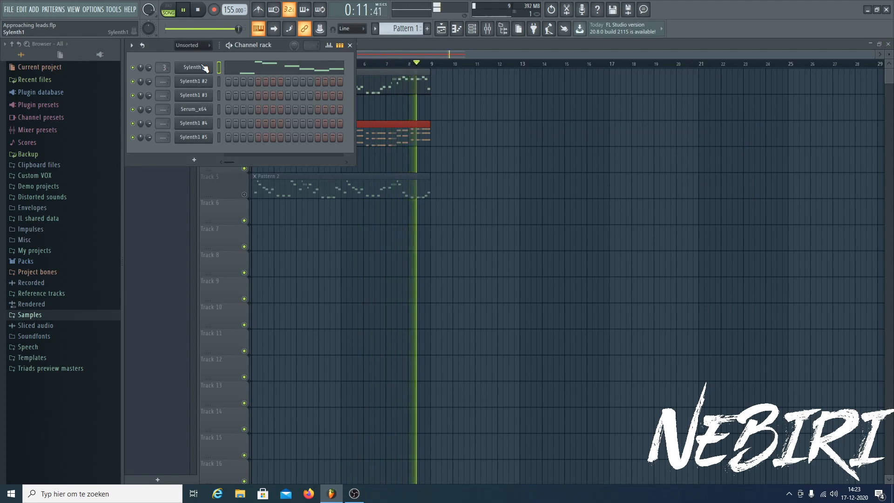
{"action": "key", "text": "space"}
{"action": "key", "text": "space"}
{"action": "key", "text": "F9"}
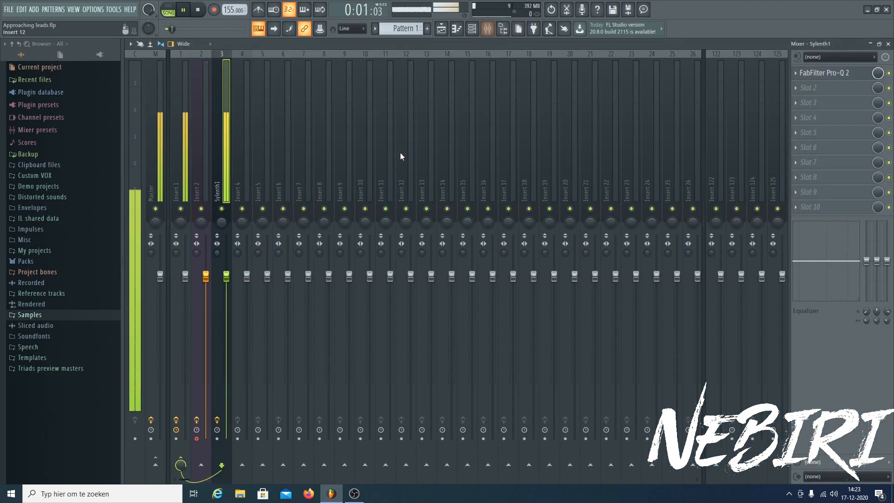
{"action": "left_click", "coordinate": [891, 44]}
- Open the first Sylenth1 channel, hide the wrapper's extra controls and set the pitch bend range to 12
{"action": "left_click", "coordinate": [185, 69]}
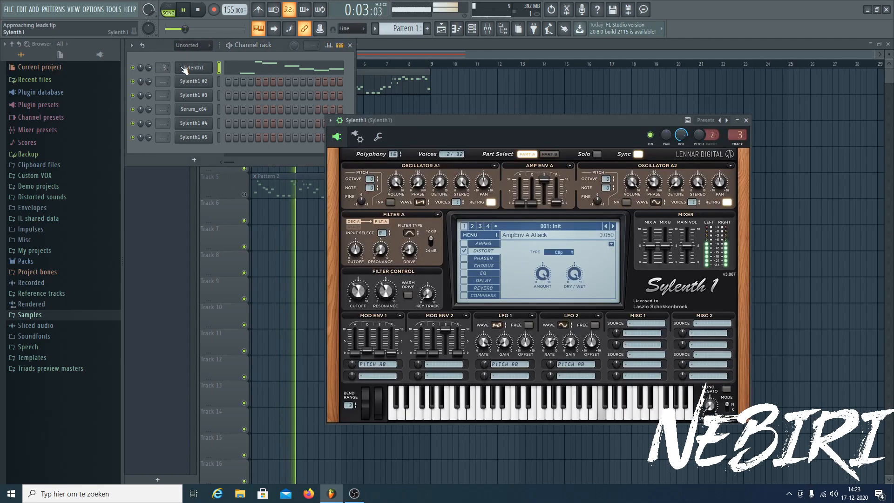
{"action": "left_click", "coordinate": [339, 120]}
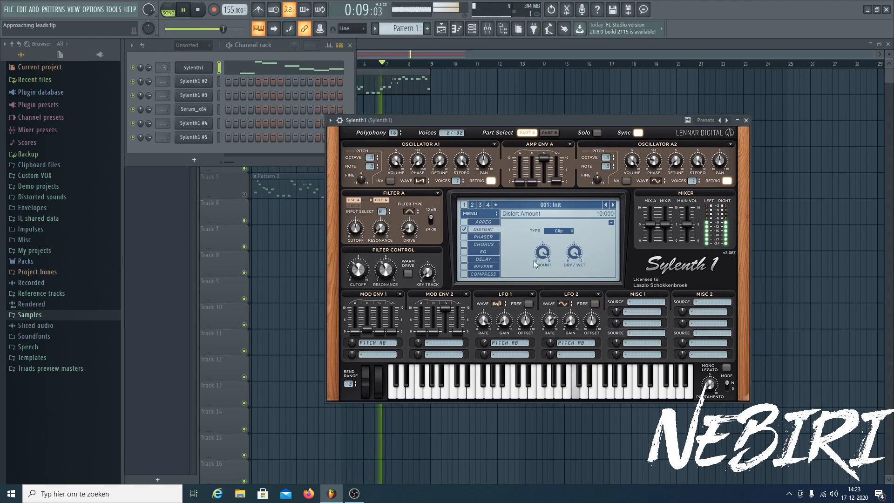
{"action": "key", "text": "space"}
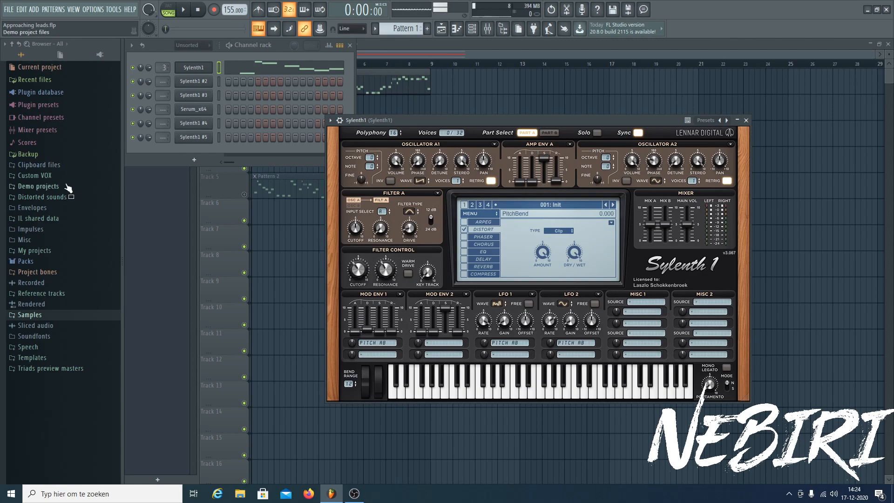
- Create an automation clip for the last tweaked parameter, Sylenth1's PitchBend
{"action": "left_click", "coordinate": [115, 10]}
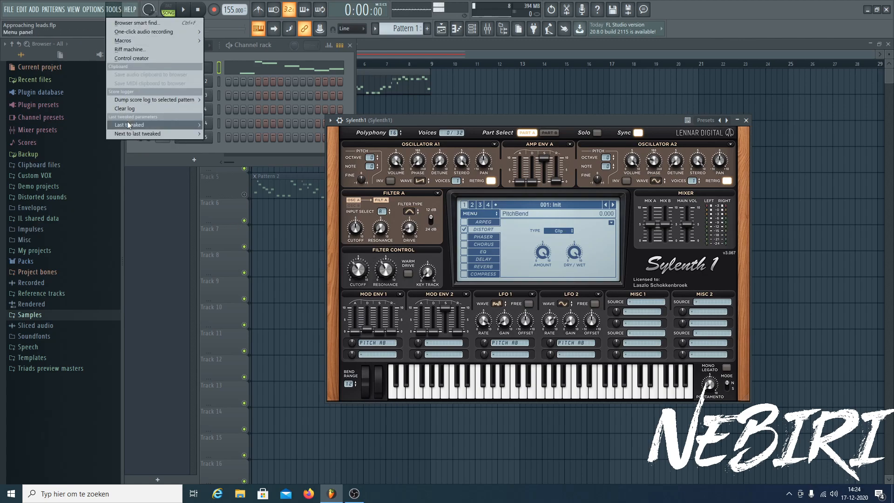
{"action": "mouse_move", "coordinate": [130, 126]}
{"action": "left_click", "coordinate": [238, 178]}
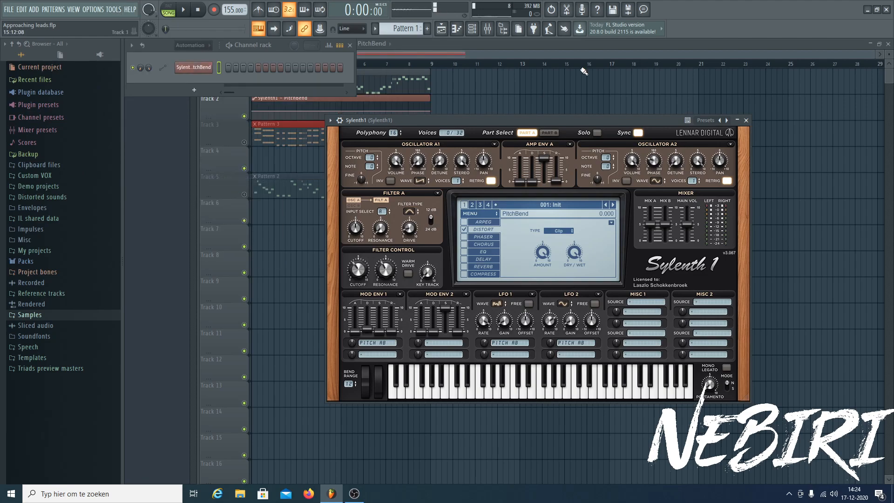
- Set the playlist snap to 1/4 beat
{"action": "scroll", "coordinate": [254, 62], "scroll_direction": "up", "scroll_amount": 5}
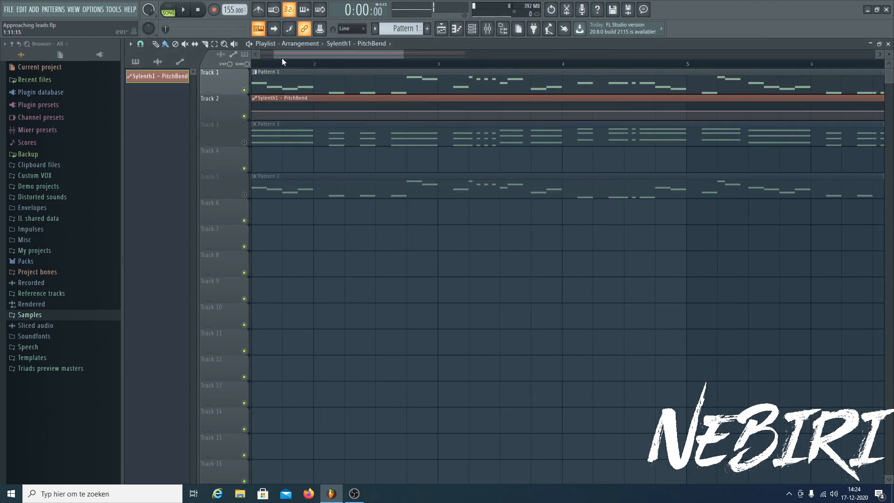
{"action": "left_click", "coordinate": [141, 43]}
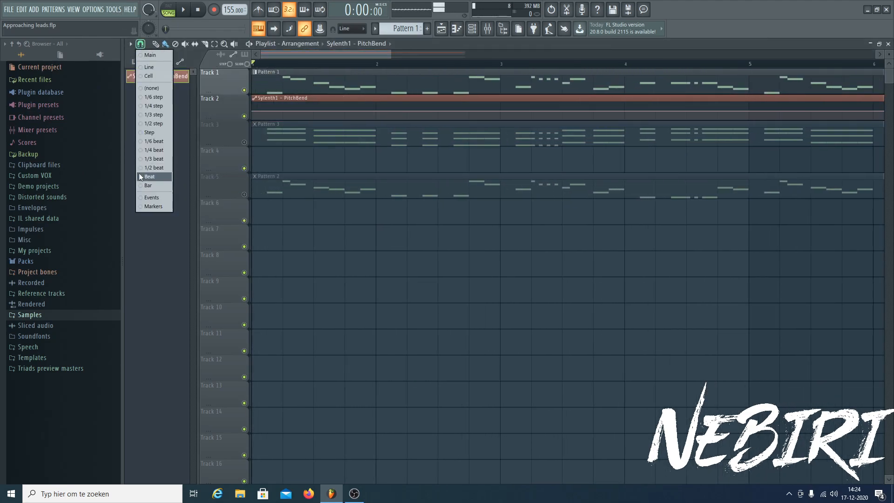
{"action": "left_click", "coordinate": [154, 153]}
- Add a point at 2:15:00 and a low point at bar 3 to the PitchBend clip to form a downward bend
{"action": "scroll", "coordinate": [390, 65], "scroll_direction": "down", "scroll_amount": 3}
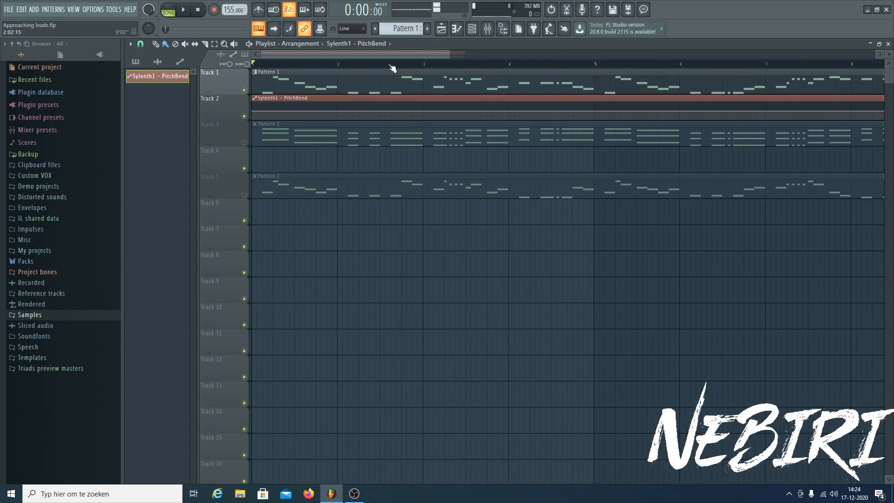
{"action": "key", "text": "space"}
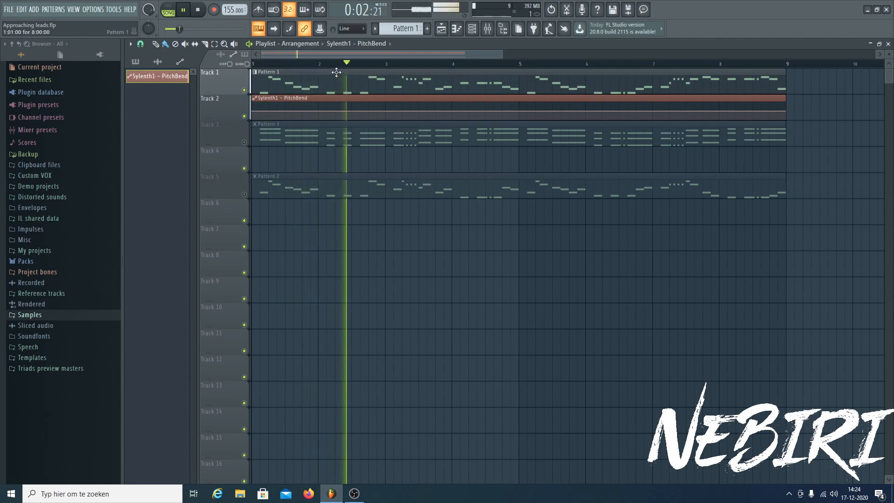
{"action": "key", "text": "space"}
{"action": "scroll", "coordinate": [385, 71], "scroll_direction": "up", "scroll_amount": 8}
{"action": "right_click", "coordinate": [332, 111]}
{"action": "right_click", "coordinate": [383, 120]}
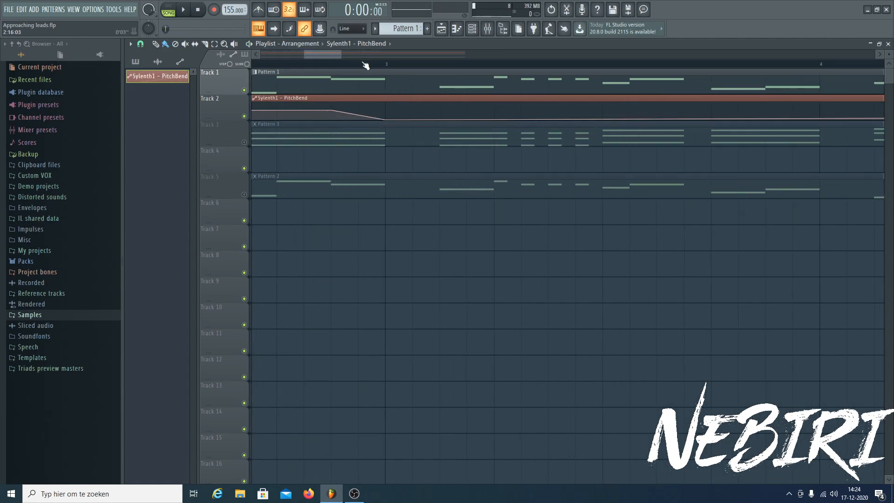
- Copy the PitchBend clip's first point value (50%) to the point at 2:15:00 and bow the drop into bar 3
{"action": "scroll", "coordinate": [366, 66], "scroll_direction": "down", "scroll_amount": 6}
{"action": "right_click", "coordinate": [254, 113]}
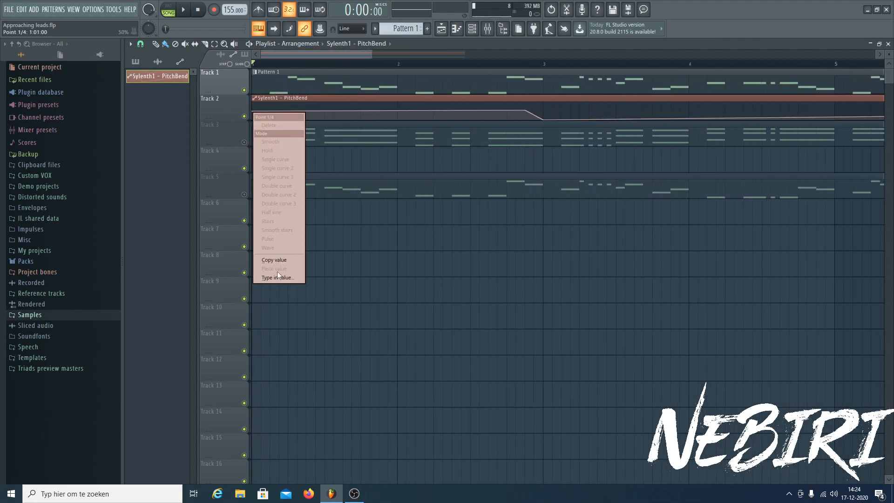
{"action": "left_click", "coordinate": [278, 260]}
{"action": "right_click", "coordinate": [525, 110]}
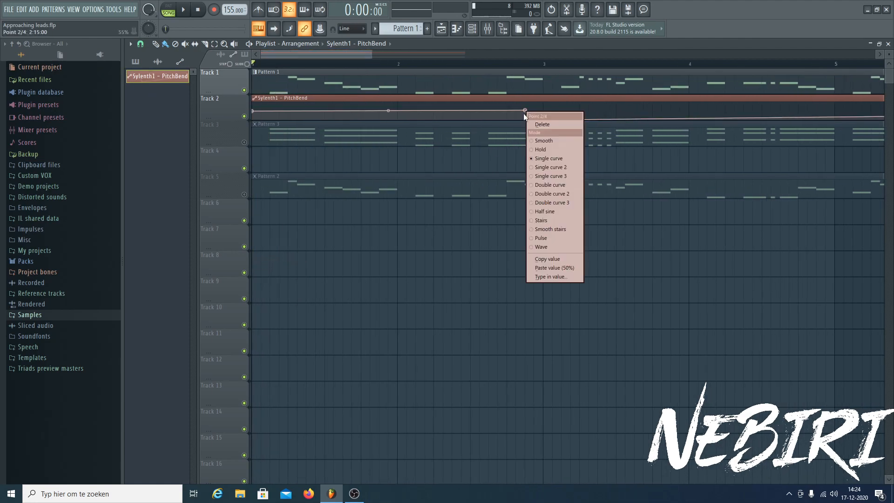
{"action": "left_click", "coordinate": [554, 268]}
{"action": "left_click_drag", "start_coordinate": [534, 118], "coordinate": [535, 113]}
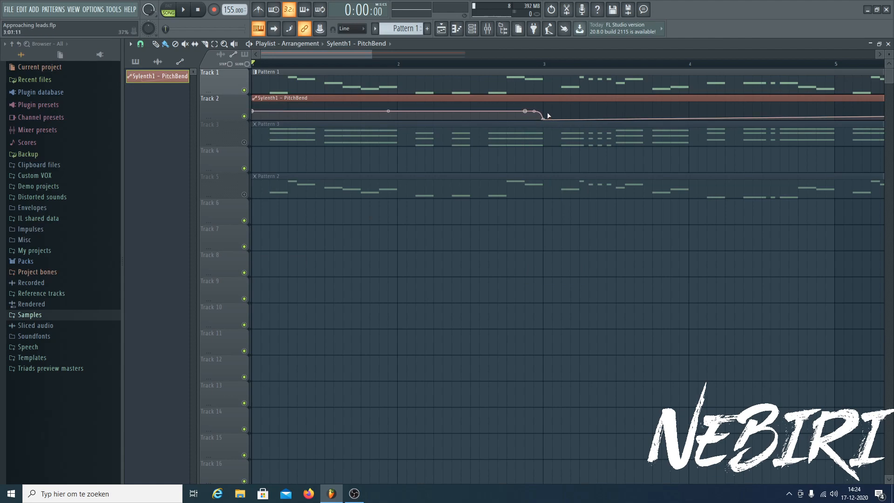
- Add a point just after the bar 3 dip in the PitchBend clip and paste the 50% value onto it
{"action": "right_click", "coordinate": [553, 113]}
{"action": "right_click", "coordinate": [553, 113]}
{"action": "left_click", "coordinate": [584, 273]}
- Play the arrangement from the start and again from just before bar 3 to check the pitch dip
{"action": "key", "text": "space"}
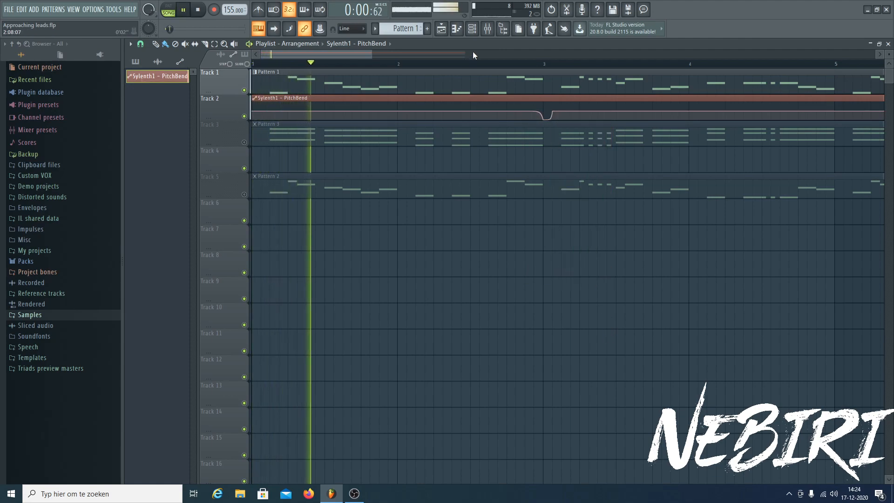
{"action": "scroll", "coordinate": [472, 52], "scroll_direction": "down", "scroll_amount": 1}
{"action": "scroll", "coordinate": [339, 55], "scroll_direction": "down", "scroll_amount": 2}
{"action": "left_click_drag", "start_coordinate": [350, 53], "coordinate": [360, 54]}
{"action": "key", "text": "space"}
{"action": "left_click", "coordinate": [364, 63]}
{"action": "key", "text": "space"}
{"action": "key", "text": "space"}
- Add a PitchBend point at 2:16:00 and paste the 50% value onto it to shorten the drop
{"action": "scroll", "coordinate": [368, 70], "scroll_direction": "up", "scroll_amount": 6}
{"action": "key", "text": "space"}
{"action": "key", "text": "space"}
{"action": "right_click", "coordinate": [368, 111]}
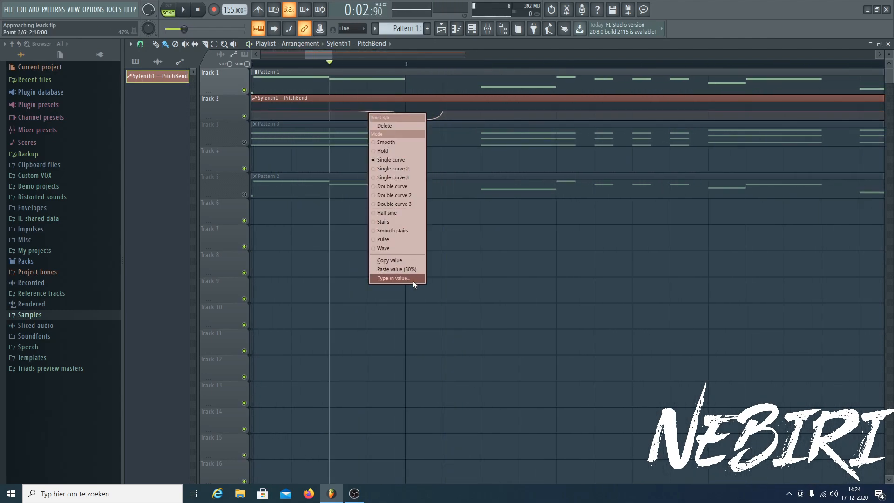
{"action": "left_click", "coordinate": [408, 270]}
- Listen to the shortened pitch drop and the melody that follows it in bar 3
{"action": "key", "text": "space"}
{"action": "key", "text": "space"}
{"action": "key", "text": "space"}
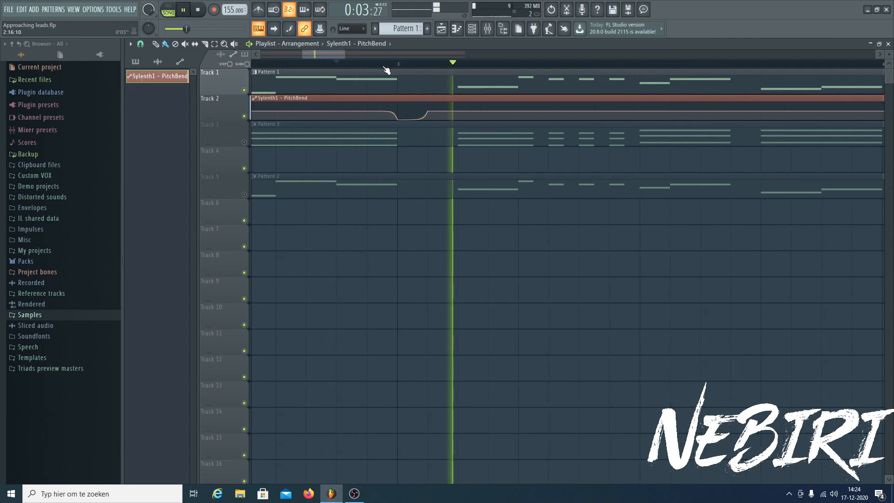
{"action": "scroll", "coordinate": [383, 68], "scroll_direction": "down", "scroll_amount": 5}
{"action": "left_click_drag", "start_coordinate": [378, 54], "coordinate": [398, 53]}
{"action": "key", "text": "space"}
{"action": "key", "text": "space"}
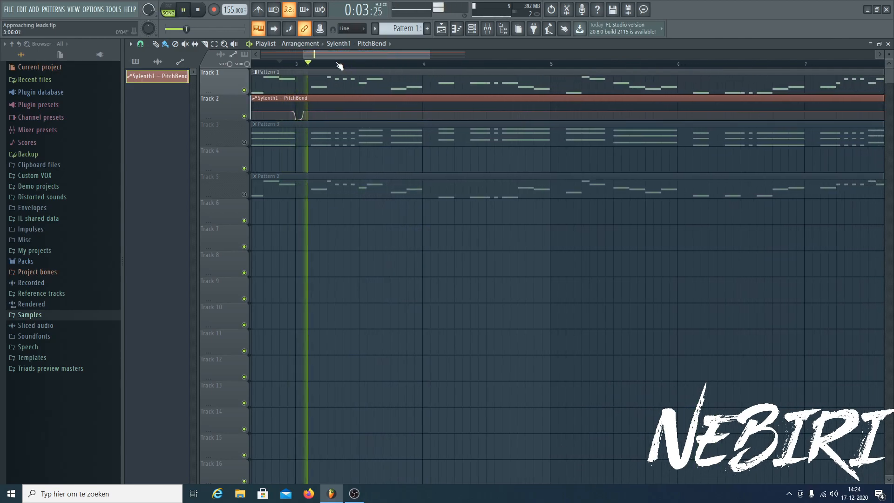
- Add a second low point midway through bar 3 in the PitchBend clip with a bowed line leading down to it
{"action": "scroll", "coordinate": [349, 63], "scroll_direction": "up", "scroll_amount": 5}
{"action": "key", "text": "space"}
{"action": "left_click_drag", "start_coordinate": [412, 111], "coordinate": [422, 120]}
- Set the playlist snap to 1/2 step and add a 50% PitchBend point half a step after the second drop
{"action": "left_click", "coordinate": [140, 44]}
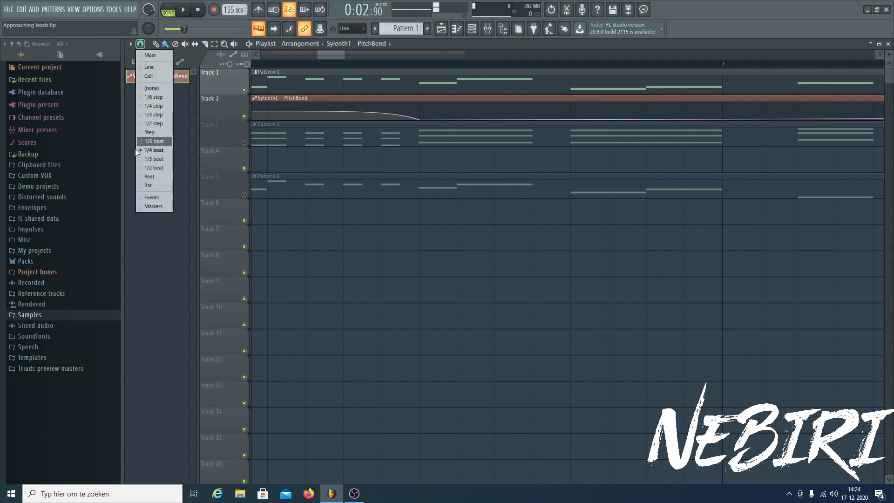
{"action": "left_click", "coordinate": [152, 123]}
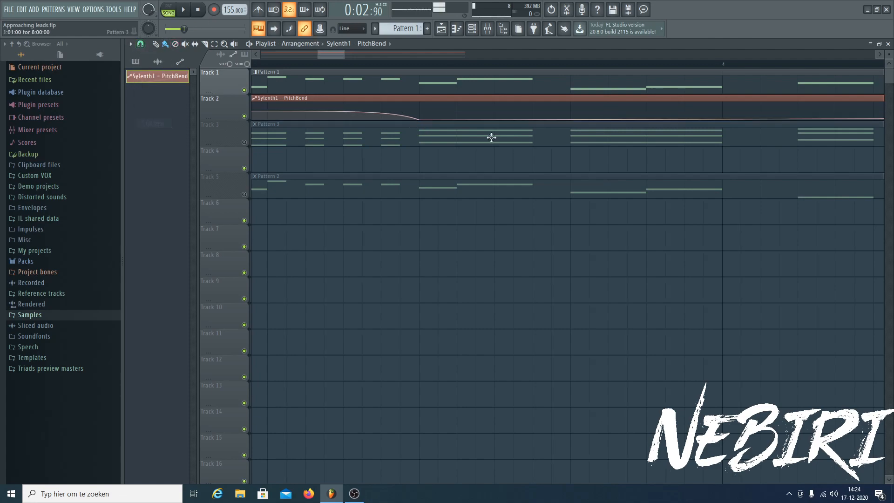
{"action": "left_click_drag", "start_coordinate": [438, 119], "coordinate": [440, 112]}
{"action": "right_click", "coordinate": [441, 112]}
{"action": "left_click", "coordinate": [468, 269]}
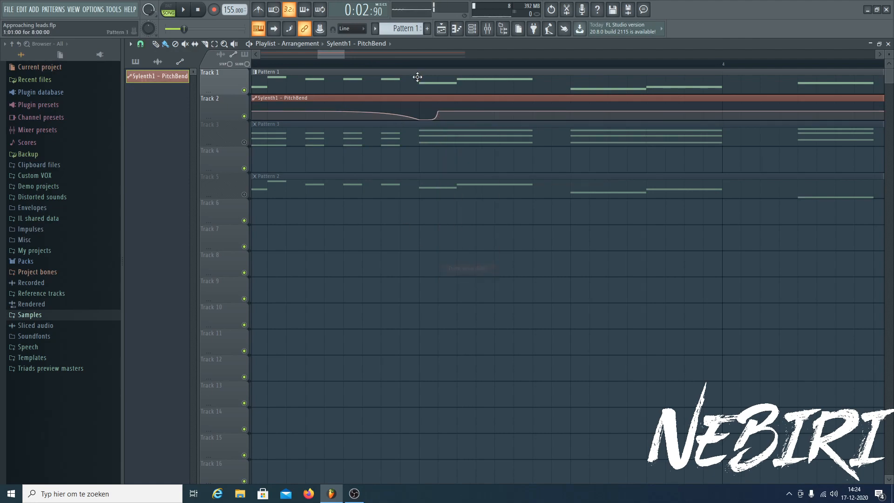
- Add a 50% PitchBend point half a step before the second drop in bar 3 and play back the shortened dip
{"action": "right_click", "coordinate": [402, 112]}
{"action": "left_click", "coordinate": [424, 265]}
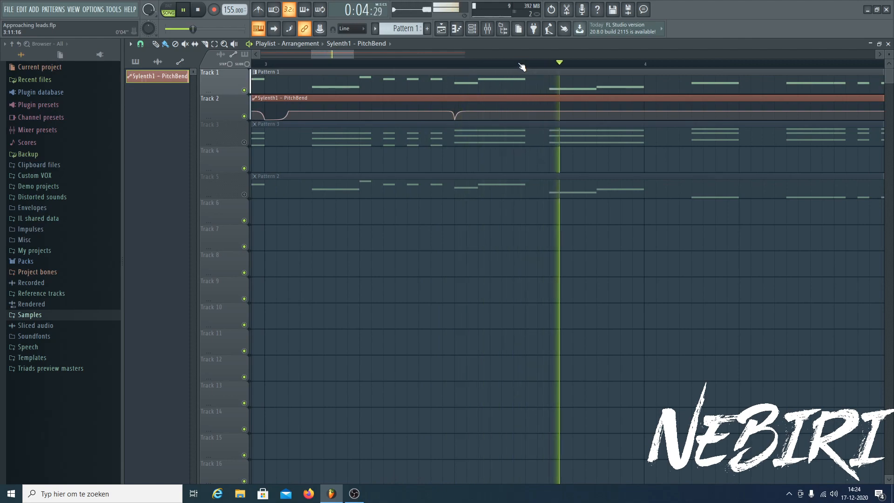
{"action": "scroll", "coordinate": [503, 94], "scroll_direction": "up", "scroll_amount": 2}
{"action": "key", "text": "space"}
{"action": "key", "text": "space"}
- Add a low PitchBend point at 4:01:00 and paste the 50% value onto new points at 3:15:00 and 3:16:00
{"action": "scroll", "coordinate": [417, 65], "scroll_direction": "down", "scroll_amount": 2}
{"action": "left_click_drag", "start_coordinate": [371, 54], "coordinate": [403, 55]}
{"action": "key", "text": "space"}
{"action": "scroll", "coordinate": [326, 70], "scroll_direction": "up", "scroll_amount": 4}
{"action": "right_click", "coordinate": [383, 115]}
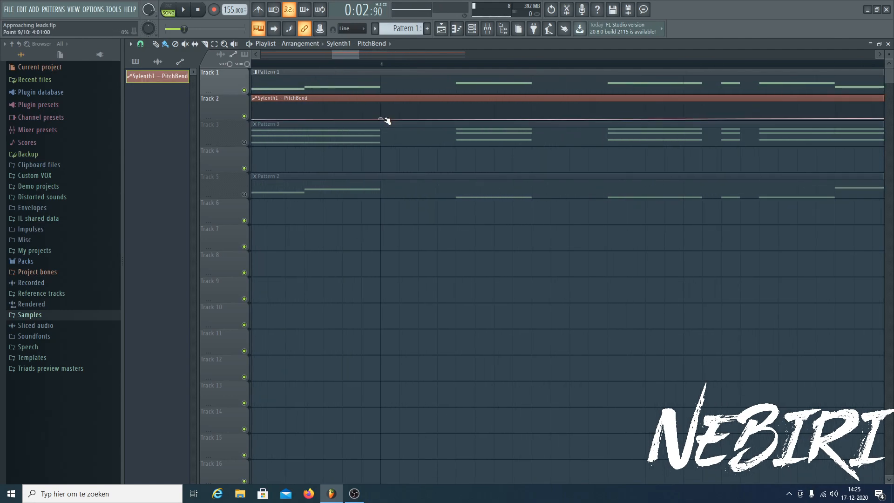
{"action": "right_click", "coordinate": [305, 111]}
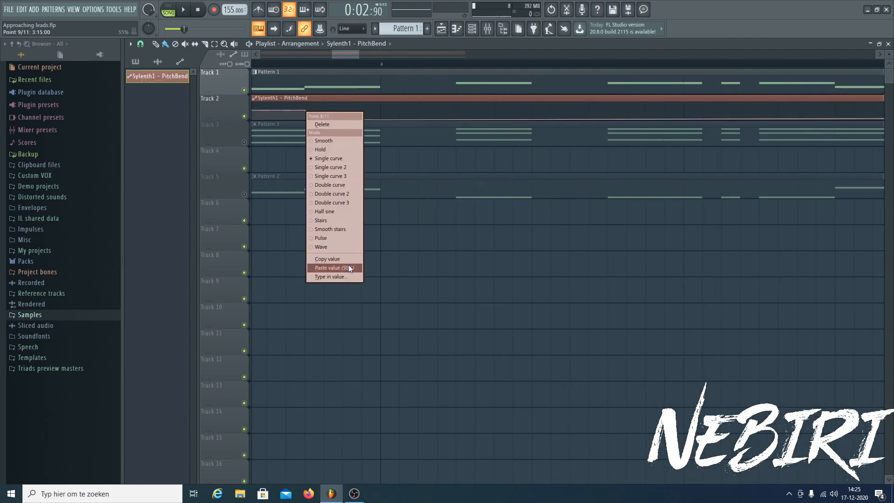
{"action": "left_click", "coordinate": [350, 269]}
{"action": "right_click", "coordinate": [342, 114]}
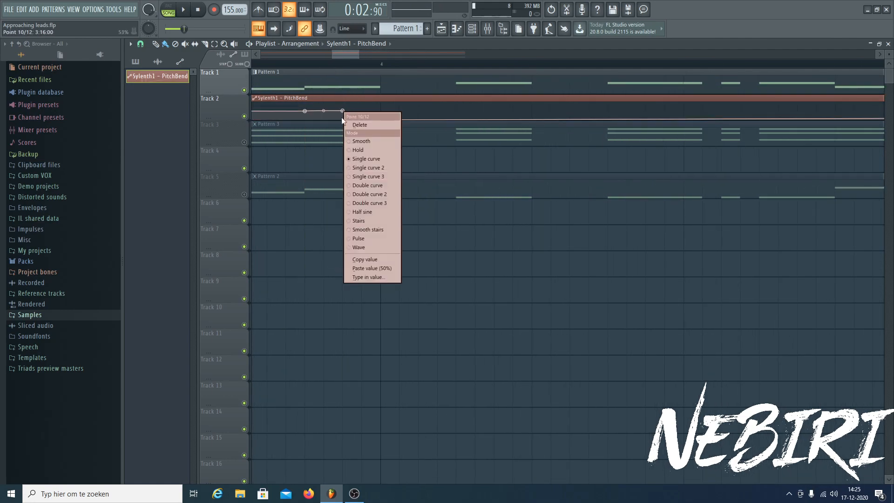
{"action": "left_click", "coordinate": [376, 270]}
{"action": "key", "text": "space"}
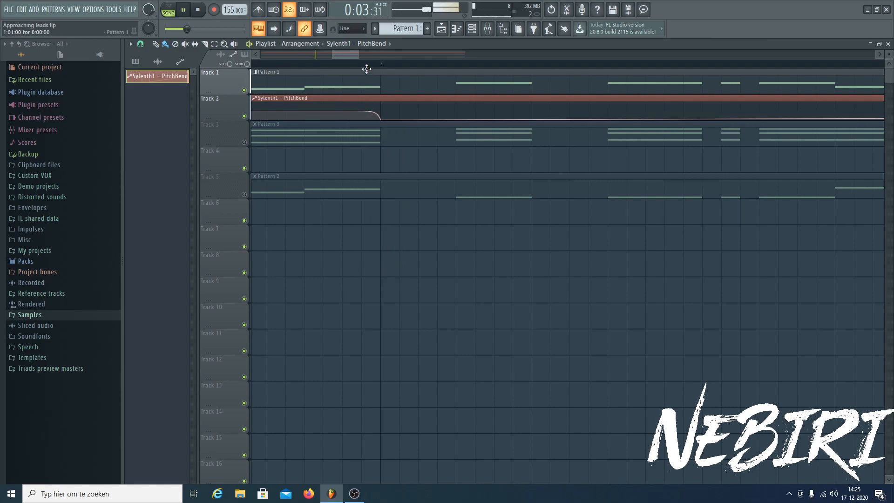
{"action": "key", "text": "space"}
- Add a PitchBend point at 4:02:00, paste the 50% value onto it, and play back the dip
{"action": "scroll", "coordinate": [373, 65], "scroll_direction": "down", "scroll_amount": 3}
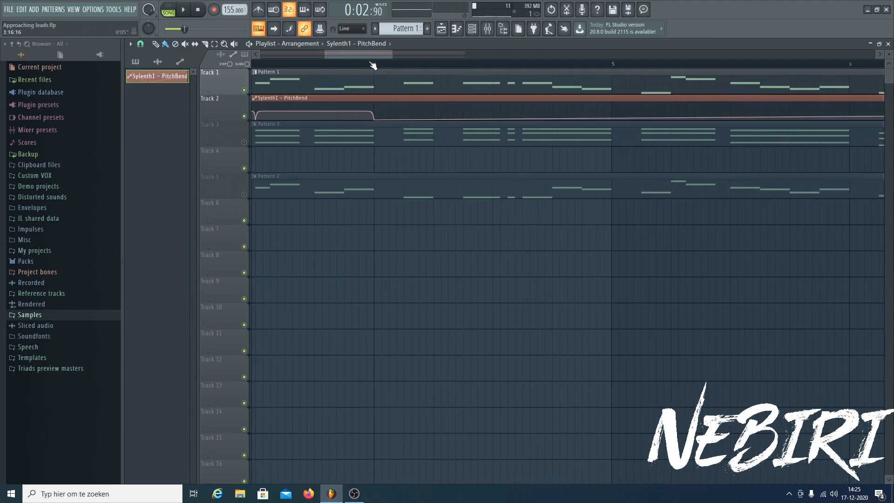
{"action": "left_click", "coordinate": [389, 111]}
{"action": "right_click", "coordinate": [389, 111]}
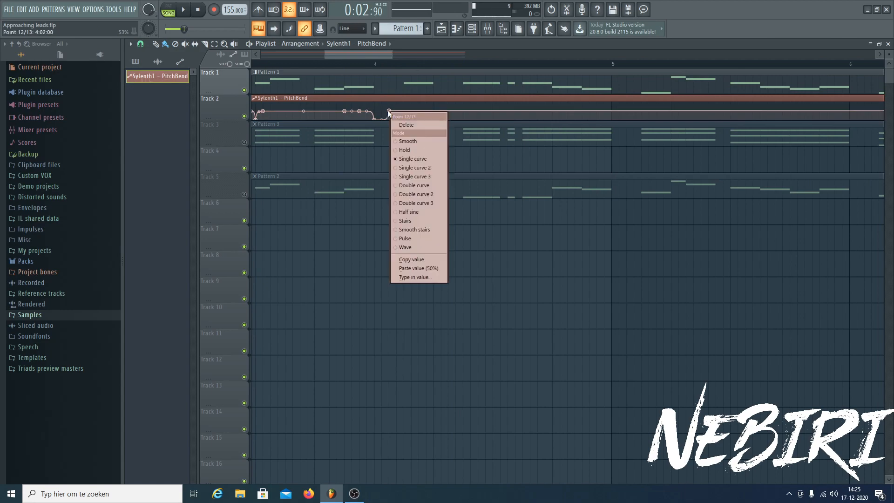
{"action": "left_click", "coordinate": [423, 269]}
{"action": "key", "text": "space"}
{"action": "scroll", "coordinate": [390, 66], "scroll_direction": "down", "scroll_amount": 3}
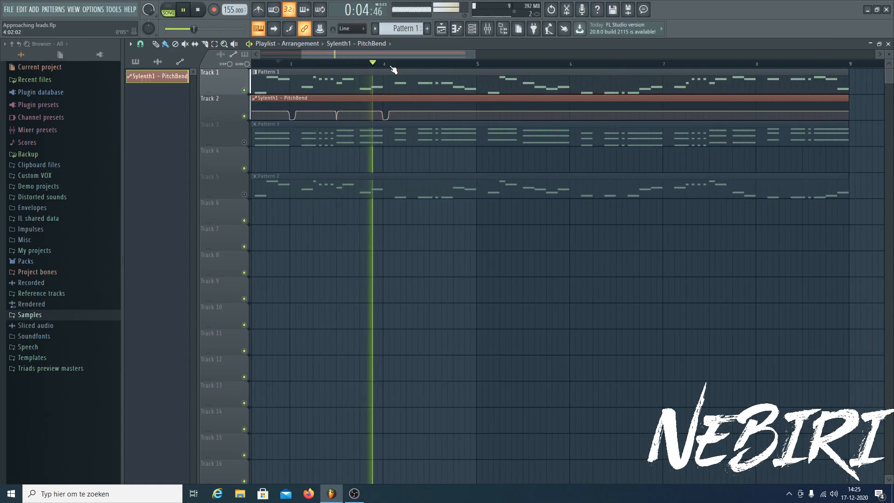
{"action": "key", "text": "space"}
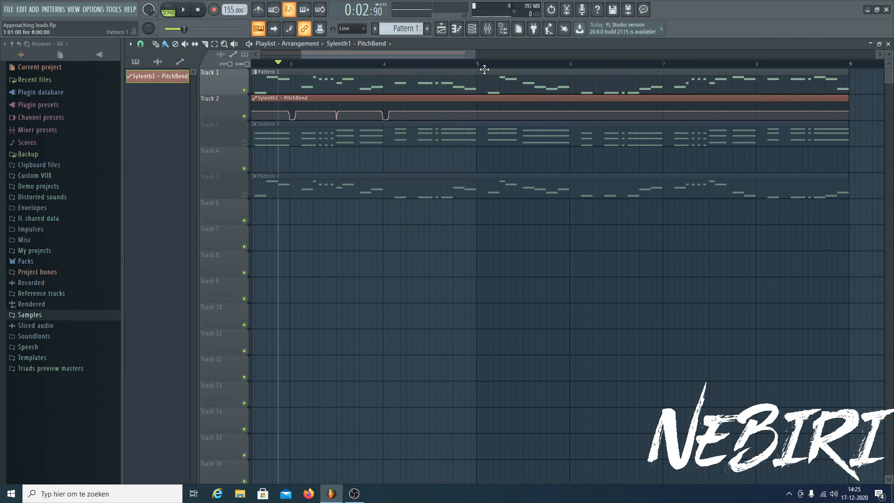
- Create a PitchBend dip with a low point at 5:01:00 and 50% points two steps before and one step after it
{"action": "scroll", "coordinate": [485, 69], "scroll_direction": "up", "scroll_amount": 3}
{"action": "right_click", "coordinate": [459, 119]}
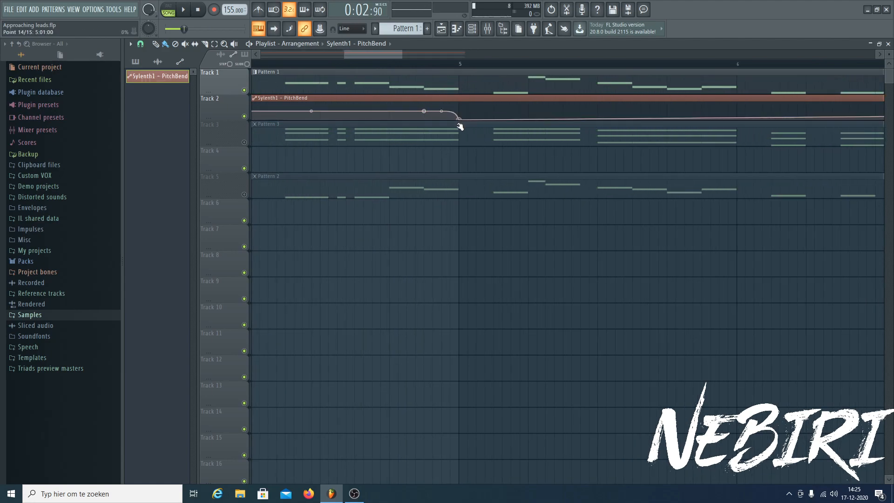
{"action": "right_click", "coordinate": [424, 111]}
{"action": "left_click", "coordinate": [460, 269]}
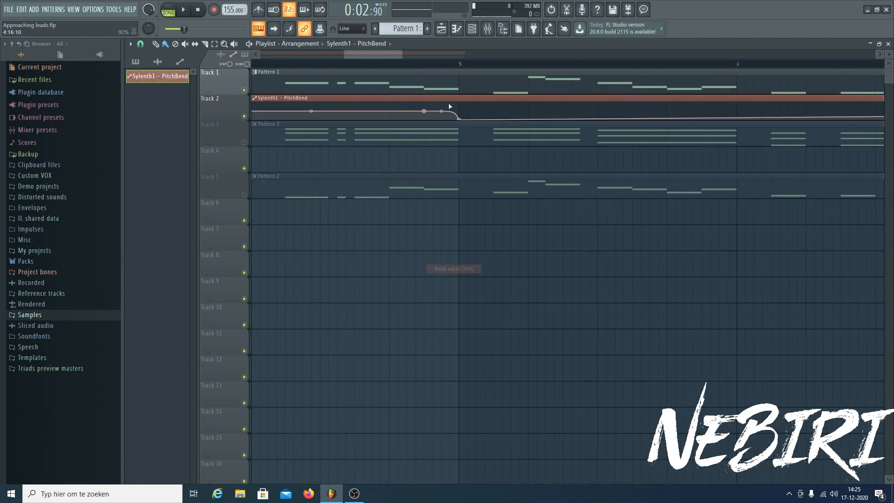
{"action": "right_click", "coordinate": [476, 112]}
{"action": "right_click", "coordinate": [477, 112]}
{"action": "left_click", "coordinate": [516, 269]}
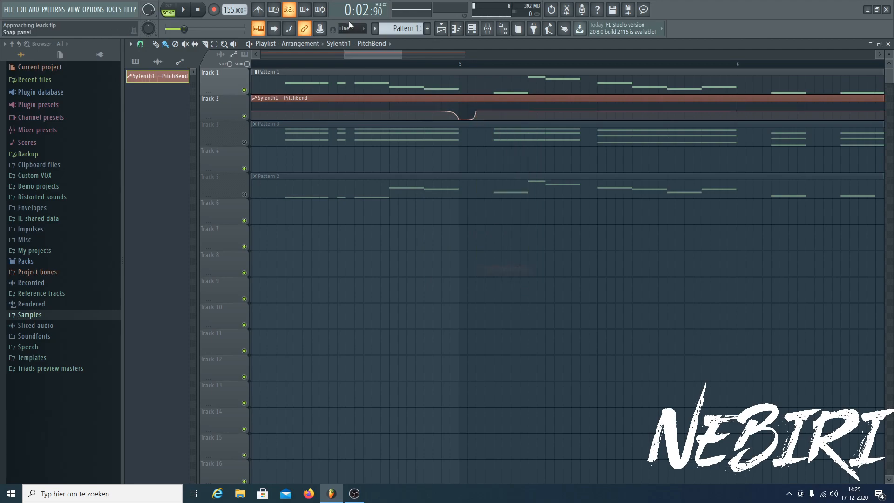
- Play the lead through the PitchBend dips in bars 3 to 5
{"action": "scroll", "coordinate": [383, 64], "scroll_direction": "down", "scroll_amount": 5}
{"action": "left_click_drag", "start_coordinate": [379, 63], "coordinate": [19, 55]}
{"action": "key", "text": "space"}
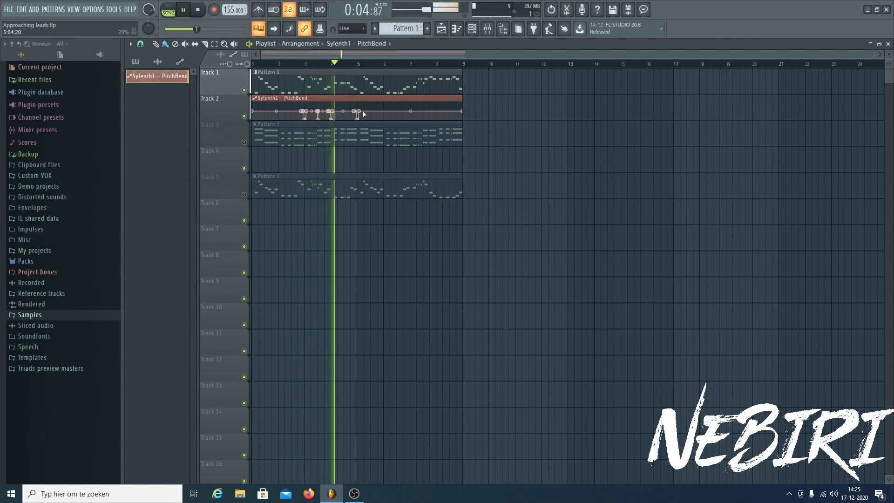
{"action": "scroll", "coordinate": [343, 65], "scroll_direction": "up", "scroll_amount": 1}
{"action": "scroll", "coordinate": [343, 65], "scroll_direction": "up", "scroll_amount": 2}
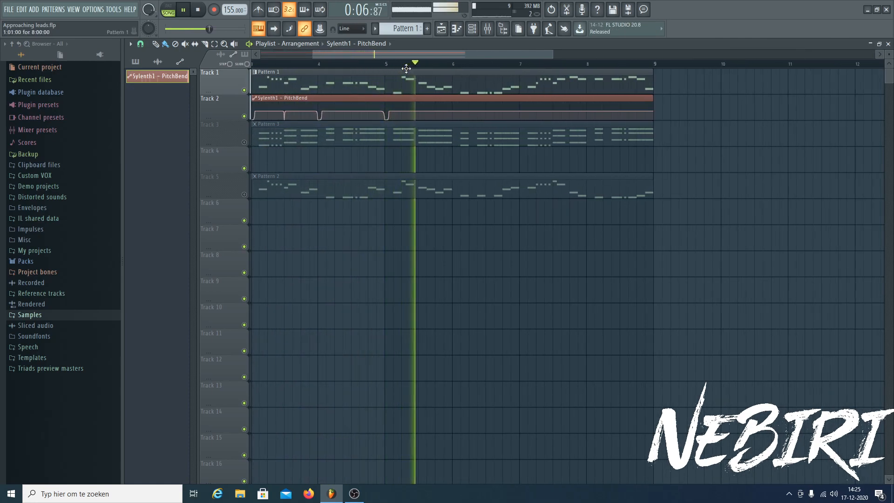
{"action": "key", "text": "space"}
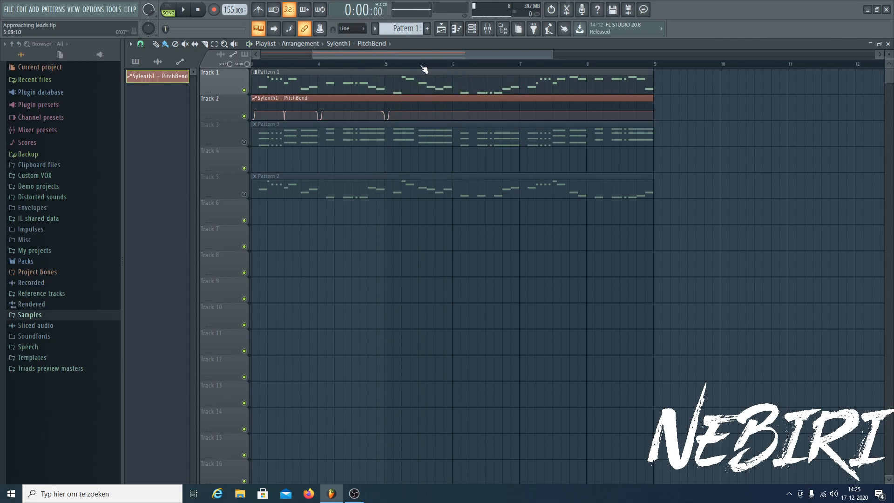
- Listen to the melody from bar 5 onward to locate the next place for a pitch dip
{"action": "left_click", "coordinate": [386, 66]}
{"action": "key", "text": "space"}
{"action": "scroll", "coordinate": [387, 67], "scroll_direction": "down", "scroll_amount": 3}
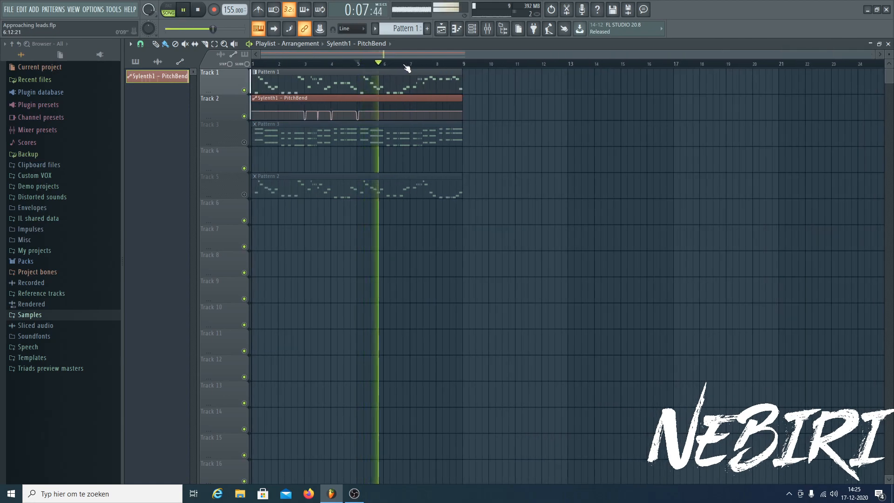
{"action": "scroll", "coordinate": [407, 66], "scroll_direction": "up", "scroll_amount": 2}
{"action": "scroll", "coordinate": [426, 71], "scroll_direction": "up", "scroll_amount": 5}
{"action": "key", "text": "space"}
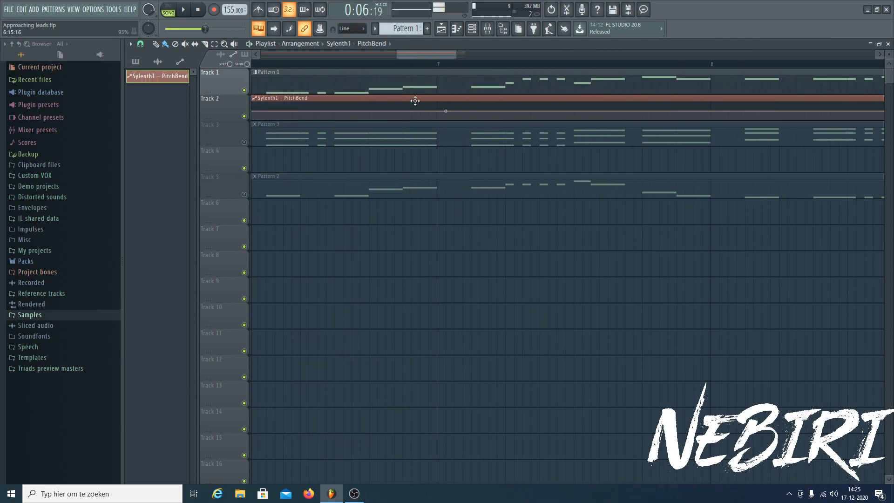
- Create a PitchBend dip with a low point at the start of bar 7 and 50% points one step before and after it
{"action": "scroll", "coordinate": [425, 70], "scroll_direction": "down", "scroll_amount": 2}
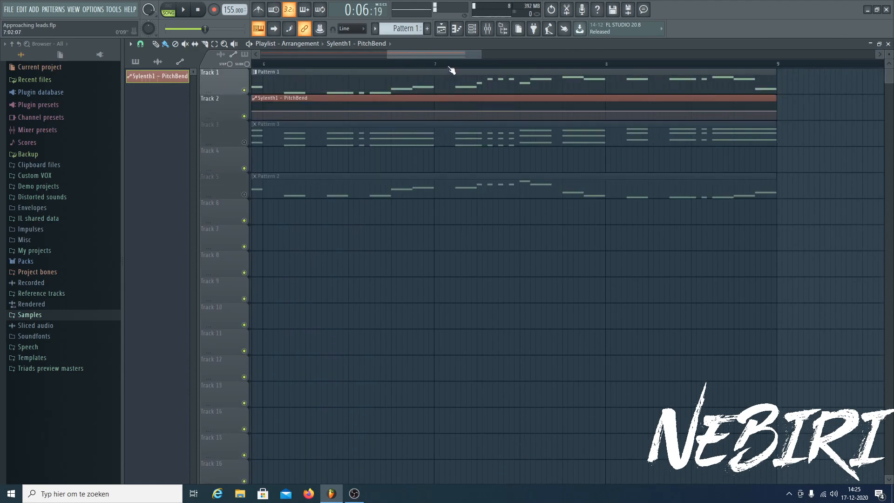
{"action": "scroll", "coordinate": [452, 71], "scroll_direction": "down", "scroll_amount": 5}
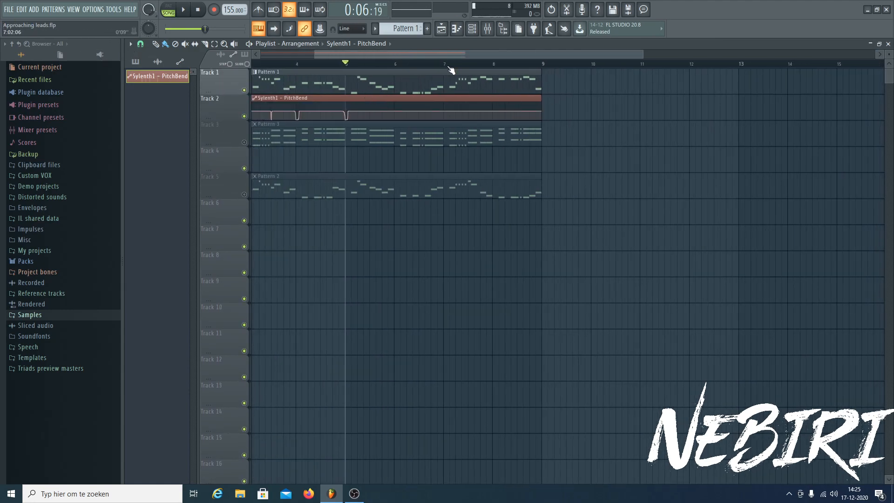
{"action": "scroll", "coordinate": [450, 70], "scroll_direction": "up", "scroll_amount": 10}
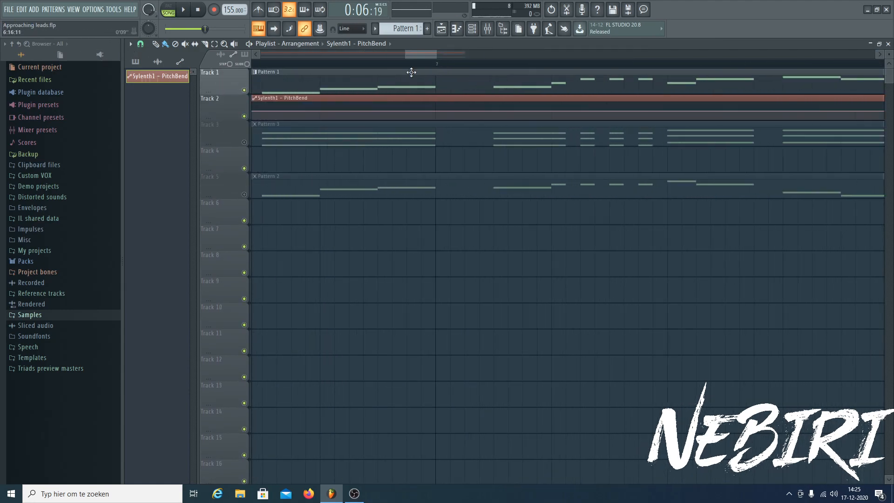
{"action": "left_click", "coordinate": [441, 120]}
{"action": "right_click", "coordinate": [405, 113]}
{"action": "left_click", "coordinate": [429, 268]}
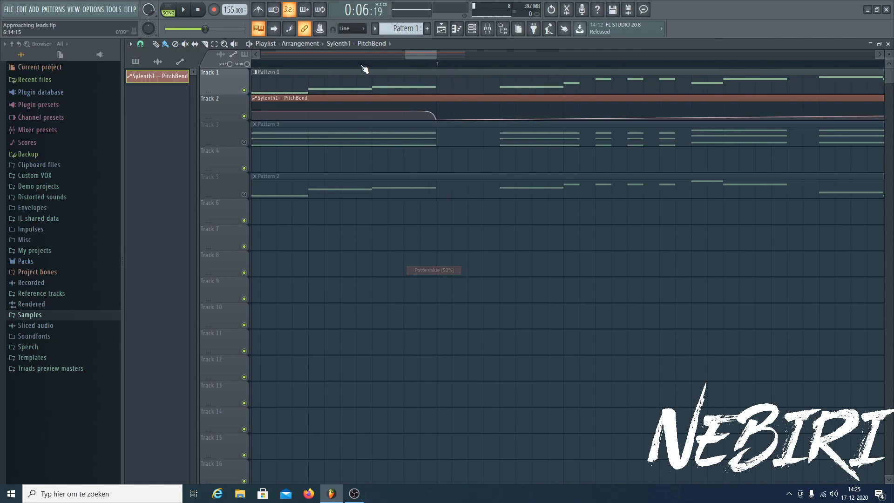
{"action": "left_click", "coordinate": [468, 111]}
{"action": "right_click", "coordinate": [468, 111]}
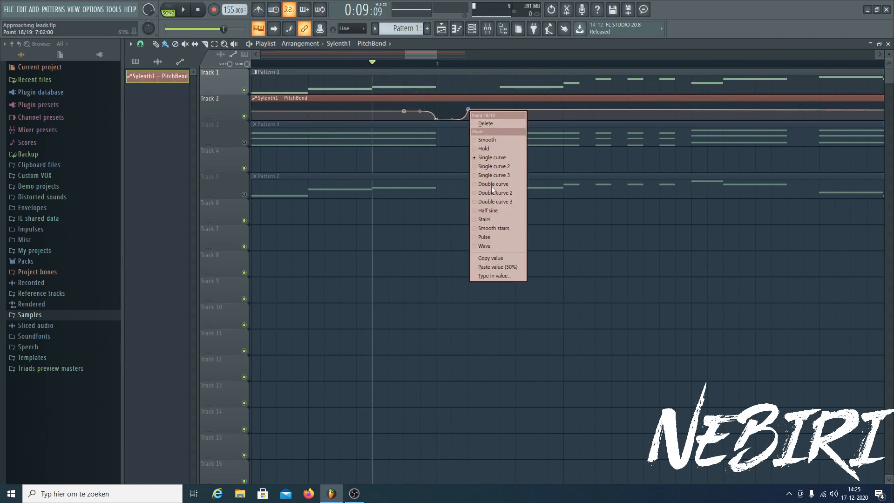
{"action": "left_click", "coordinate": [519, 267]}
{"action": "scroll", "coordinate": [484, 84], "scroll_direction": "down", "scroll_amount": 10}
{"action": "key", "text": "space"}
{"action": "key", "text": "space"}
- Create a short PitchBend dip with a low point at 7:09:00 and 50% points half a step before and after it
{"action": "scroll", "coordinate": [536, 72], "scroll_direction": "up", "scroll_amount": 5}
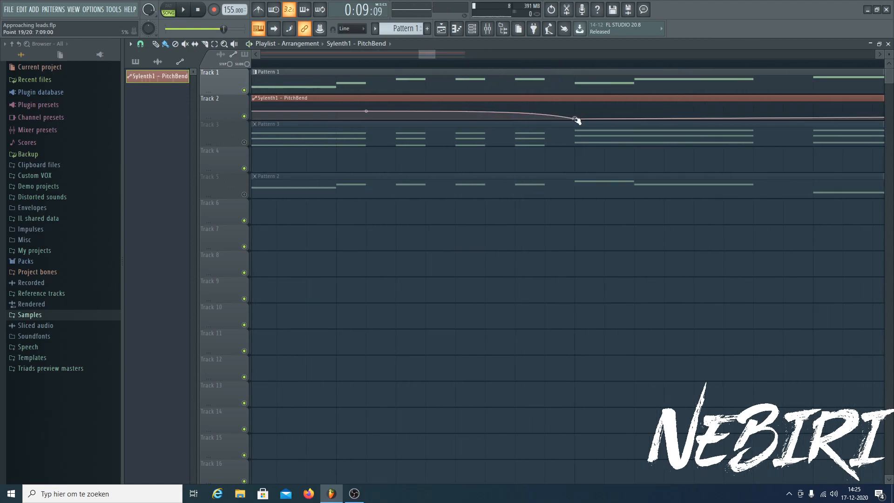
{"action": "left_click", "coordinate": [604, 113]}
{"action": "right_click", "coordinate": [604, 113]}
{"action": "left_click", "coordinate": [648, 269]}
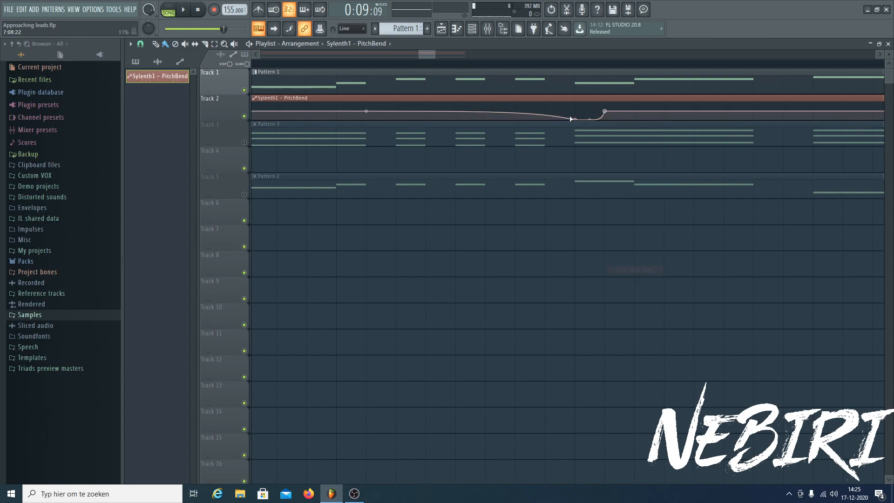
{"action": "left_click", "coordinate": [545, 113]}
{"action": "right_click", "coordinate": [546, 112]}
{"action": "left_click", "coordinate": [575, 268]}
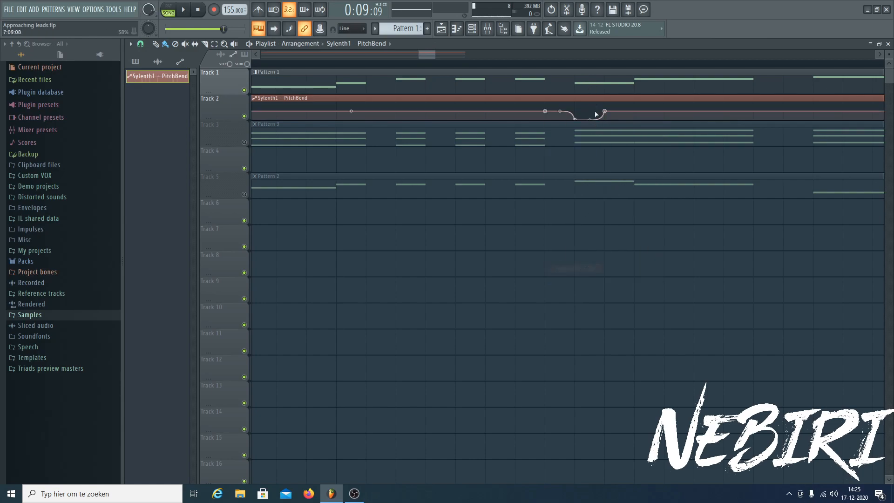
- Play back the dip midway through bar 7 and paste the 50% value onto the point following it
{"action": "key", "text": "space"}
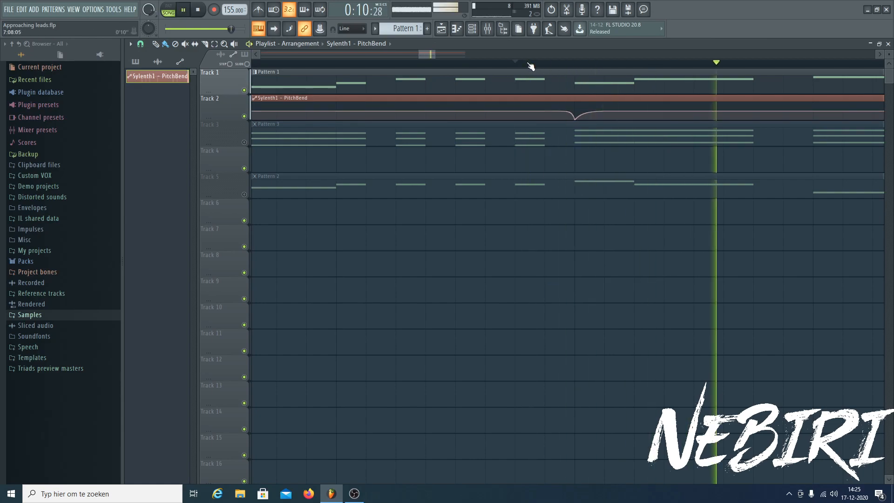
{"action": "scroll", "coordinate": [528, 65], "scroll_direction": "down", "scroll_amount": 3}
{"action": "key", "text": "space"}
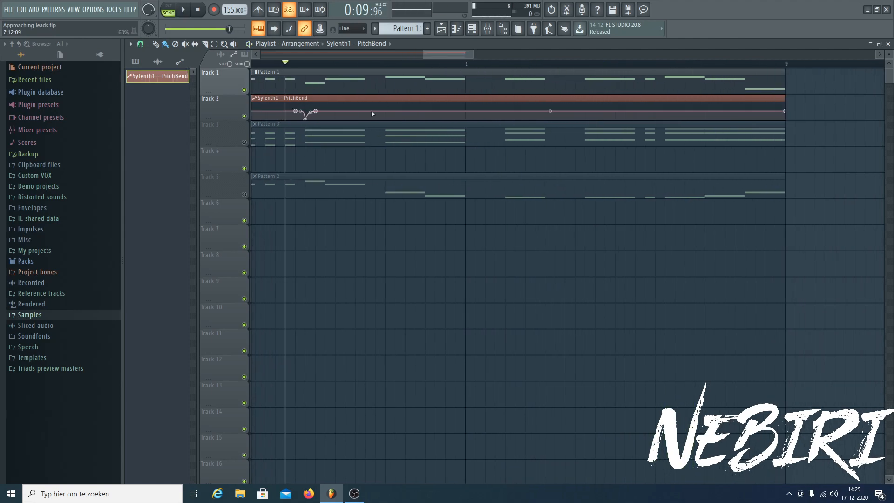
{"action": "right_click", "coordinate": [319, 115]}
{"action": "left_click", "coordinate": [356, 270]}
{"action": "key", "text": "space"}
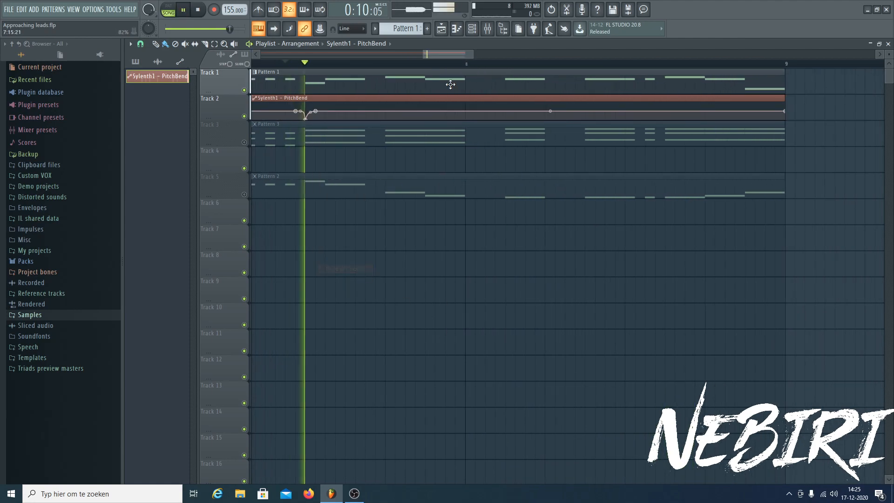
{"action": "key", "text": "space"}
- Create a PitchBend dip with a low point at the start of bar 8, a 50% point at 7:16:00 and another one step after the drop
{"action": "right_click", "coordinate": [467, 117]}
{"action": "right_click", "coordinate": [446, 116]}
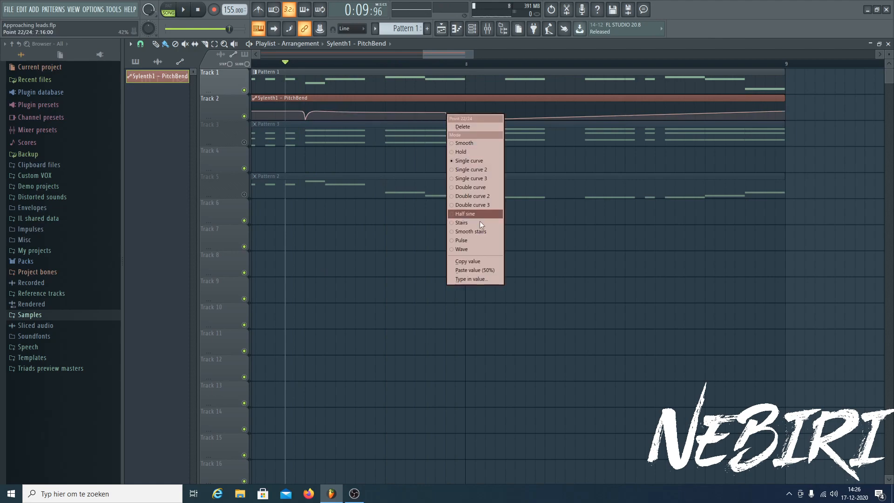
{"action": "left_click", "coordinate": [487, 270]}
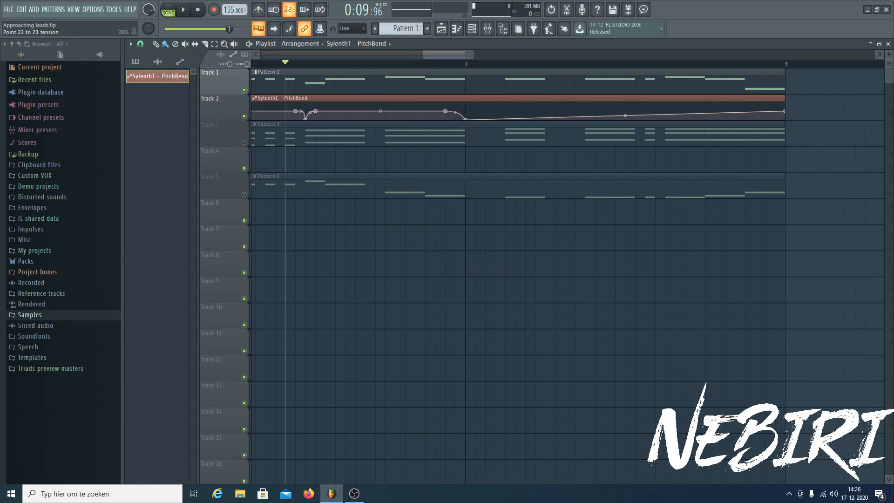
{"action": "right_click", "coordinate": [486, 111]}
{"action": "right_click", "coordinate": [486, 111]}
{"action": "left_click", "coordinate": [516, 267]}
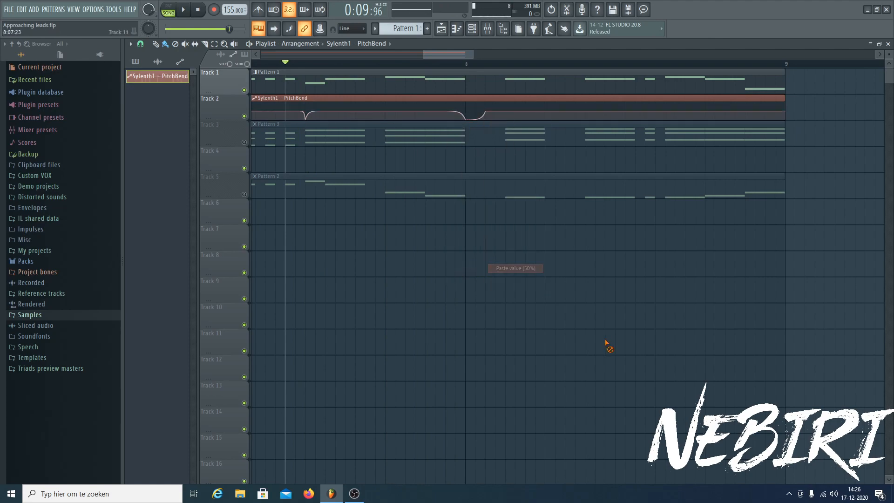
- Listen to the bar 8 pitch dip and the melody through to the end of the clip
{"action": "key", "text": "space"}
{"action": "scroll", "coordinate": [449, 68], "scroll_direction": "down", "scroll_amount": 5}
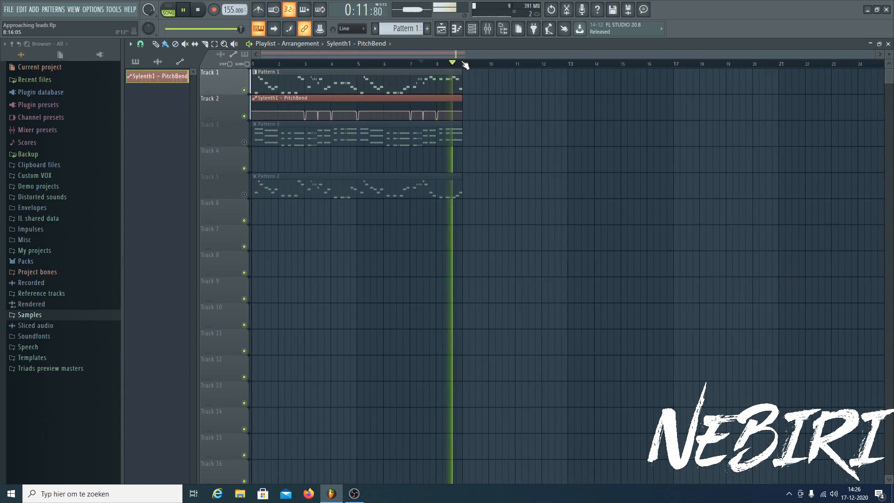
{"action": "scroll", "coordinate": [393, 69], "scroll_direction": "up", "scroll_amount": 4}
{"action": "key", "text": "space"}
{"action": "key", "text": "space"}
- Add a 50% PitchBend point one step before the end of bar 8 and lower the clip's end point with a bowed drop
{"action": "left_click_drag", "start_coordinate": [460, 54], "coordinate": [475, 55]}
{"action": "scroll", "coordinate": [428, 66], "scroll_direction": "up", "scroll_amount": 4}
{"action": "key", "text": "space"}
{"action": "right_click", "coordinate": [490, 113]}
{"action": "left_click", "coordinate": [507, 261]}
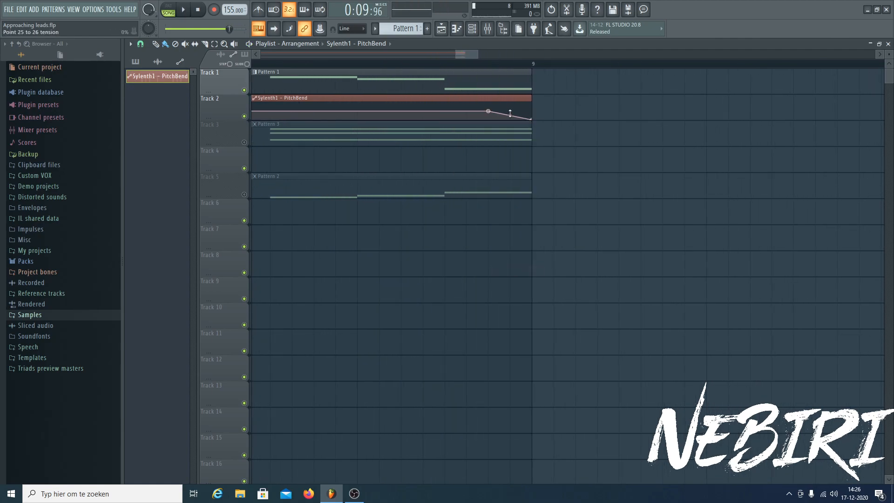
{"action": "key", "text": "space"}
{"action": "scroll", "coordinate": [485, 68], "scroll_direction": "down", "scroll_amount": 3}
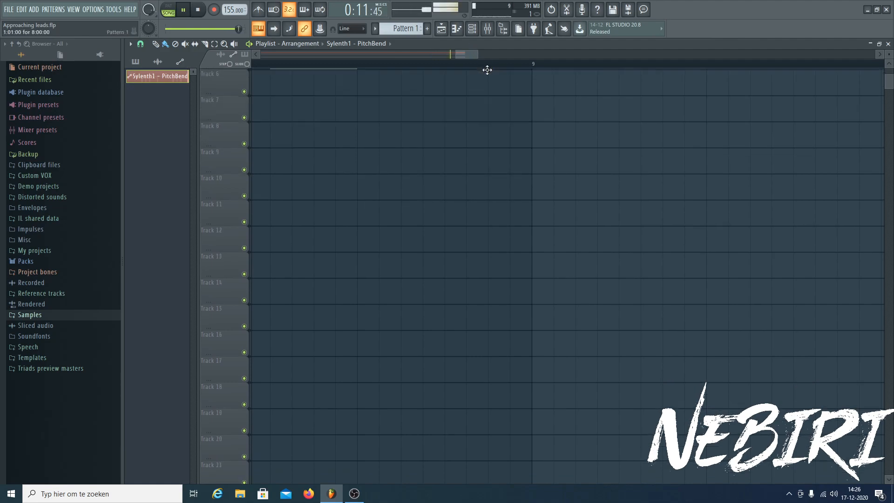
{"action": "scroll", "coordinate": [489, 70], "scroll_direction": "up", "scroll_amount": 4}
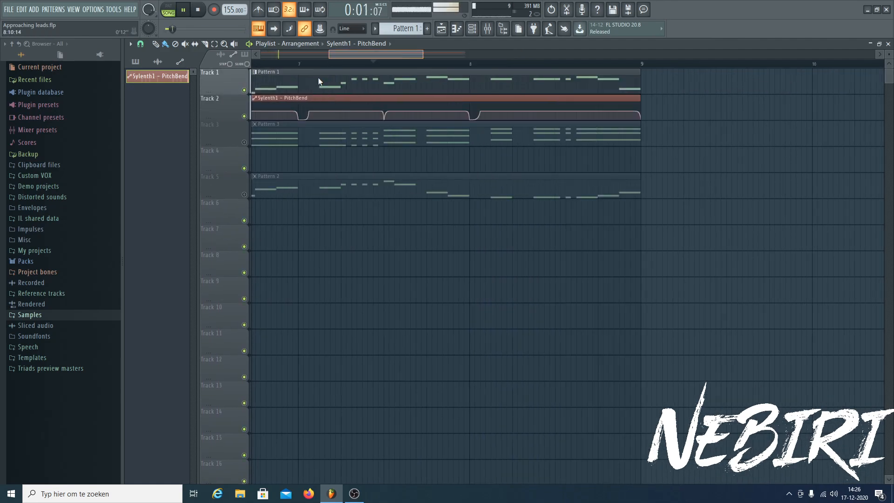
- Play back the melody with its PitchBend dips from the start, then again from 4:07
{"action": "scroll", "coordinate": [294, 65], "scroll_direction": "down", "scroll_amount": 3}
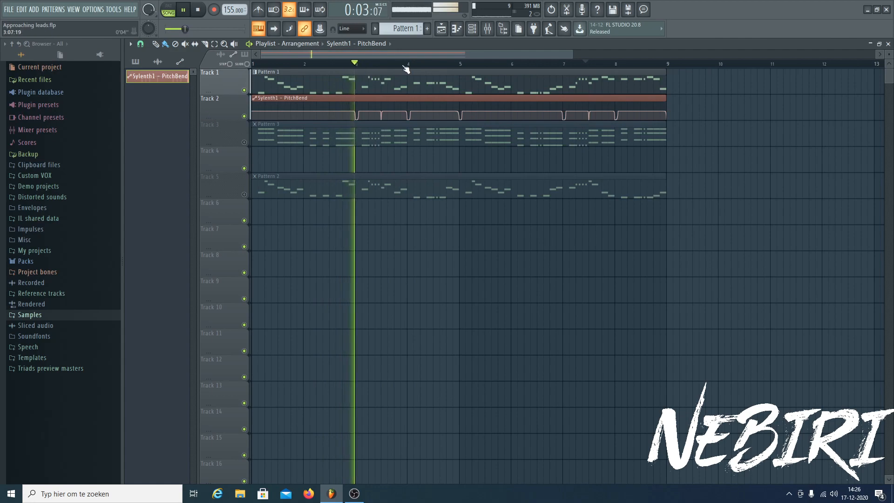
{"action": "mouse_move", "coordinate": [475, 99]}
{"action": "left_click", "coordinate": [425, 63]}
{"action": "left_click", "coordinate": [426, 63]}
{"action": "scroll", "coordinate": [437, 64], "scroll_direction": "up", "scroll_amount": 3}
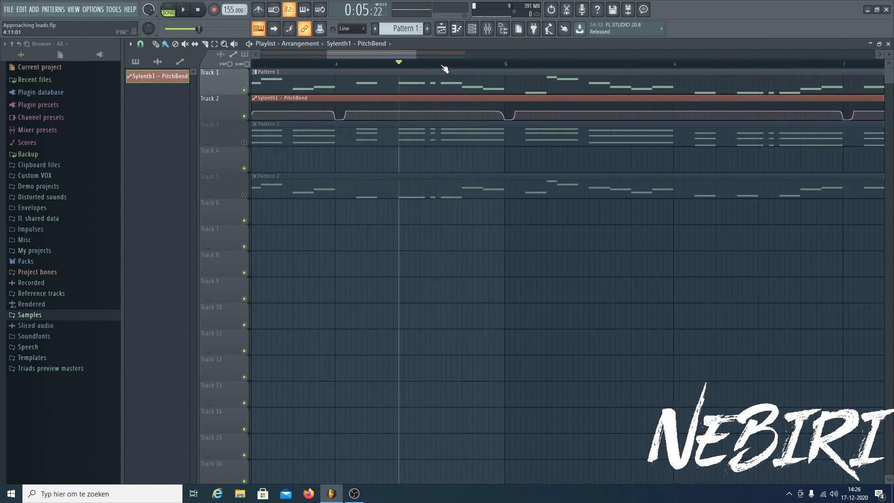
{"action": "key", "text": "space"}
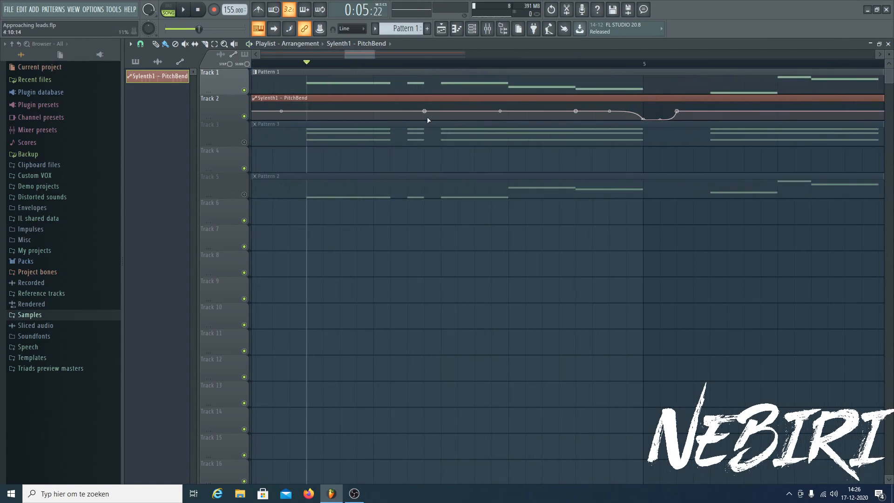
- Create a shallow PitchBend dip at 4:11, with a 50% point half a step before it and another at 4:11:12
{"action": "right_click", "coordinate": [424, 111]}
{"action": "left_click", "coordinate": [452, 267]}
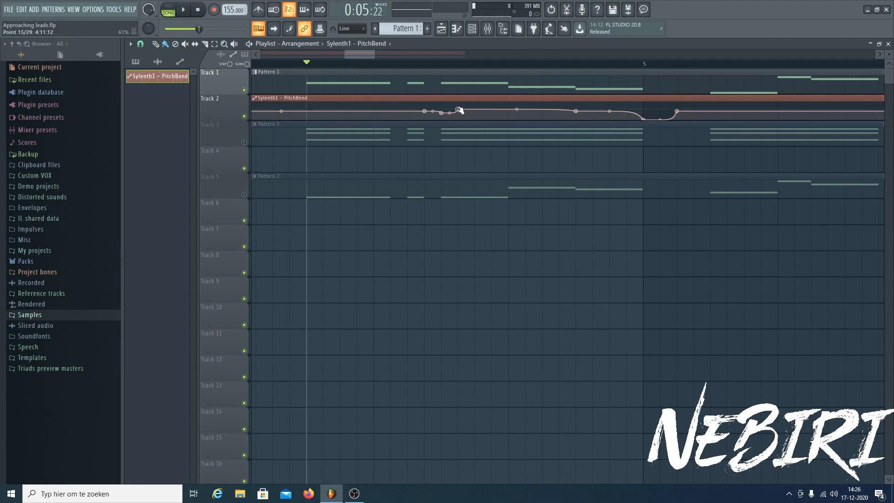
{"action": "right_click", "coordinate": [460, 113]}
{"action": "left_click", "coordinate": [506, 267]}
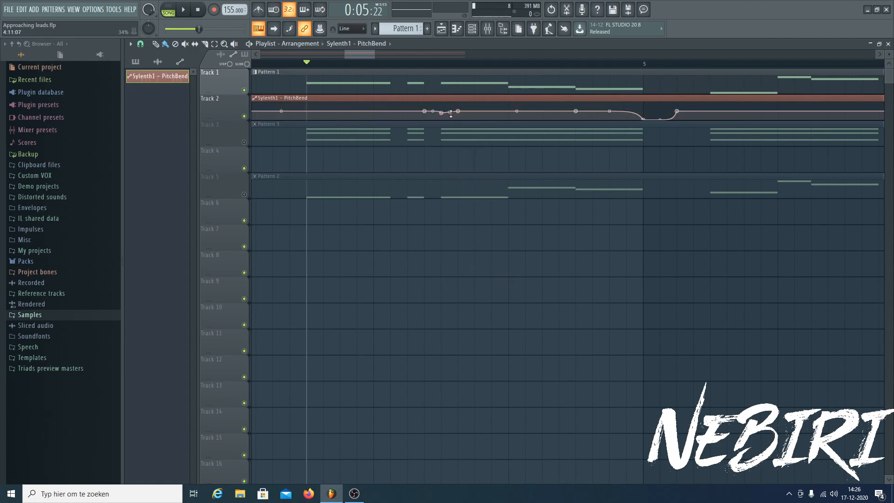
- Listen to the shallow pitch dip at 4:11 and the notes leading into bar 5
{"action": "left_click", "coordinate": [413, 62]}
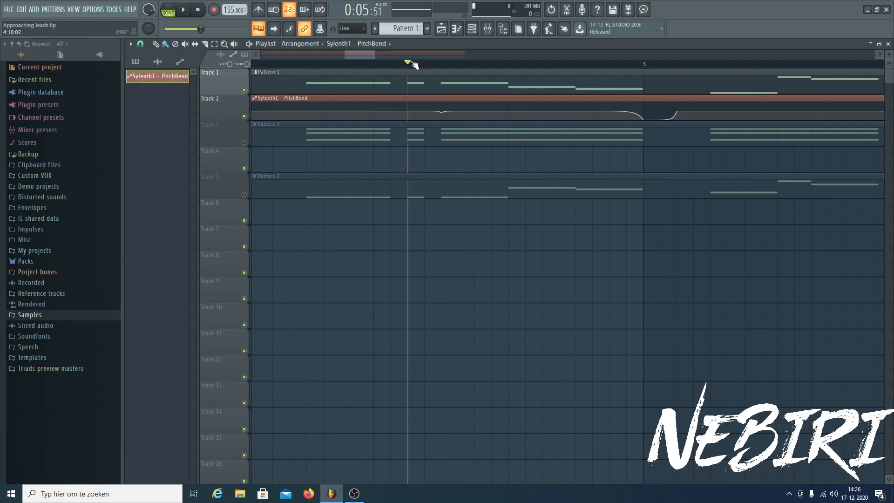
{"action": "key", "text": "space"}
{"action": "left_click", "coordinate": [408, 63]}
{"action": "left_click", "coordinate": [408, 64]}
{"action": "left_click", "coordinate": [379, 64]}
{"action": "scroll", "coordinate": [376, 66], "scroll_direction": "down", "scroll_amount": 4}
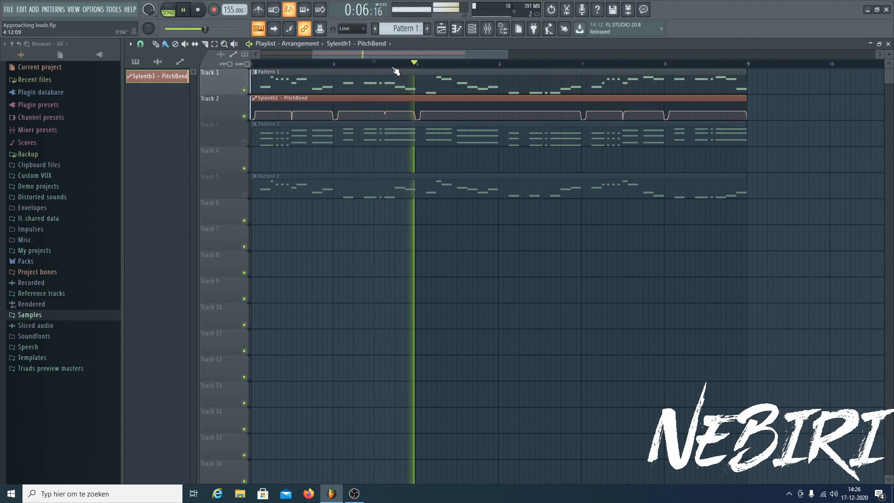
{"action": "key", "text": "space"}
- Play the whole melody from the start and follow the PitchBend clip towards bar 8
{"action": "scroll", "coordinate": [280, 72], "scroll_direction": "down", "scroll_amount": 5}
{"action": "key", "text": "space"}
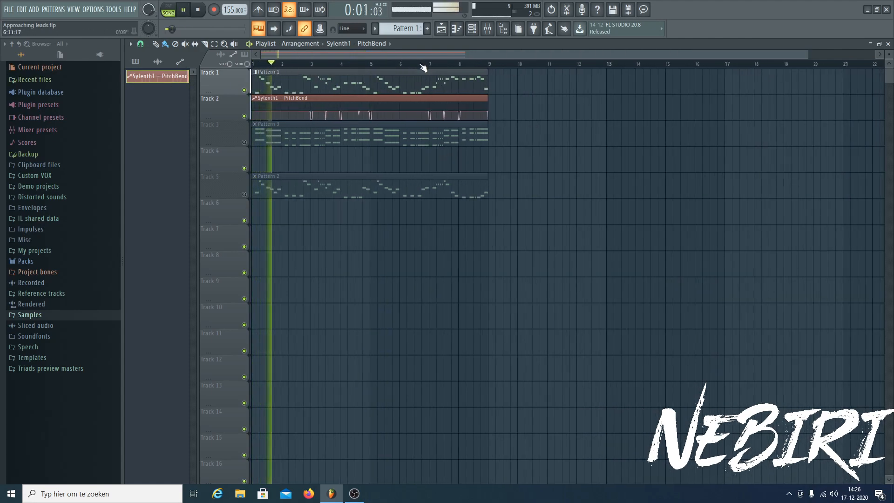
{"action": "scroll", "coordinate": [458, 71], "scroll_direction": "up", "scroll_amount": 2}
{"action": "scroll", "coordinate": [458, 71], "scroll_direction": "up", "scroll_amount": 2}
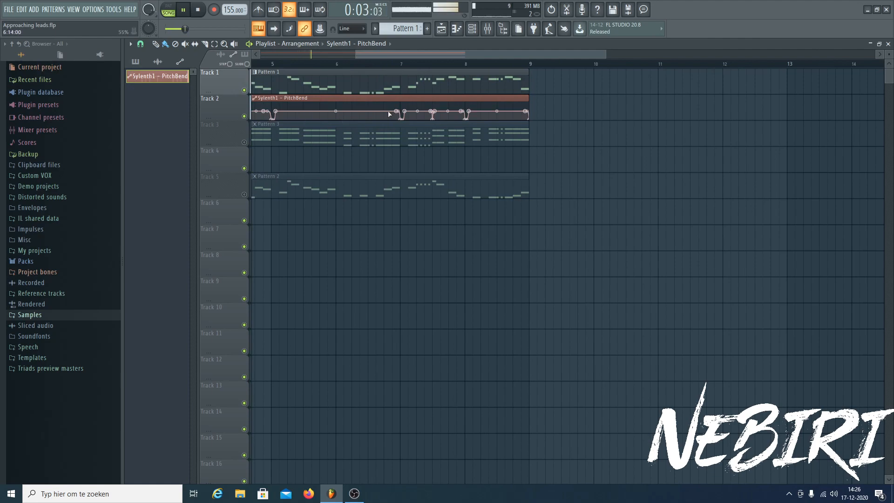
{"action": "scroll", "coordinate": [486, 64], "scroll_direction": "down", "scroll_amount": 1}
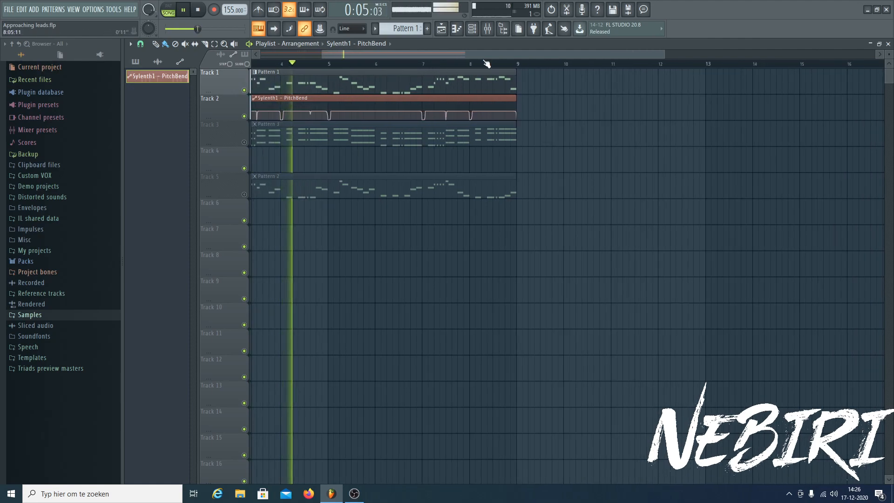
{"action": "key", "text": "space"}
{"action": "scroll", "coordinate": [495, 66], "scroll_direction": "up", "scroll_amount": 3}
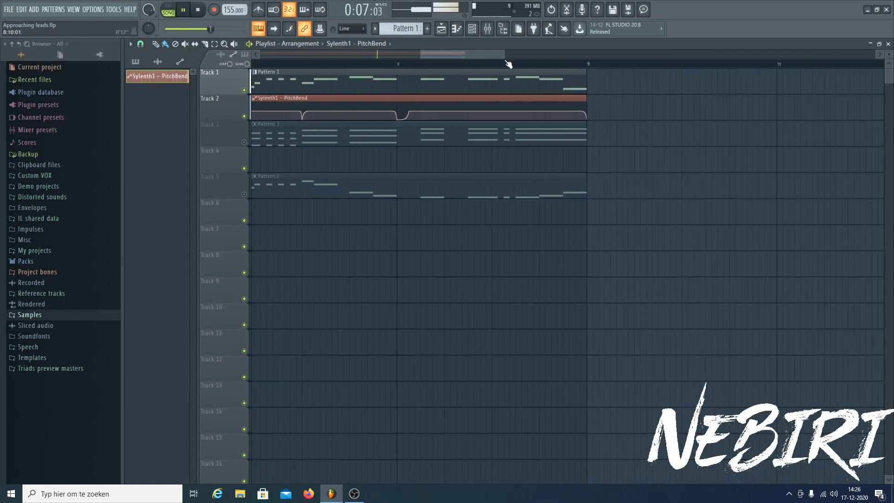
{"action": "right_click", "coordinate": [480, 116]}
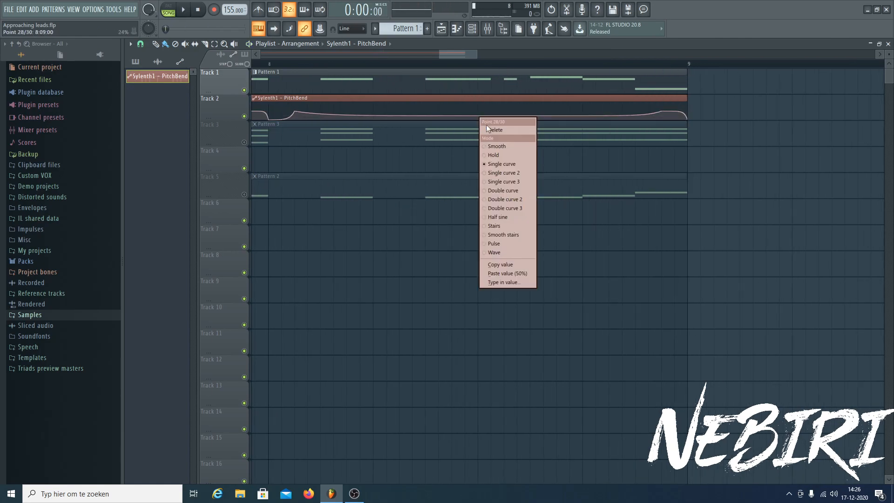
{"action": "left_click", "coordinate": [493, 130]}
- Create a shallow PitchBend dip at 8:11 with a 50% point on either side and play it back
{"action": "left_click_drag", "start_coordinate": [455, 55], "coordinate": [462, 98]}
{"action": "right_click", "coordinate": [473, 114]}
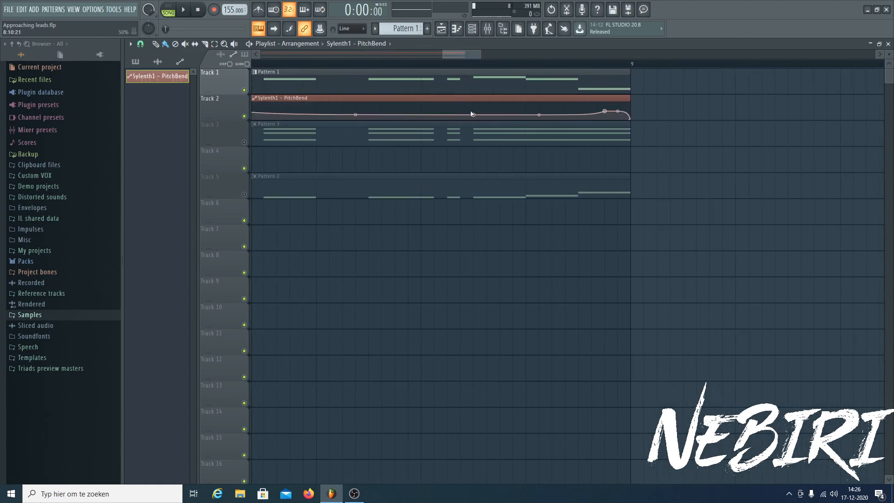
{"action": "right_click", "coordinate": [463, 112]}
{"action": "left_click", "coordinate": [502, 268]}
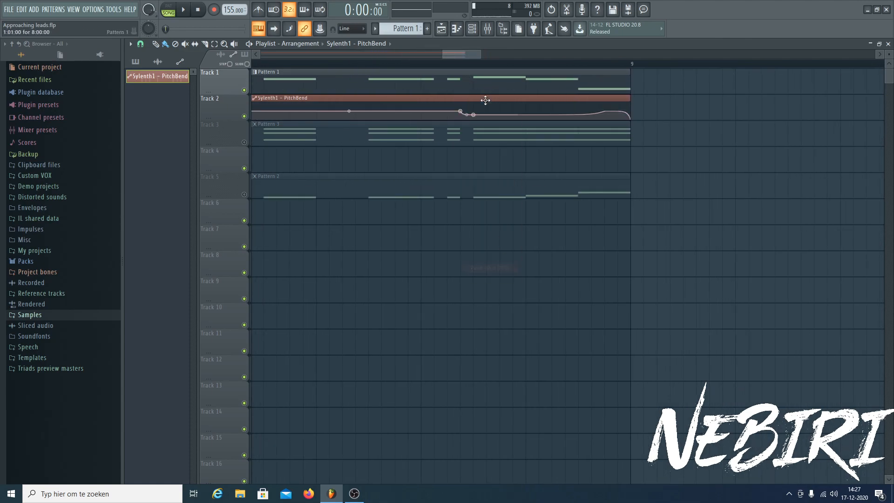
{"action": "right_click", "coordinate": [498, 111]}
{"action": "left_click", "coordinate": [526, 257]}
{"action": "key", "text": "space"}
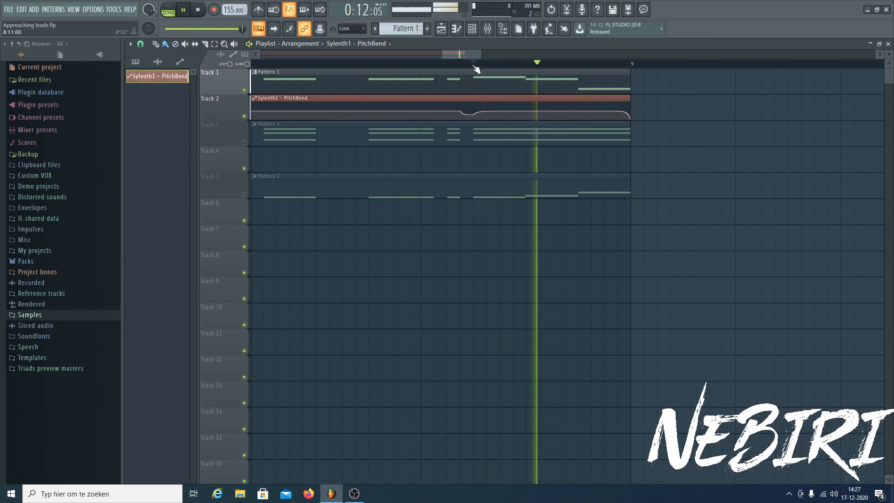
{"action": "key", "text": "space"}
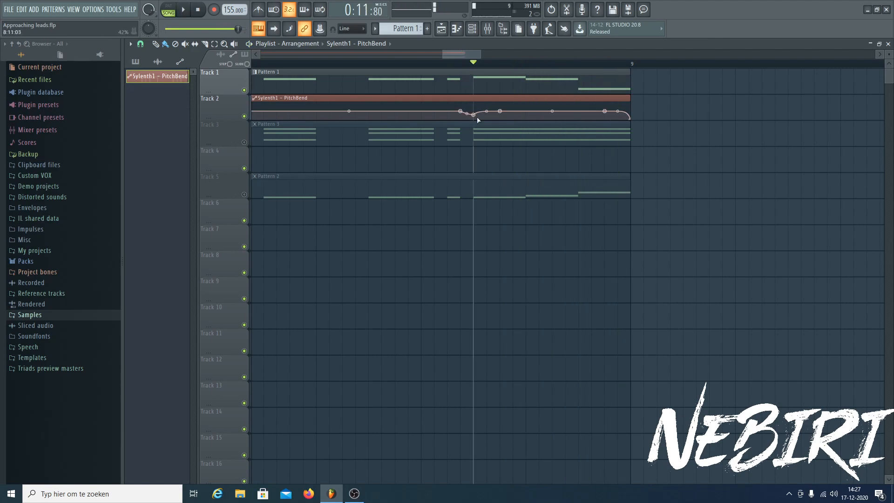
- Copy the value of the low point at 8:11 and paste it onto the low point at 4:11
{"action": "right_click", "coordinate": [474, 114]}
{"action": "left_click", "coordinate": [496, 263]}
{"action": "left_click_drag", "start_coordinate": [454, 56], "coordinate": [352, 56]}
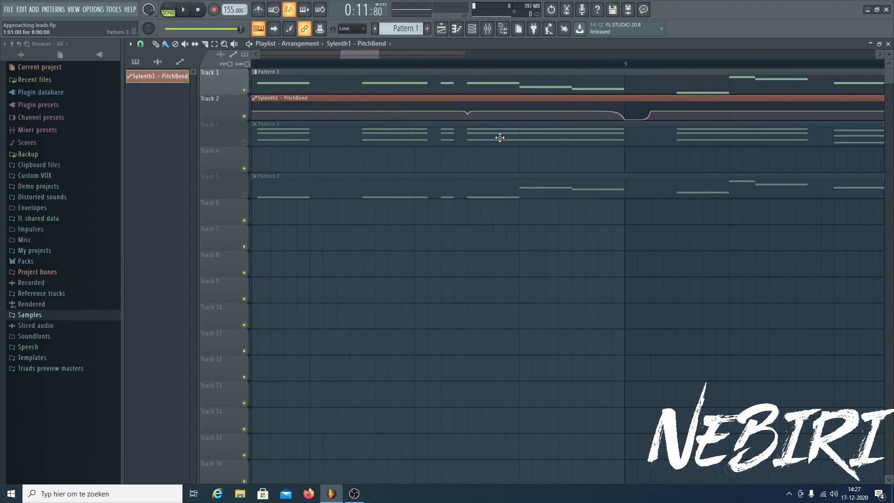
{"action": "right_click", "coordinate": [467, 113]}
{"action": "left_click", "coordinate": [494, 271]}
- Listen to the adjusted dip in bar 4 and the full melody through bar 8
{"action": "left_click", "coordinate": [427, 64]}
{"action": "key", "text": "space"}
{"action": "key", "text": "space"}
{"action": "scroll", "coordinate": [427, 65], "scroll_direction": "down", "scroll_amount": 2}
{"action": "key", "text": "space"}
{"action": "scroll", "coordinate": [430, 66], "scroll_direction": "down", "scroll_amount": 4}
{"action": "key", "text": "space"}
{"action": "key", "text": "space"}
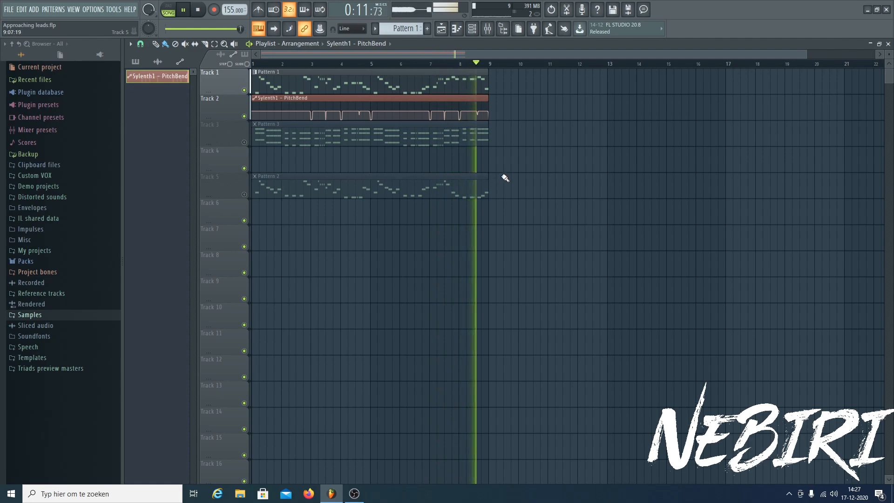
{"action": "key", "text": "space"}
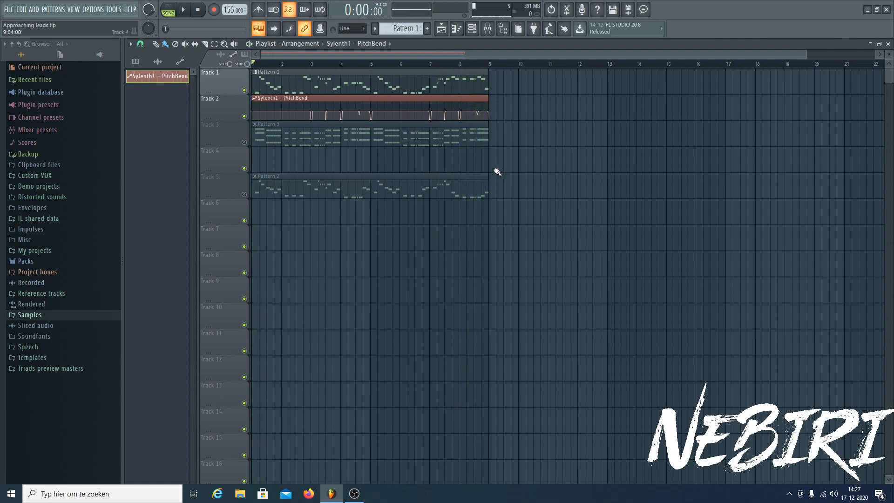
- Select the Pattern 3 and Pattern 2 clips and look over the settings of the first Sylenth1 channel
{"action": "left_click_drag", "start_coordinate": [552, 226], "coordinate": [254, 135]}
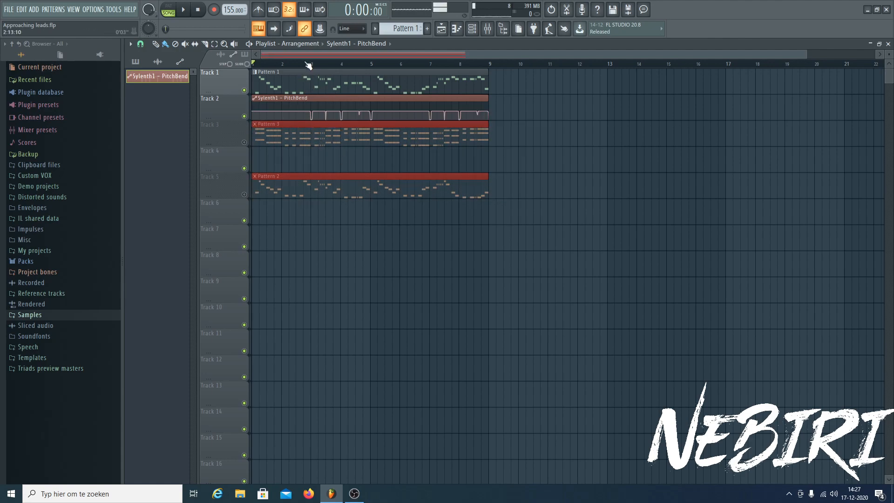
{"action": "scroll", "coordinate": [313, 61], "scroll_direction": "up", "scroll_amount": 5}
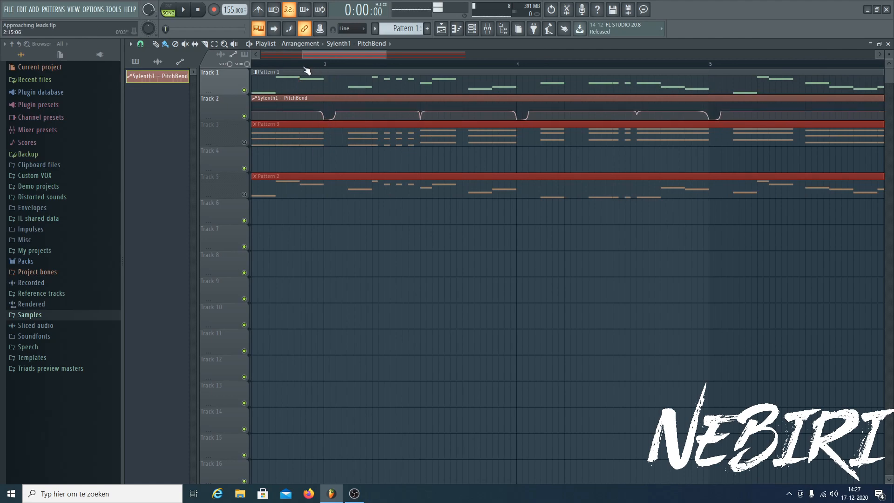
{"action": "left_click", "coordinate": [472, 28]}
{"action": "left_click", "coordinate": [199, 44]}
{"action": "left_click", "coordinate": [187, 88]}
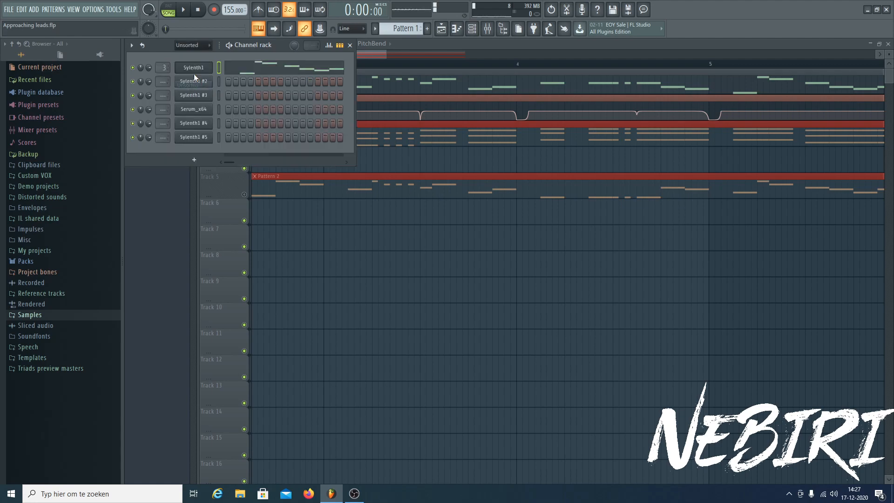
{"action": "left_click", "coordinate": [200, 68]}
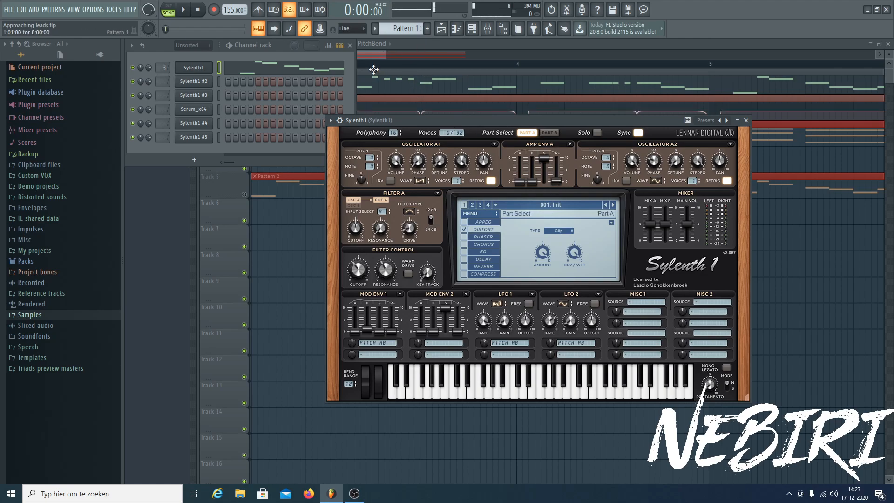
{"action": "scroll", "coordinate": [378, 70], "scroll_direction": "down", "scroll_amount": 4}
{"action": "left_click", "coordinate": [381, 53]}
- Move the Pattern 3 and Pattern 2 clips to Tracks 6 and 8, mute those tracks and unmute Tracks 3 and 5
{"action": "left_click_drag", "start_coordinate": [311, 183], "coordinate": [247, 276]}
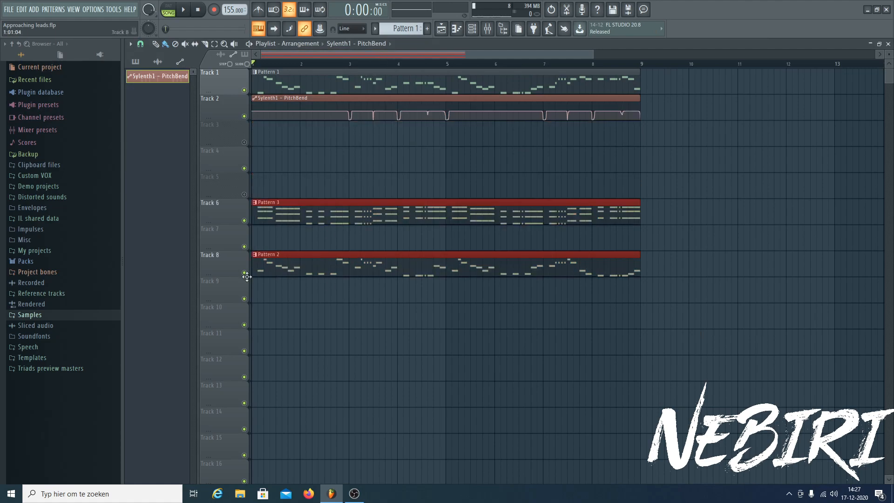
{"action": "right_click", "coordinate": [269, 157]}
{"action": "left_click", "coordinate": [244, 221]}
{"action": "left_click", "coordinate": [245, 273]}
{"action": "left_click", "coordinate": [246, 141]}
- Listen closely to the lead's pitch dip going from the end of bar 2 into bar 3
{"action": "left_click_drag", "start_coordinate": [346, 64], "coordinate": [340, 64]}
{"action": "scroll", "coordinate": [350, 63], "scroll_direction": "up", "scroll_amount": 4}
{"action": "scroll", "coordinate": [356, 63], "scroll_direction": "up", "scroll_amount": 3}
{"action": "left_click", "coordinate": [259, 64]}
{"action": "key", "text": "space"}
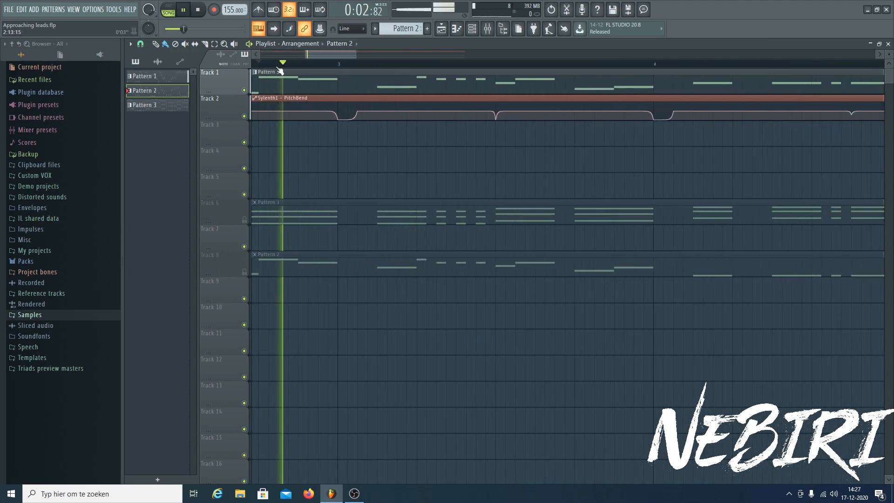
{"action": "key", "text": "space"}
{"action": "key", "text": "space"}
- Shorten the AmpEnv A release of the first Sylenth1 channel and listen to the melody over the following bars
{"action": "left_click", "coordinate": [473, 29]}
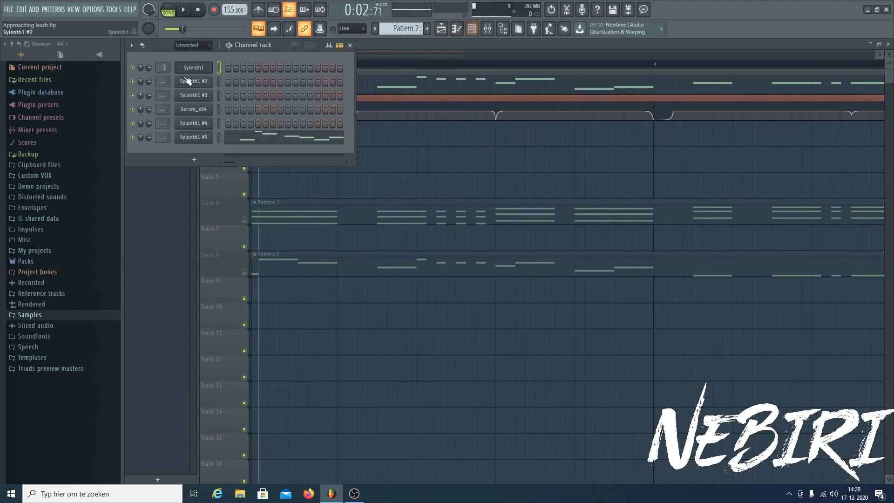
{"action": "left_click", "coordinate": [194, 68]}
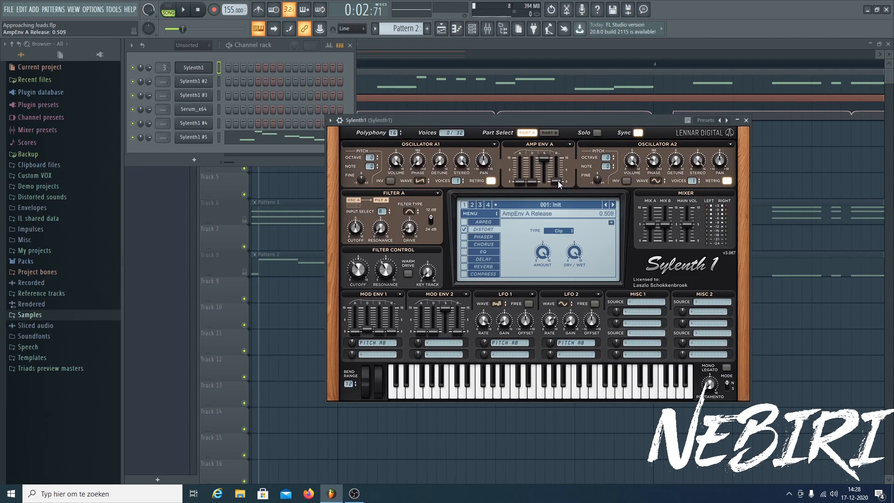
{"action": "key", "text": "space"}
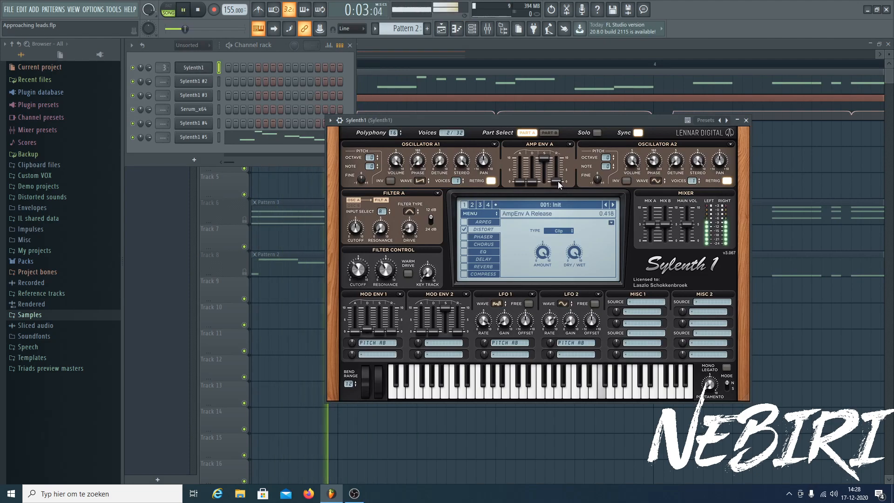
{"action": "left_click_drag", "start_coordinate": [558, 181], "coordinate": [557, 183]}
{"action": "key", "text": "space"}
{"action": "key", "text": "space"}
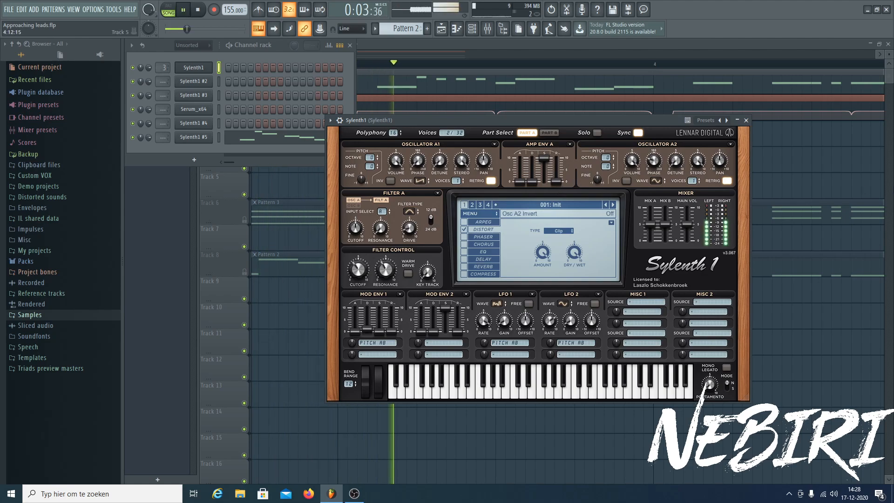
{"action": "key", "text": "F5"}
{"action": "scroll", "coordinate": [450, 65], "scroll_direction": "down", "scroll_amount": 4}
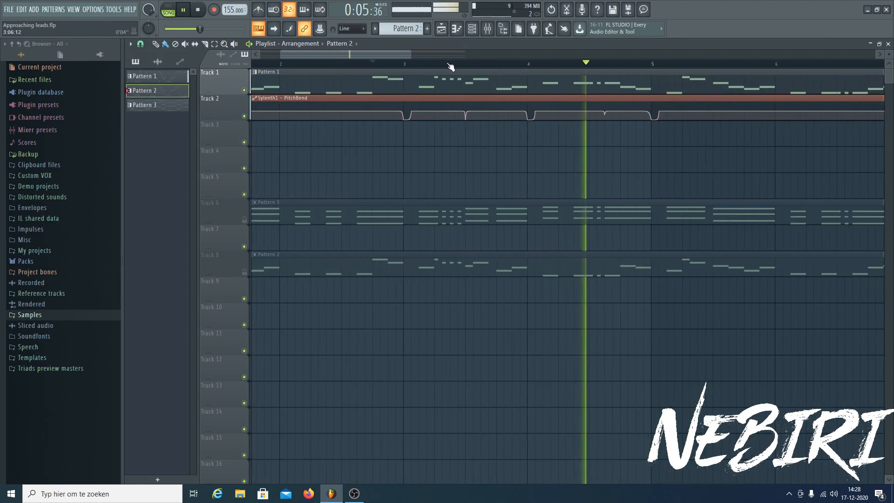
{"action": "scroll", "coordinate": [450, 66], "scroll_direction": "down", "scroll_amount": 3}
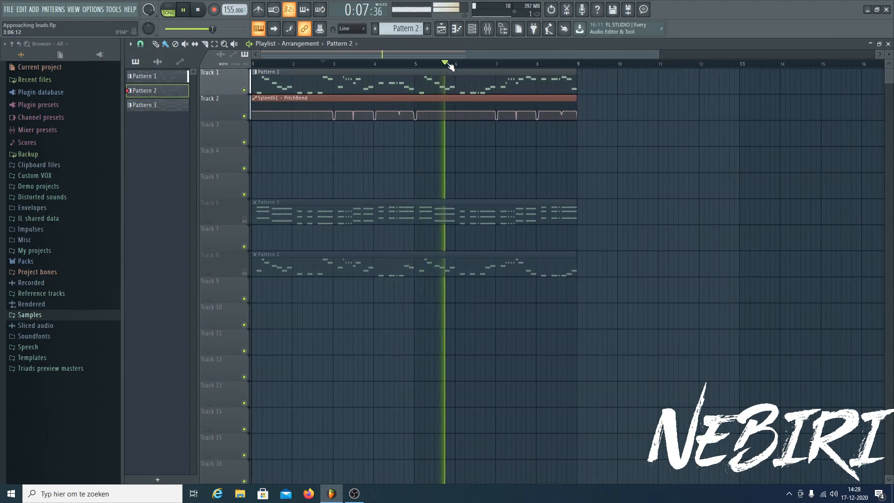
- Set the first Sylenth1 channel's AmpEnv A release to 0.182 and play the melody through to bar 8
{"action": "left_click", "coordinate": [472, 35]}
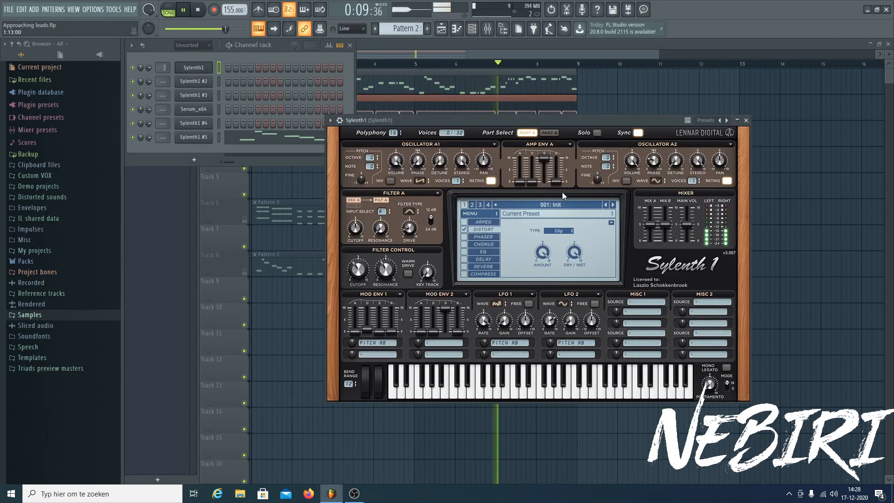
{"action": "scroll", "coordinate": [555, 181], "scroll_direction": "down", "scroll_amount": 3}
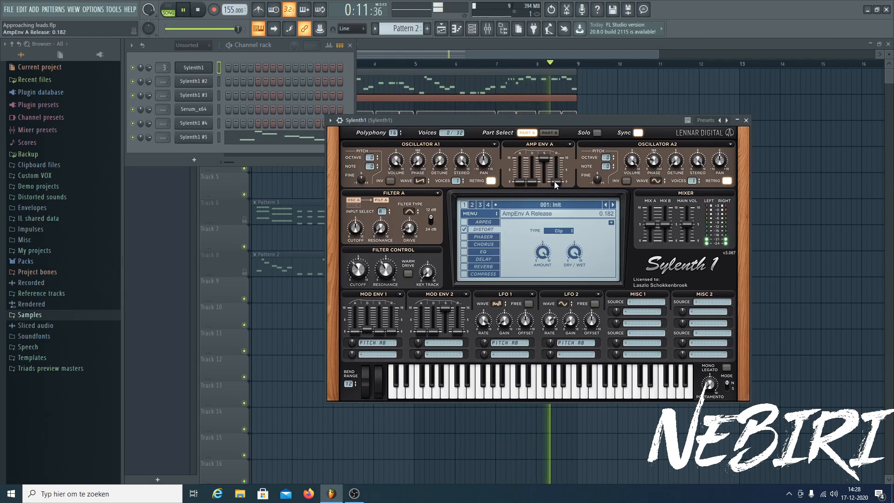
{"action": "right_click", "coordinate": [869, 179]}
{"action": "mouse_move", "coordinate": [379, 117]}
{"action": "key", "text": "F6"}
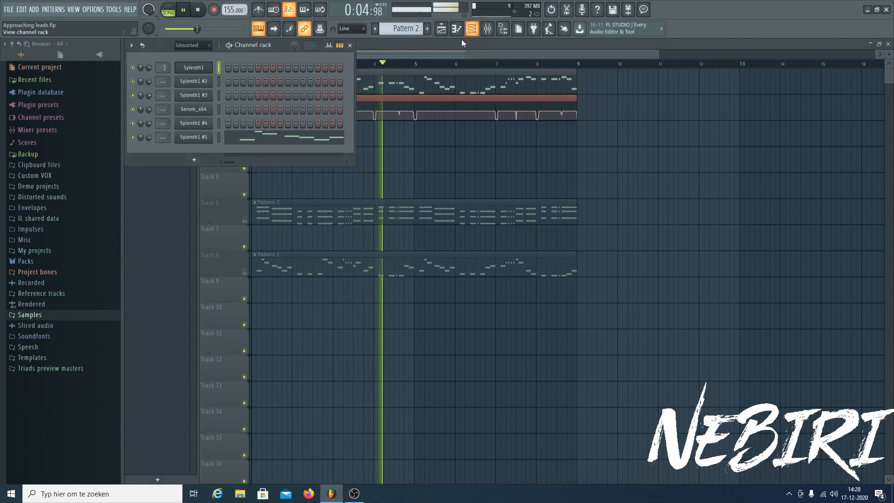
{"action": "key", "text": "F6"}
{"action": "mouse_move", "coordinate": [508, 117]}
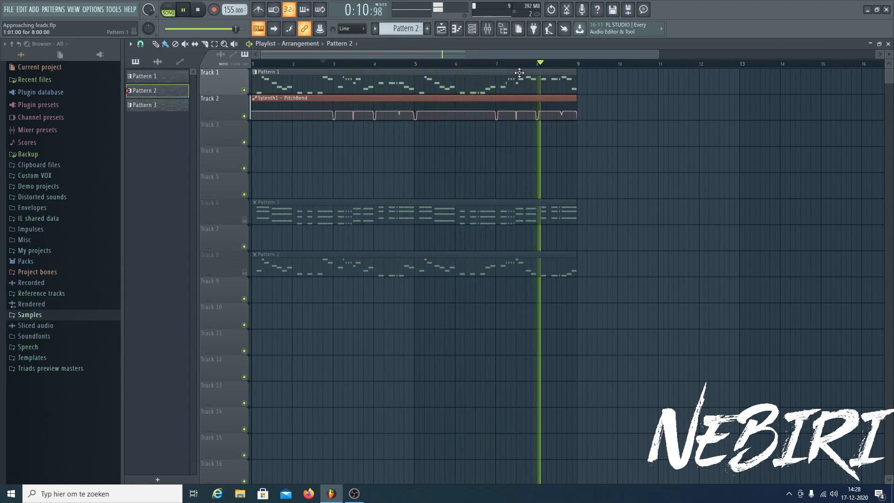
- Stop playback and examine the PitchBend dips against the melody notes from bar 3 onwards
{"action": "key", "text": "space"}
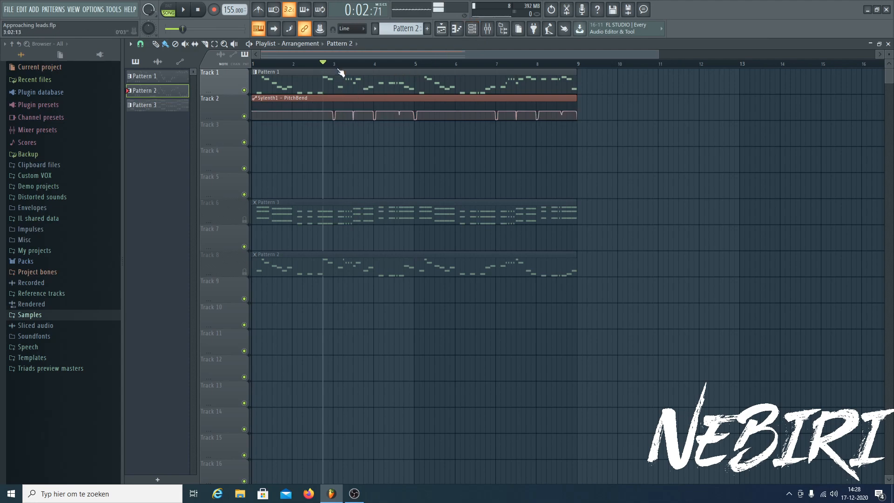
{"action": "scroll", "coordinate": [326, 75], "scroll_direction": "up", "scroll_amount": 5}
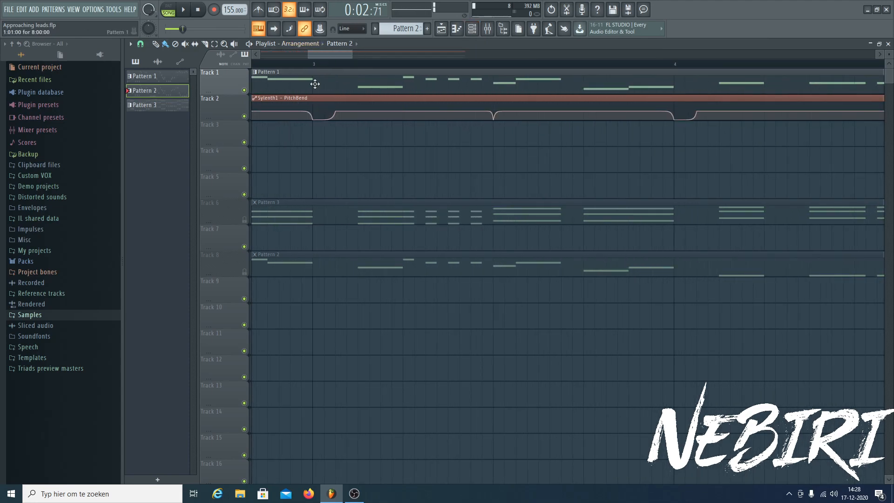
{"action": "scroll", "coordinate": [310, 70], "scroll_direction": "down", "scroll_amount": 2}
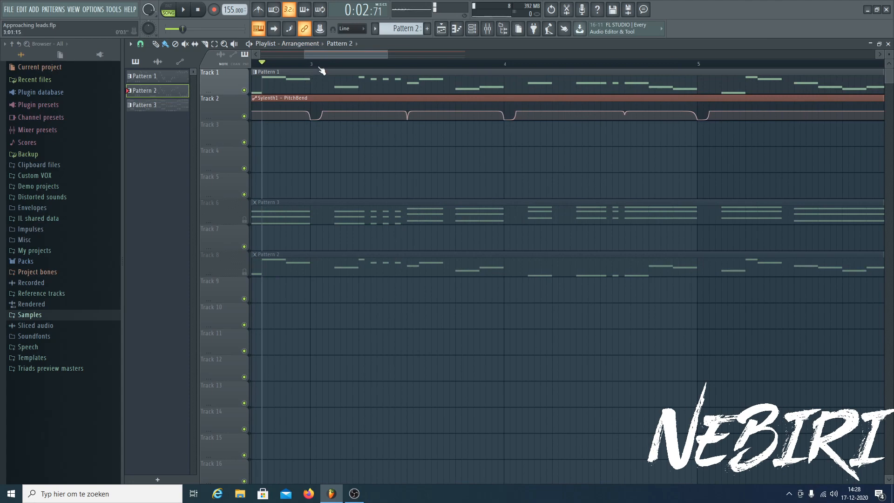
{"action": "scroll", "coordinate": [321, 70], "scroll_direction": "down", "scroll_amount": 2}
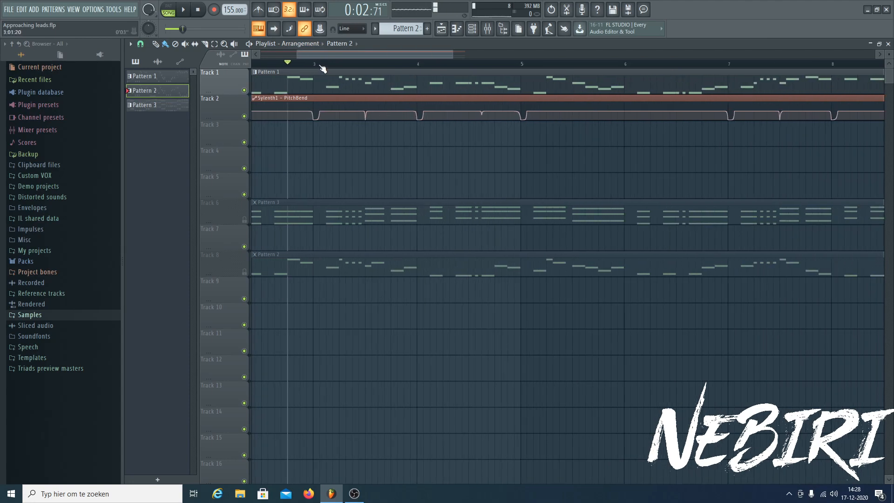
{"action": "scroll", "coordinate": [327, 69], "scroll_direction": "down", "scroll_amount": 4}
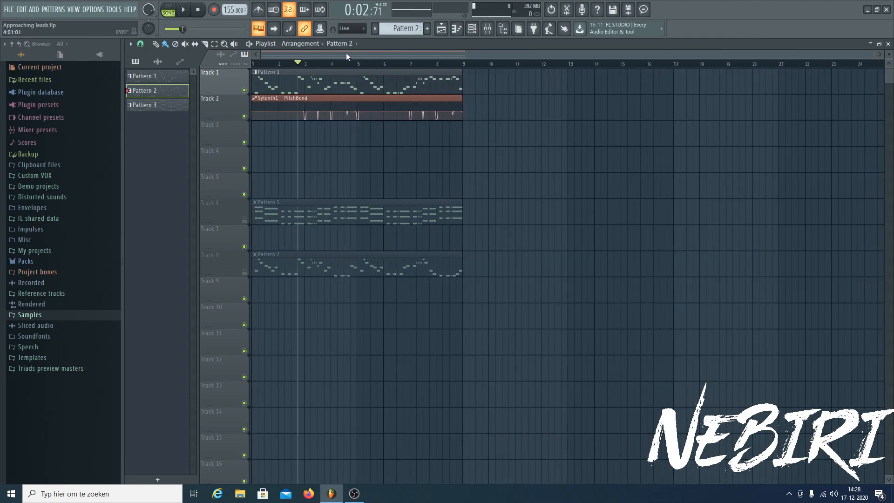
- Copy the first Sylenth1 channel's Pattern 1 notes into the Sylenth1 #2 channel
{"action": "key", "text": "F6"}
{"action": "left_click", "coordinate": [192, 45]}
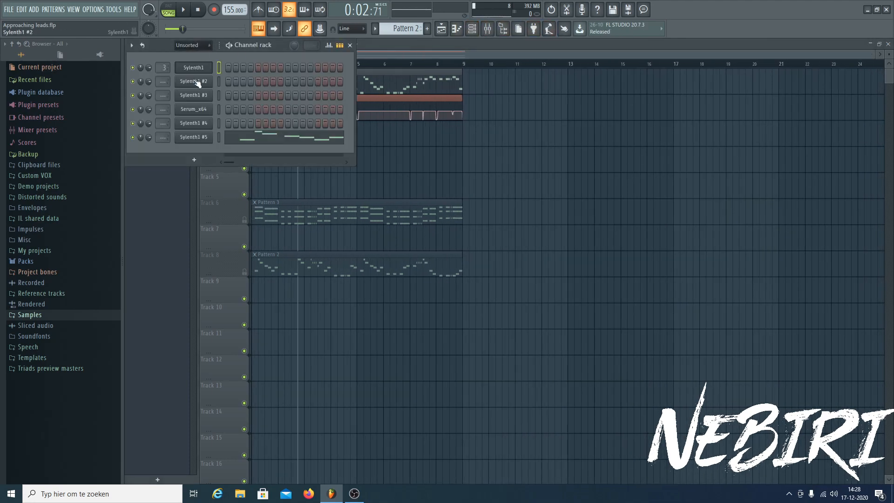
{"action": "scroll", "coordinate": [410, 28], "scroll_direction": "up", "scroll_amount": 1}
{"action": "right_click", "coordinate": [213, 68]}
{"action": "left_click", "coordinate": [312, 76]}
{"action": "right_click", "coordinate": [213, 81]}
{"action": "left_click", "coordinate": [301, 99]}
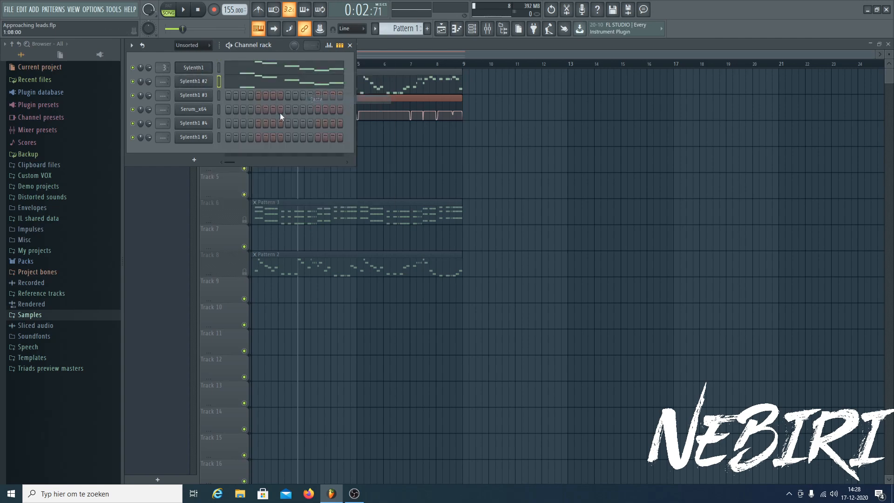
- Open Sylenth1 #2 and initialise its preset
{"action": "left_click", "coordinate": [190, 82]}
{"action": "left_click", "coordinate": [409, 281]}
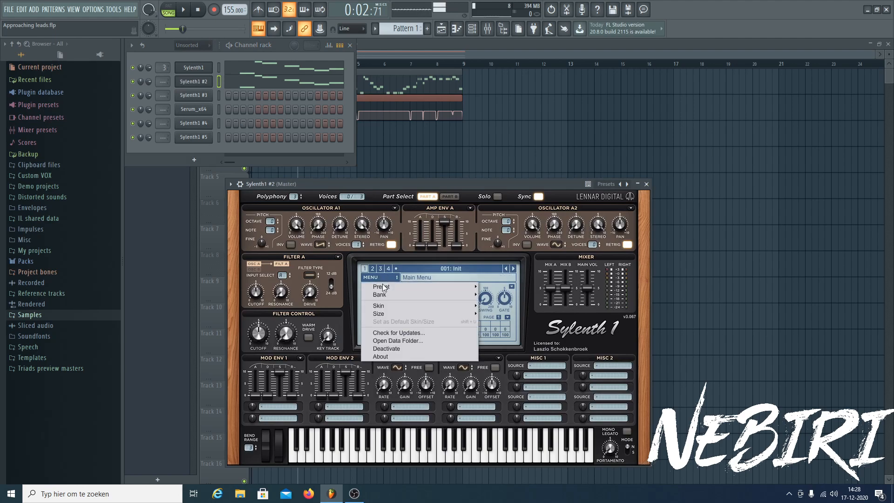
{"action": "mouse_move", "coordinate": [383, 286]}
{"action": "left_click", "coordinate": [516, 323]}
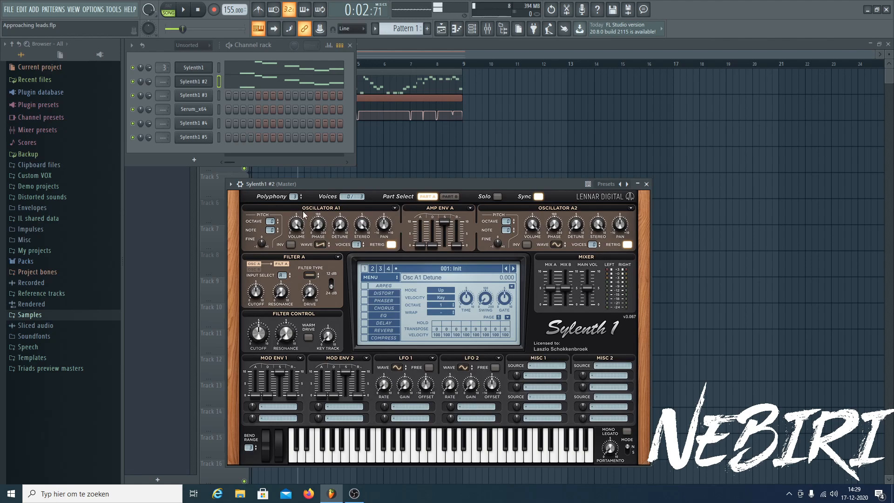
{"action": "left_click_drag", "start_coordinate": [346, 184], "coordinate": [379, 172]}
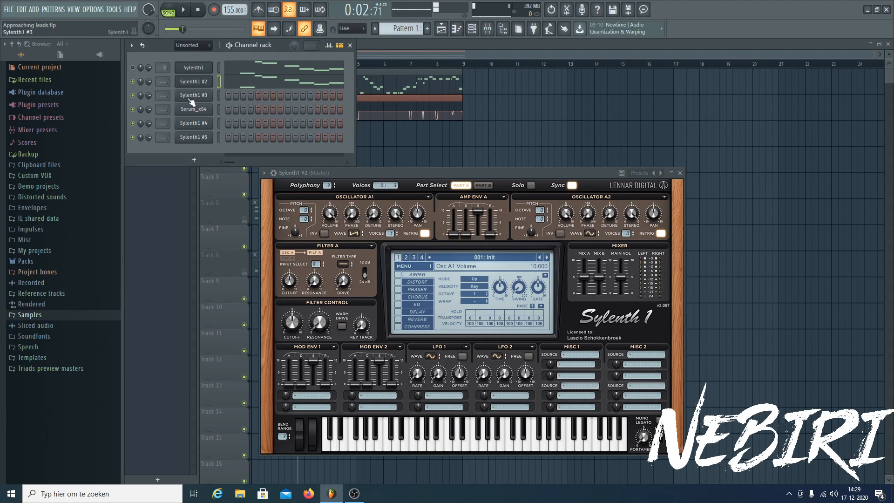
- Route Sylenth1 #2 to the free mixer track 4 and return to its synth controls
{"action": "left_click", "coordinate": [274, 173]}
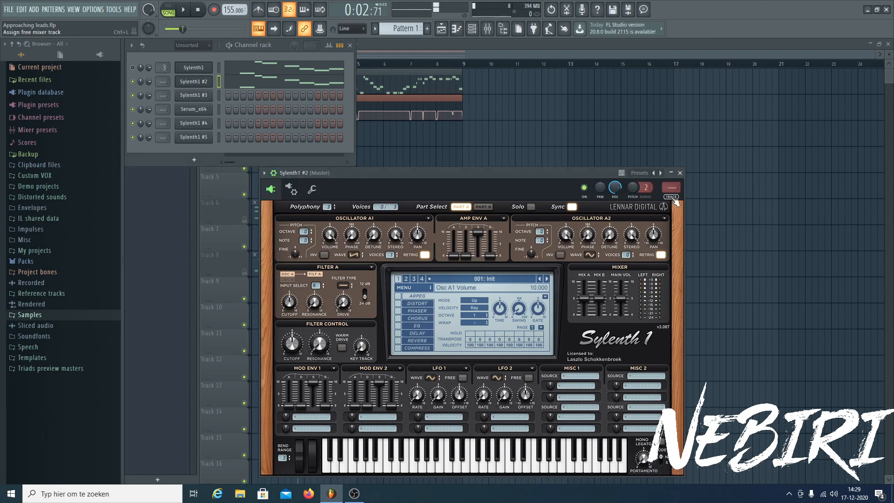
{"action": "key", "text": "ctrl+l"}
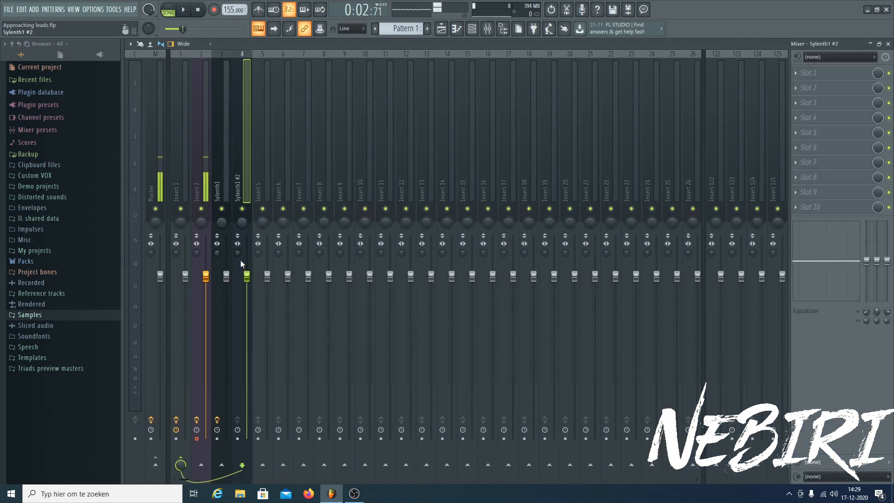
{"action": "left_click", "coordinate": [889, 43]}
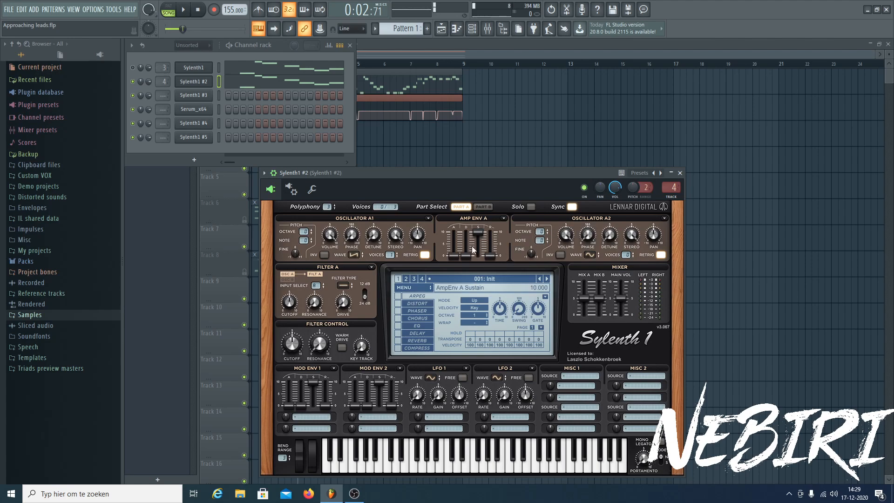
{"action": "left_click", "coordinate": [279, 176]}
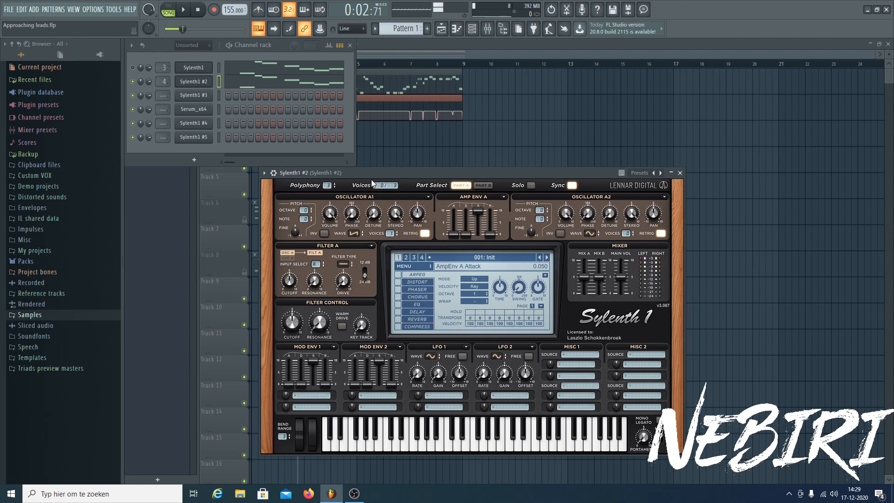
{"action": "left_click_drag", "start_coordinate": [374, 177], "coordinate": [382, 172]}
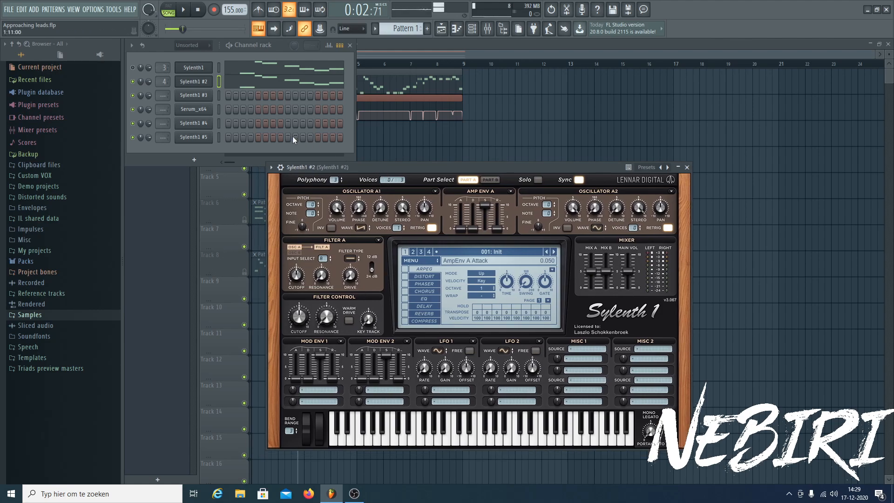
- Test playback while switching between pattern and song mode, ending stopped in song mode
{"action": "key", "text": "space"}
{"action": "key", "text": "space"}
{"action": "left_click", "coordinate": [173, 11]}
{"action": "key", "text": "space"}
{"action": "left_click", "coordinate": [370, 52]}
{"action": "left_click", "coordinate": [169, 11]}
{"action": "left_click", "coordinate": [456, 28]}
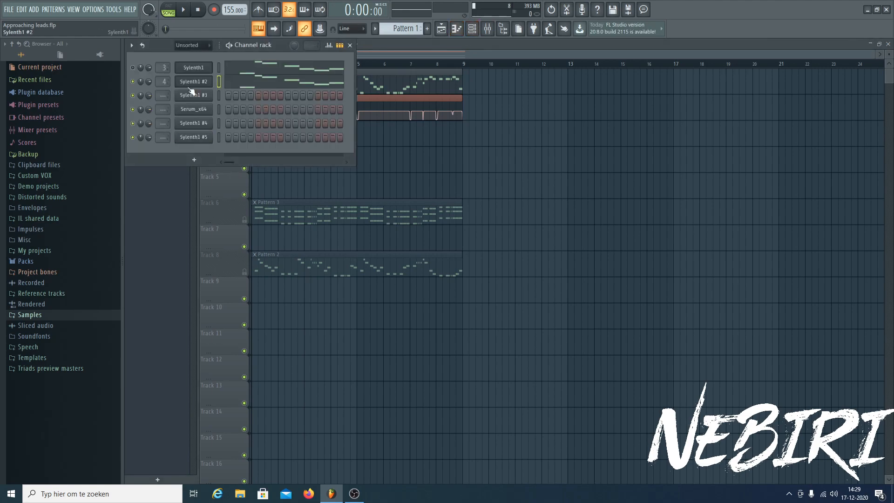
- Set Sylenth1 #2's pitch bend range to 12 and link its pitch bend to the Sylenth1 - PitchBend controller
{"action": "left_click", "coordinate": [194, 81]}
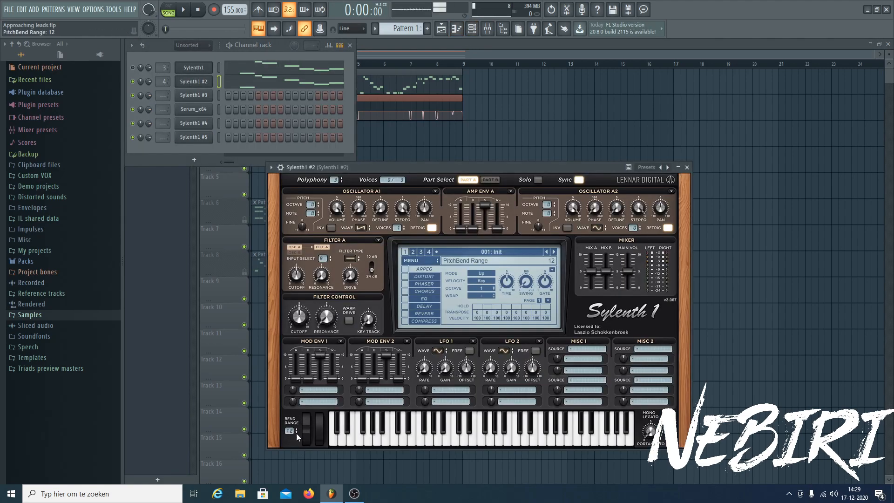
{"action": "left_click", "coordinate": [113, 10]}
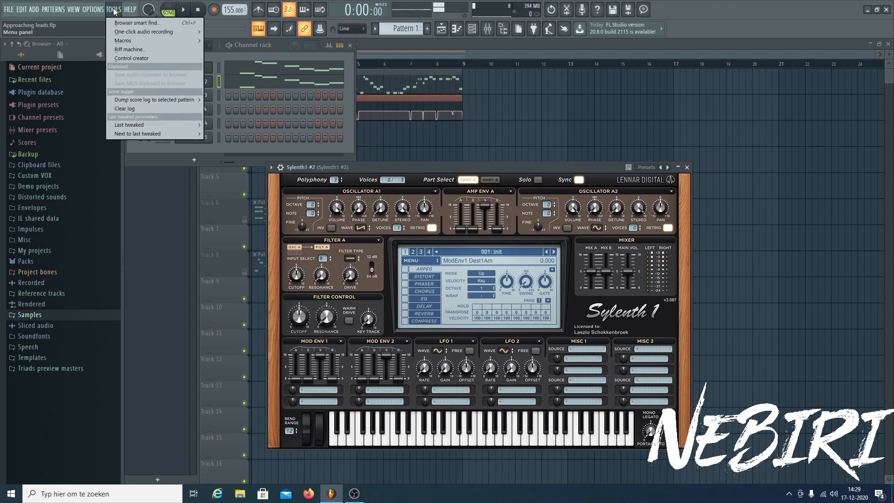
{"action": "mouse_move", "coordinate": [145, 125]}
{"action": "left_click", "coordinate": [223, 194]}
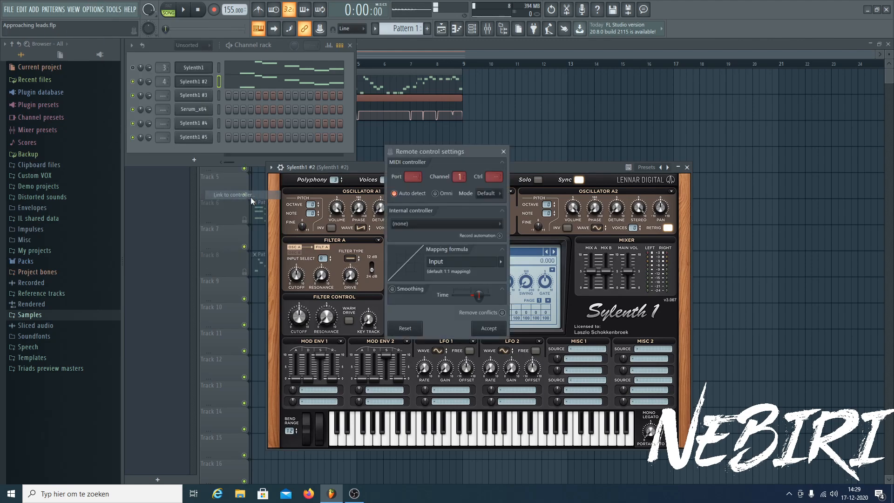
{"action": "left_click", "coordinate": [412, 224]}
{"action": "left_click", "coordinate": [411, 251]}
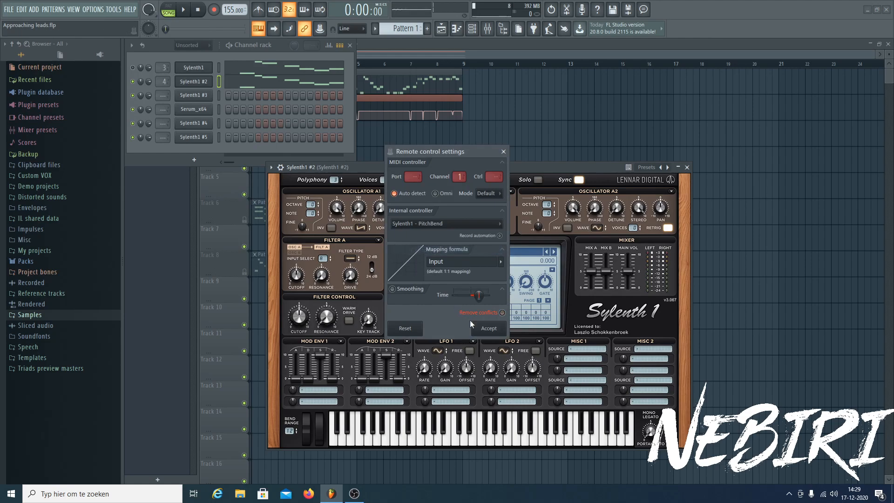
{"action": "left_click", "coordinate": [482, 324]}
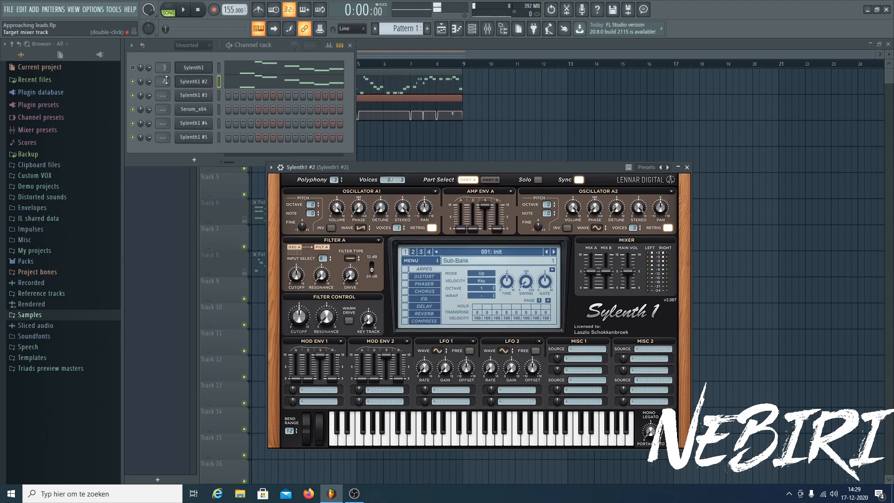
- During playback, set Oscillator A1 to 8 voices, retrigger off and detune 4.767, and adjust the AmpEnv A release
{"action": "key", "text": "space"}
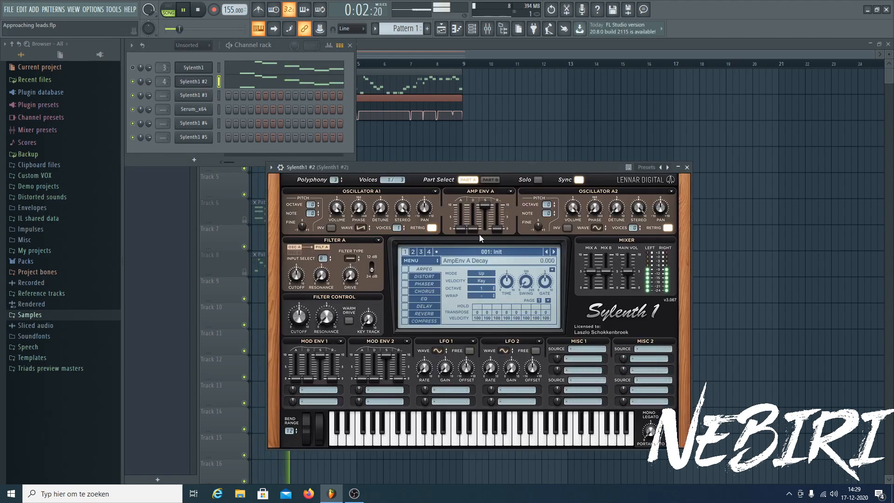
{"action": "left_click_drag", "start_coordinate": [497, 229], "coordinate": [497, 229]}
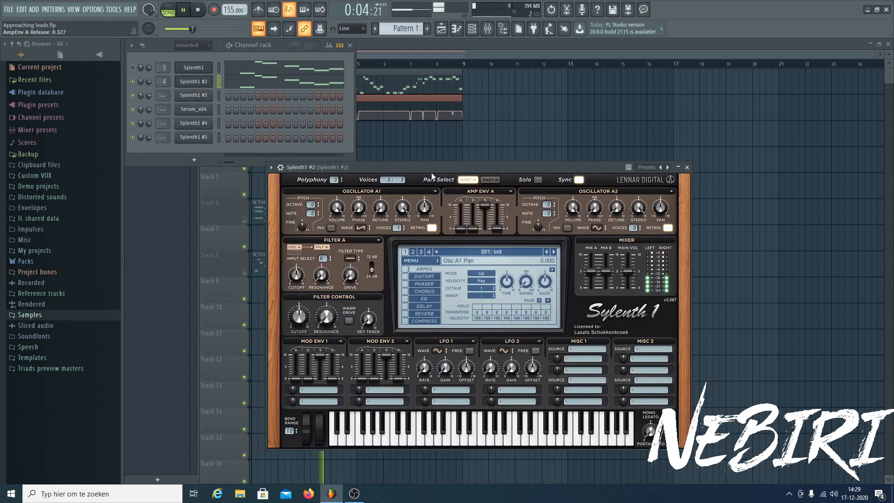
{"action": "left_click_drag", "start_coordinate": [430, 169], "coordinate": [437, 147]}
{"action": "left_click_drag", "start_coordinate": [403, 206], "coordinate": [423, 155]}
{"action": "left_click", "coordinate": [437, 207]}
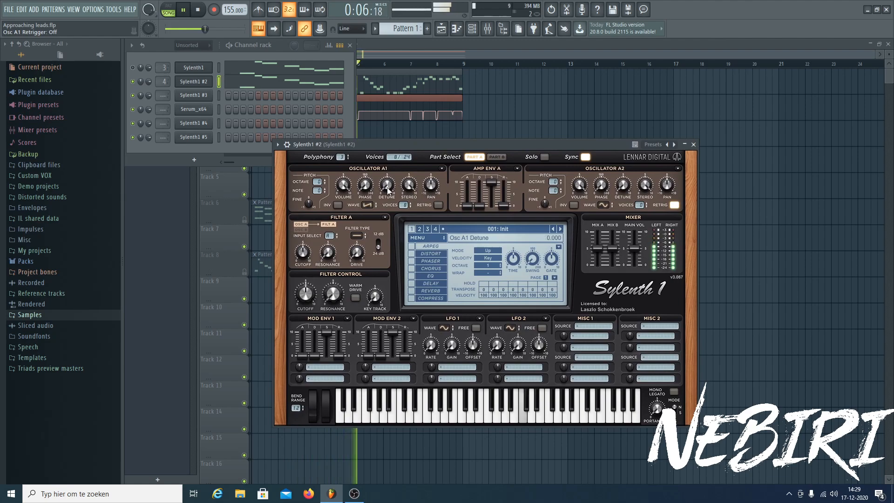
{"action": "left_click_drag", "start_coordinate": [503, 206], "coordinate": [506, 209]}
{"action": "mouse_move", "coordinate": [386, 185]}
{"action": "left_mouse_down"}
{"action": "mouse_move", "coordinate": [395, 168]}
{"action": "mouse_move", "coordinate": [388, 185]}
{"action": "left_mouse_up"}
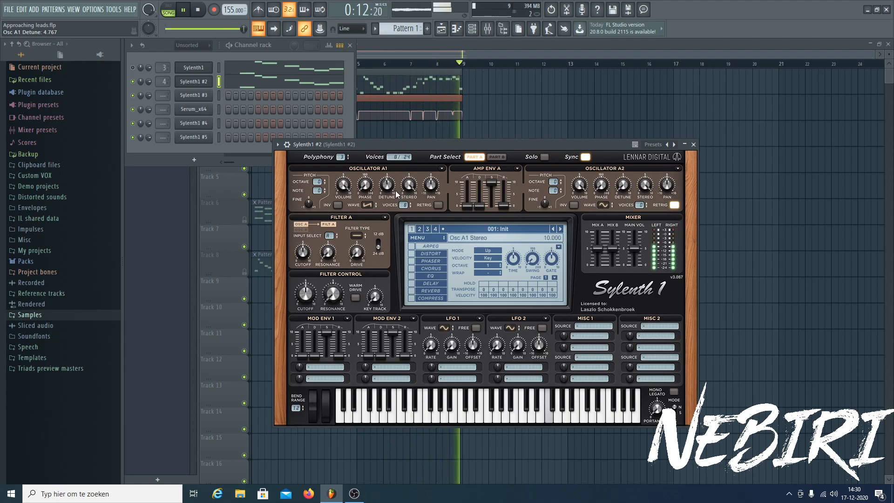
- Set Oscillator A2 to a saw wave with 8 voices, retrigger off and detune about 6.533, and stop playback
{"action": "left_click", "coordinate": [602, 205]}
{"action": "left_click", "coordinate": [606, 223]}
{"action": "left_click_drag", "start_coordinate": [639, 205], "coordinate": [687, 180]}
{"action": "left_click", "coordinate": [673, 205]}
{"action": "left_click_drag", "start_coordinate": [623, 186], "coordinate": [656, 121]}
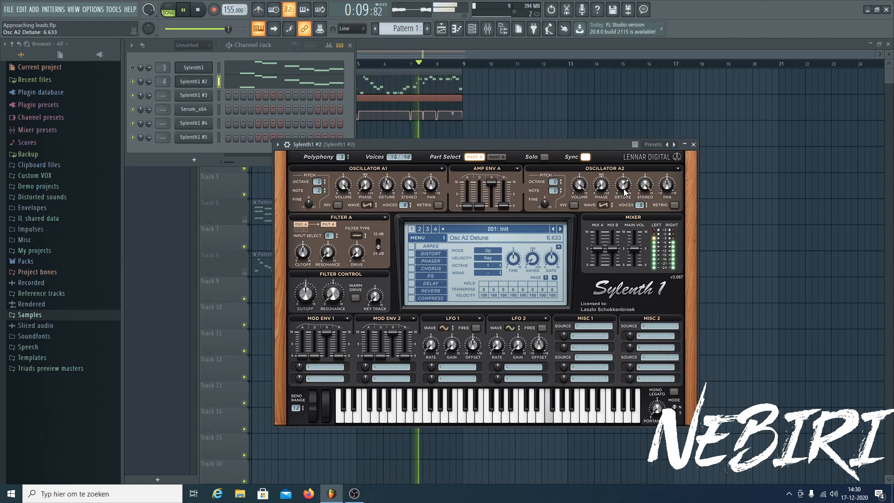
{"action": "left_click_drag", "start_coordinate": [627, 190], "coordinate": [624, 191]}
{"action": "key", "text": "space"}
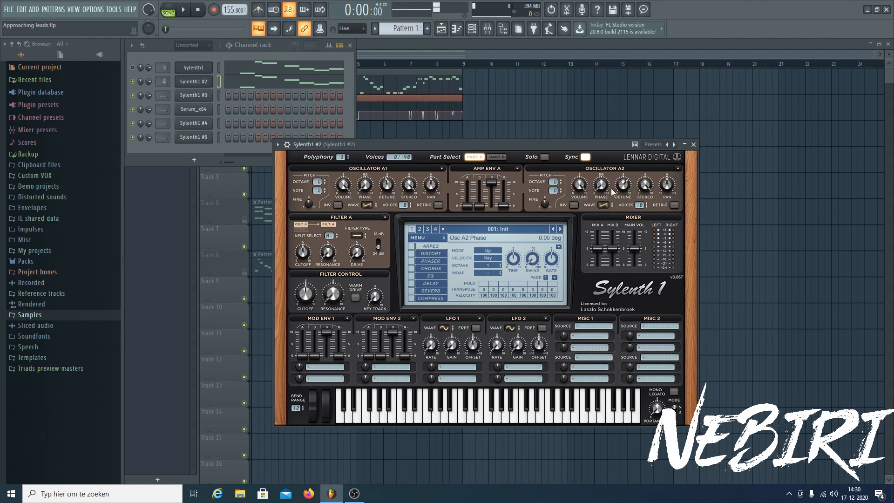
- Solo the first Sylenth1 channel and play it for comparison, and solo Sylenth1 #2 instead
{"action": "right_click", "coordinate": [132, 68]}
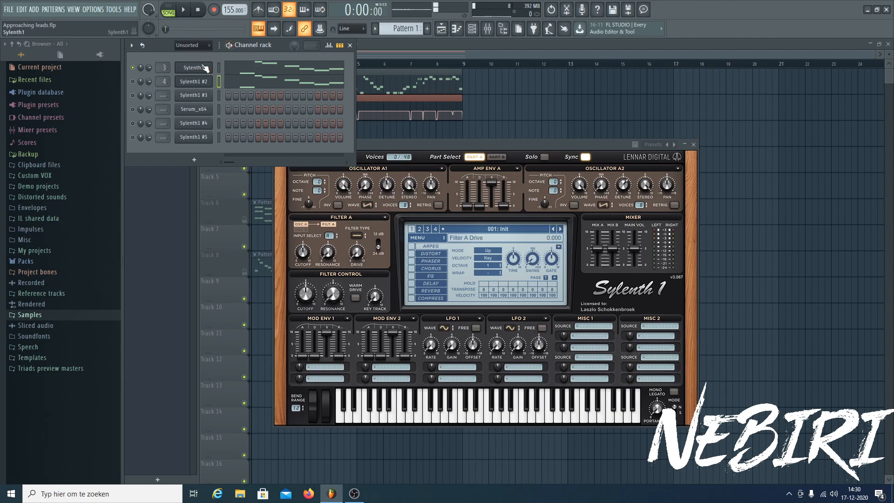
{"action": "key", "text": "space"}
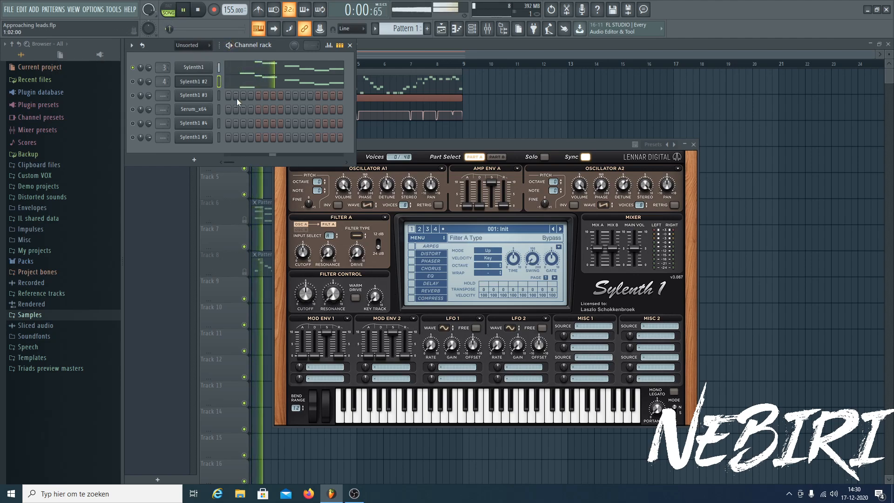
{"action": "key", "text": "space"}
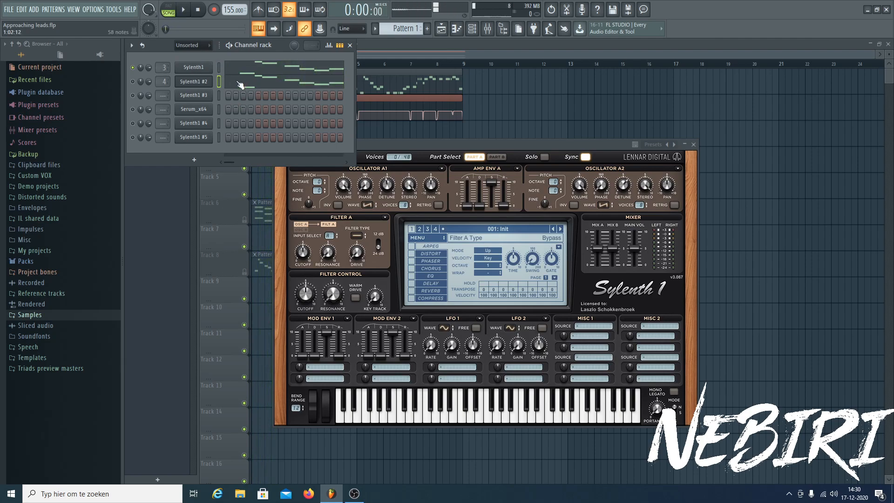
{"action": "left_click", "coordinate": [179, 83]}
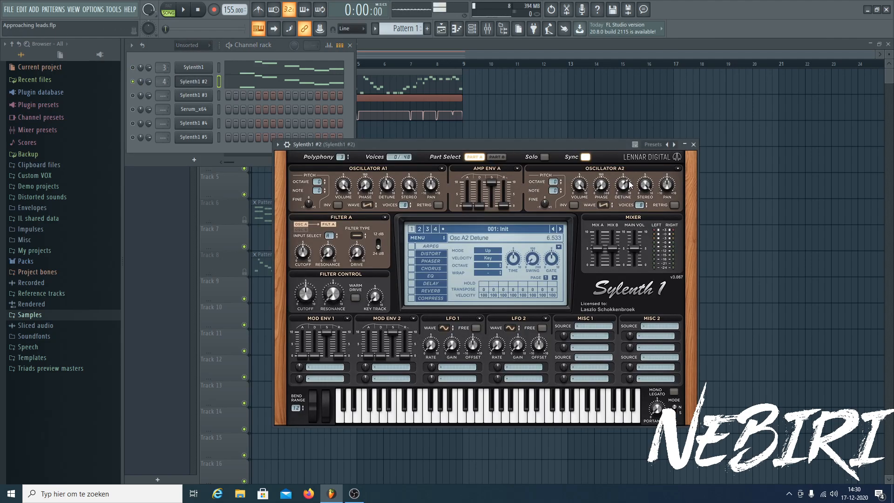
- Play Sylenth1 #2 while fine-tuning the Osc A1 detune and setting the Osc A2 detune to 6.167
{"action": "mouse_move", "coordinate": [404, 184]}
{"action": "key", "text": "space"}
{"action": "left_click_drag", "start_coordinate": [390, 184], "coordinate": [393, 185]}
{"action": "left_click_drag", "start_coordinate": [623, 186], "coordinate": [623, 198]}
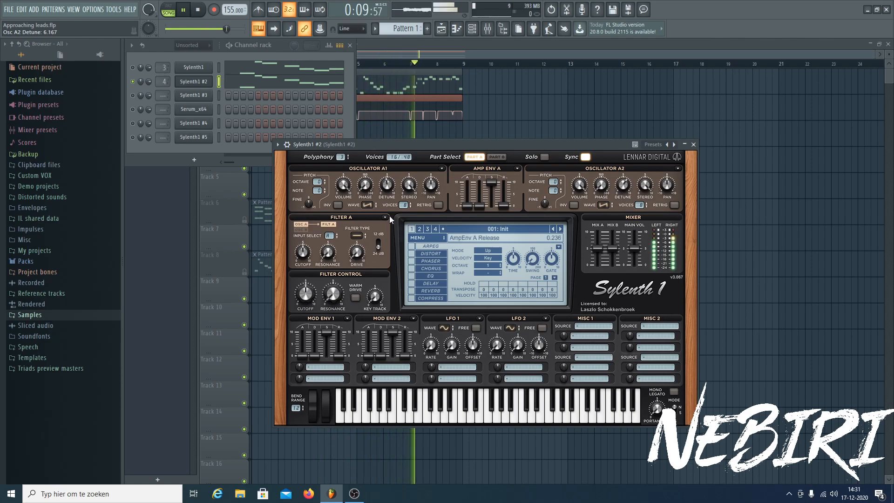
- Route Mod Env 1 of Sylenth1 #2 to Pitch AB and lower the envelope's sustain
{"action": "left_click", "coordinate": [324, 367]}
{"action": "left_click", "coordinate": [326, 440]}
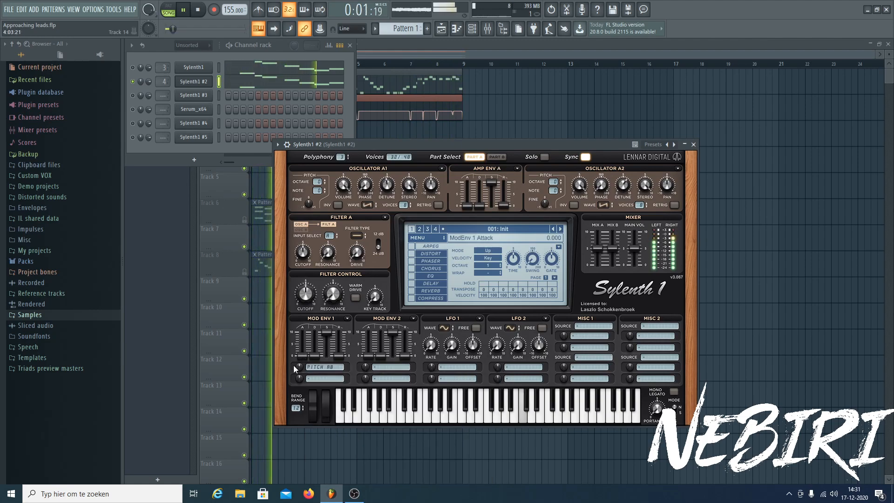
{"action": "left_click_drag", "start_coordinate": [314, 356], "coordinate": [341, 355]}
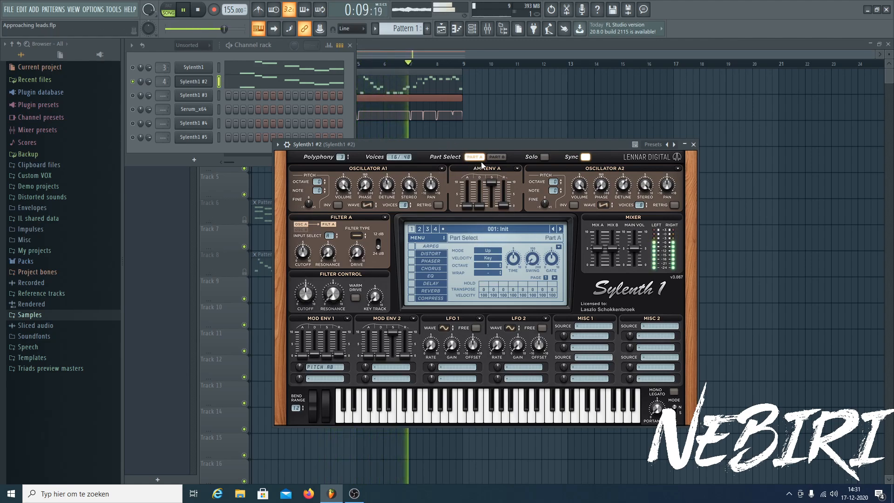
- Switch Sylenth1 #2 to Part B and set Oscillator B1 to 8 saw voices, retrigger off, with detune 5.400
{"action": "left_click", "coordinate": [496, 157]}
{"action": "left_click_drag", "start_coordinate": [386, 185], "coordinate": [410, 134]}
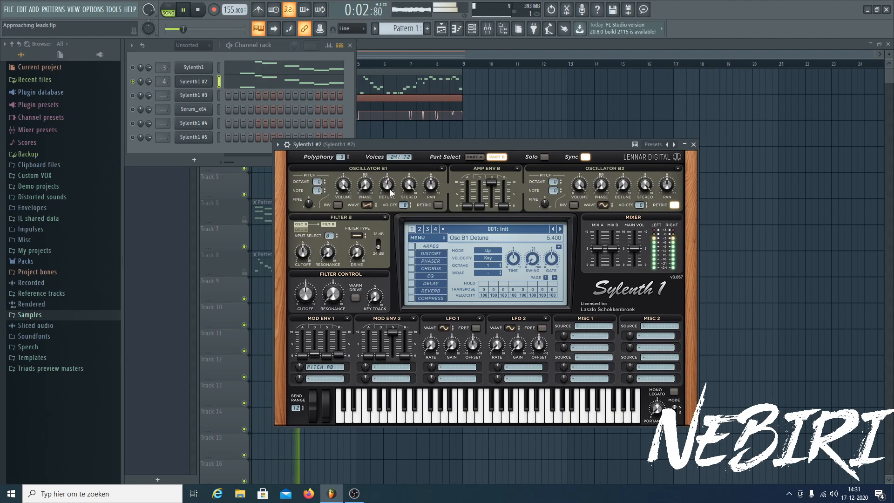
- Set Oscillator B2 of Sylenth1 #2 to 8 saw voices, one octave up, retrigger off, with detune 5.300, while playing the melody
{"action": "left_click_drag", "start_coordinate": [299, 371], "coordinate": [300, 374]}
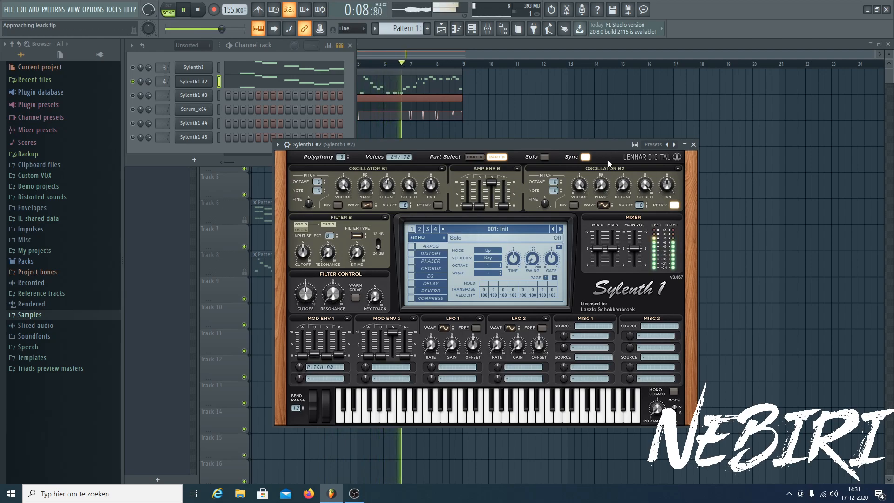
{"action": "left_click", "coordinate": [603, 205]}
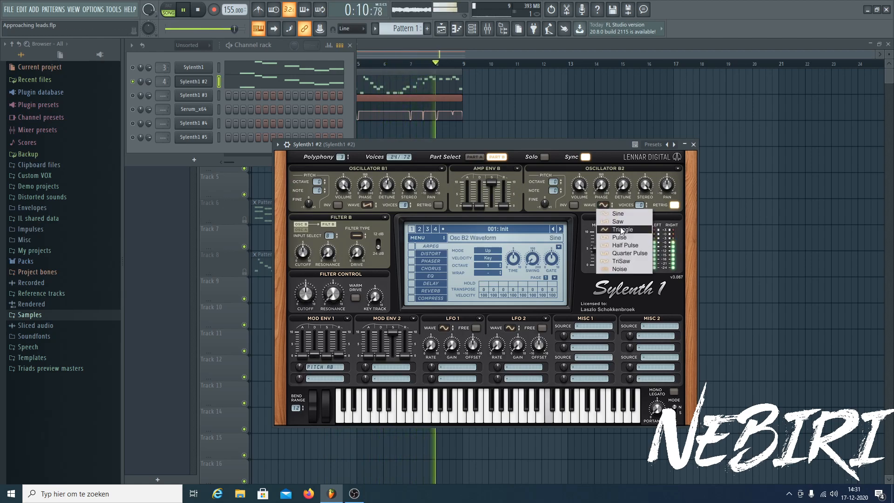
{"action": "left_click", "coordinate": [618, 222]}
{"action": "left_click", "coordinate": [561, 180]}
{"action": "left_click", "coordinate": [647, 203]}
{"action": "left_click_drag", "start_coordinate": [641, 188], "coordinate": [641, 161]}
{"action": "left_click", "coordinate": [674, 205]}
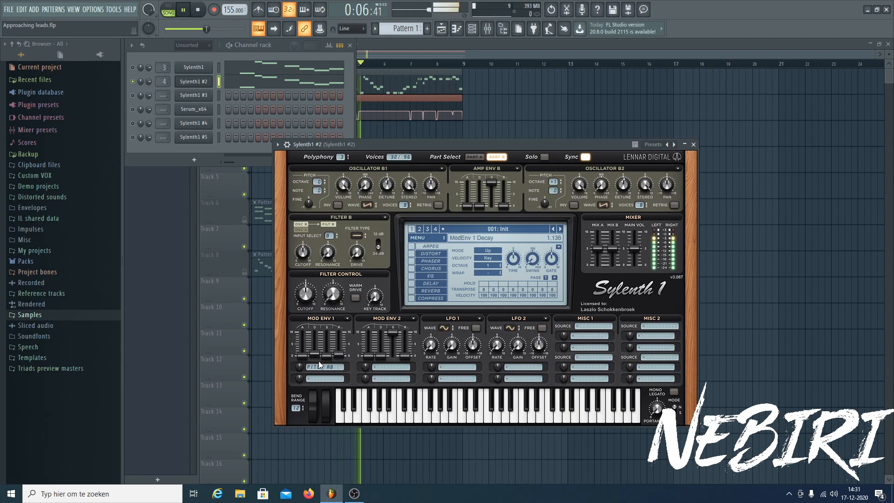
{"action": "left_click", "coordinate": [299, 368]}
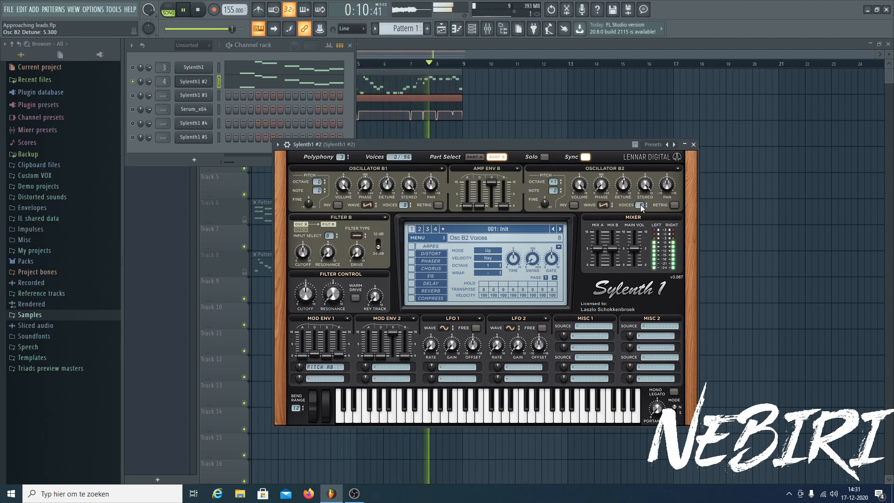
{"action": "key", "text": "space"}
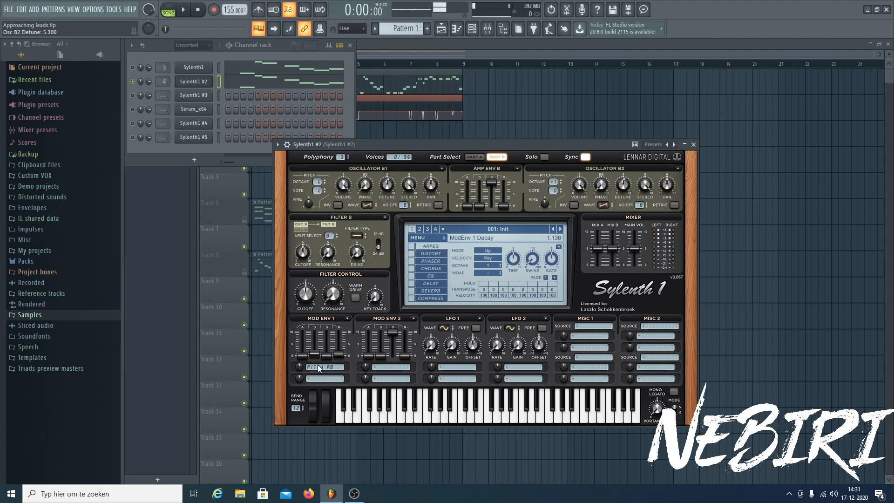
- Compare the first Sylenth1's modulation settings with those of Sylenth1 #2 and play the second lead
{"action": "left_click", "coordinate": [187, 70]}
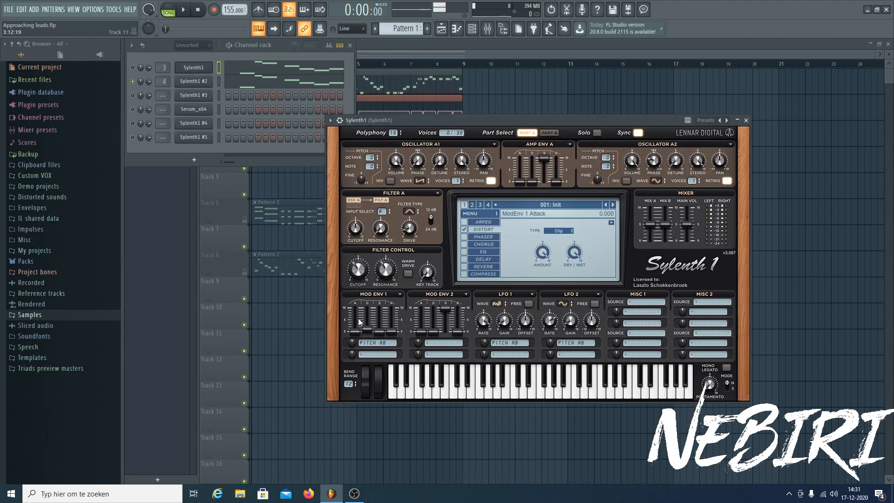
{"action": "left_click", "coordinate": [193, 82]}
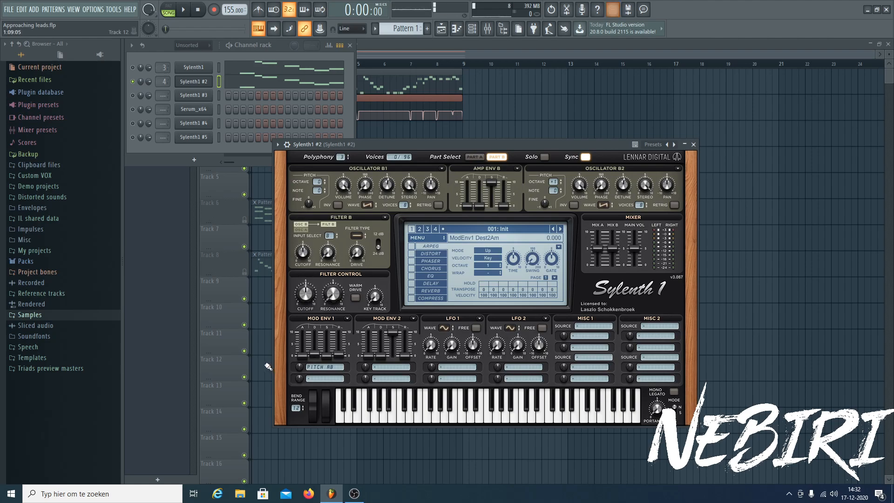
{"action": "key", "text": "space"}
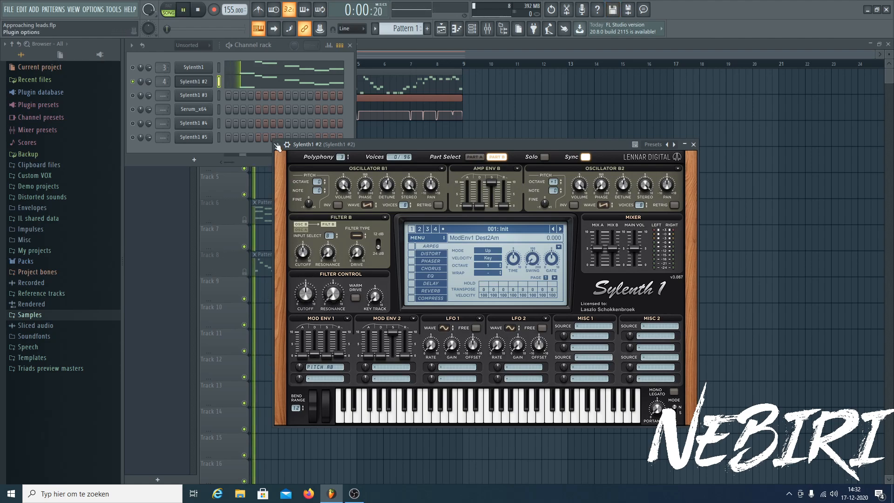
- Enable a low-pass filter on both parts of Sylenth1 #2 and set the Filter B drive to 0.933
{"action": "left_click_drag", "start_coordinate": [623, 187], "coordinate": [623, 188]}
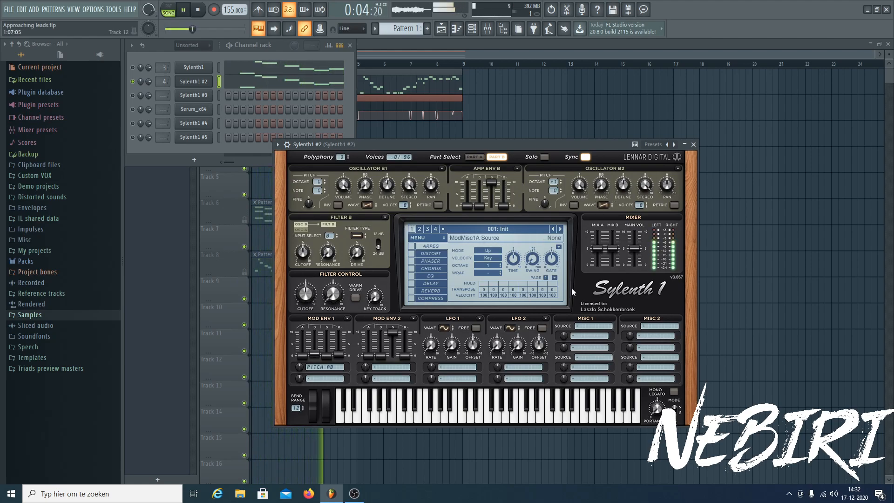
{"action": "left_click", "coordinate": [357, 237]}
{"action": "left_click", "coordinate": [386, 252]}
{"action": "left_click", "coordinate": [474, 157]}
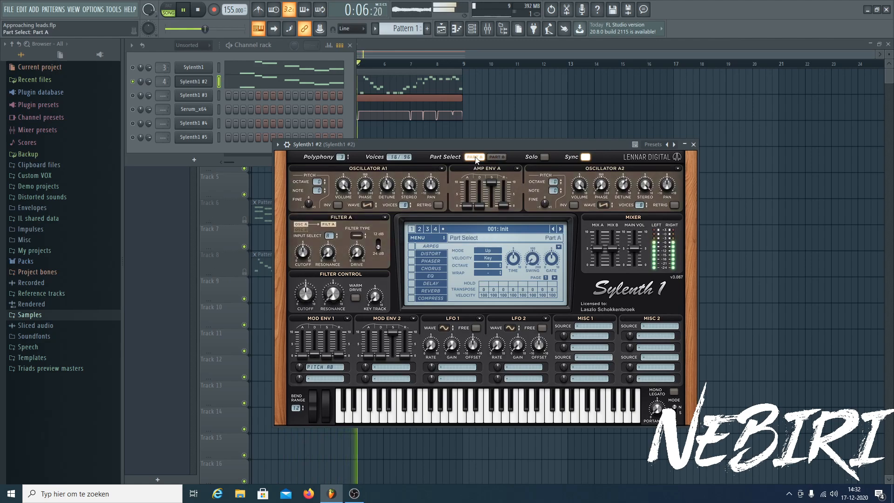
{"action": "left_click", "coordinate": [357, 236]}
{"action": "left_click", "coordinate": [387, 252]}
{"action": "left_click_drag", "start_coordinate": [305, 299], "coordinate": [363, 242]}
{"action": "left_click", "coordinate": [379, 243]}
{"action": "left_click", "coordinate": [497, 157]}
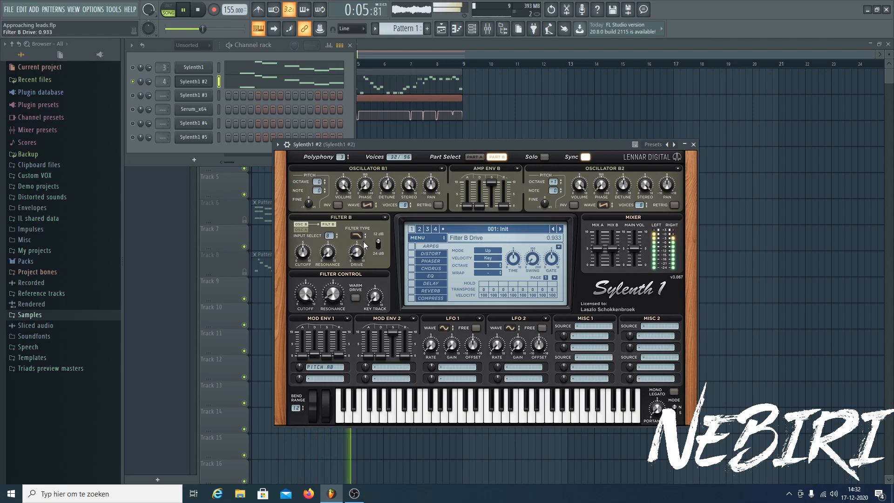
{"action": "key", "text": "space"}
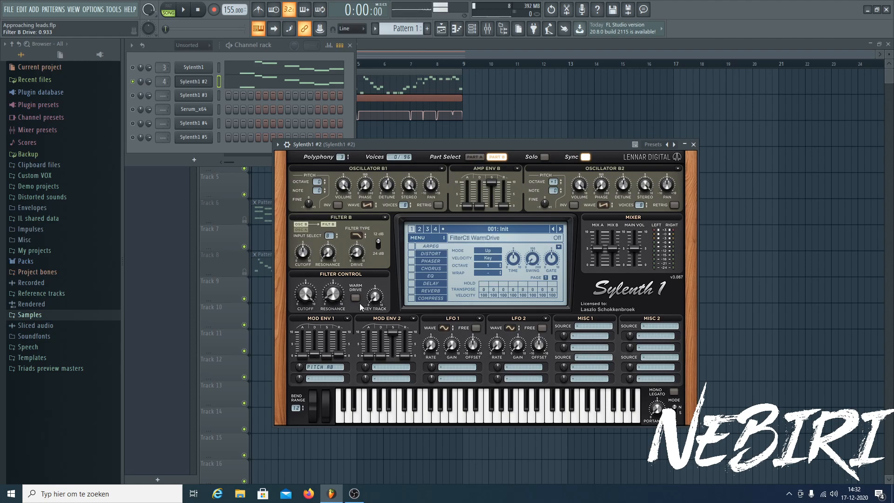
- Route LFO 1 of Sylenth1 #2 to Pitch AB and raise the LFO rate and modulation amount
{"action": "left_click", "coordinate": [448, 373]}
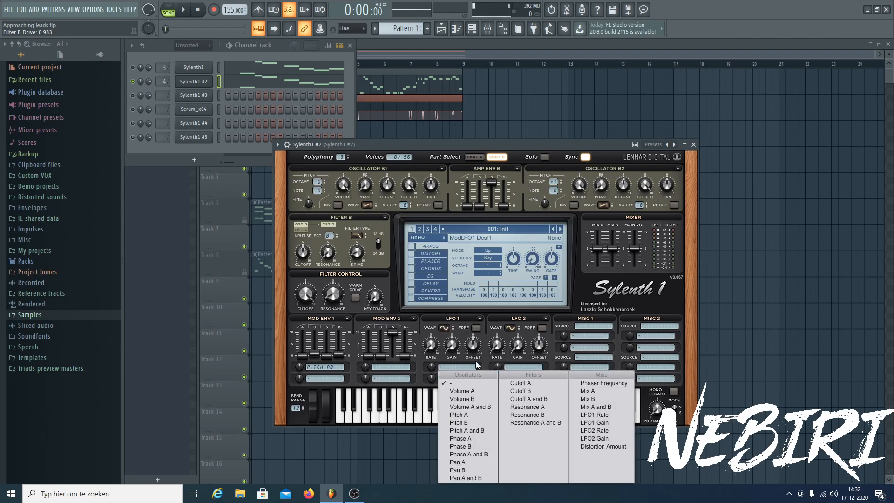
{"action": "left_click", "coordinate": [465, 431]}
{"action": "left_click_drag", "start_coordinate": [430, 350], "coordinate": [444, 283]}
{"action": "left_click_drag", "start_coordinate": [435, 371], "coordinate": [441, 364]}
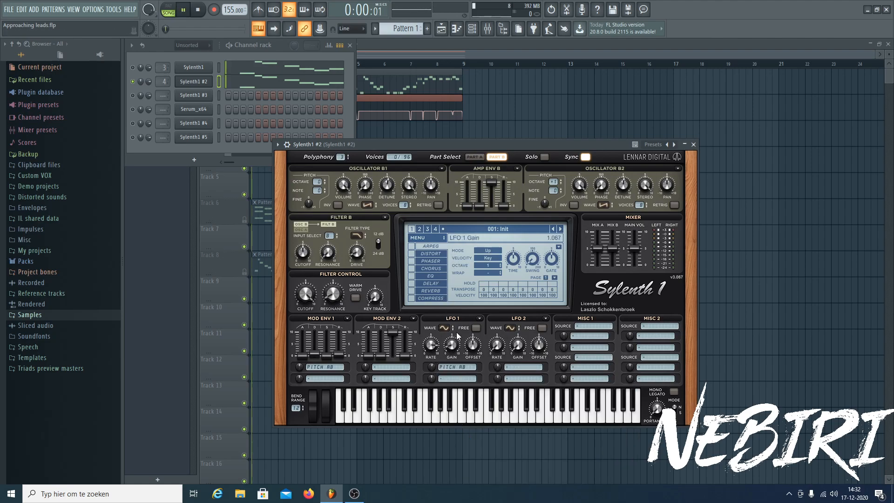
- Play Sylenth1 #2 while fine-tuning LFO 1's rate, setting its gain to 0.367 and the Pitch AB amount to 1.667
{"action": "key", "text": "space"}
{"action": "scroll", "coordinate": [434, 368], "scroll_direction": "up", "scroll_amount": 2}
{"action": "scroll", "coordinate": [433, 368], "scroll_direction": "up", "scroll_amount": 6}
{"action": "scroll", "coordinate": [431, 371], "scroll_direction": "down", "scroll_amount": 3}
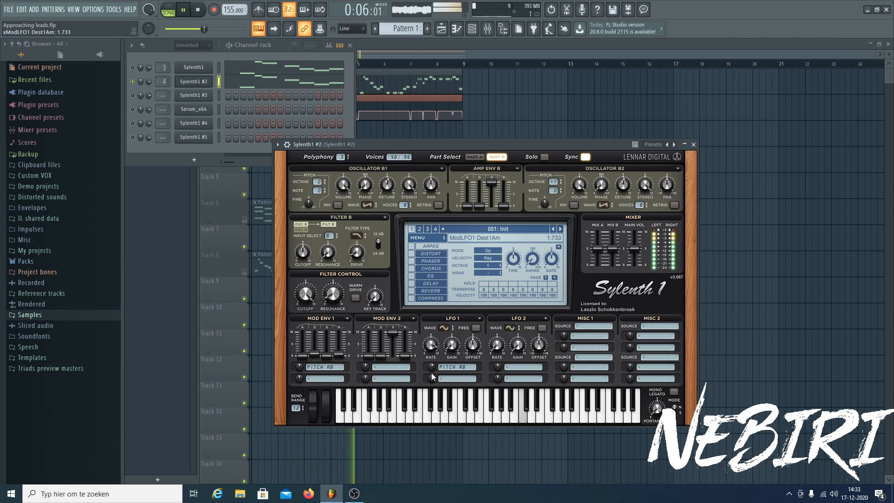
{"action": "scroll", "coordinate": [431, 347], "scroll_direction": "up", "scroll_amount": 1}
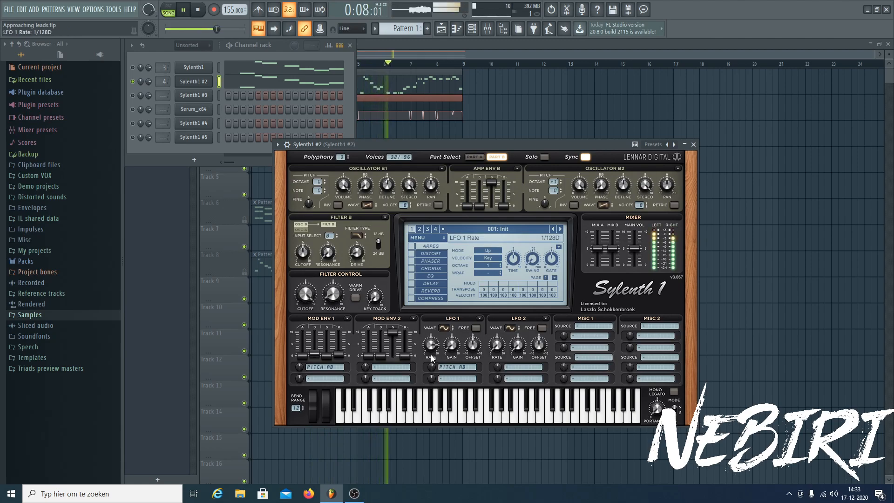
{"action": "scroll", "coordinate": [431, 368], "scroll_direction": "down", "scroll_amount": 1}
{"action": "key", "text": "space"}
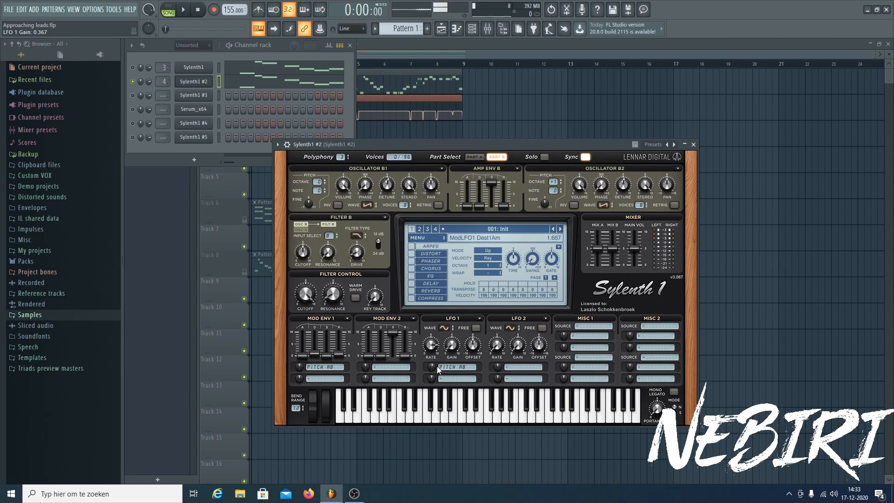
- Play Sylenth1 #2 again and adjust the filter control's resonance
{"action": "left_click", "coordinate": [431, 352]}
{"action": "key", "text": "space"}
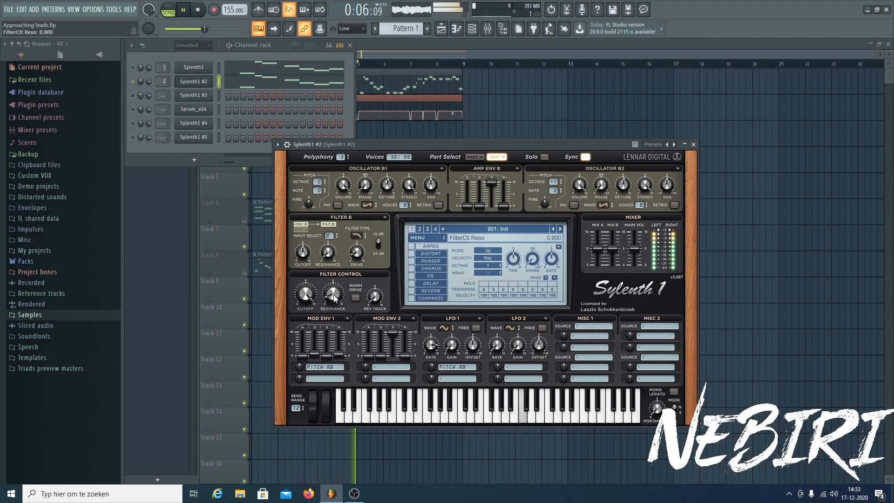
{"action": "left_click_drag", "start_coordinate": [340, 283], "coordinate": [338, 306]}
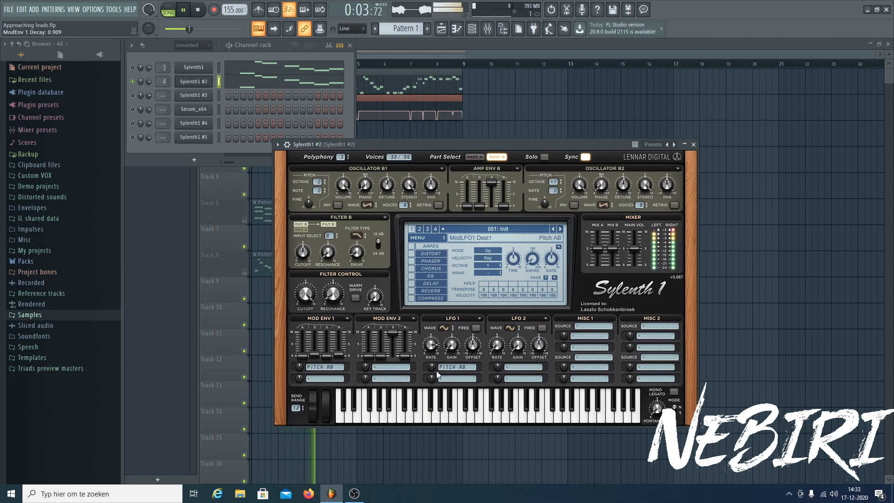
- Stop playback and load FabFilter Pro-Q 2 in the first effect slot of the Sylenth1 #2 mixer track
{"action": "left_click", "coordinate": [277, 144]}
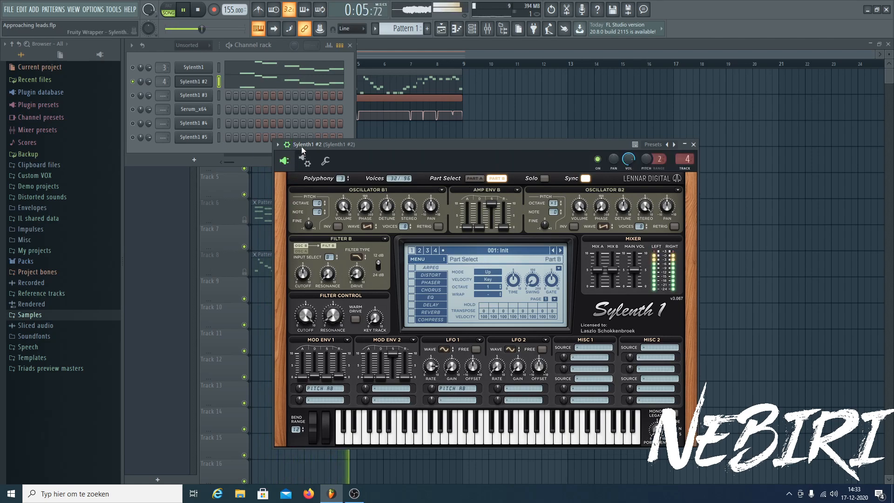
{"action": "key", "text": "space"}
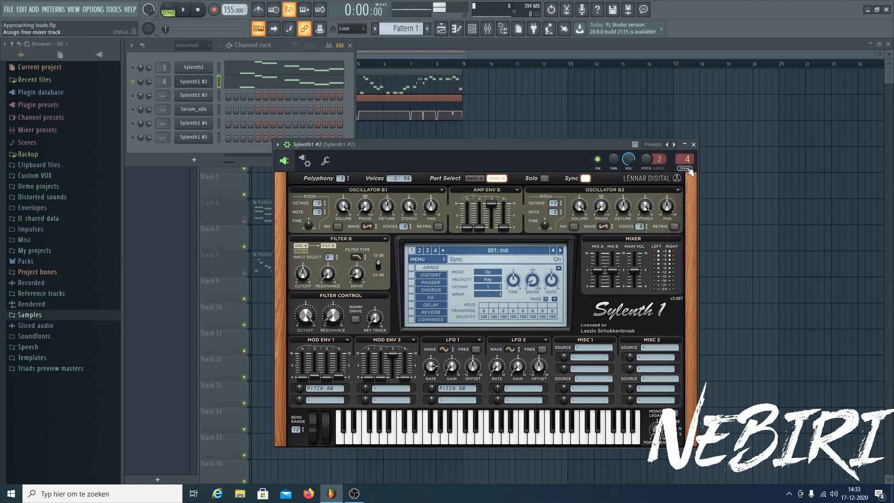
{"action": "left_click", "coordinate": [490, 33]}
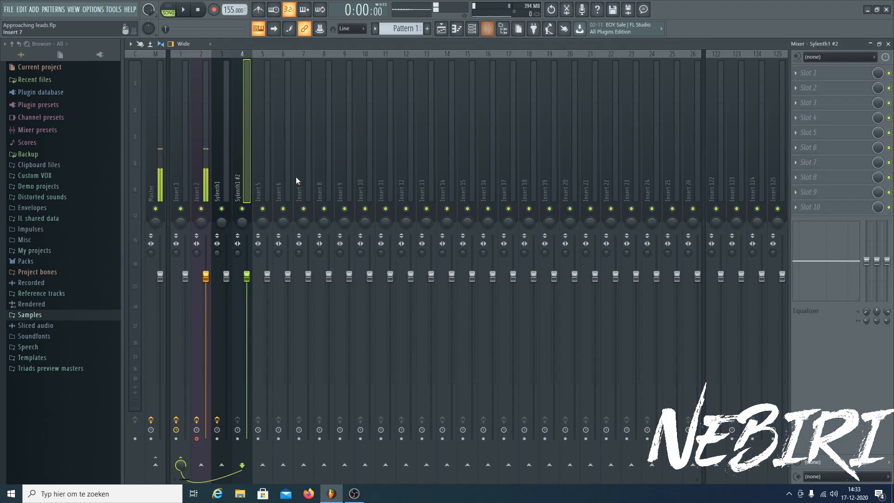
{"action": "left_click", "coordinate": [805, 72]}
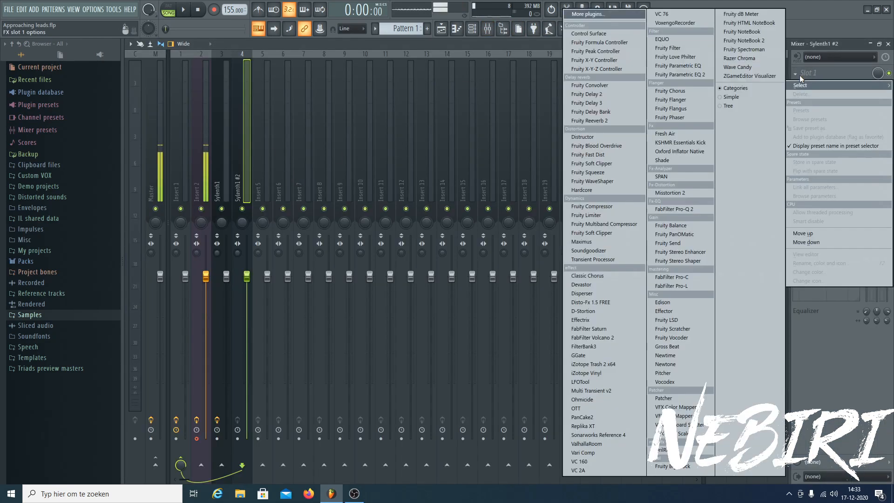
{"action": "left_click", "coordinate": [680, 209]}
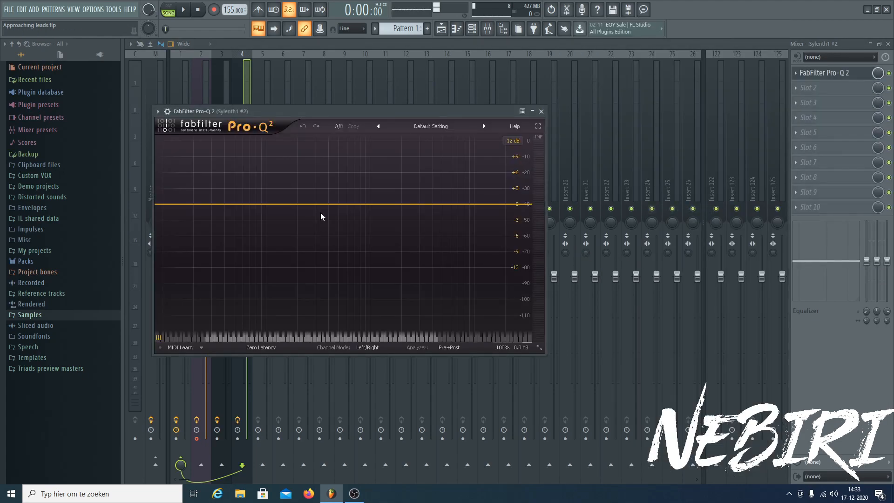
- Add a 24 dB/oct low cut at about 288 Hz to the Sylenth1 #2 equalizer
{"action": "double_click", "coordinate": [277, 230]}
{"action": "left_click", "coordinate": [199, 305]}
{"action": "left_click", "coordinate": [201, 336]}
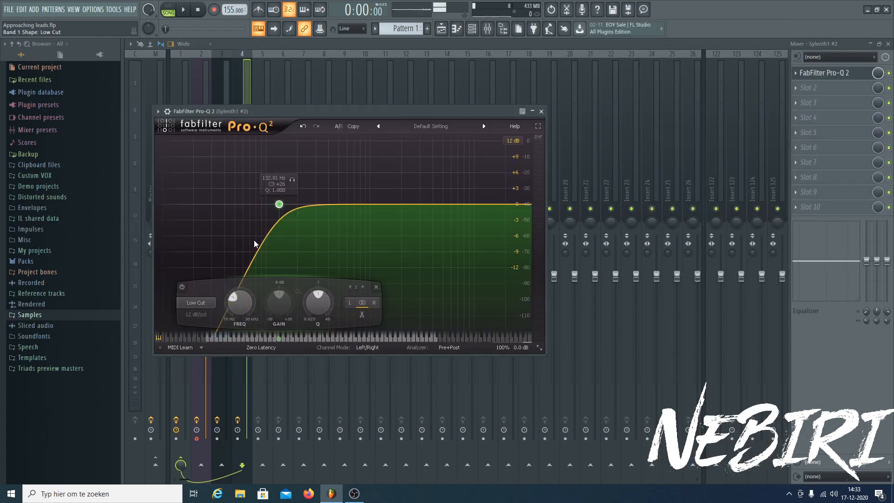
{"action": "left_click_drag", "start_coordinate": [280, 206], "coordinate": [302, 207]}
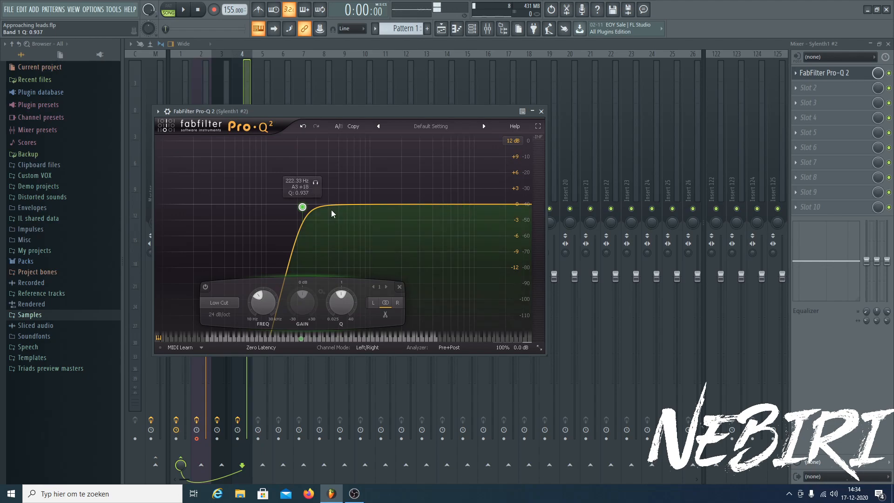
{"action": "left_click_drag", "start_coordinate": [303, 207], "coordinate": [314, 207]}
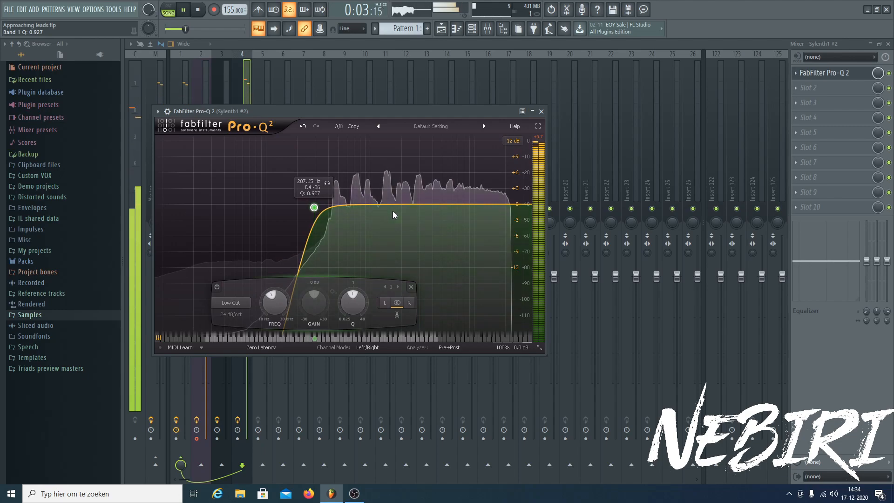
- Add a slight boost of about 0.44 dB near 10.5 kHz, nudge the low cut, and close the equalizer
{"action": "double_click", "coordinate": [417, 203]}
{"action": "left_click_drag", "start_coordinate": [417, 204], "coordinate": [476, 205]}
{"action": "left_click_drag", "start_coordinate": [314, 208], "coordinate": [313, 205]}
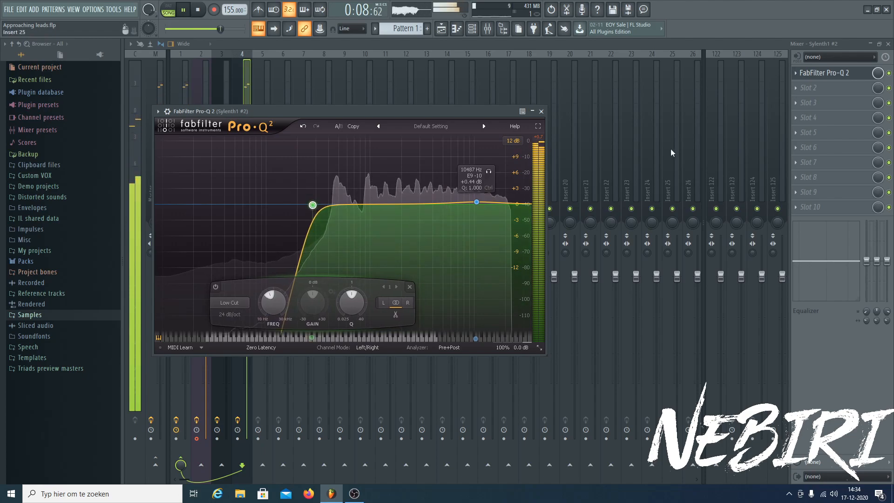
{"action": "left_click", "coordinate": [541, 112]}
{"action": "key", "text": "space"}
- Unmute all channels and pull the Sylenth1 and Sylenth1 #2 mixer faders fully down together
{"action": "left_click", "coordinate": [474, 29]}
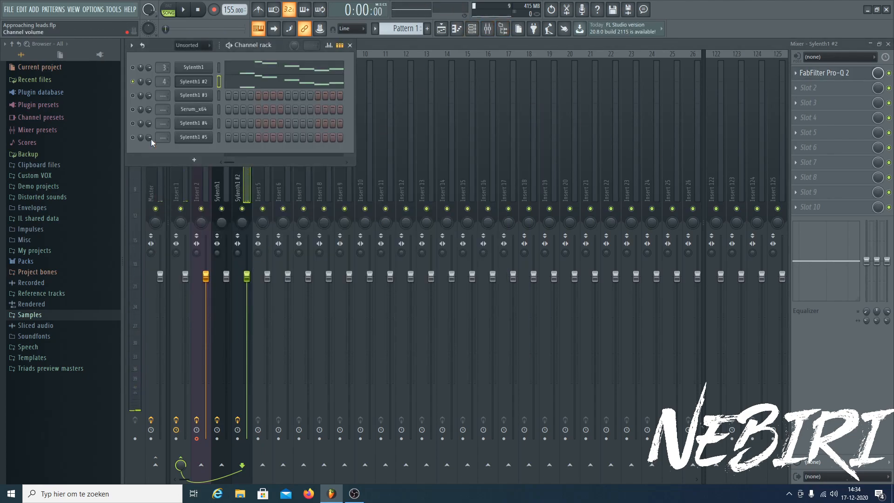
{"action": "left_click", "coordinate": [132, 68]}
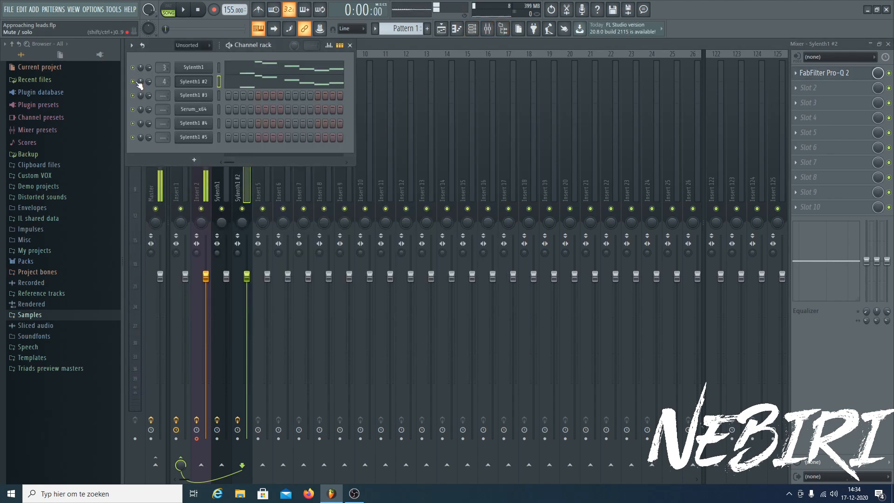
{"action": "left_click", "coordinate": [228, 193]}
{"action": "left_click", "coordinate": [226, 191]}
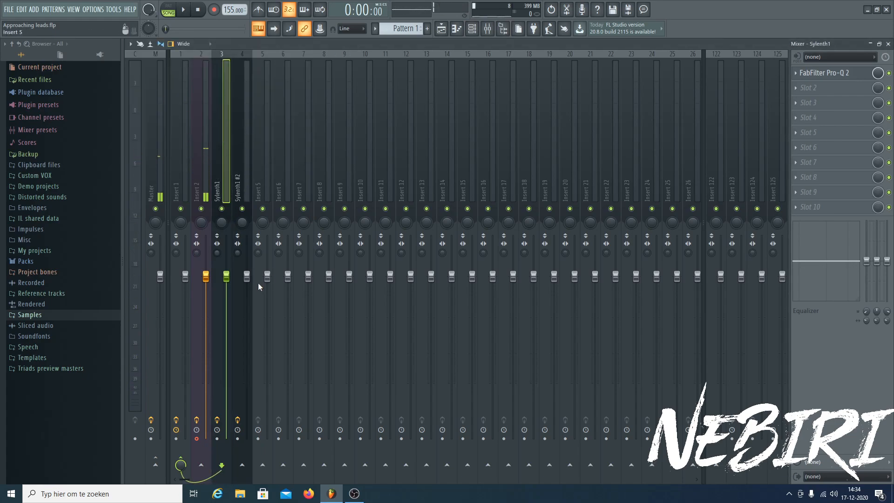
{"action": "left_click", "coordinate": [243, 177], "text": "ctrl"}
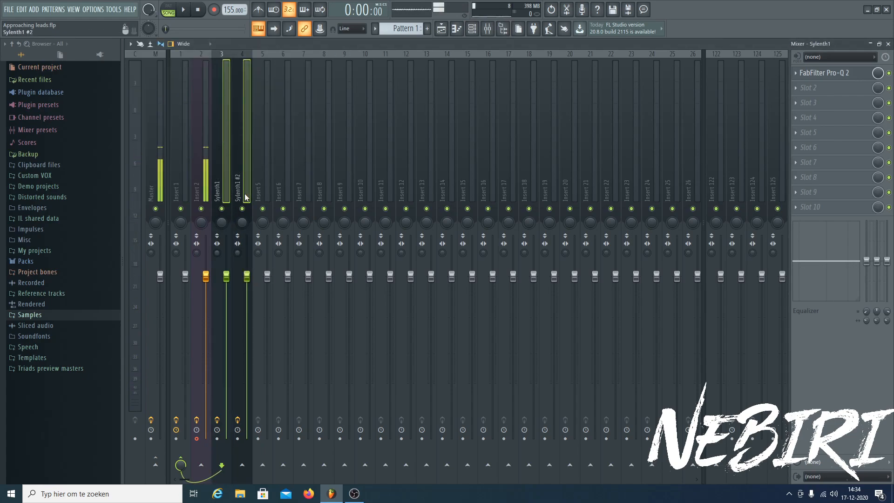
{"action": "left_click_drag", "start_coordinate": [226, 276], "coordinate": [227, 438]}
- Raise the Sylenth1 and Sylenth1 #2 faders during playback, keeping Sylenth1 #2 well below Sylenth1
{"action": "left_click", "coordinate": [239, 158]}
{"action": "left_click", "coordinate": [222, 180]}
{"action": "left_click", "coordinate": [208, 188]}
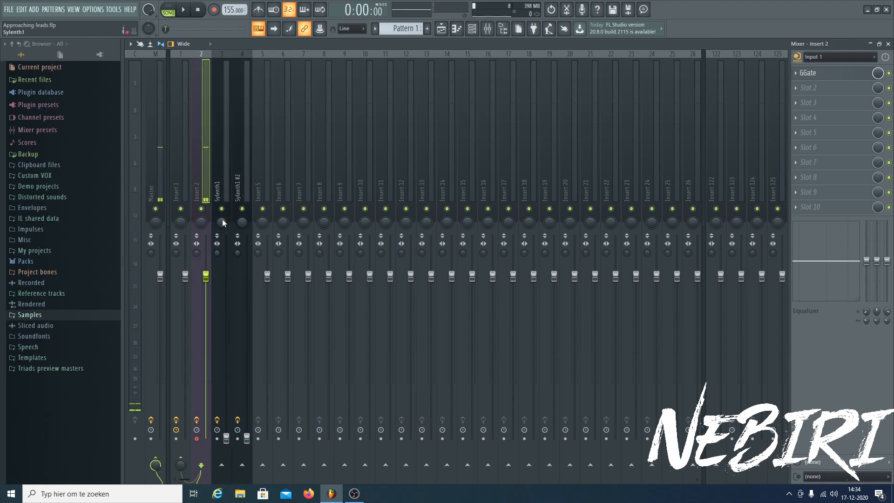
{"action": "left_click", "coordinate": [225, 207]}
{"action": "left_click_drag", "start_coordinate": [226, 439], "coordinate": [226, 340]}
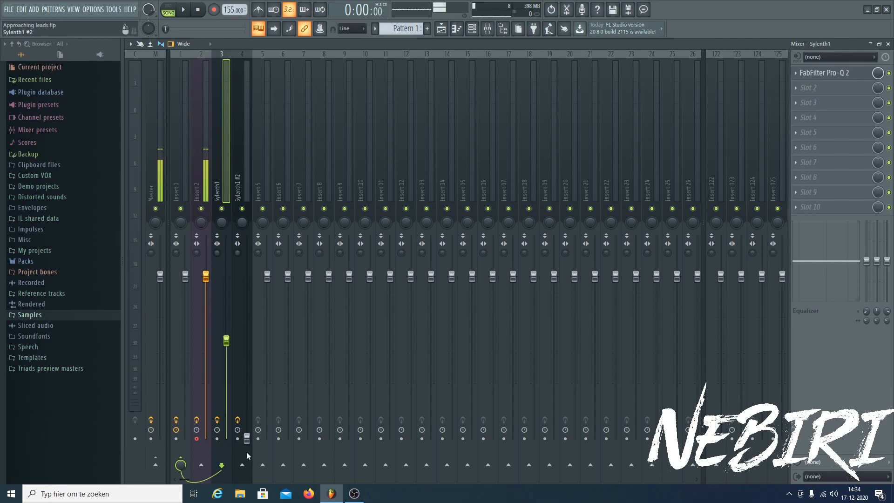
{"action": "mouse_move", "coordinate": [247, 443]}
{"action": "left_mouse_down"}
{"action": "mouse_move", "coordinate": [248, 375]}
{"action": "mouse_move", "coordinate": [247, 437]}
{"action": "left_mouse_up"}
{"action": "key", "text": "space"}
{"action": "left_click_drag", "start_coordinate": [227, 340], "coordinate": [226, 305]}
{"action": "left_click_drag", "start_coordinate": [247, 438], "coordinate": [247, 362]}
{"action": "left_click", "coordinate": [227, 305]}
{"action": "left_click_drag", "start_coordinate": [226, 305], "coordinate": [226, 294]}
{"action": "left_click_drag", "start_coordinate": [247, 362], "coordinate": [247, 354]}
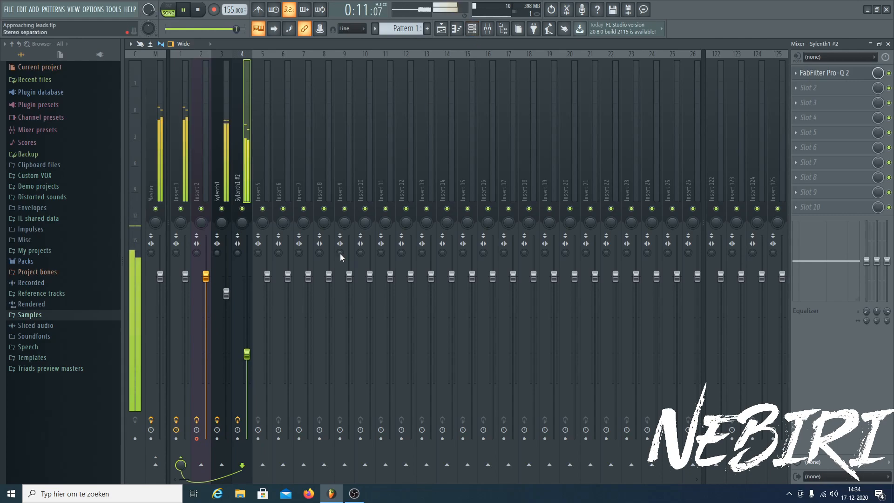
- Nudge the Sylenth1 #2 fader up during playback, and pull the Sylenth1 and Sylenth1 #2 faders fully down
{"action": "left_click_drag", "start_coordinate": [247, 353], "coordinate": [247, 346]}
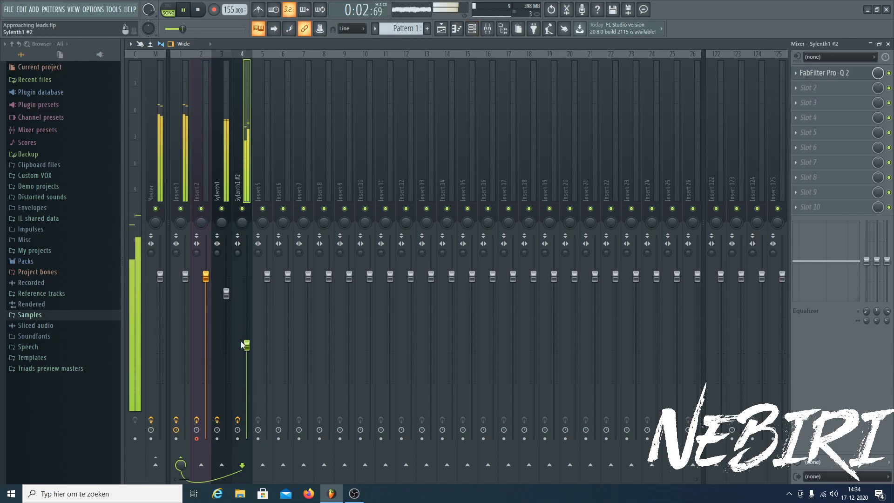
{"action": "key", "text": "space"}
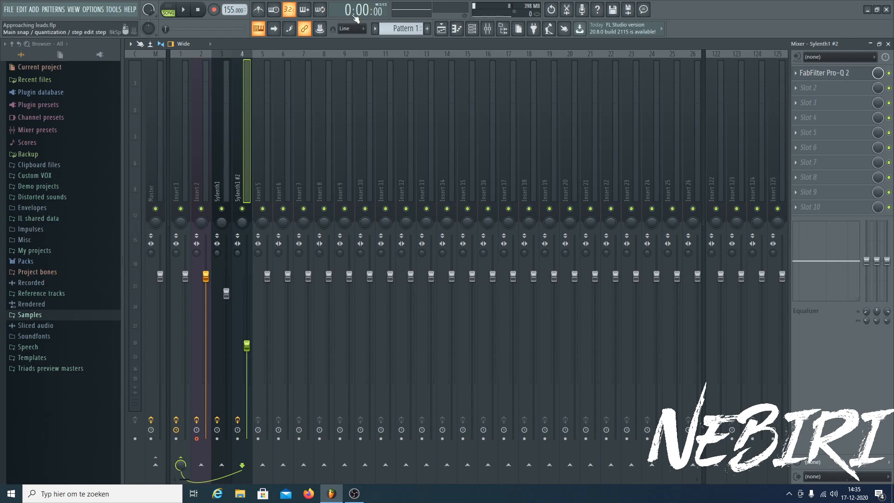
{"action": "left_click", "coordinate": [342, 498]}
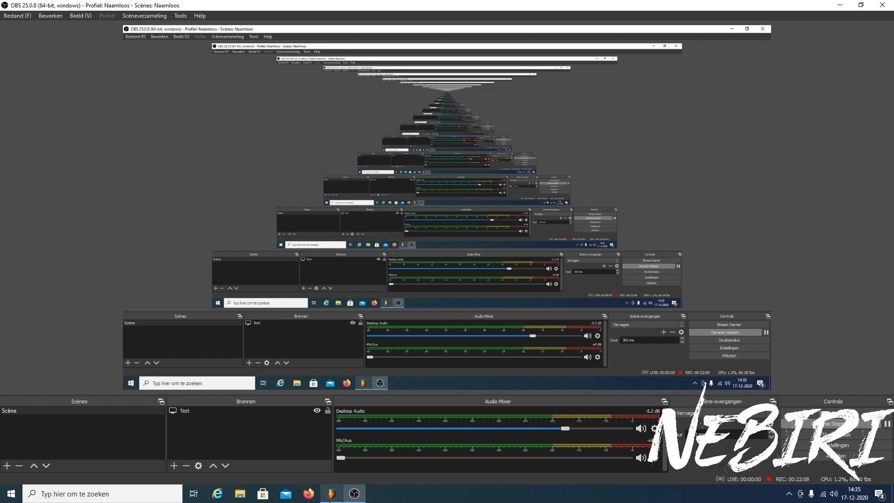
{"action": "left_click", "coordinate": [334, 495]}
{"action": "left_click_drag", "start_coordinate": [226, 297], "coordinate": [227, 437]}
{"action": "left_click", "coordinate": [234, 172]}
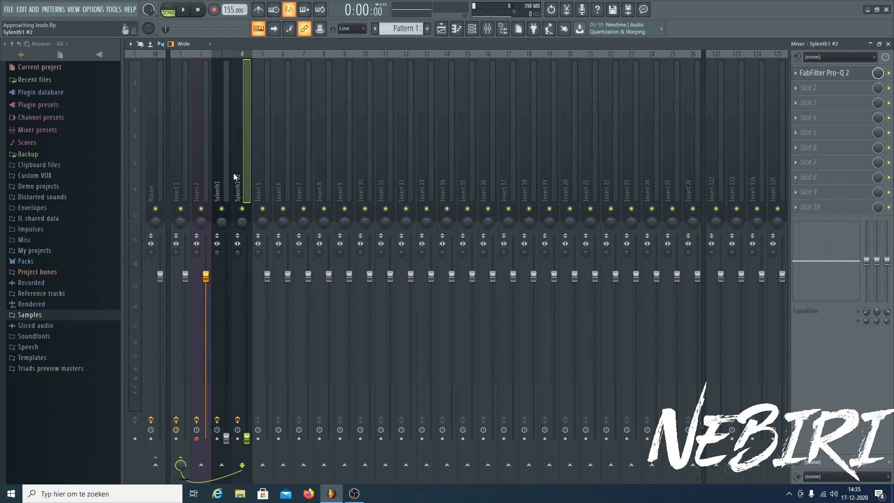
{"action": "left_click", "coordinate": [893, 495]}
{"action": "left_click", "coordinate": [514, 247]}
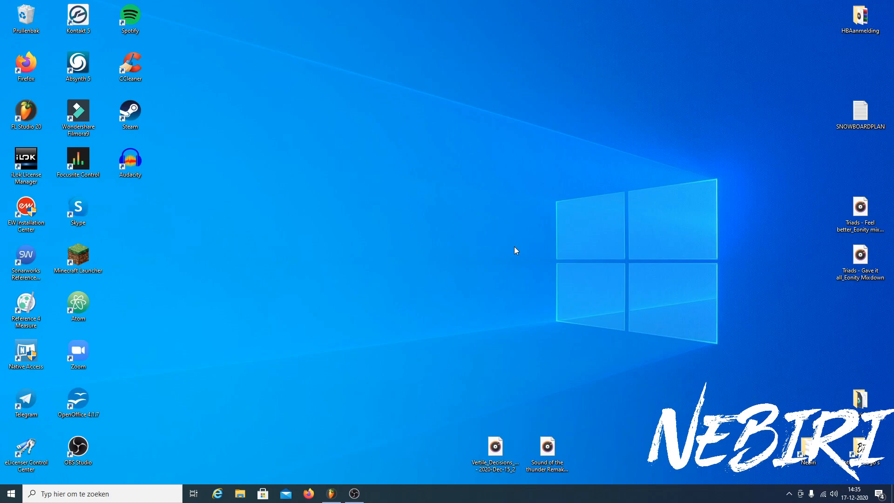
{"action": "left_click", "coordinate": [331, 494]}
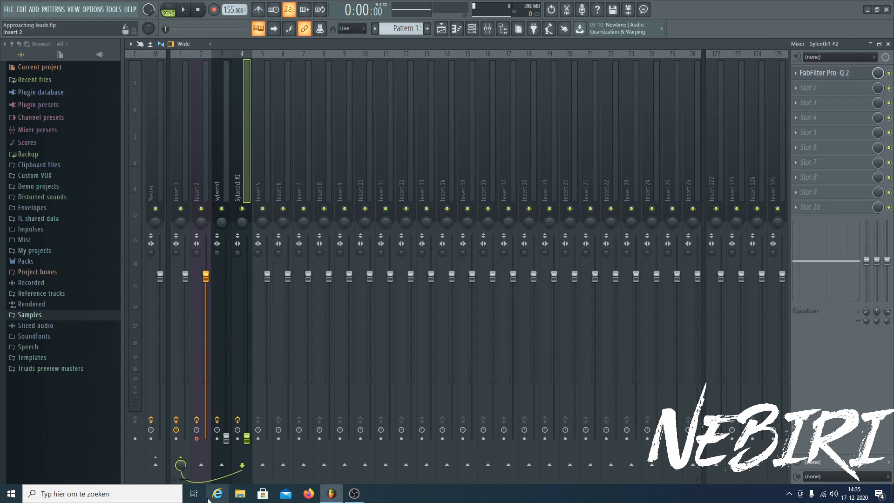
{"action": "left_click", "coordinate": [220, 443]}
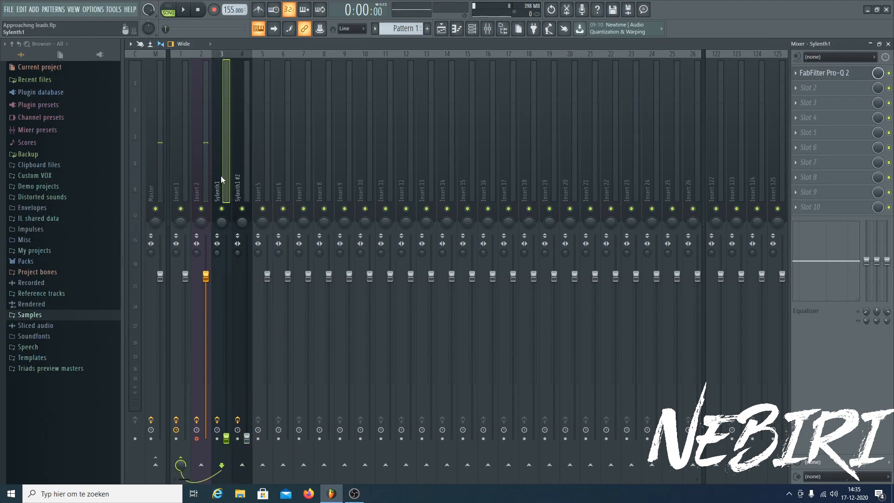
{"action": "left_click", "coordinate": [893, 499]}
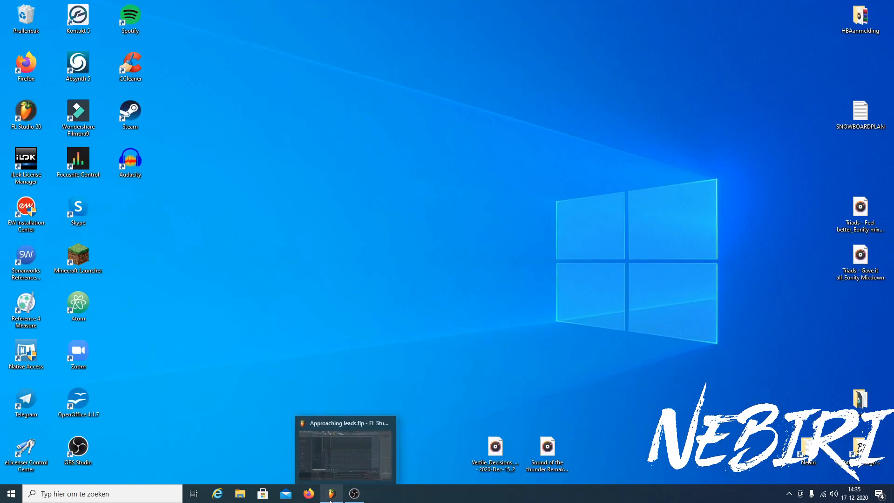
{"action": "left_click", "coordinate": [330, 498]}
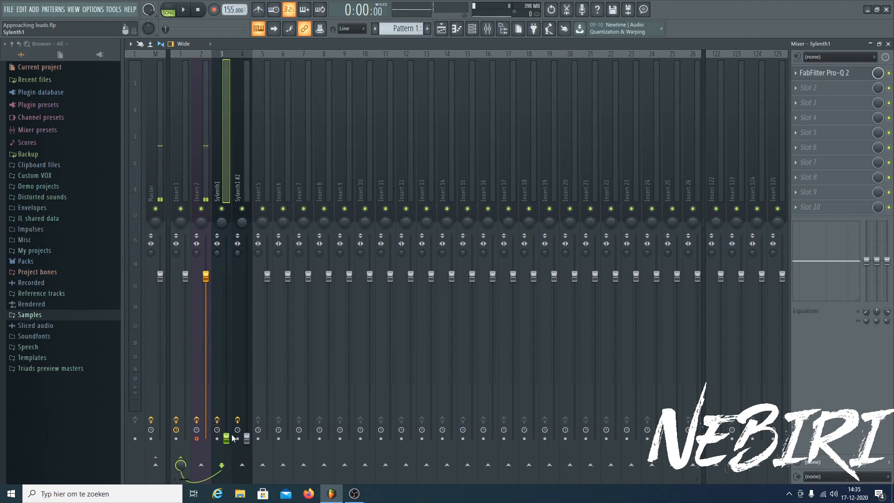
- Raise the Sylenth1 mixer fader partway and bring Sylenth1 #2 up to about -14.2 dB during playback
{"action": "left_click_drag", "start_coordinate": [227, 436], "coordinate": [226, 326]}
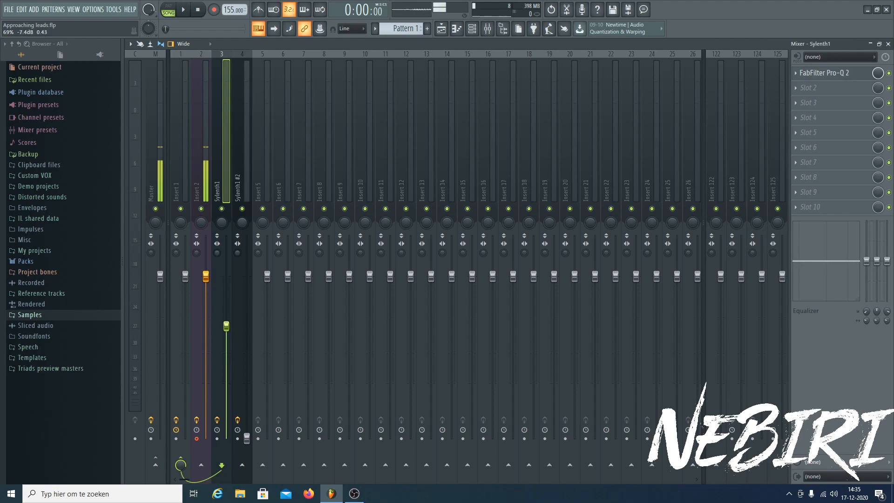
{"action": "left_click_drag", "start_coordinate": [247, 437], "coordinate": [247, 404]}
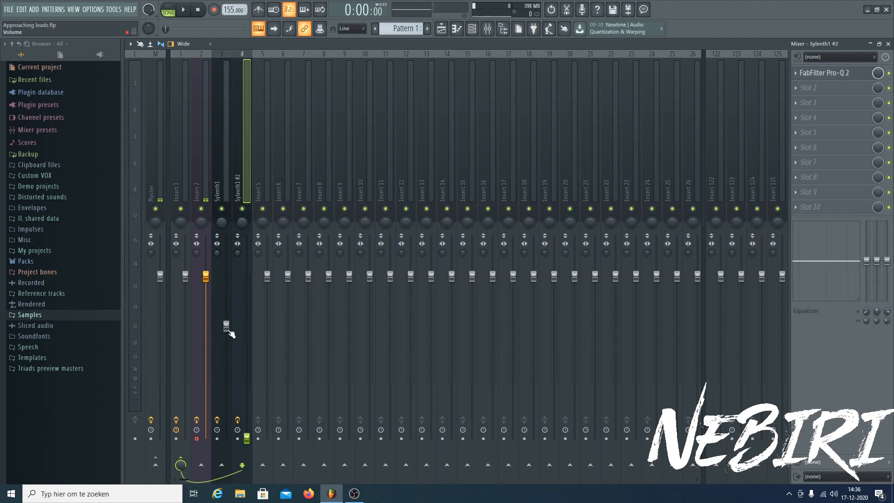
{"action": "left_click_drag", "start_coordinate": [226, 326], "coordinate": [226, 317]}
{"action": "key", "text": "space"}
{"action": "left_click_drag", "start_coordinate": [247, 437], "coordinate": [247, 367]}
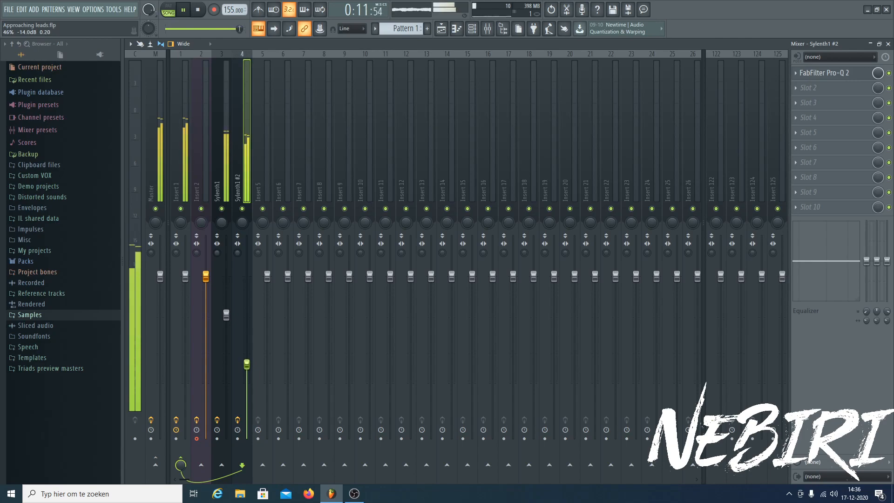
{"action": "key", "text": "space"}
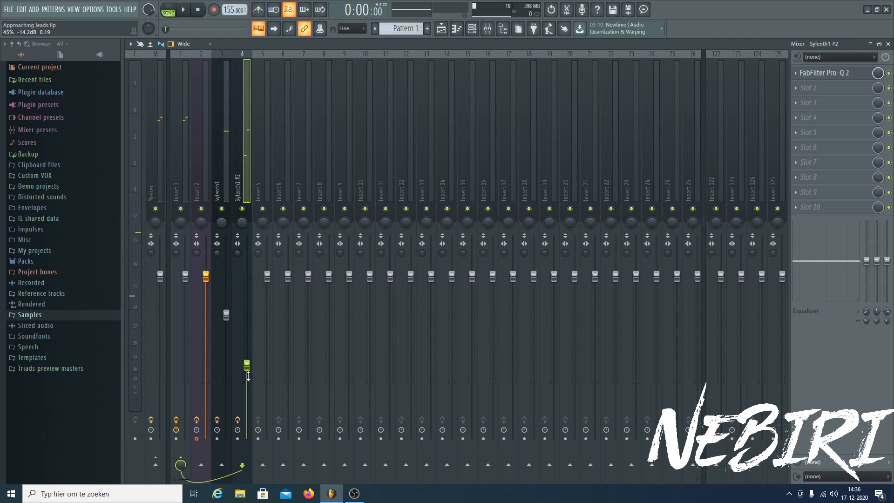
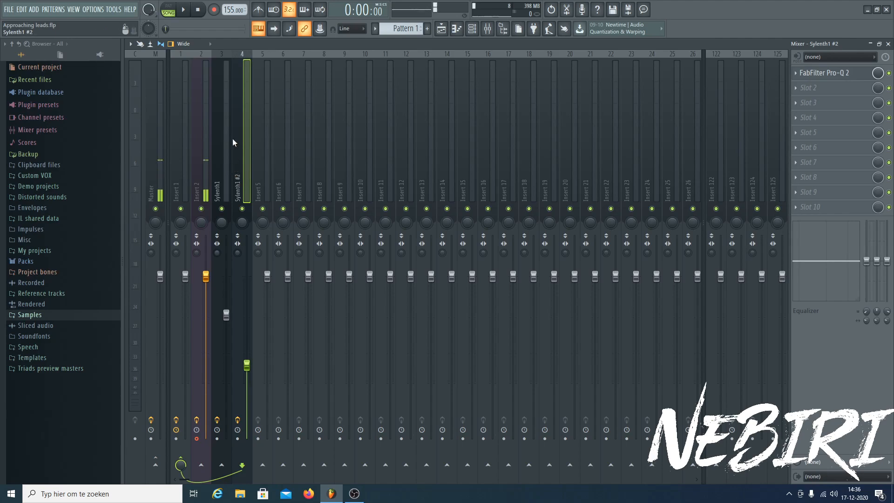
- Fine-tune the balance during playback, setting the Sylenth1 fader to about -5.0 dB and nudging Sylenth1 #2 slightly up
{"action": "left_click_drag", "start_coordinate": [226, 315], "coordinate": [226, 309]}
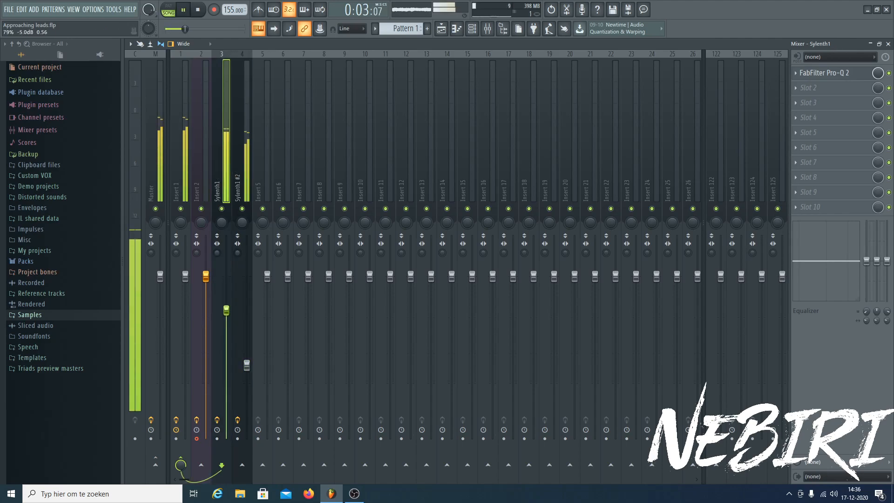
{"action": "left_click", "coordinate": [247, 366]}
{"action": "key", "text": "space"}
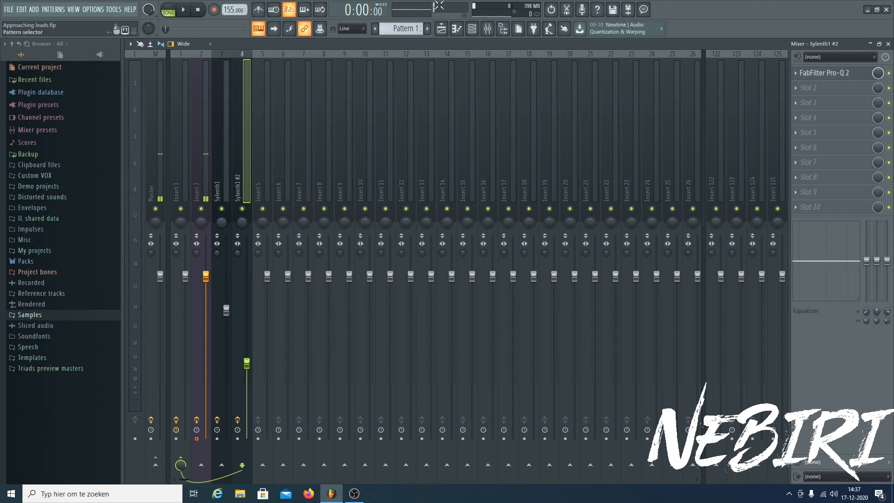
- Copy the Sylenth1 channel's melody notes in Pattern 1 to the Sylenth1 #3 channel
{"action": "left_click", "coordinate": [472, 29]}
{"action": "right_click", "coordinate": [194, 67]}
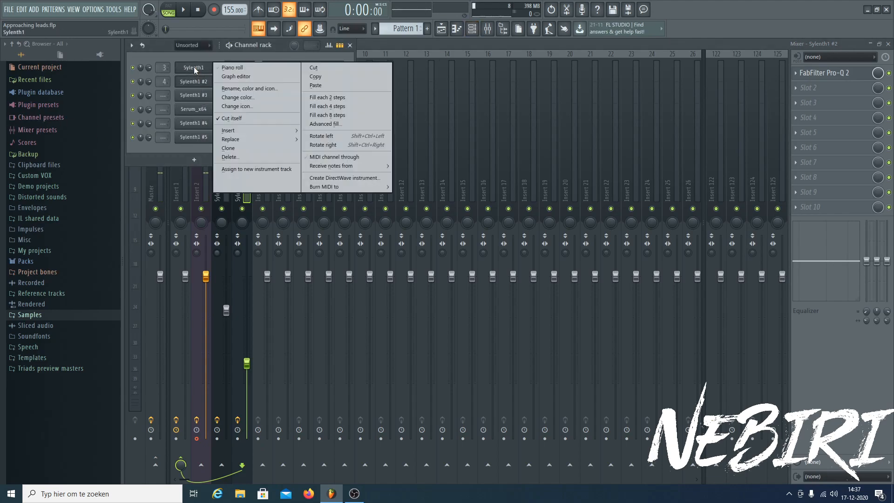
{"action": "left_click", "coordinate": [325, 76]}
{"action": "right_click", "coordinate": [193, 95]}
{"action": "left_click", "coordinate": [316, 113]}
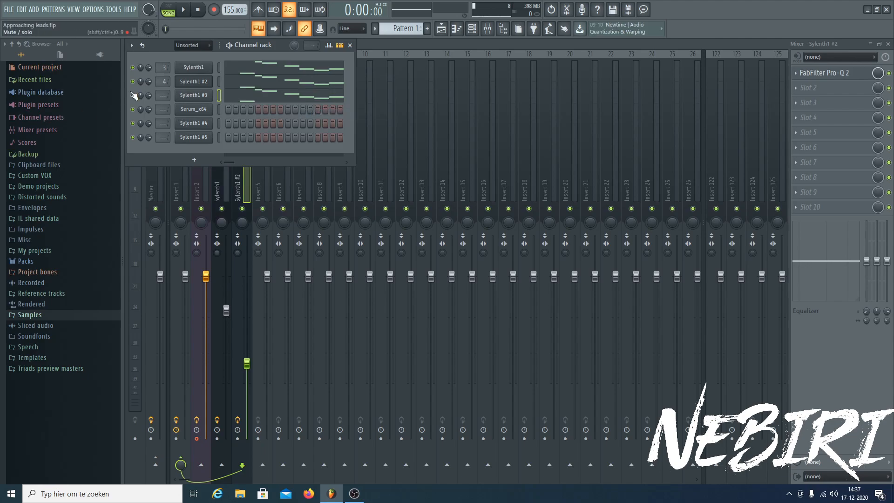
- Open Sylenth1 #3, play it soloed, and assign its Mod Env 1 to Pitch AB
{"action": "left_click", "coordinate": [201, 99]}
{"action": "key", "text": "space"}
{"action": "left_click_drag", "start_coordinate": [393, 197], "coordinate": [403, 118]}
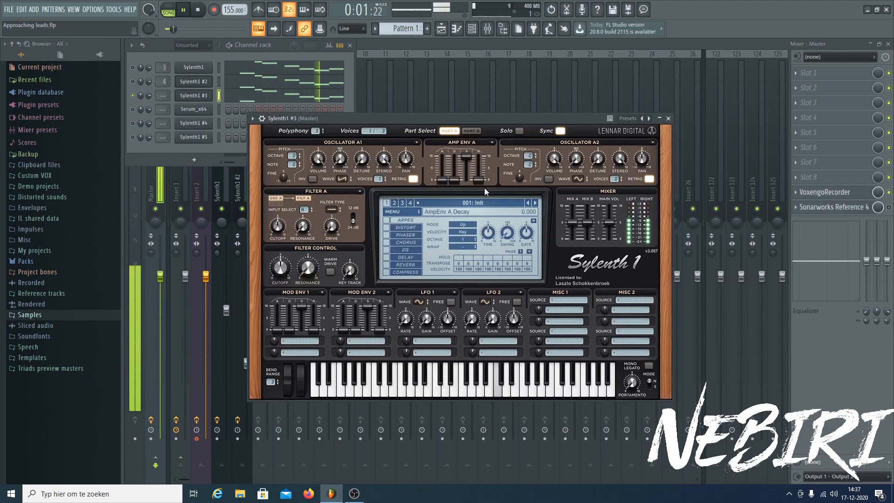
{"action": "left_click", "coordinate": [284, 342]}
{"action": "left_click", "coordinate": [308, 404]}
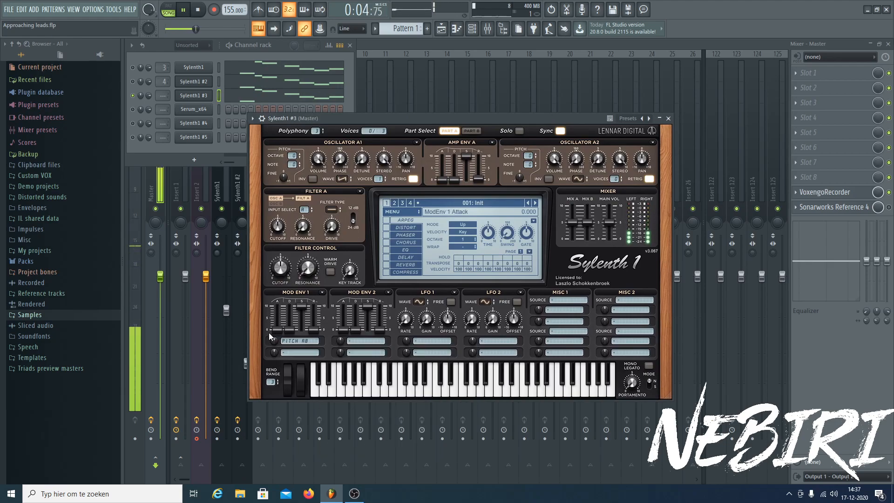
- Shape Mod Env 1 with a short decay, no sustain and a short release, and adjust the Amp Env A release
{"action": "left_click_drag", "start_coordinate": [291, 330], "coordinate": [292, 328]}
{"action": "left_click_drag", "start_coordinate": [302, 307], "coordinate": [303, 439]}
{"action": "left_click_drag", "start_coordinate": [312, 330], "coordinate": [315, 332]}
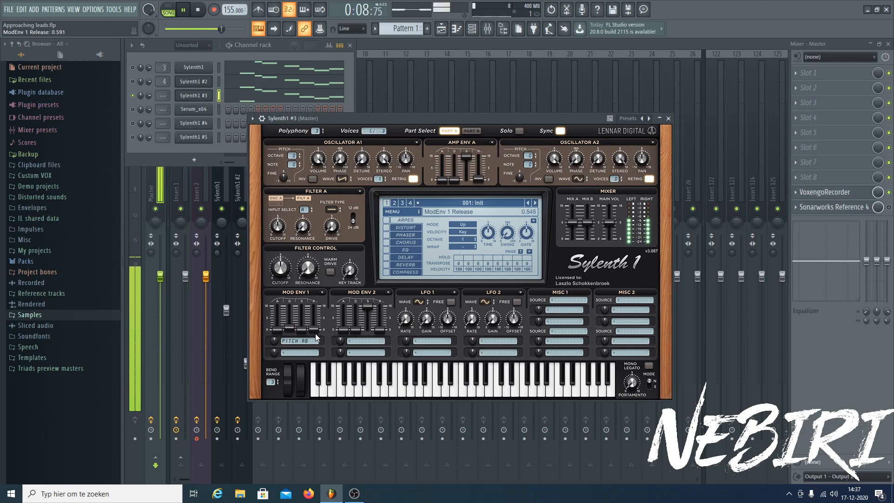
{"action": "left_click_drag", "start_coordinate": [482, 177], "coordinate": [482, 180]}
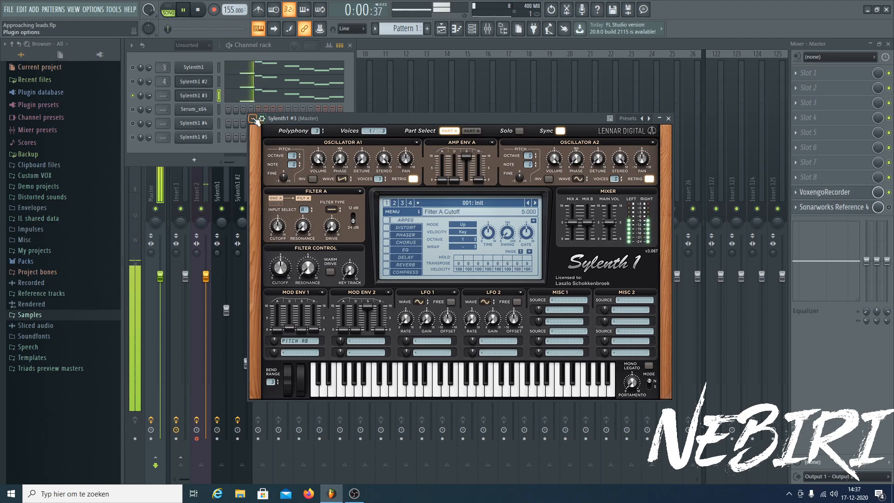
- Set the Sylenth1 #3 pitch bend range to 12 and open the options for the last tweaked parameter
{"action": "left_click_drag", "start_coordinate": [272, 385], "coordinate": [288, 303]}
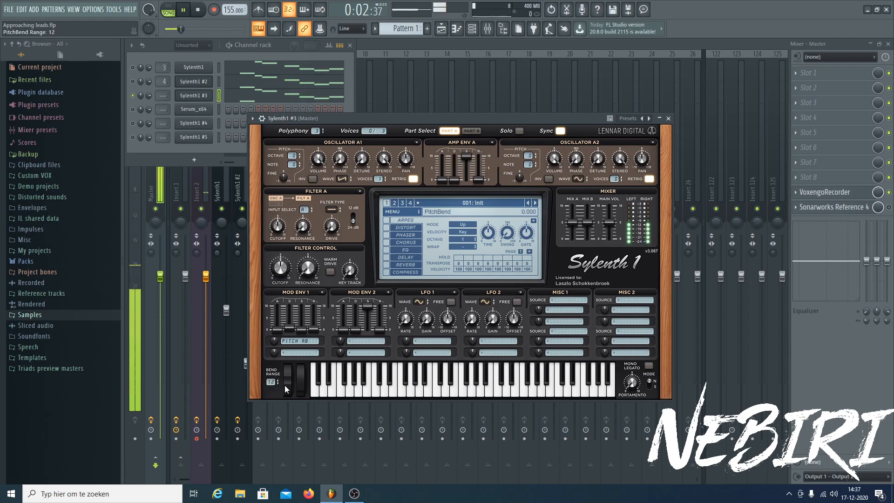
{"action": "left_click", "coordinate": [114, 9]}
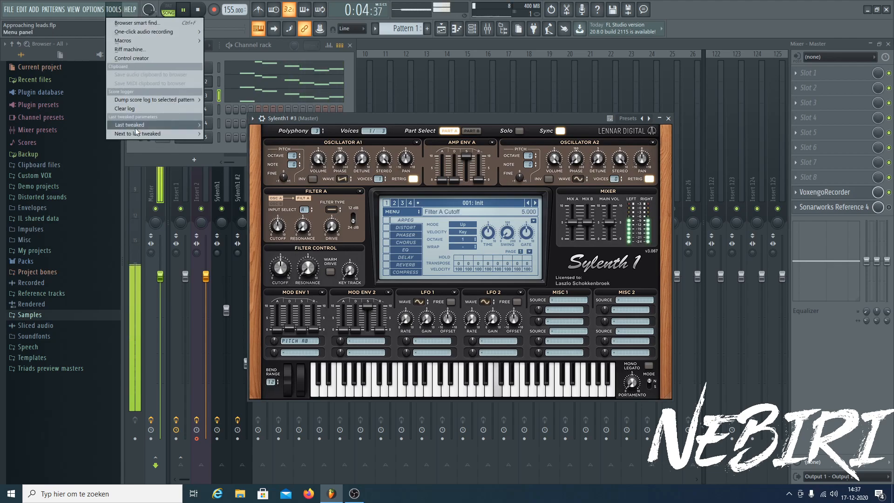
{"action": "mouse_move", "coordinate": [135, 125]}
{"action": "left_click", "coordinate": [250, 196]}
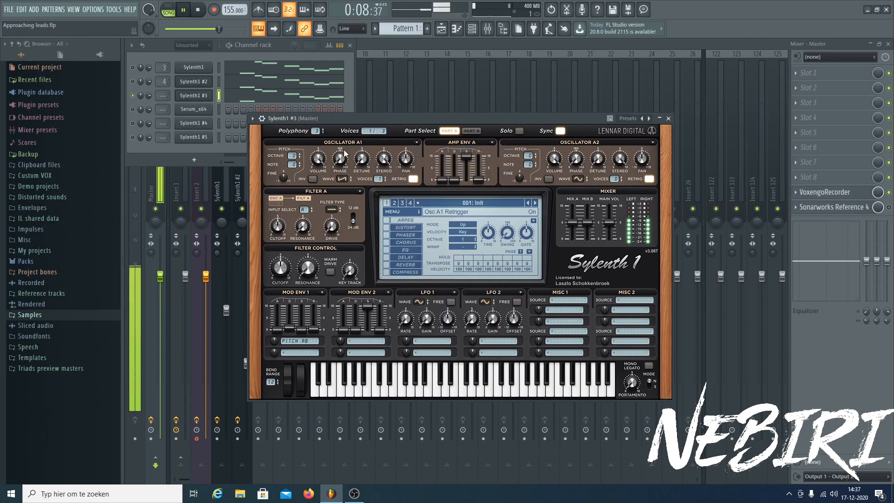
- Turn off retrigger on Sylenth1 #3 oscillator A1, set it to 8 voices, and detune it to about 5.333
{"action": "left_click_drag", "start_coordinate": [421, 117], "coordinate": [397, 137]}
{"action": "left_click", "coordinate": [388, 200]}
{"action": "left_click_drag", "start_coordinate": [355, 200], "coordinate": [385, 122]}
{"action": "left_click_drag", "start_coordinate": [338, 179], "coordinate": [362, 131]}
{"action": "key", "text": "space"}
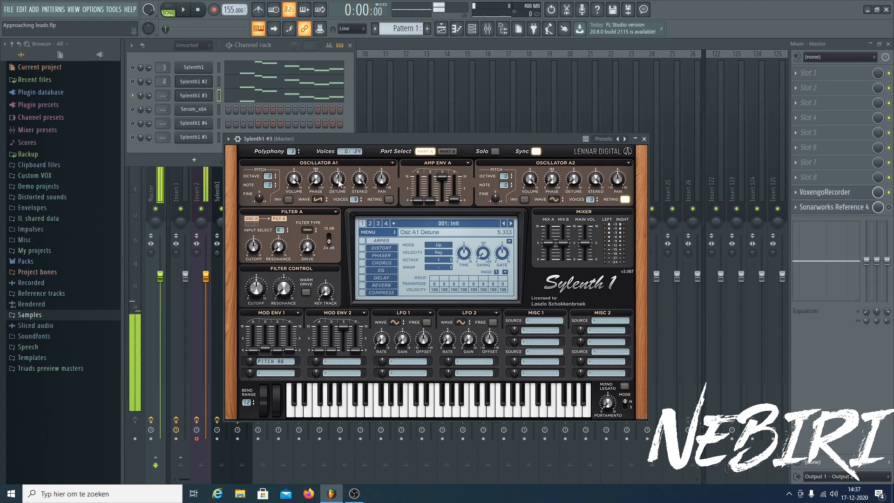
- Compare the Part A oscillator settings of Sylenth1 #2 with those of Sylenth1 #3
{"action": "right_click", "coordinate": [133, 81]}
{"action": "left_click", "coordinate": [181, 84]}
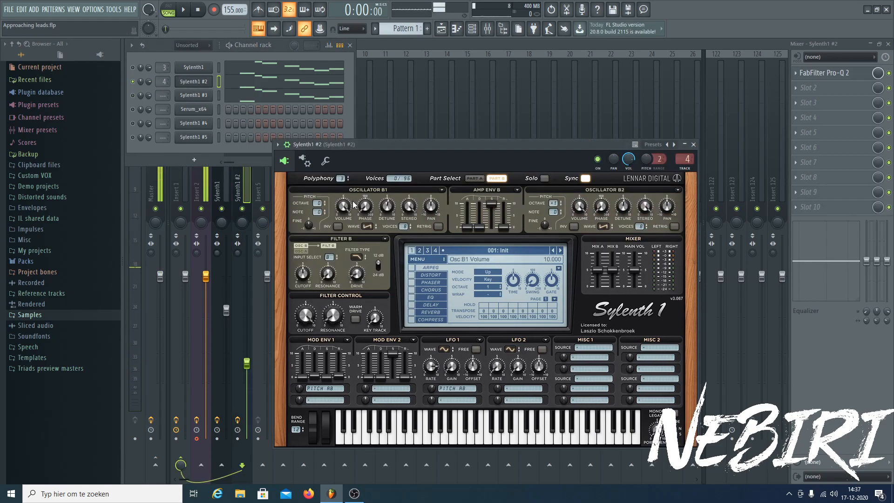
{"action": "left_click", "coordinate": [474, 178]}
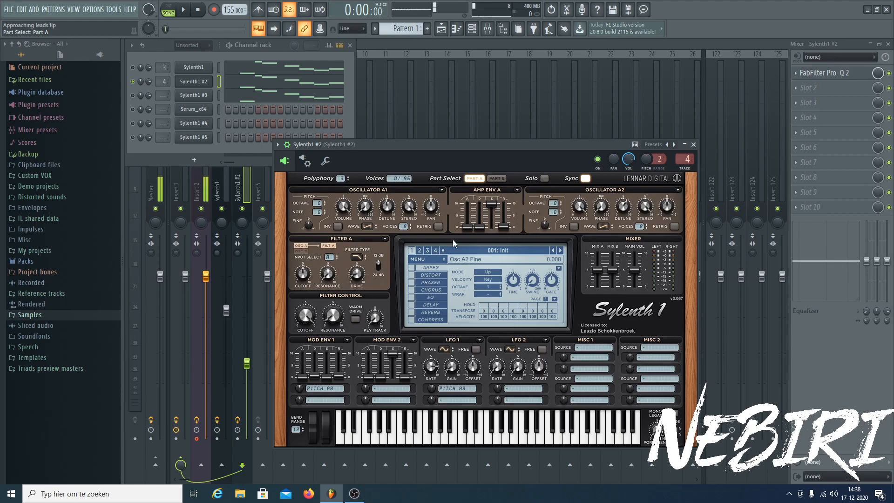
{"action": "left_click", "coordinate": [133, 96]}
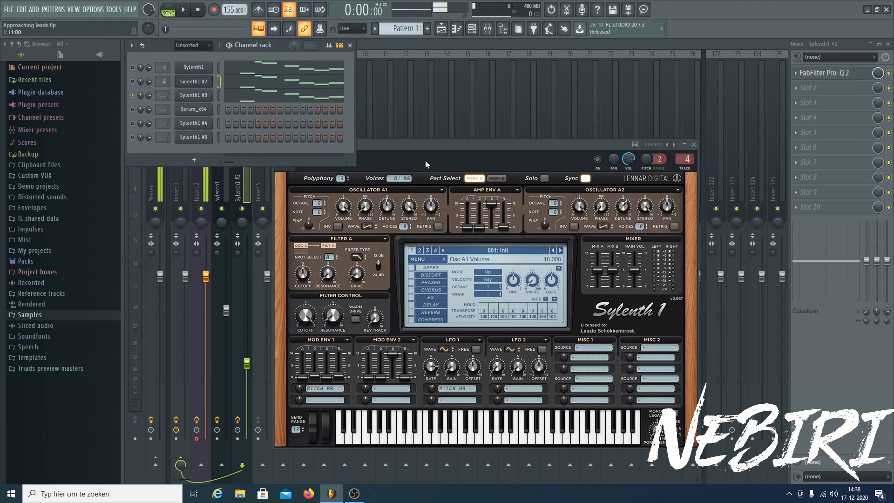
{"action": "left_click", "coordinate": [195, 97]}
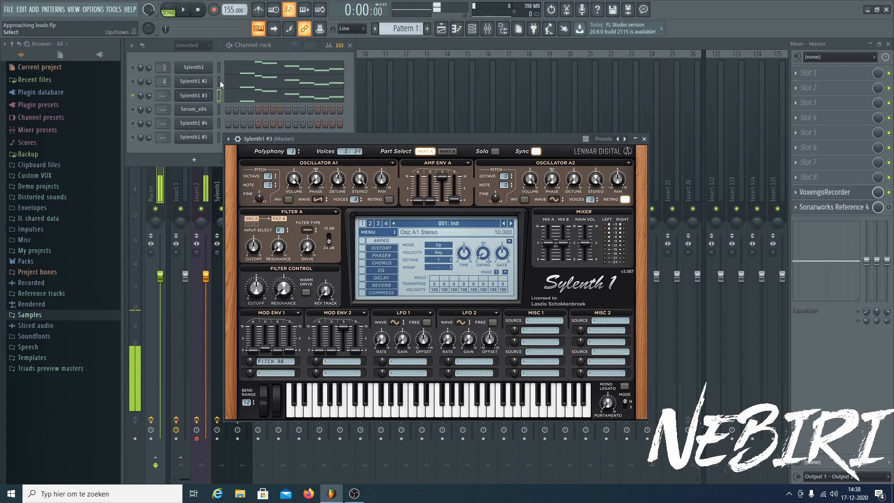
{"action": "left_click", "coordinate": [194, 81]}
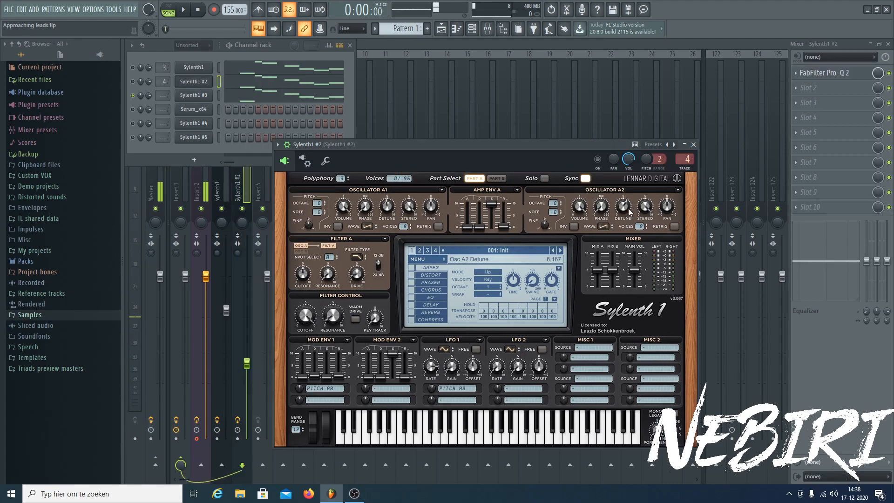
{"action": "left_click", "coordinate": [197, 96]}
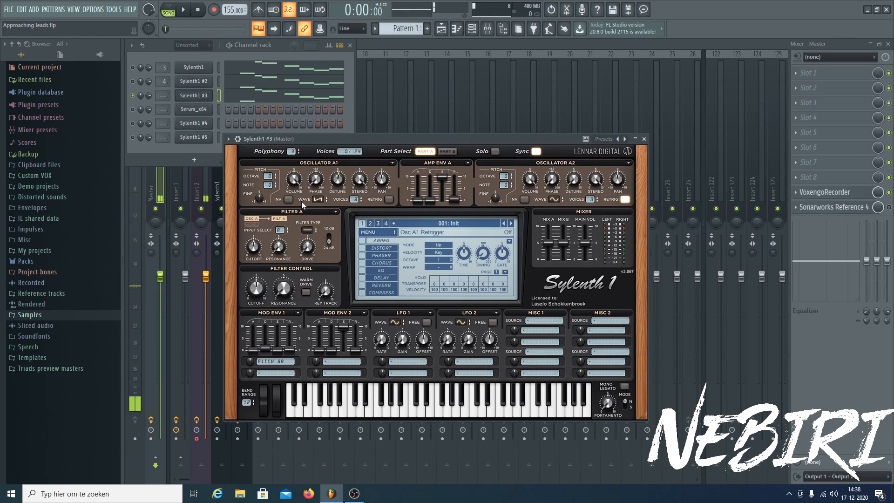
- Set Sylenth1 #3 oscillator A2 to a saw with 8 voices, retrigger off, detune about 6.367 and octave +1
{"action": "key", "text": "space"}
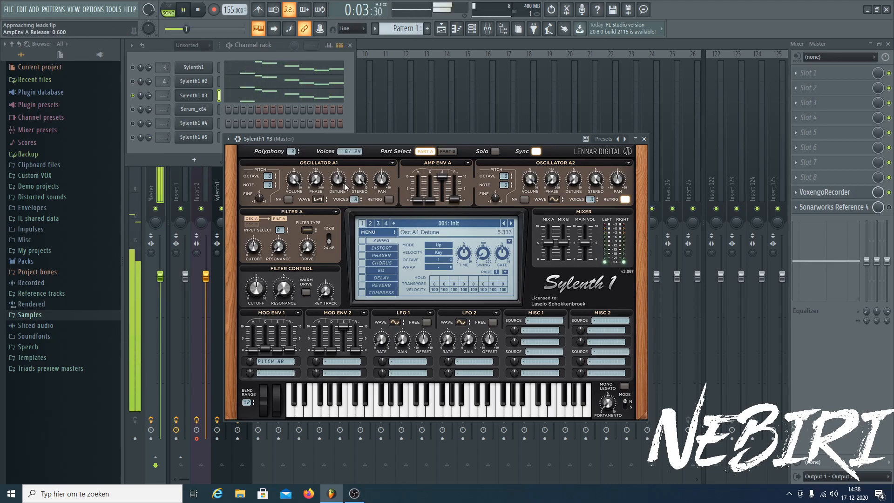
{"action": "left_click", "coordinate": [554, 199]}
{"action": "left_click", "coordinate": [561, 215]}
{"action": "left_click_drag", "start_coordinate": [591, 200], "coordinate": [605, 167]}
{"action": "left_click", "coordinate": [625, 199]}
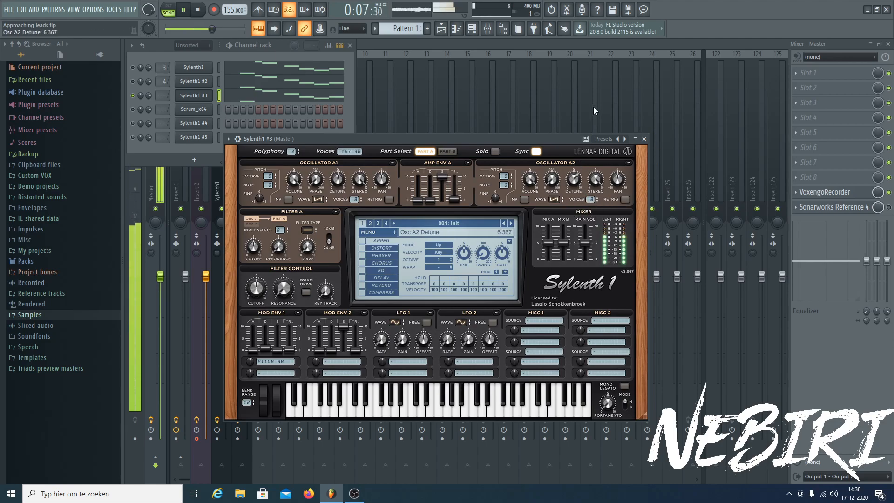
{"action": "left_click_drag", "start_coordinate": [500, 180], "coordinate": [505, 175]}
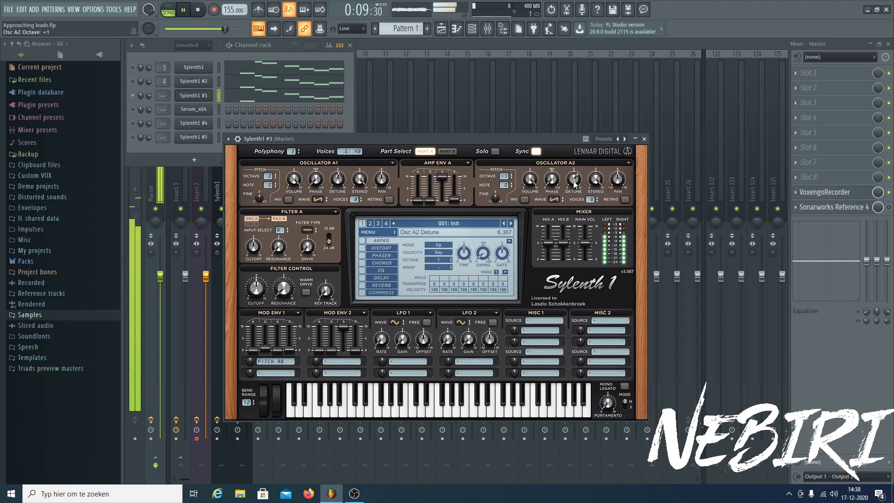
- Lower the Sylenth1 #3 oscillator A2 detune to about 6.2 and show the Part B oscillators
{"action": "scroll", "coordinate": [574, 188], "scroll_direction": "up", "scroll_amount": 1}
{"action": "left_click_drag", "start_coordinate": [572, 188], "coordinate": [574, 183]}
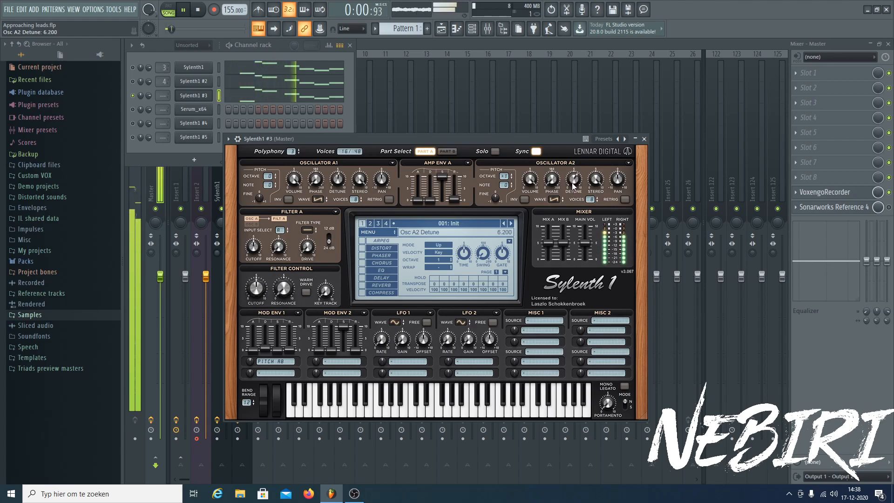
{"action": "left_click", "coordinate": [448, 151]}
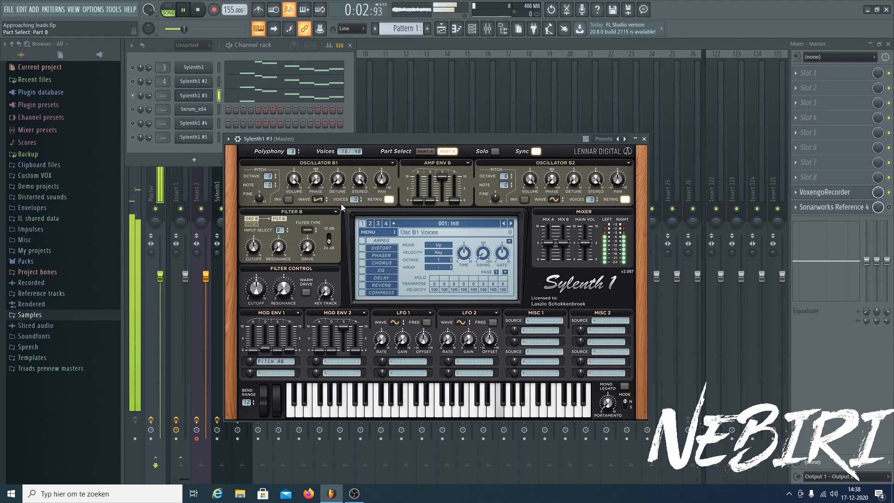
- Set Sylenth1 #3 oscillator B1 to a saw with 5 voices, retrigger off and detune about 5.7
{"action": "left_click_drag", "start_coordinate": [372, 162], "coordinate": [376, 140]}
{"action": "left_click", "coordinate": [389, 199]}
{"action": "left_click_drag", "start_coordinate": [338, 180], "coordinate": [357, 145]}
{"action": "left_click_drag", "start_coordinate": [359, 202], "coordinate": [354, 227]}
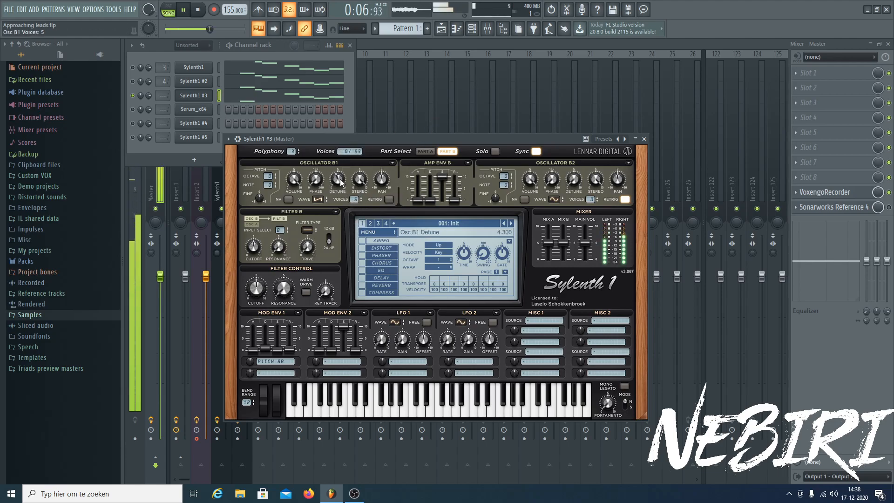
{"action": "left_click_drag", "start_coordinate": [354, 157], "coordinate": [347, 182]}
{"action": "key", "text": "space"}
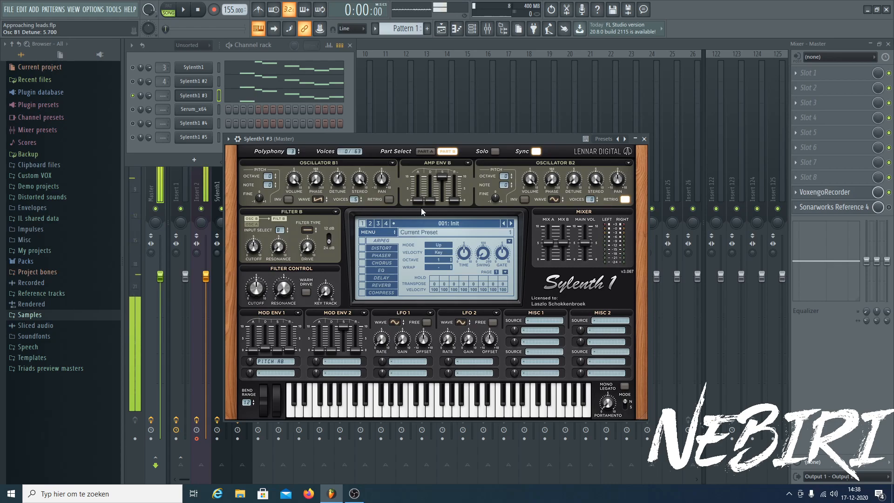
- Compare the Part B settings and amp envelope of Sylenth1 #2 with those of Sylenth1 #3
{"action": "left_click", "coordinate": [195, 81]}
{"action": "scroll", "coordinate": [508, 225], "scroll_direction": "up", "scroll_amount": 3}
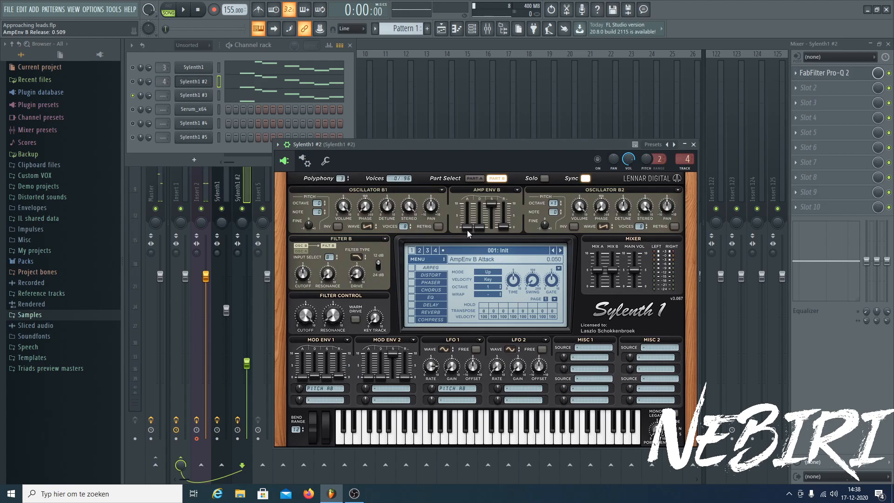
{"action": "left_click", "coordinate": [193, 96]}
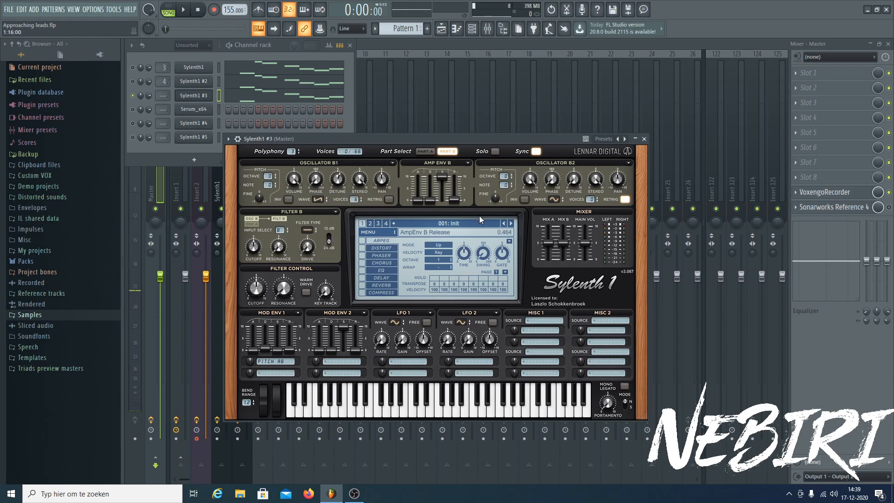
- Set Sylenth1 #3 oscillator B2 to a saw with 8 voices, octave +1, retrigger off and detune about 6.867
{"action": "left_click_drag", "start_coordinate": [589, 200], "coordinate": [609, 138]}
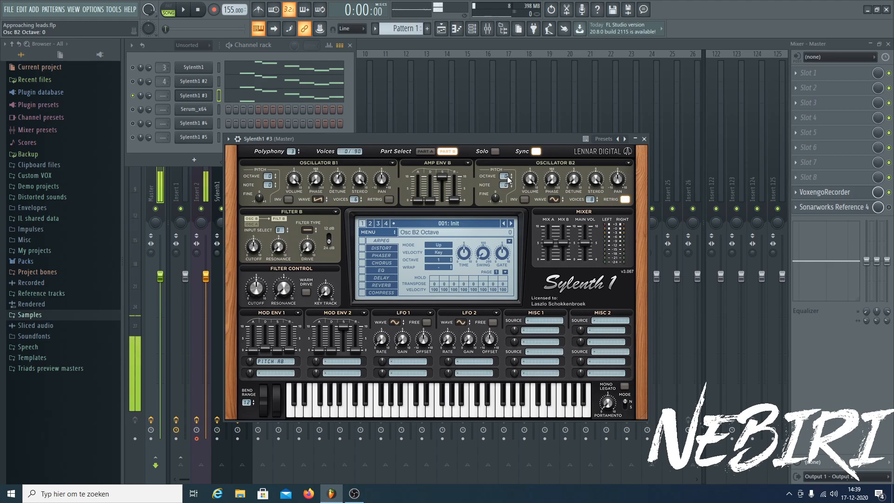
{"action": "key", "text": "space"}
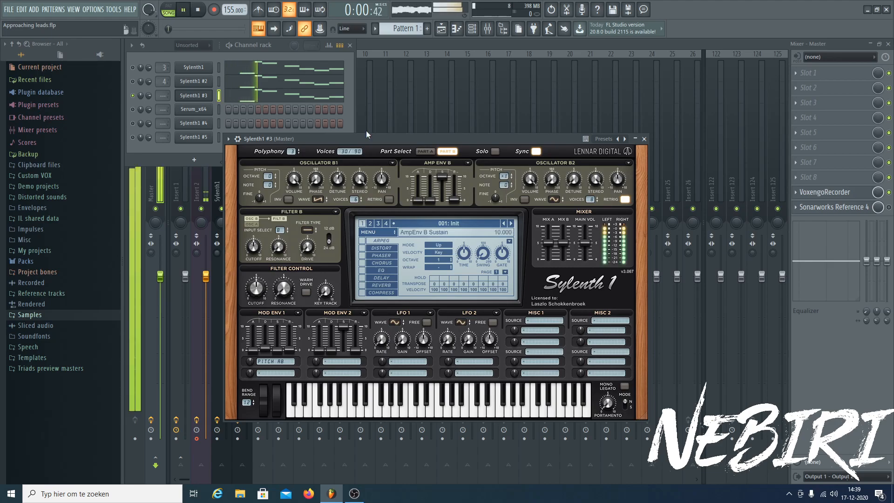
{"action": "left_click", "coordinate": [554, 200]}
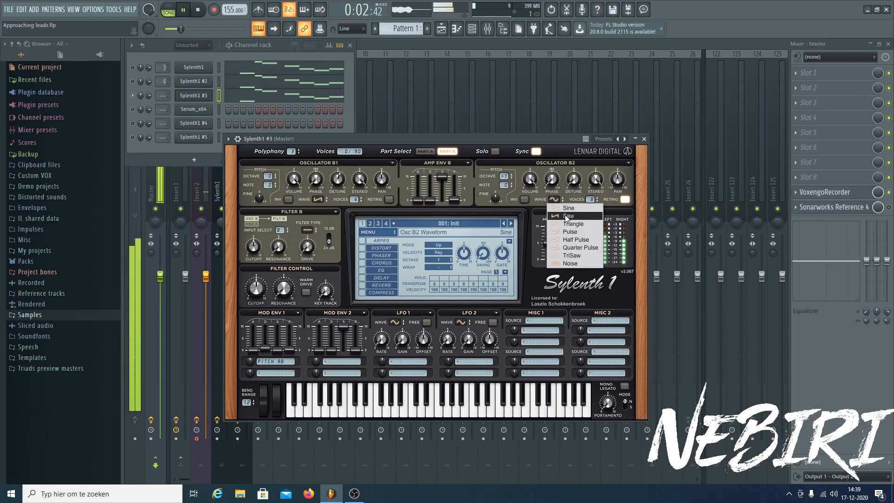
{"action": "left_click", "coordinate": [569, 216]}
{"action": "left_click_drag", "start_coordinate": [580, 172], "coordinate": [612, 117]}
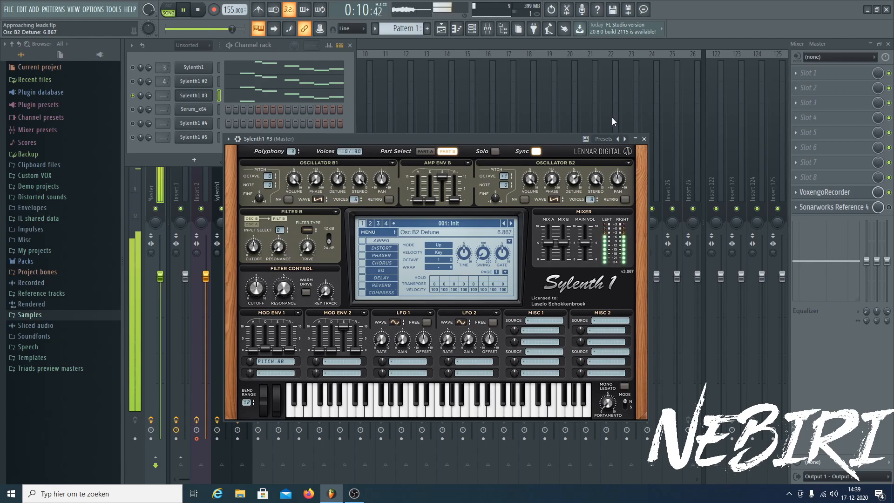
- Refine the detunes of the second oscillators during playback, to about 5.867 for A2 and about 6.3 for B2
{"action": "left_click", "coordinate": [425, 152]}
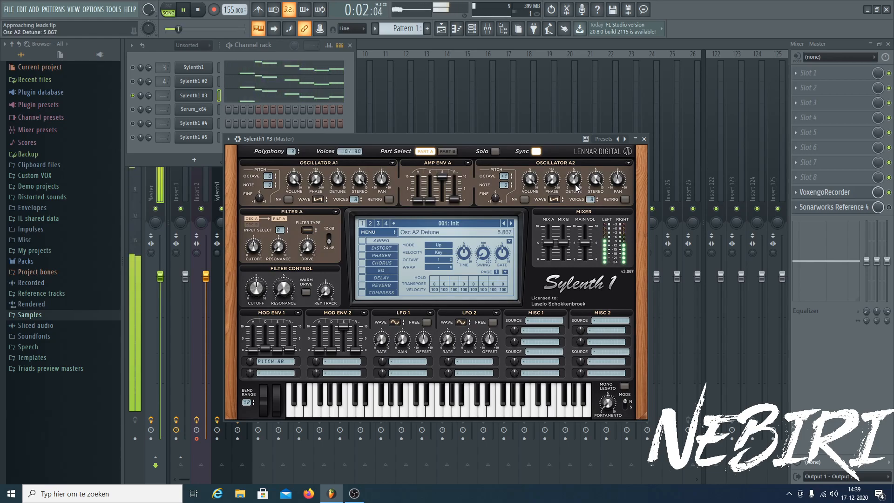
{"action": "left_click", "coordinate": [447, 151]}
{"action": "left_click_drag", "start_coordinate": [580, 191], "coordinate": [578, 185]}
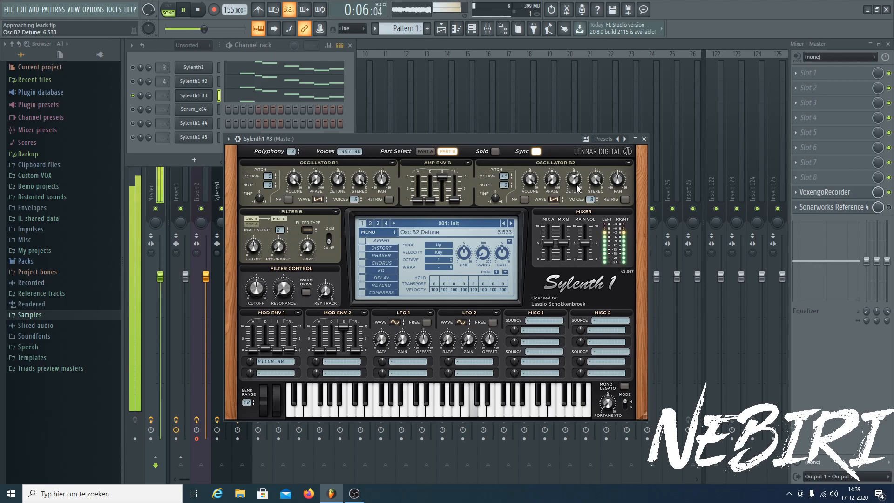
{"action": "left_click_drag", "start_coordinate": [577, 183], "coordinate": [577, 191]}
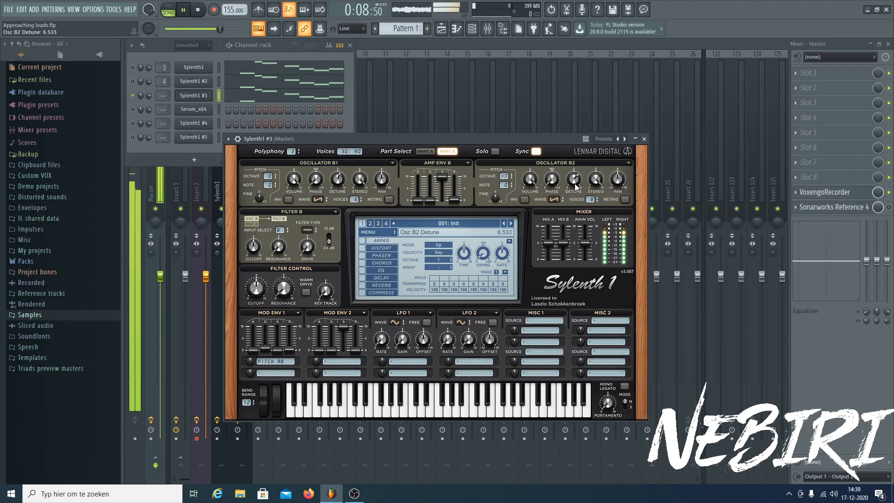
{"action": "left_click", "coordinate": [425, 151]}
{"action": "key", "text": "space"}
{"action": "left_click", "coordinate": [448, 151]}
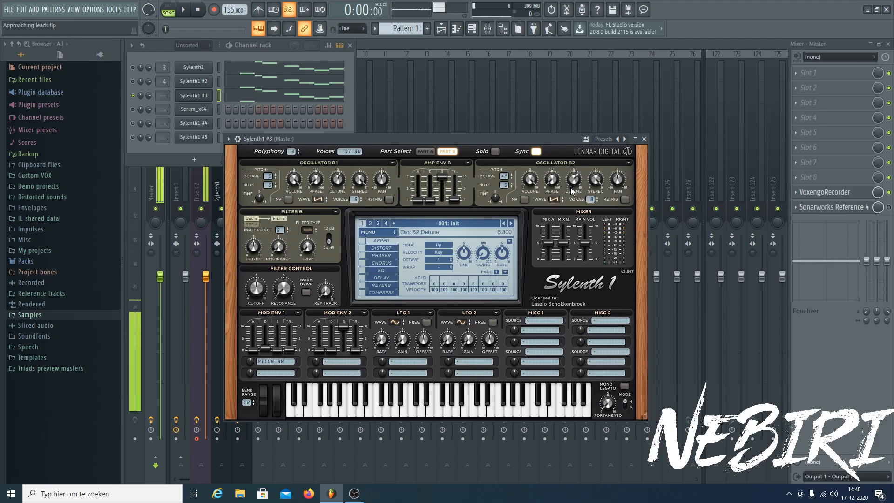
- Switch Filter A of Sylenth1 #3 to low-pass and raise its drive to about 0.9
{"action": "left_click", "coordinate": [425, 151]}
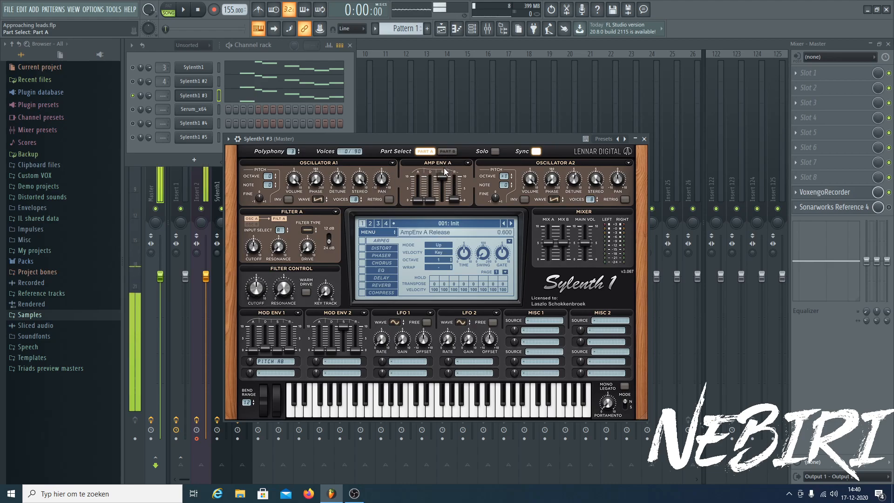
{"action": "left_click", "coordinate": [315, 248]}
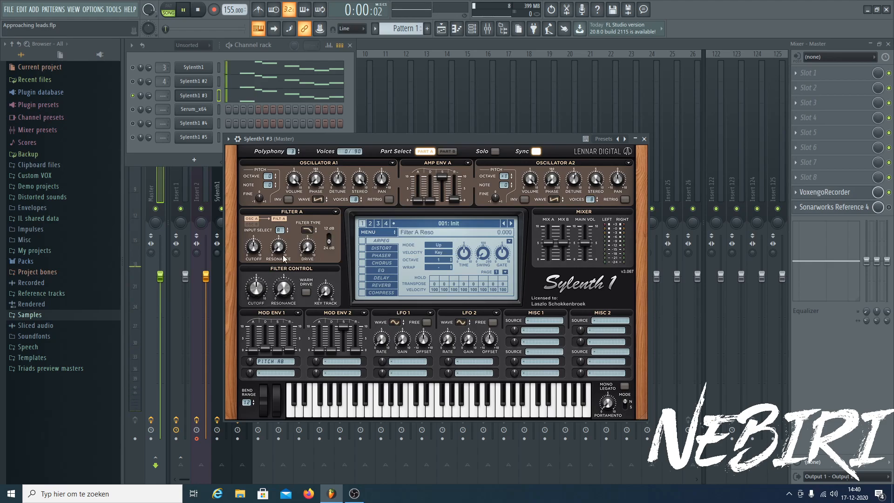
{"action": "key", "text": "space"}
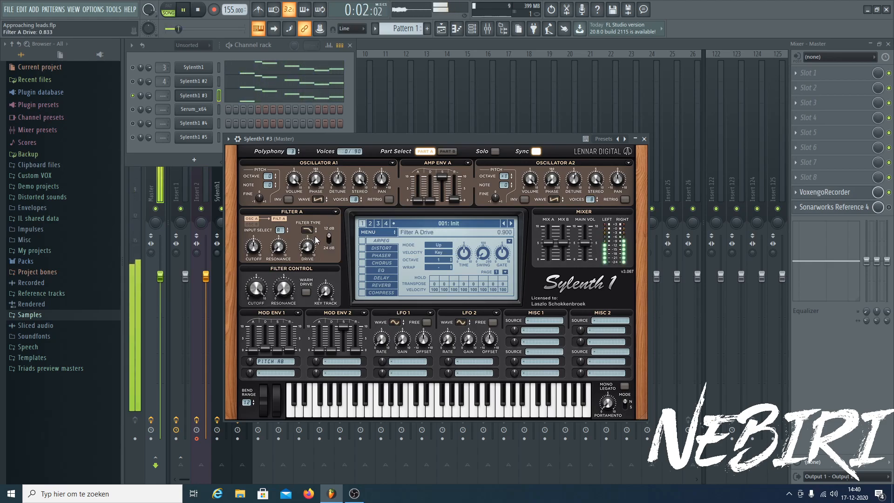
- Switch Filter B to low-pass as well and set the filter control resonance to about 0.667
{"action": "left_click", "coordinate": [449, 152]}
{"action": "left_click", "coordinate": [309, 230]}
{"action": "left_click", "coordinate": [321, 240]}
{"action": "left_click", "coordinate": [291, 286]}
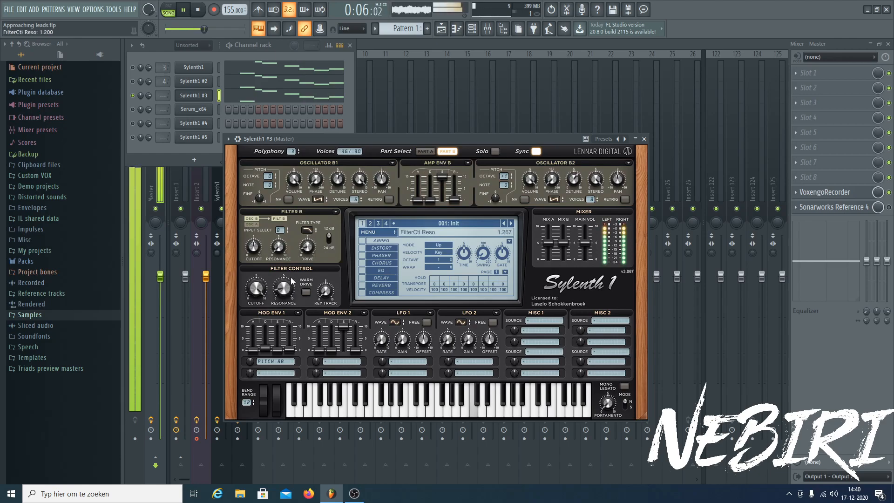
{"action": "key", "text": "space"}
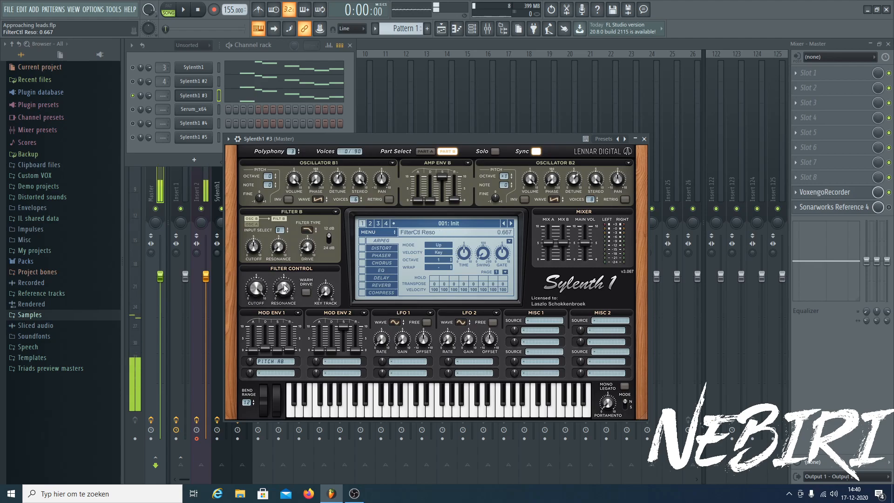
- Route LFO 1 to Pitch A and B with a 1/128 rate and a Sample And Hold waveform
{"action": "left_click", "coordinate": [407, 361]}
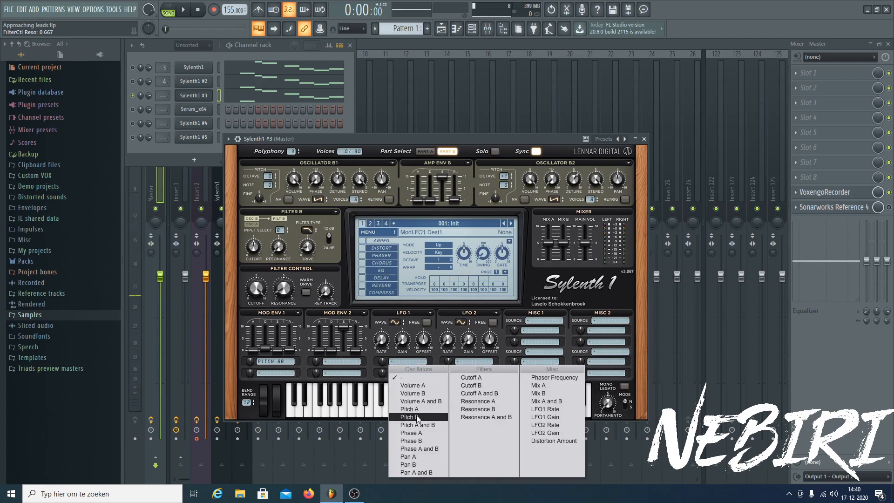
{"action": "left_click", "coordinate": [419, 425]}
{"action": "key", "text": "space"}
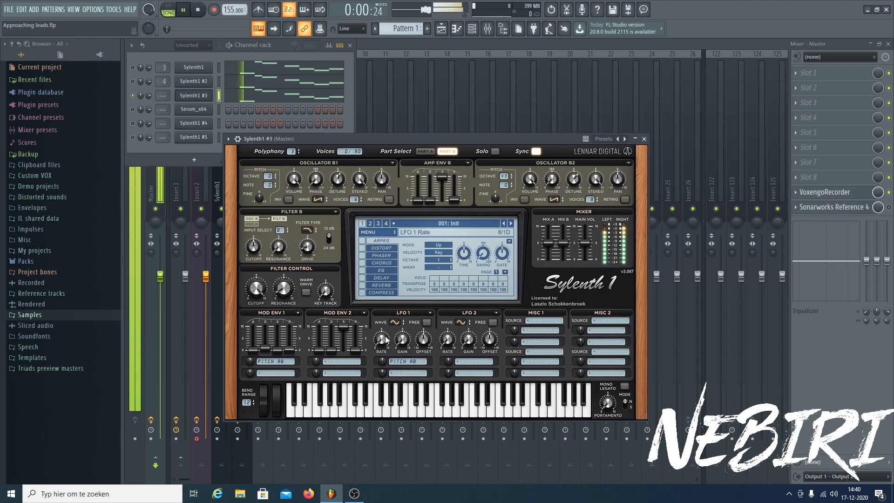
{"action": "left_click", "coordinate": [395, 322]}
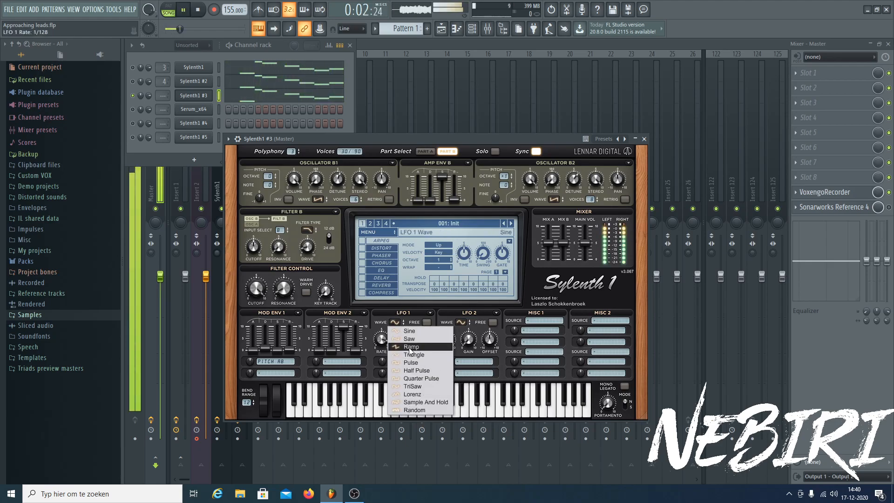
{"action": "left_click", "coordinate": [410, 402]}
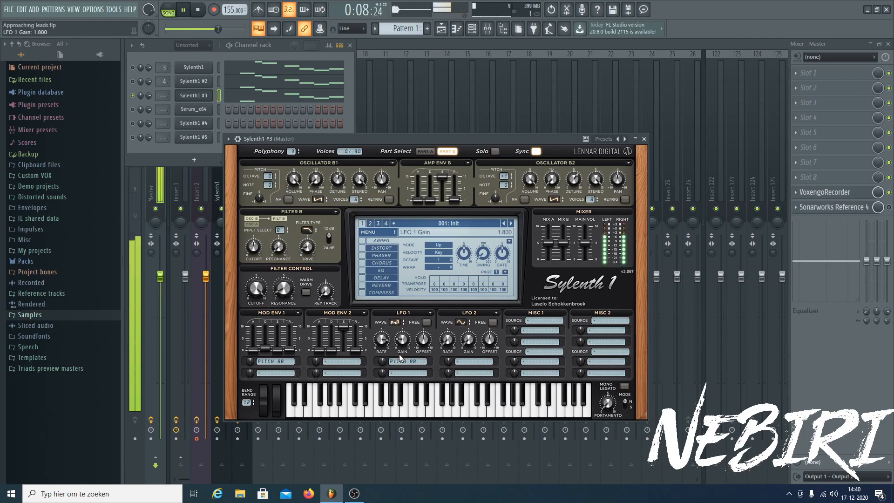
- Adjust the LFO 1 gain by ear and set its Pitch A and B modulation amount to about 1.067
{"action": "scroll", "coordinate": [404, 348], "scroll_direction": "down", "scroll_amount": 2}
{"action": "scroll", "coordinate": [385, 346], "scroll_direction": "down", "scroll_amount": 2}
{"action": "scroll", "coordinate": [404, 345], "scroll_direction": "down", "scroll_amount": 1}
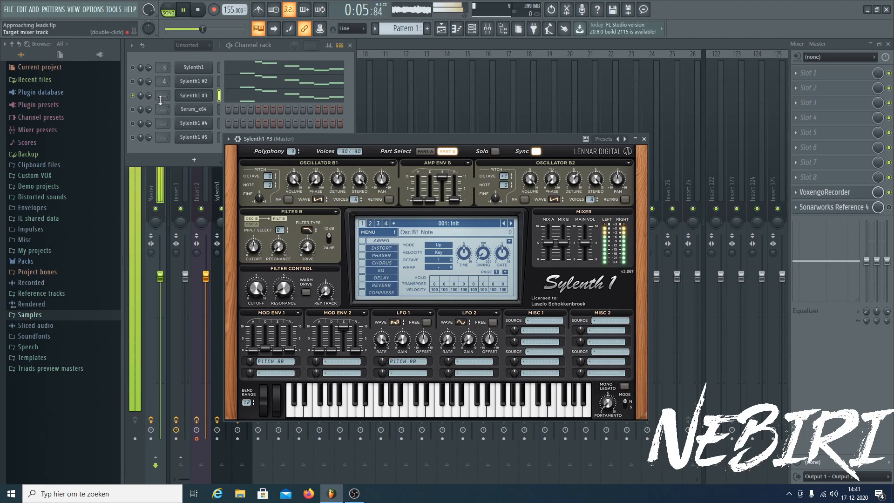
{"action": "left_click", "coordinate": [384, 363]}
{"action": "left_click", "coordinate": [385, 340]}
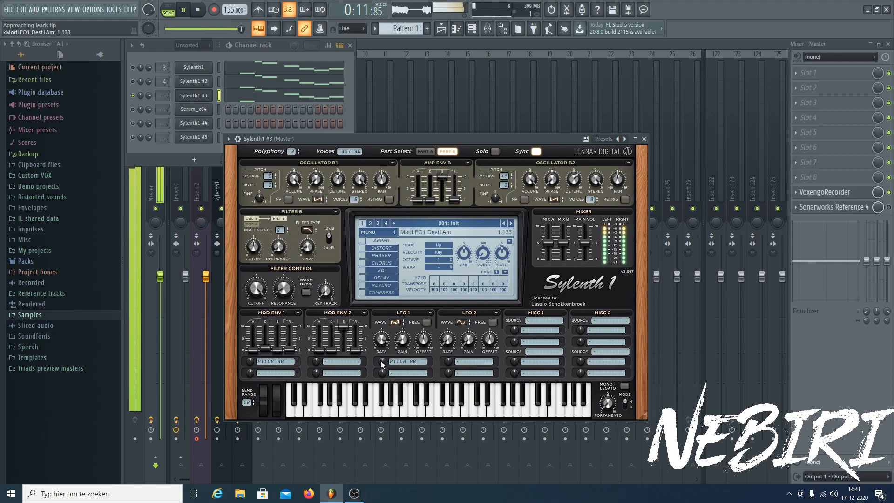
{"action": "scroll", "coordinate": [383, 363], "scroll_direction": "down", "scroll_amount": 3}
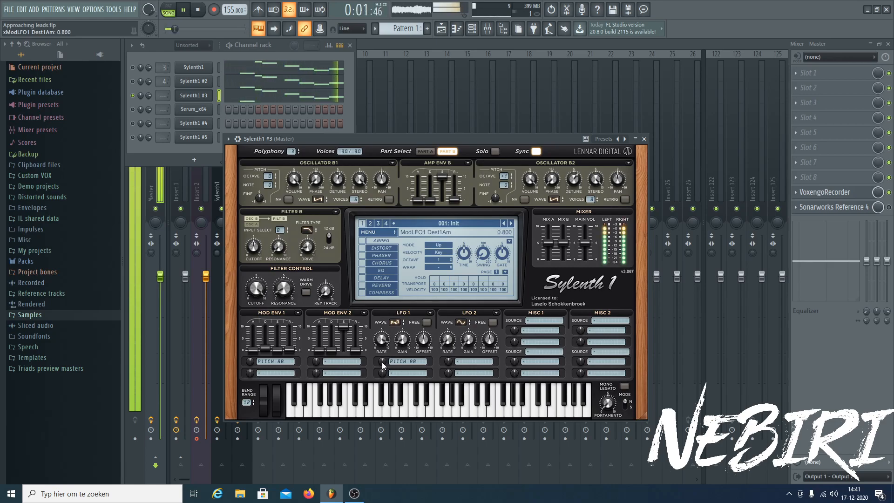
{"action": "scroll", "coordinate": [384, 363], "scroll_direction": "down", "scroll_amount": 1}
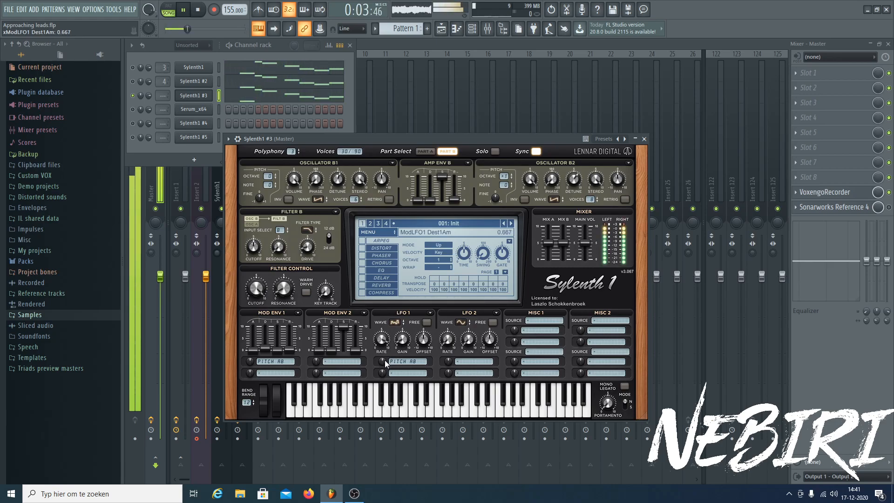
{"action": "scroll", "coordinate": [386, 360], "scroll_direction": "up", "scroll_amount": 10}
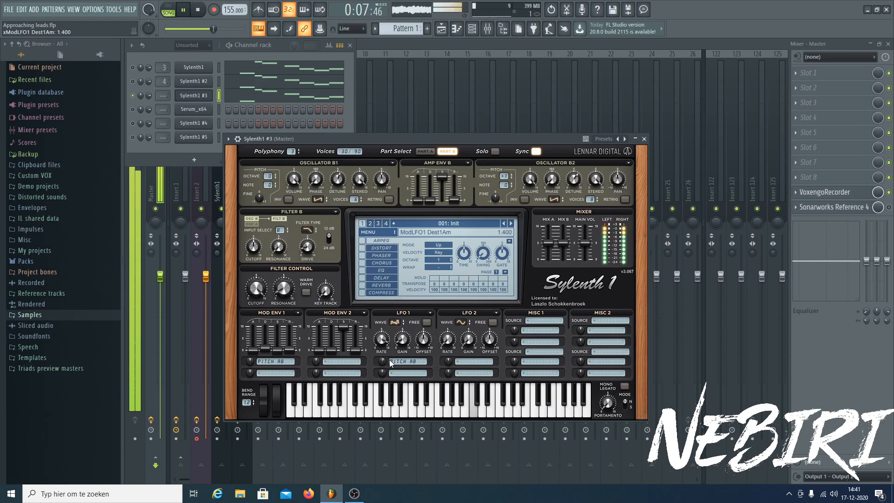
{"action": "scroll", "coordinate": [384, 363], "scroll_direction": "down", "scroll_amount": 2}
{"action": "scroll", "coordinate": [384, 367], "scroll_direction": "down", "scroll_amount": 1}
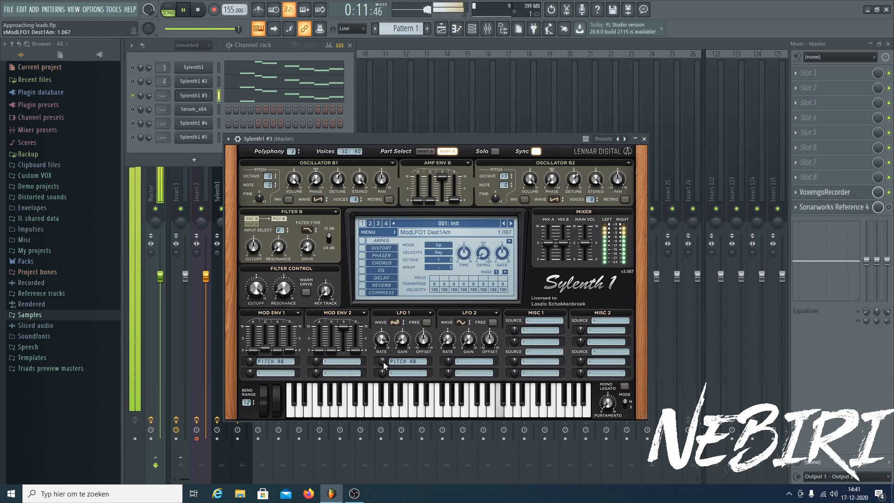
{"action": "key", "text": "space"}
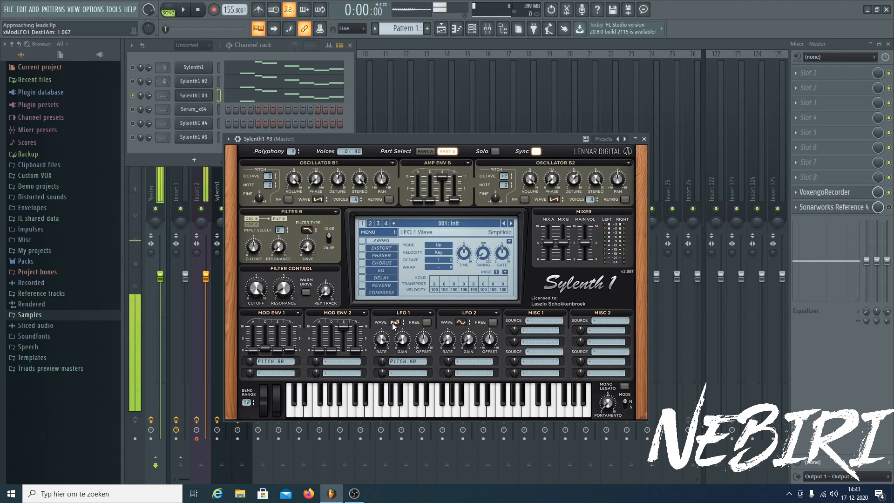
- Route Sylenth1 #3 to mixer track 5 and lower that track's volume during playback
{"action": "key", "text": "space"}
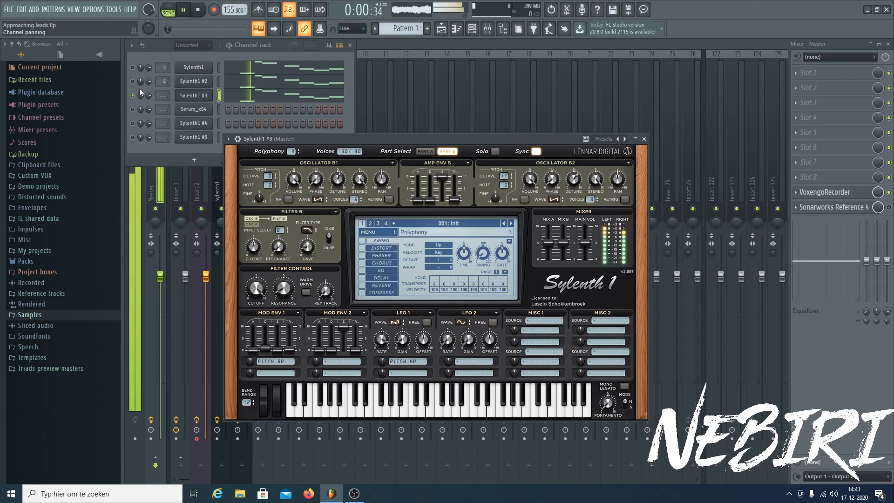
{"action": "left_click", "coordinate": [238, 139]}
{"action": "key", "text": "ctrl+l"}
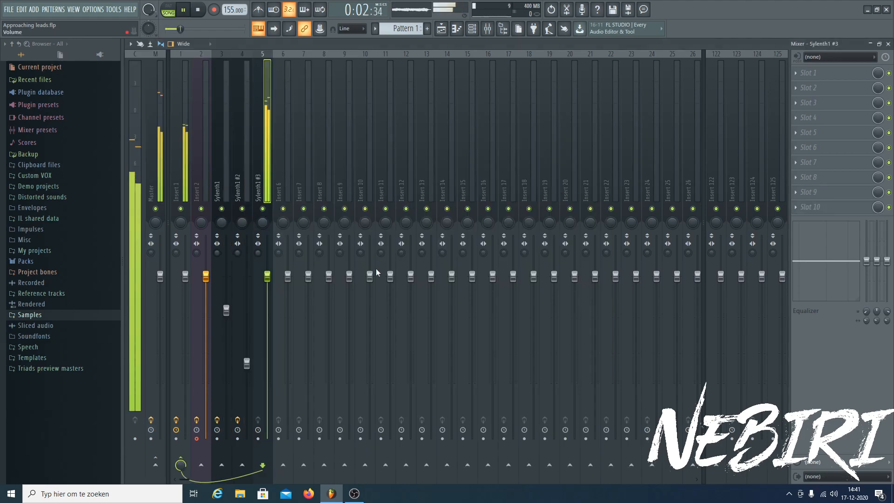
{"action": "left_click_drag", "start_coordinate": [267, 277], "coordinate": [267, 304]}
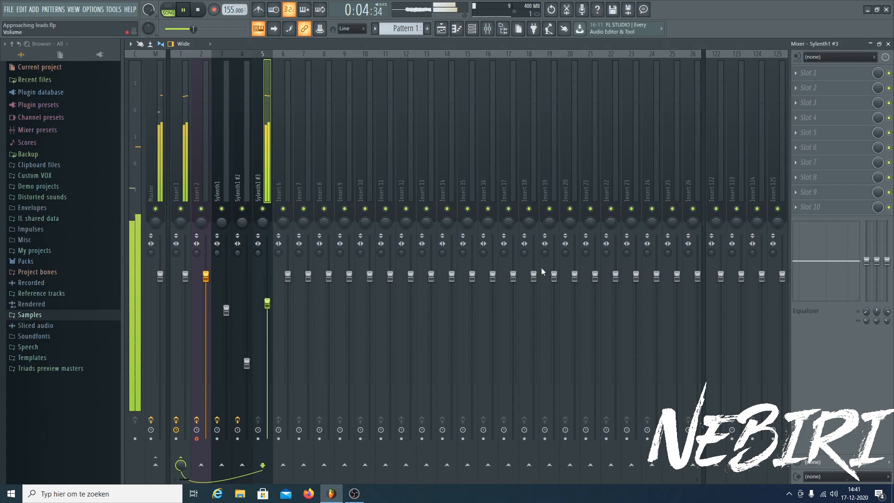
- Add FabFilter Pro-Q 2 to the Sylenth1 #3 mixer track with a 24 dB/oct low cut at about 282 Hz
{"action": "left_click", "coordinate": [838, 84]}
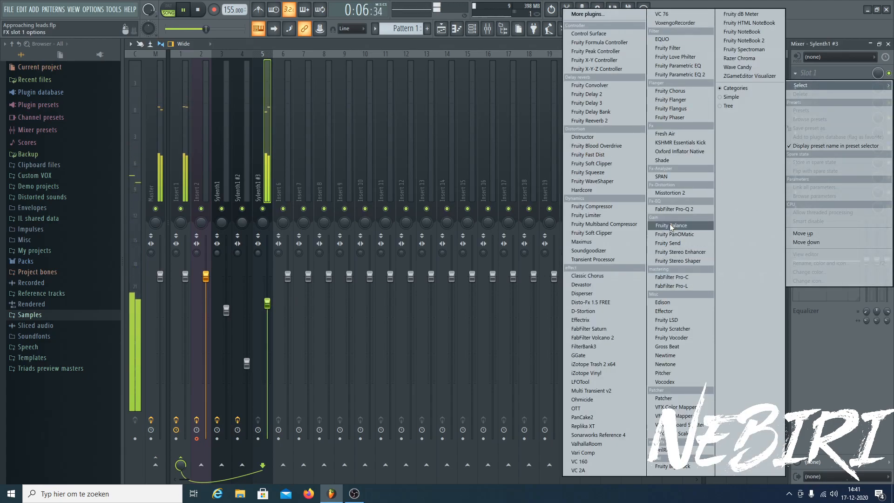
{"action": "left_click", "coordinate": [680, 209]}
{"action": "left_click_drag", "start_coordinate": [317, 228], "coordinate": [337, 228]}
{"action": "left_click", "coordinate": [234, 327]}
{"action": "left_click", "coordinate": [241, 359]}
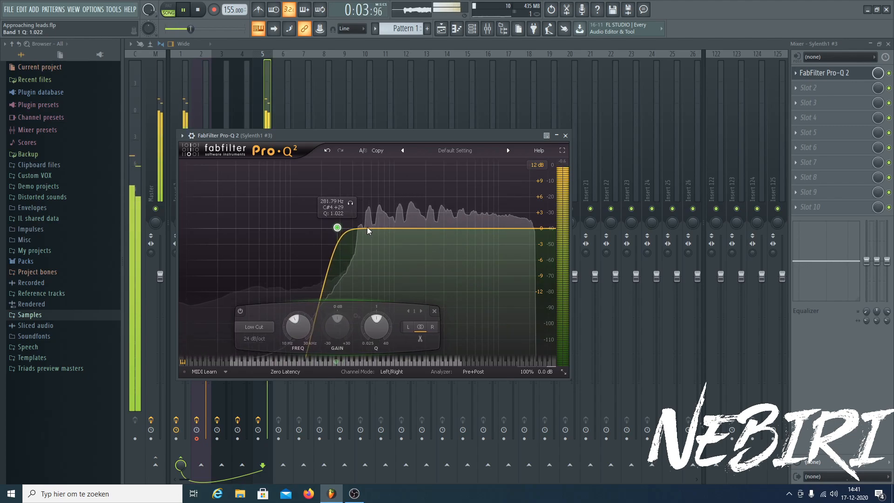
- Add a bell boost of about 0.6 dB near 10 kHz to the Sylenth1 #3 equalizer
{"action": "left_click", "coordinate": [483, 227]}
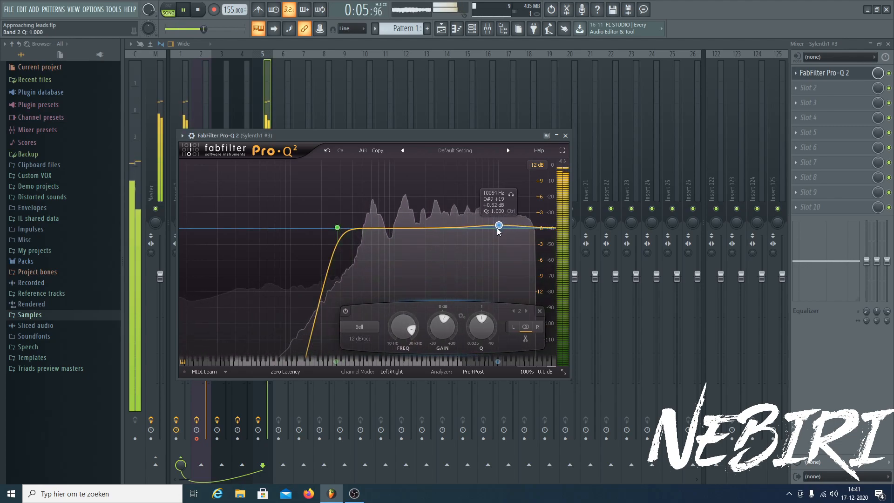
{"action": "left_click", "coordinate": [565, 135]}
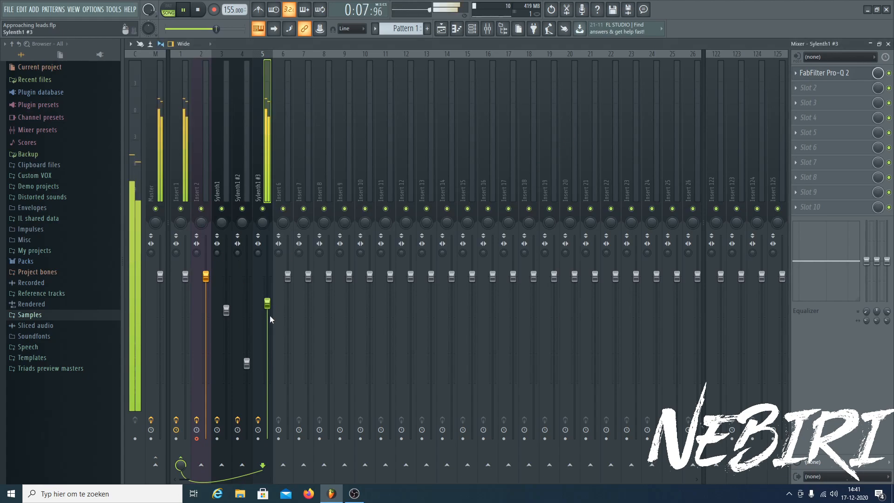
- Pull the Sylenth1 #3 mixer volume fully down and re-enable the Sylenth1 and Sylenth1 #2 channels
{"action": "left_click_drag", "start_coordinate": [268, 305], "coordinate": [267, 437]}
{"action": "key", "text": "space"}
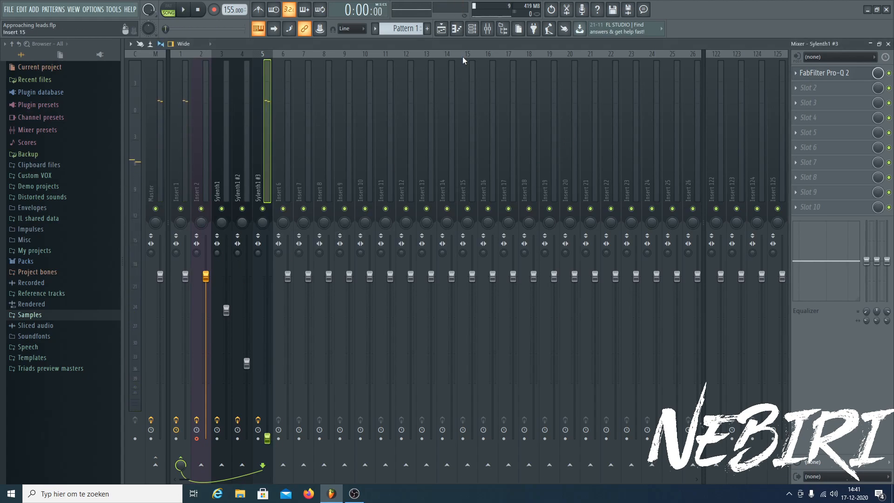
{"action": "left_click", "coordinate": [488, 29]}
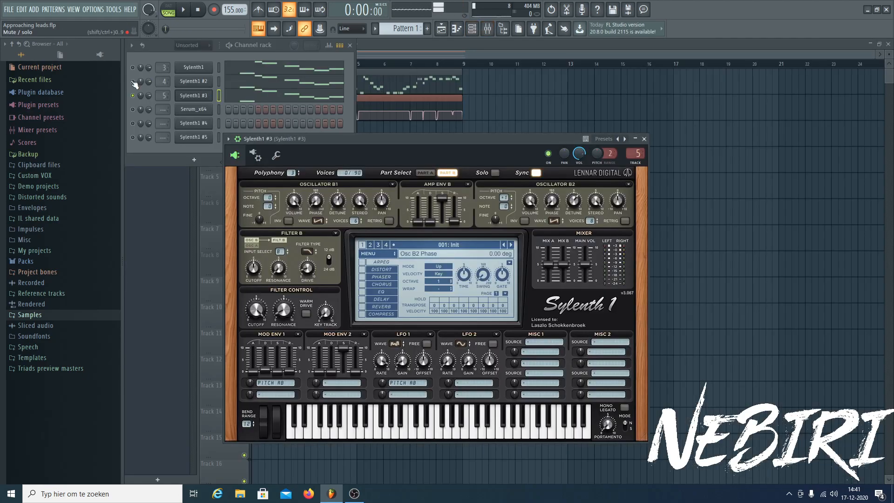
{"action": "left_click", "coordinate": [488, 29]}
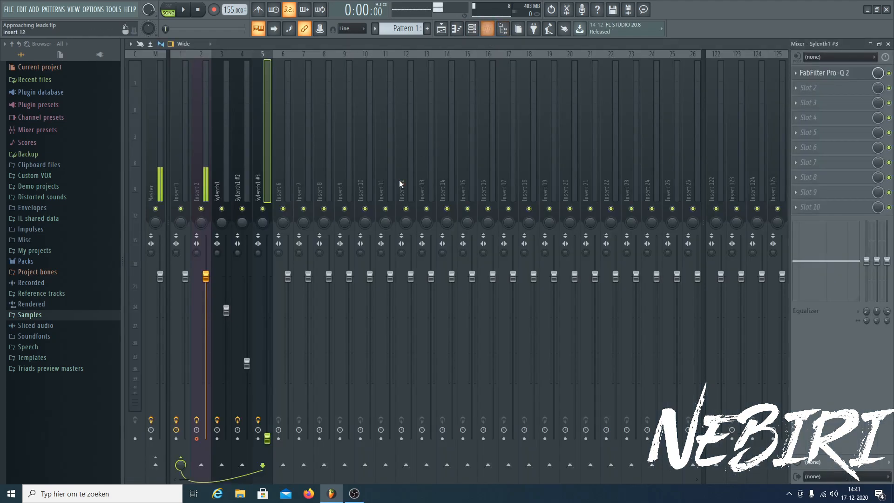
{"action": "key", "text": "Left"}
{"action": "key", "text": "Left"}
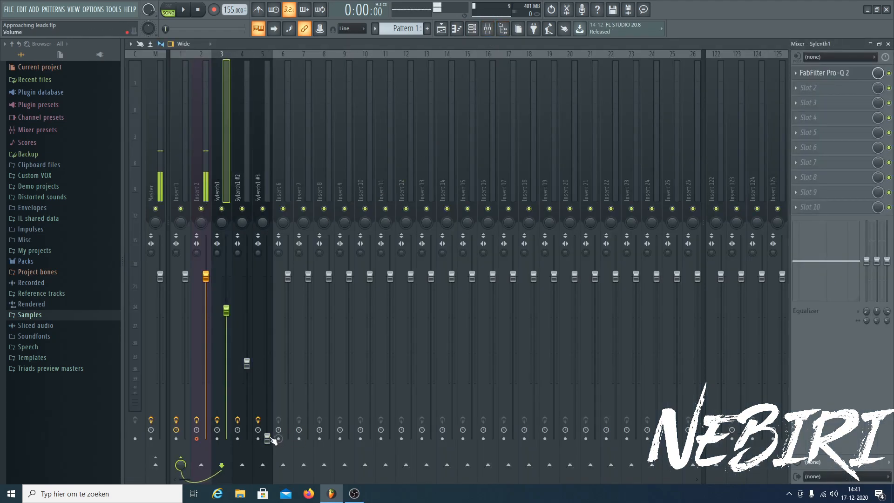
{"action": "left_click", "coordinate": [268, 438]}
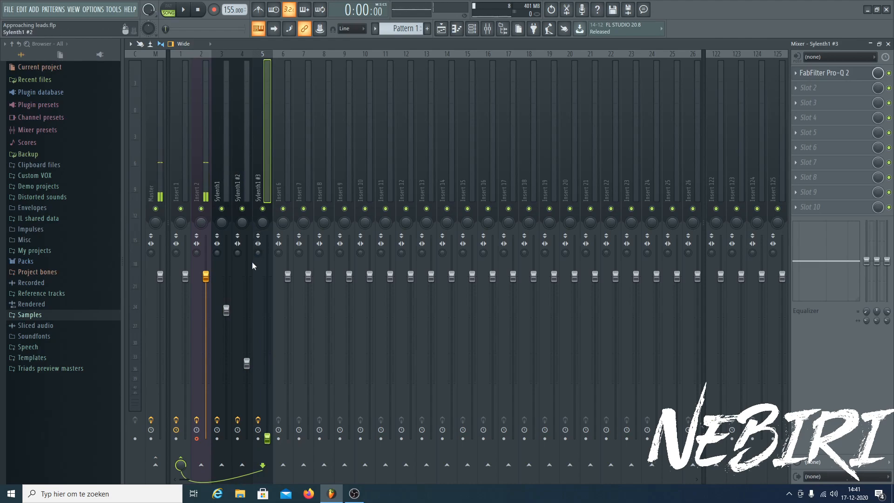
- Raise the Sylenth1 #3 mixer volume by ear against the other two leads during playback, checking the blend with its mute
{"action": "key", "text": "space"}
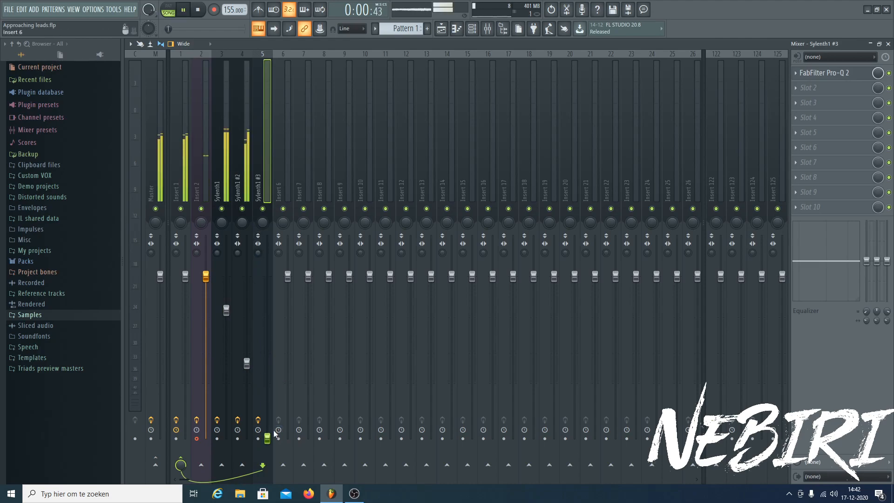
{"action": "left_click_drag", "start_coordinate": [267, 435], "coordinate": [267, 344]}
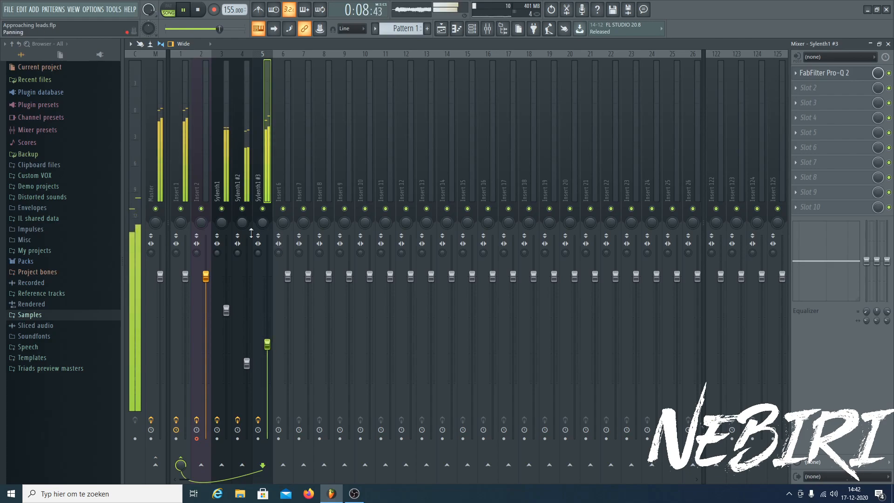
{"action": "left_click", "coordinate": [263, 209]}
{"action": "left_click", "coordinate": [263, 209]}
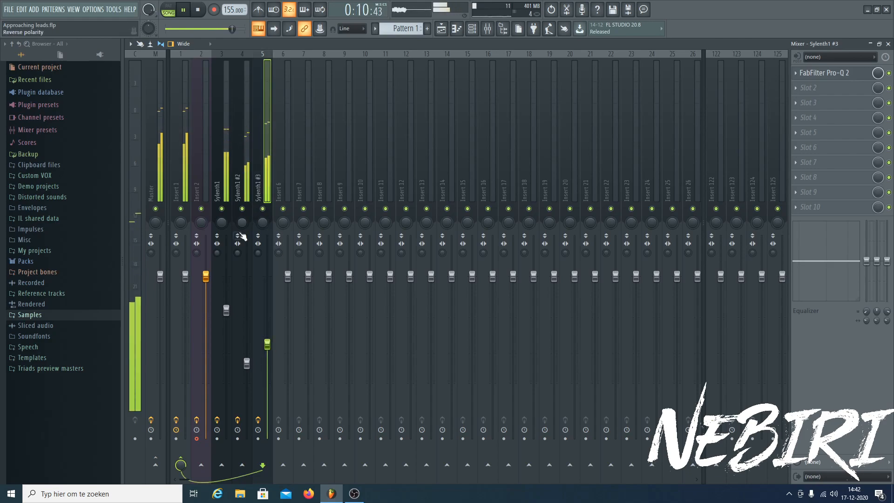
- Raise the Sylenth1 mixer track's volume slightly and nudge Sylenth1 #3 up by ear
{"action": "left_click_drag", "start_coordinate": [226, 309], "coordinate": [226, 296]}
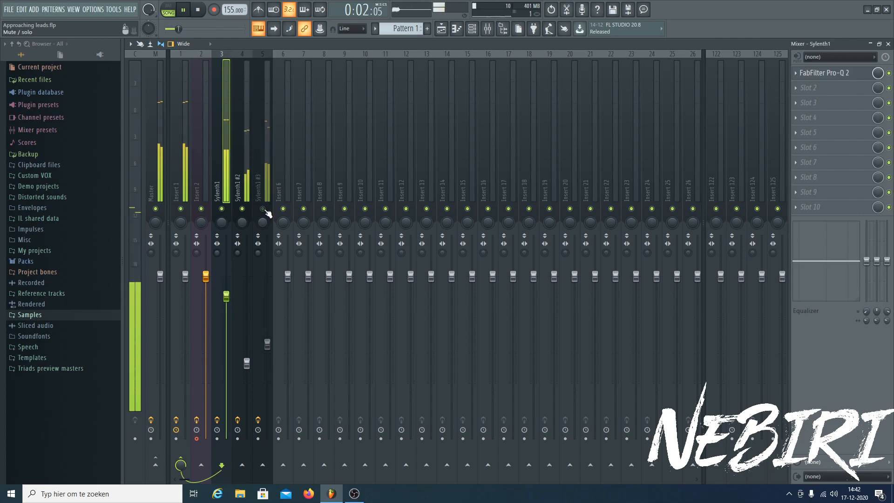
{"action": "left_click", "coordinate": [268, 344]}
{"action": "key", "text": "space"}
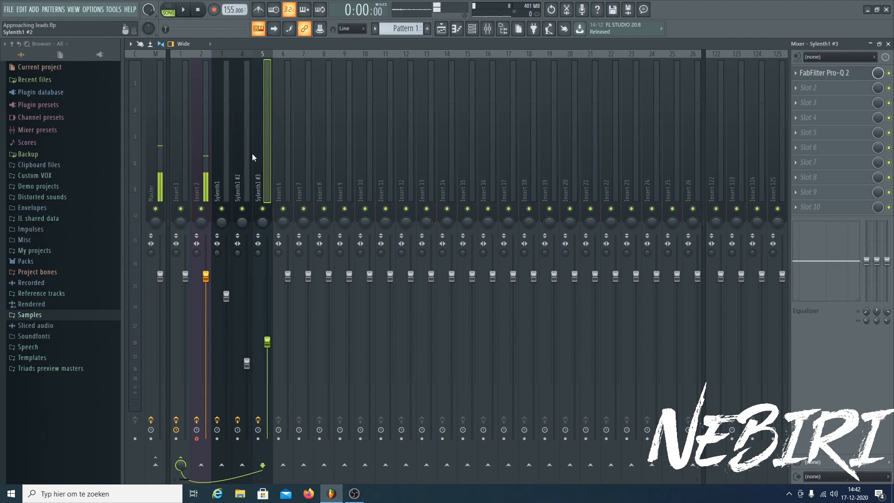
- Compare the lead mix with Sylenth1 #3 muted and unmuted, and raise that track's volume slightly
{"action": "left_click", "coordinate": [220, 182]}
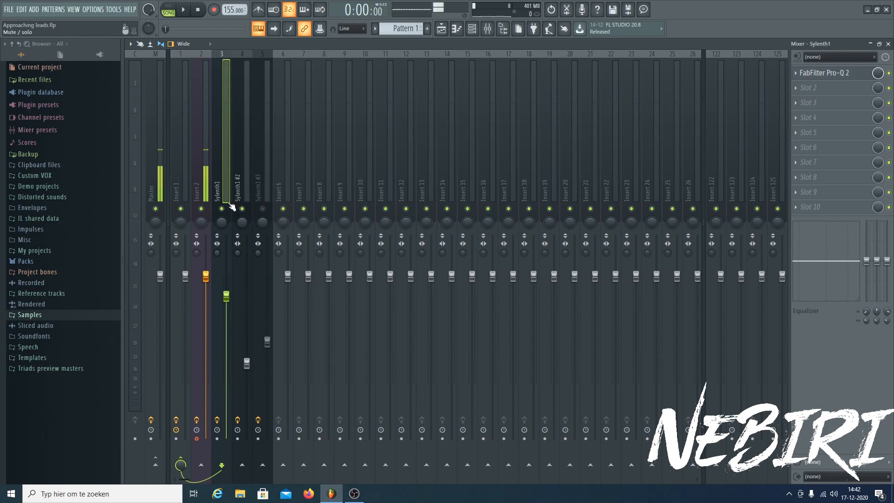
{"action": "left_click", "coordinate": [262, 210]}
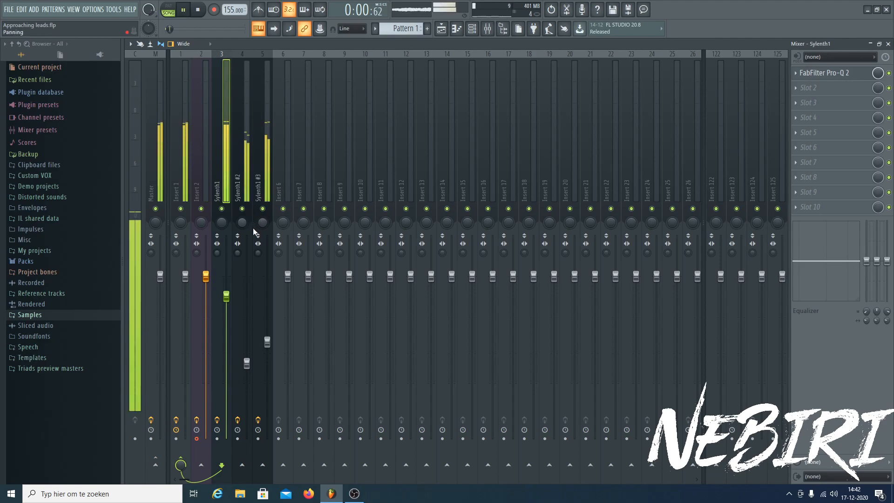
{"action": "left_click", "coordinate": [263, 209]}
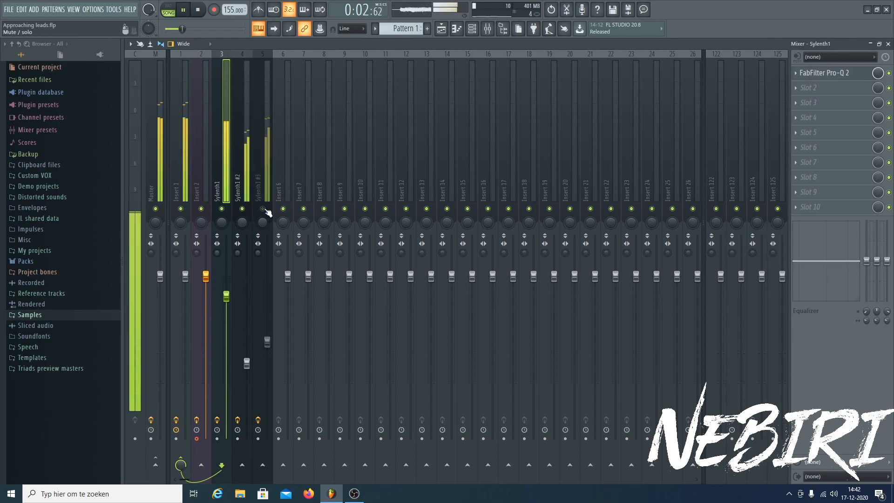
{"action": "left_click", "coordinate": [263, 210]}
{"action": "left_click_drag", "start_coordinate": [268, 343], "coordinate": [267, 336]}
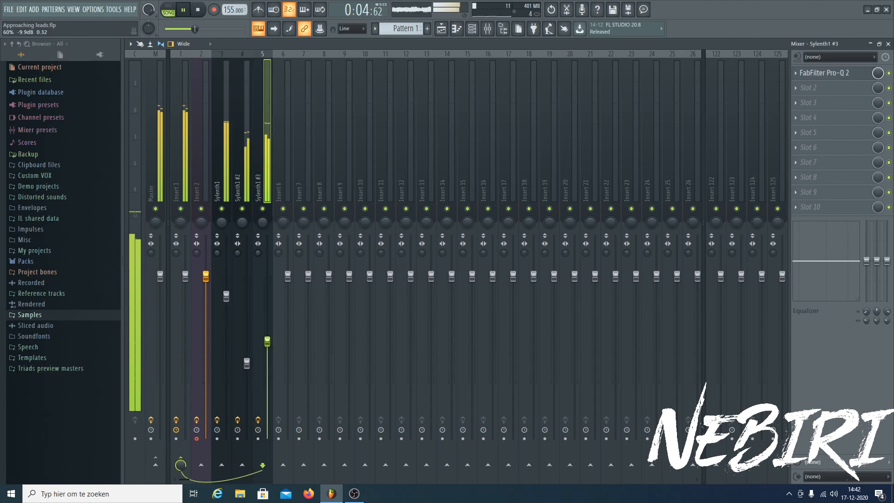
- Route the Sylenth1, Sylenth1 #2 and Sylenth1 #3 mixer tracks to Insert 6 only
{"action": "left_click_drag", "start_coordinate": [230, 120], "coordinate": [236, 123]}
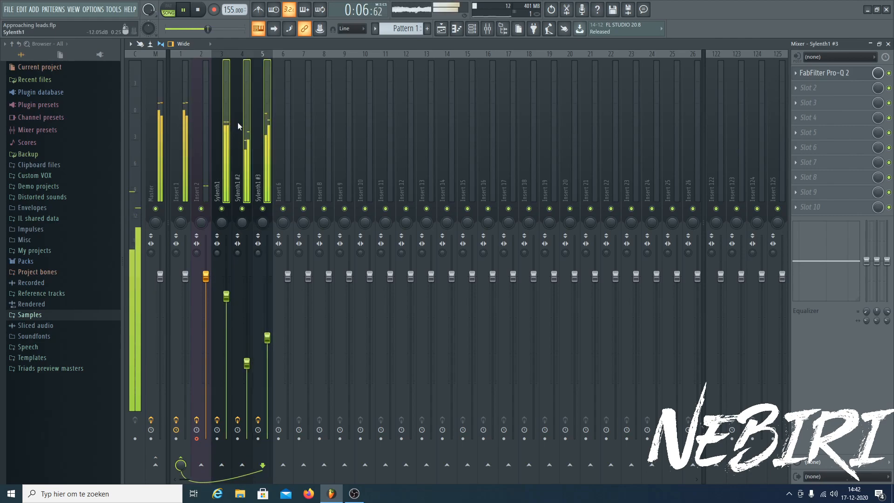
{"action": "right_click", "coordinate": [285, 468]}
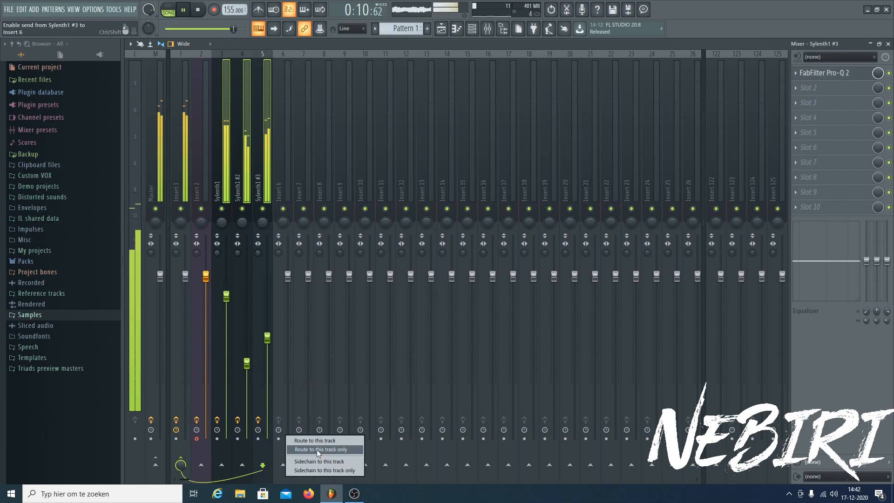
{"action": "left_click", "coordinate": [317, 449]}
{"action": "left_click", "coordinate": [287, 154]}
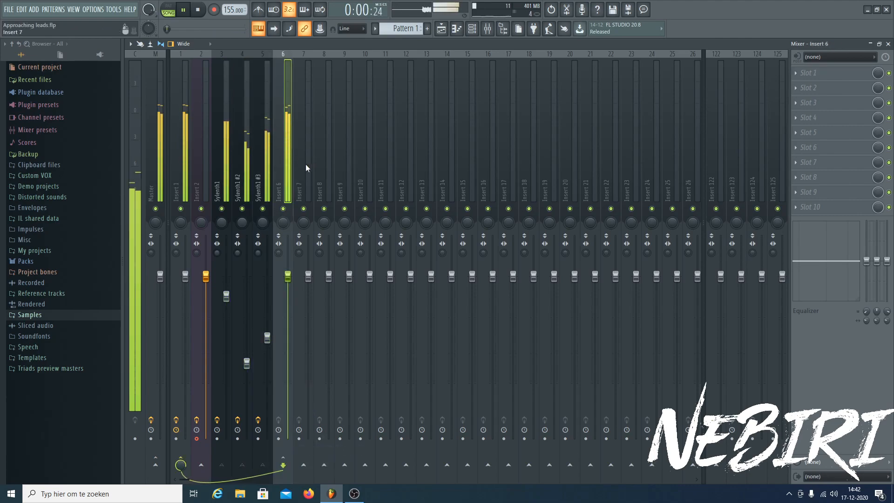
- Load FabFilter Pro-Q 2 in the first effect slot of Insert 6 and move its window clear of the lead faders
{"action": "left_click", "coordinate": [824, 73]}
{"action": "left_click", "coordinate": [680, 209]}
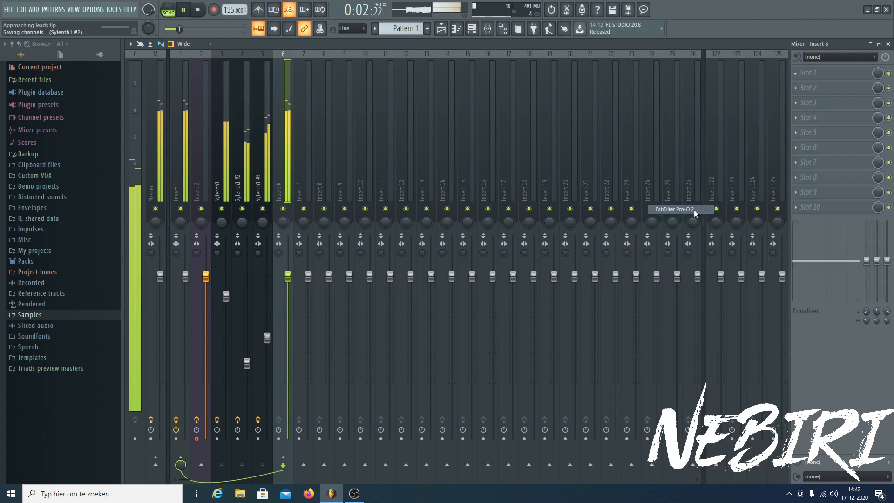
{"action": "key", "text": "space"}
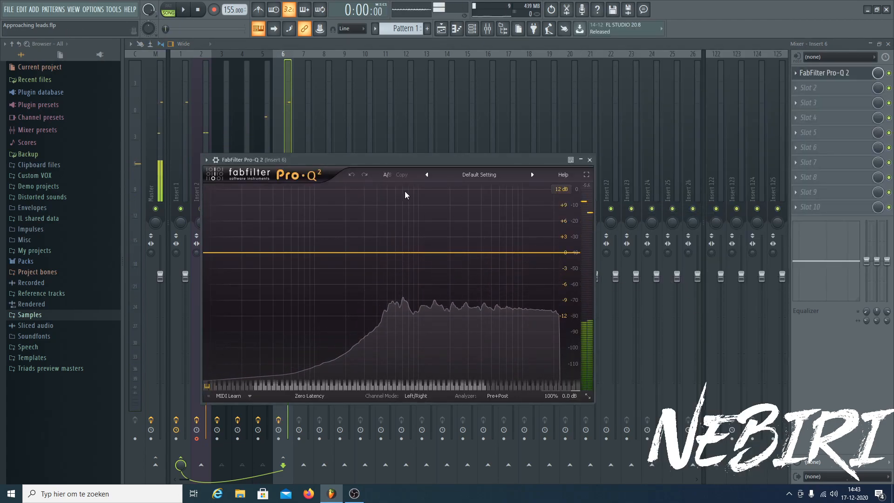
{"action": "left_click_drag", "start_coordinate": [386, 160], "coordinate": [524, 157]}
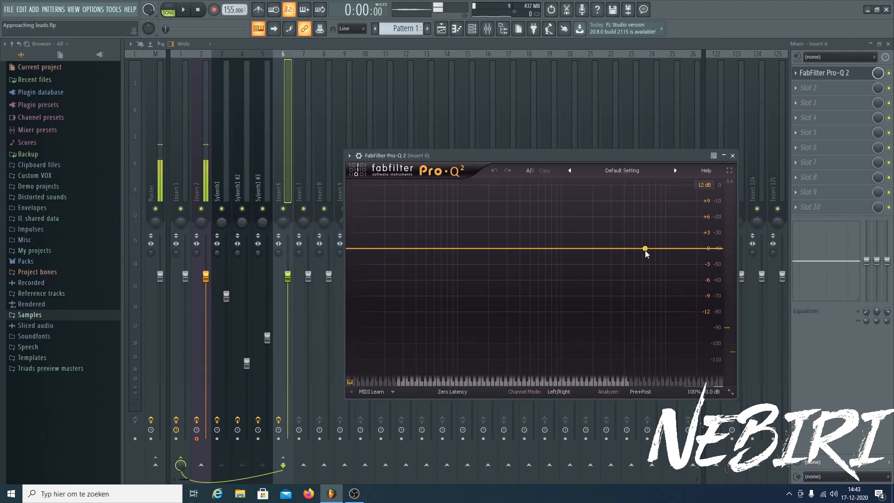
{"action": "left_click", "coordinate": [809, 88]}
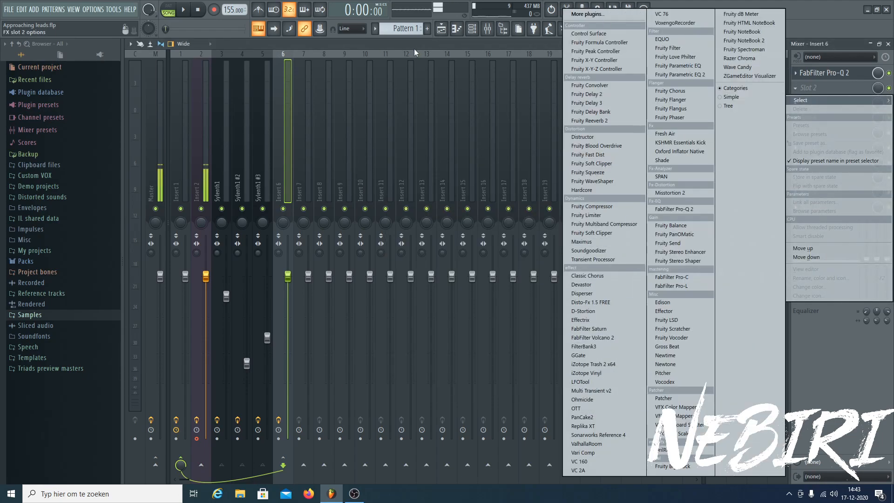
{"action": "left_click", "coordinate": [392, 67]}
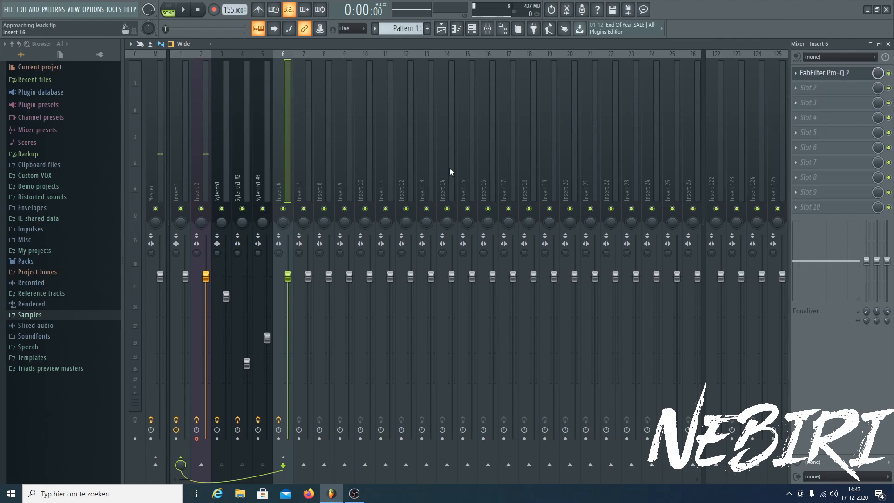
- Shape the Insert 6 equalizer with a 24 dB/oct low cut at about 216 Hz and a bell boost of about 1 dB near 10 kHz
{"action": "key", "text": "space"}
{"action": "left_click", "coordinate": [825, 73]}
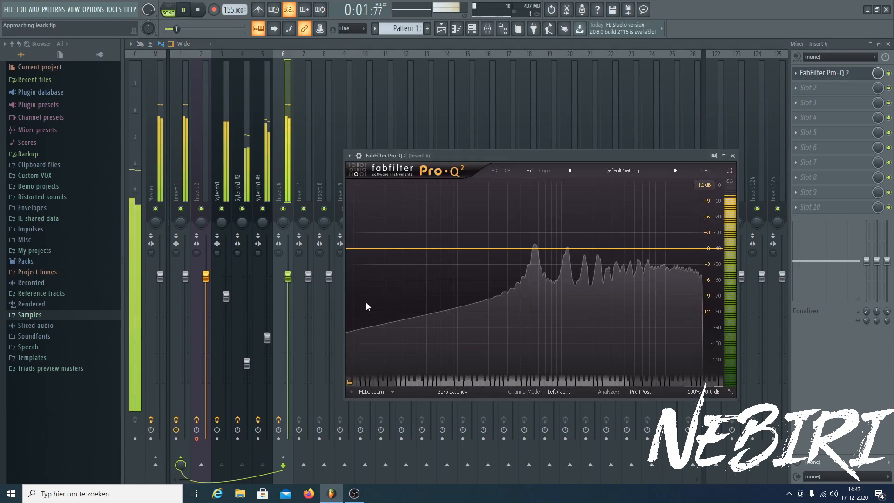
{"action": "double_click", "coordinate": [481, 259]}
{"action": "left_click", "coordinate": [403, 347]}
{"action": "left_click", "coordinate": [418, 371]}
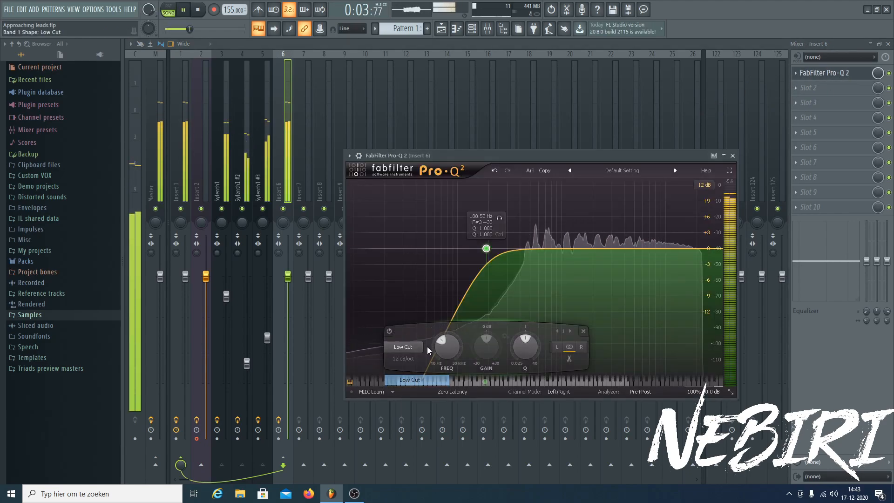
{"action": "left_click_drag", "start_coordinate": [486, 248], "coordinate": [506, 247]}
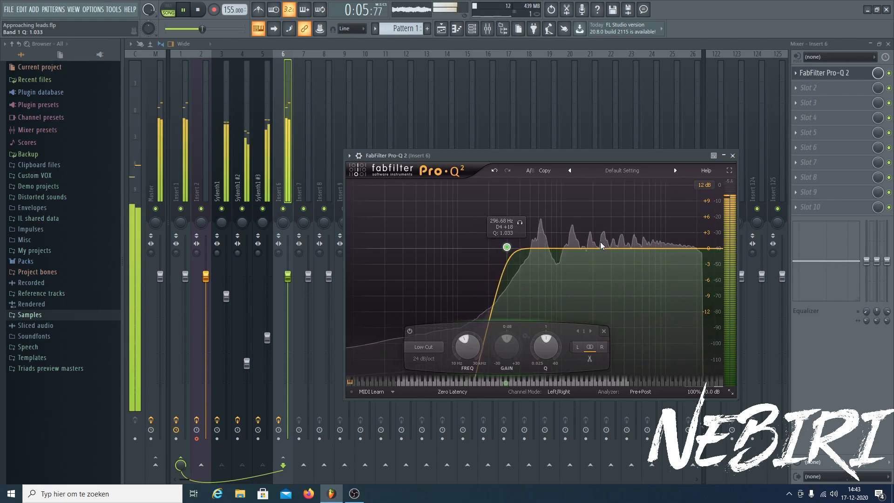
{"action": "left_click_drag", "start_coordinate": [648, 248], "coordinate": [665, 243]}
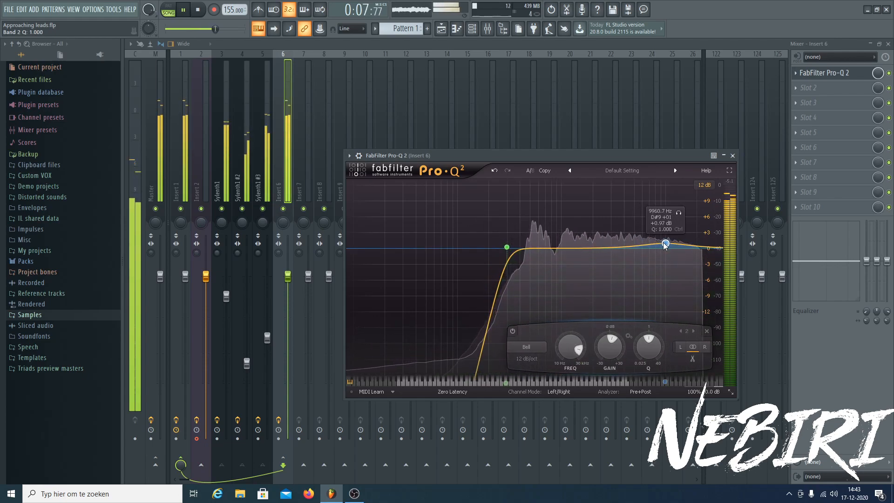
{"action": "left_click_drag", "start_coordinate": [506, 248], "coordinate": [490, 248]}
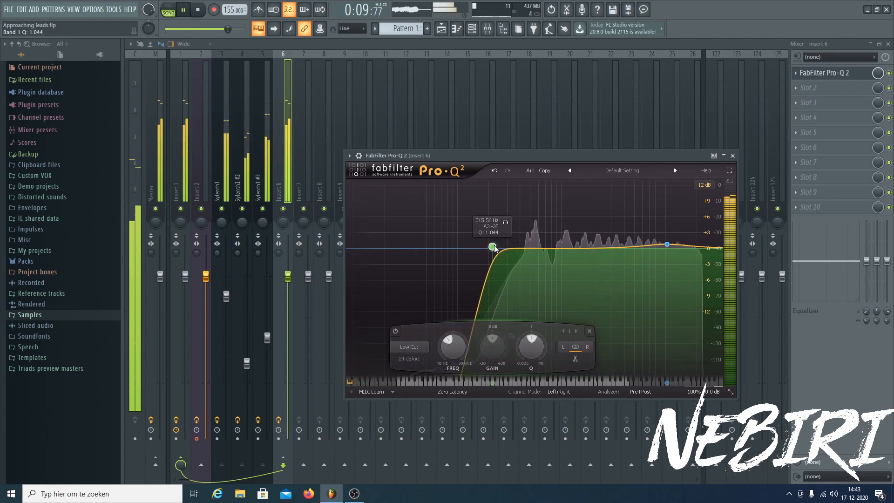
- Add OTT to the second effect slot of Insert 6 with its depth at 37%, and stop playback
{"action": "left_click", "coordinate": [797, 88]}
{"action": "mouse_move", "coordinate": [811, 99]}
{"action": "left_click", "coordinate": [603, 408]}
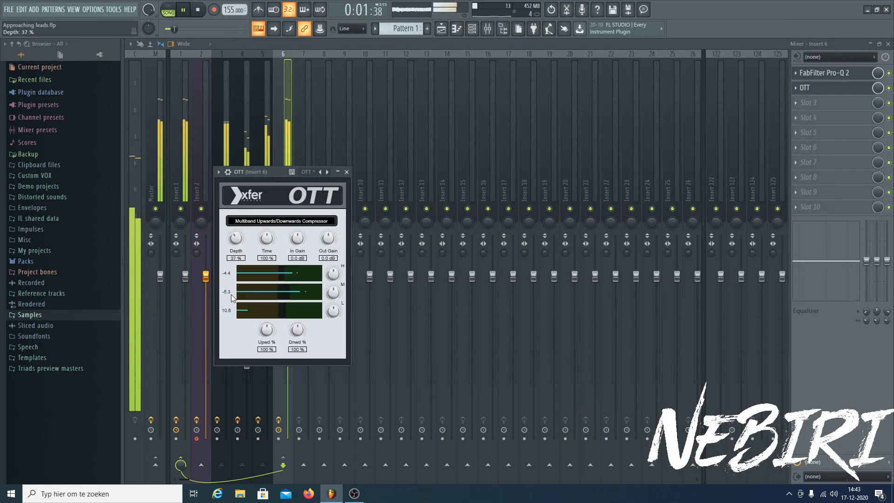
{"action": "left_click", "coordinate": [850, 147]}
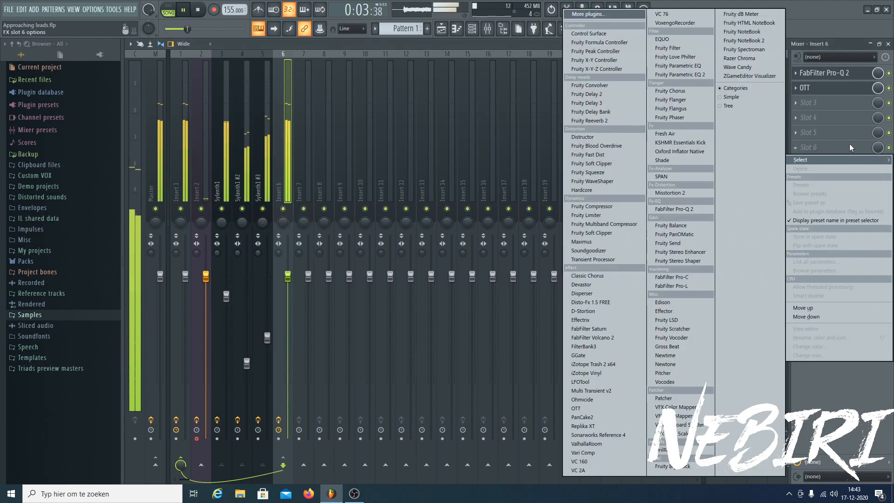
{"action": "left_click", "coordinate": [197, 10]}
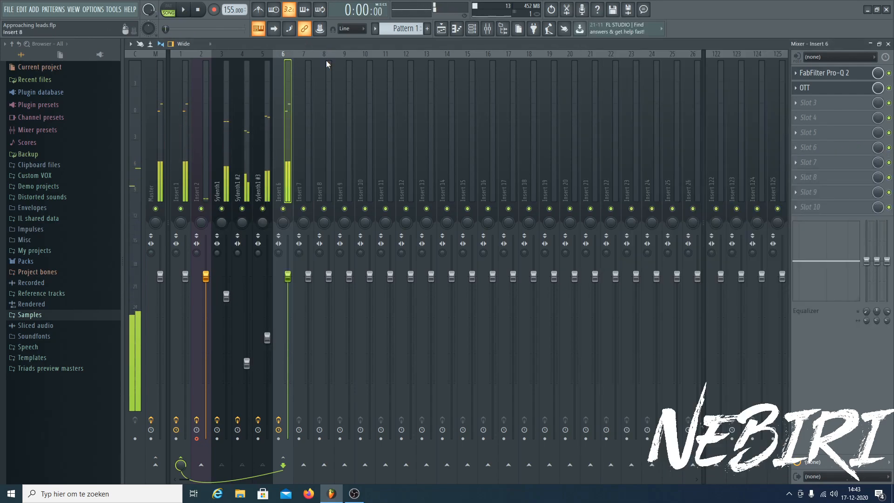
- Set the Depth of the OTT compressor on Insert 6 to 42 %
{"action": "left_click", "coordinate": [823, 92]}
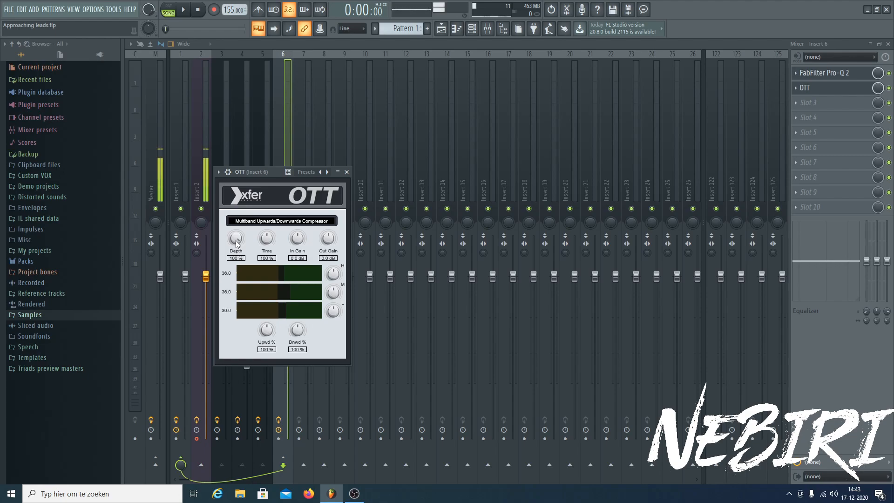
{"action": "left_click_drag", "start_coordinate": [241, 284], "coordinate": [241, 299]}
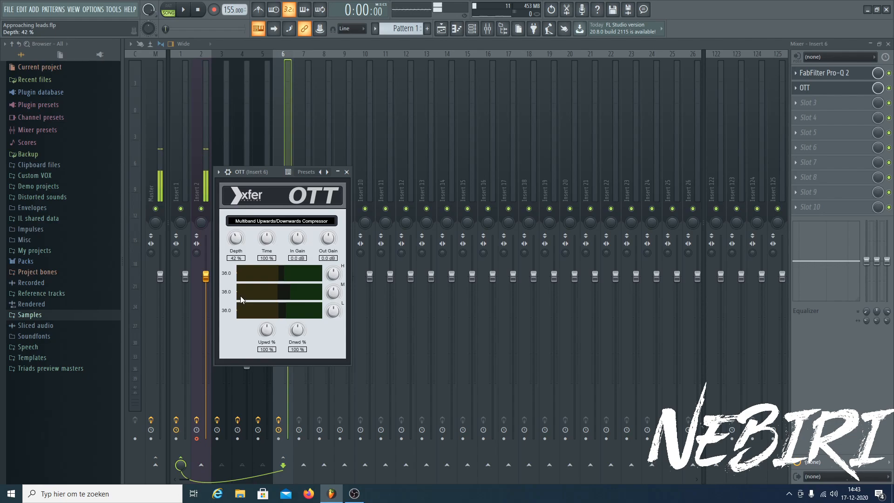
{"action": "left_click_drag", "start_coordinate": [238, 295], "coordinate": [239, 294]}
{"action": "left_click_drag", "start_coordinate": [266, 171], "coordinate": [345, 172]}
- Raise OTT's high-band threshold on Insert 6 to about 118 % while auditioning the leads
{"action": "key", "text": "space"}
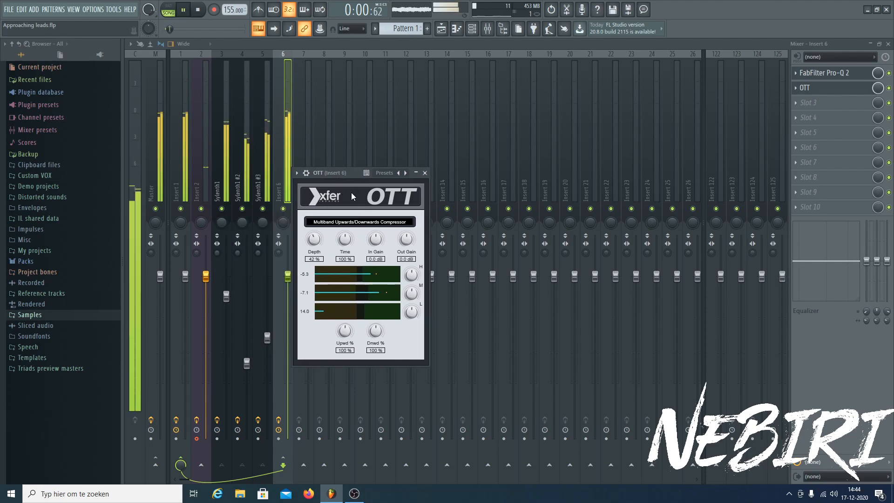
{"action": "left_click_drag", "start_coordinate": [381, 298], "coordinate": [366, 283]}
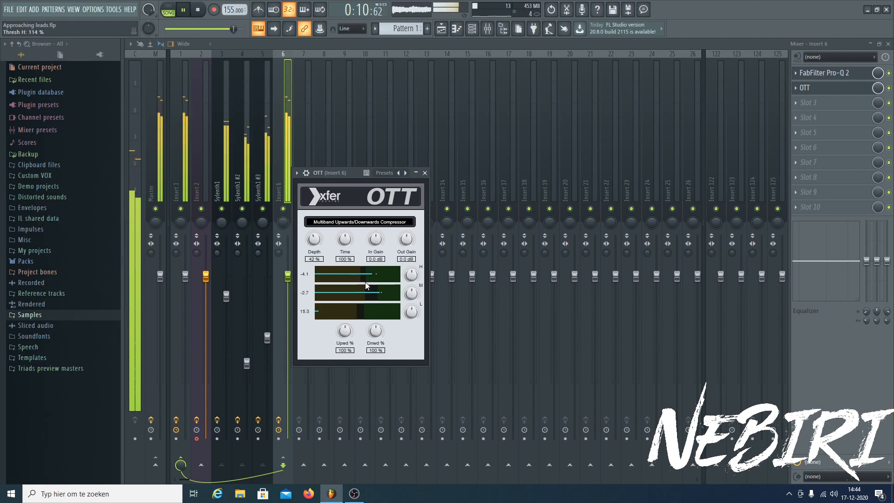
{"action": "left_click", "coordinate": [425, 173]}
{"action": "key", "text": "space"}
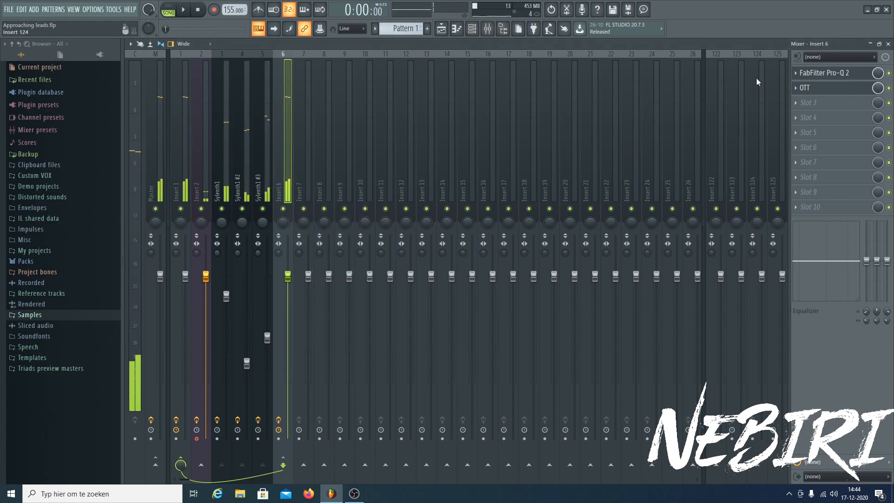
{"action": "left_click", "coordinate": [815, 88]}
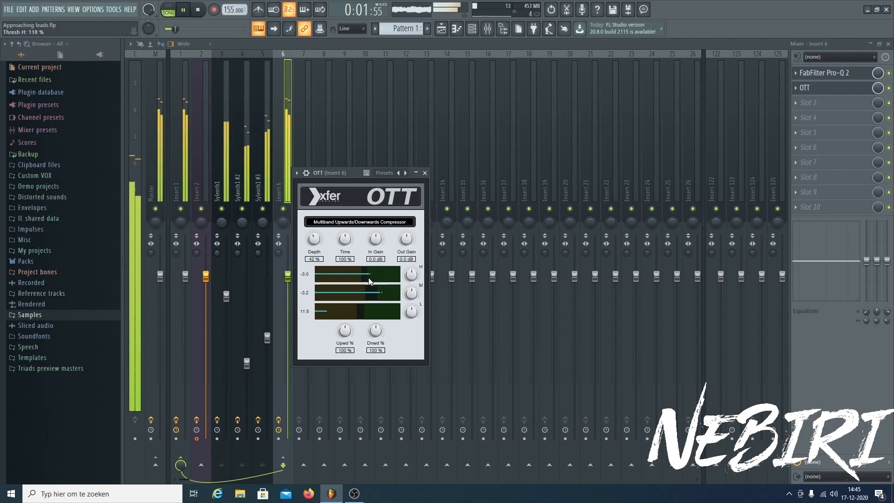
{"action": "mouse_move", "coordinate": [368, 278]}
{"action": "left_mouse_down"}
{"action": "mouse_move", "coordinate": [360, 279]}
{"action": "mouse_move", "coordinate": [377, 280]}
{"action": "left_mouse_up"}
- Add FabFilter Pro-Q 2 with its default setting to slot 3 of Insert 6, after OTT
{"action": "left_click", "coordinate": [810, 102]}
{"action": "left_click", "coordinate": [683, 209]}
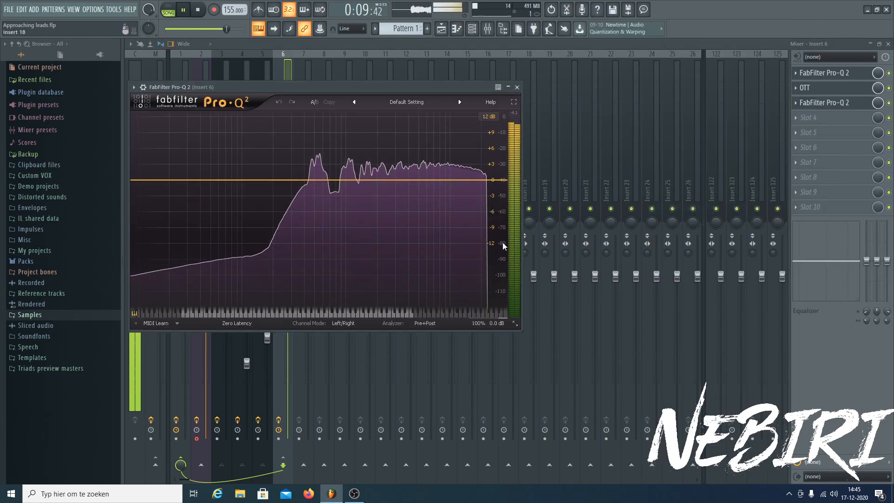
{"action": "left_click", "coordinate": [517, 87]}
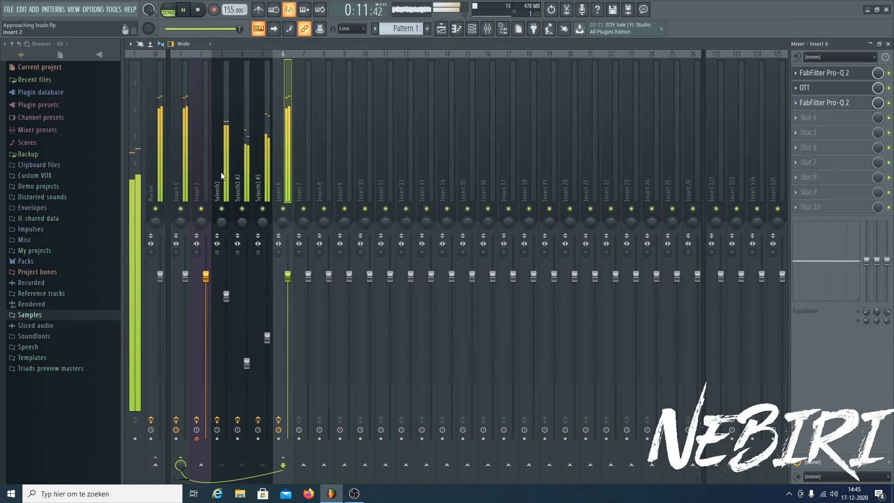
{"action": "left_click", "coordinate": [152, 254]}
{"action": "right_click", "coordinate": [152, 254]}
{"action": "left_click", "coordinate": [183, 259]}
- Raise the Sylenth1 mixer fader to 97 % and bring the Sylenth1 #2 fader up noticeably during playback
{"action": "mouse_move", "coordinate": [226, 297]}
{"action": "left_mouse_down"}
{"action": "mouse_move", "coordinate": [226, 286]}
{"action": "mouse_move", "coordinate": [228, 293]}
{"action": "left_mouse_up"}
{"action": "left_click", "coordinate": [268, 338]}
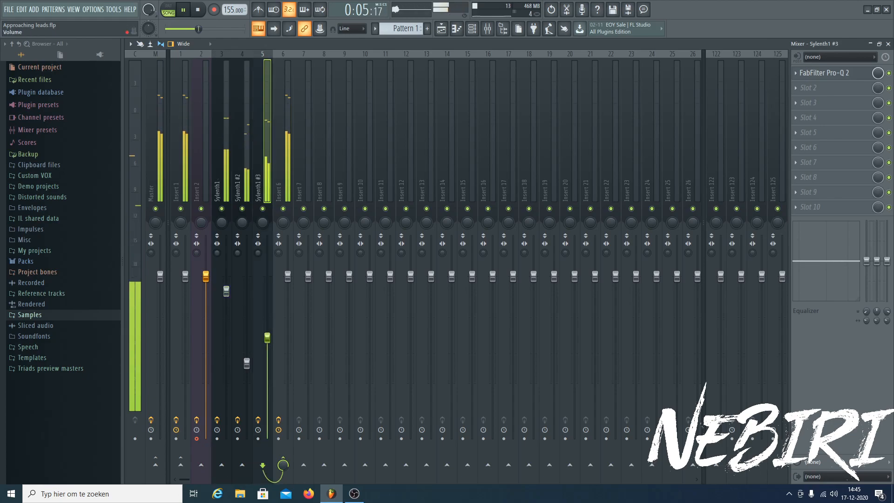
{"action": "left_click_drag", "start_coordinate": [247, 364], "coordinate": [249, 317]}
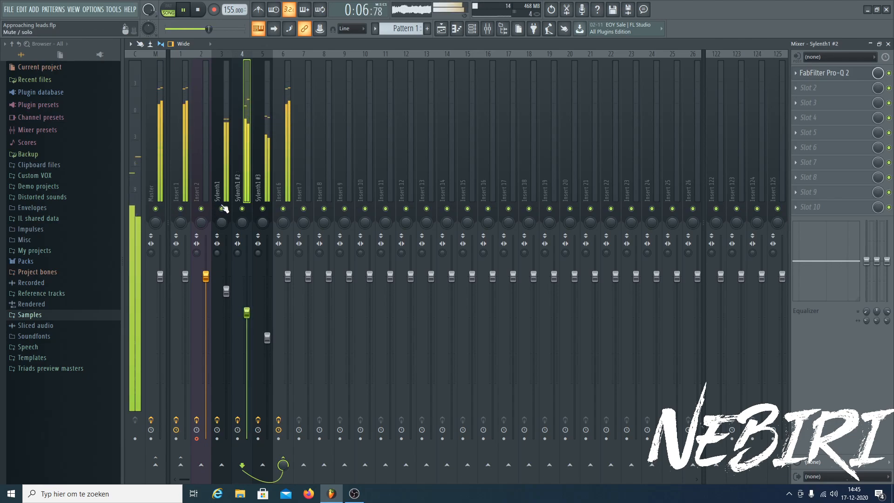
{"action": "left_click_drag", "start_coordinate": [226, 292], "coordinate": [226, 281]}
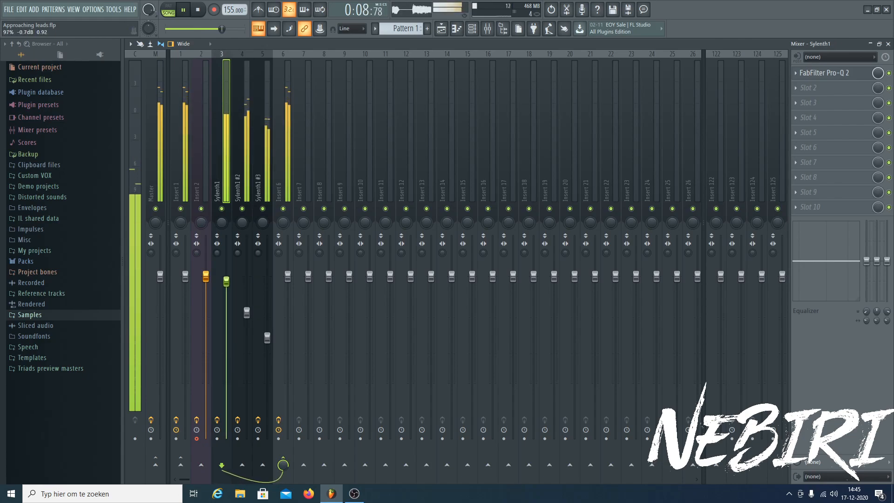
- Try a much lower master volume during playback and reset the master fader to its default level
{"action": "left_click_drag", "start_coordinate": [160, 277], "coordinate": [160, 348]}
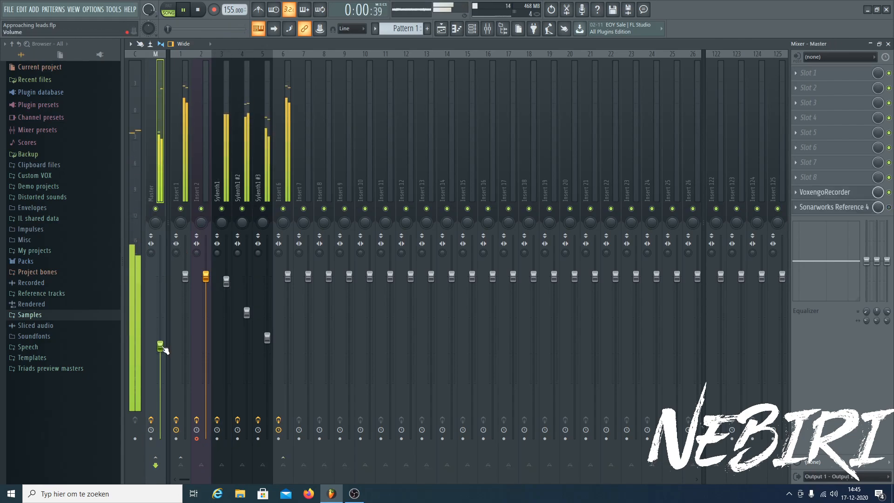
{"action": "left_click_drag", "start_coordinate": [161, 346], "coordinate": [162, 288]}
{"action": "right_click", "coordinate": [162, 288]}
{"action": "left_click", "coordinate": [173, 295]}
- Lower the Sylenth1 #2 fader slightly, nudge the Sylenth1 fader up a little, and stop playback
{"action": "mouse_move", "coordinate": [247, 313]}
{"action": "left_mouse_down"}
{"action": "mouse_move", "coordinate": [268, 337]}
{"action": "mouse_move", "coordinate": [248, 319]}
{"action": "left_mouse_up"}
{"action": "left_click_drag", "start_coordinate": [226, 282], "coordinate": [227, 279]}
{"action": "left_click", "coordinate": [246, 319]}
{"action": "key", "text": "space"}
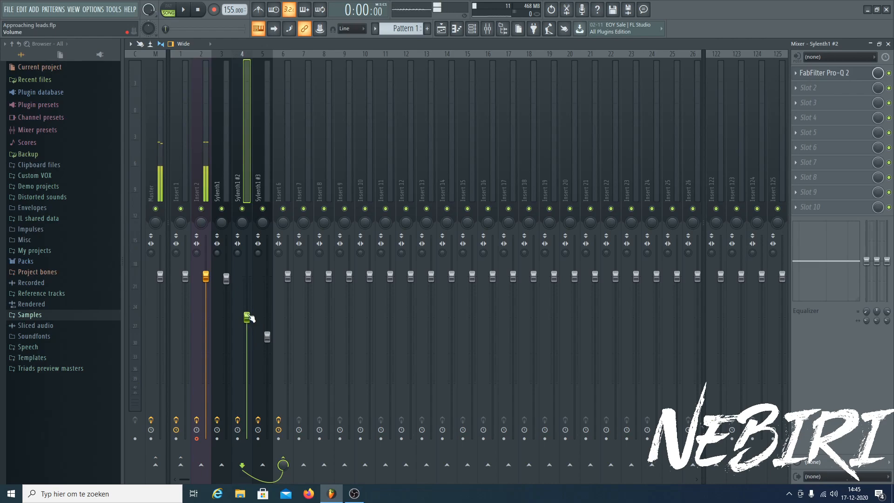
- Audition the balance of the lead layers and raise the Sylenth1 fader to 100 %
{"action": "left_click", "coordinate": [220, 170]}
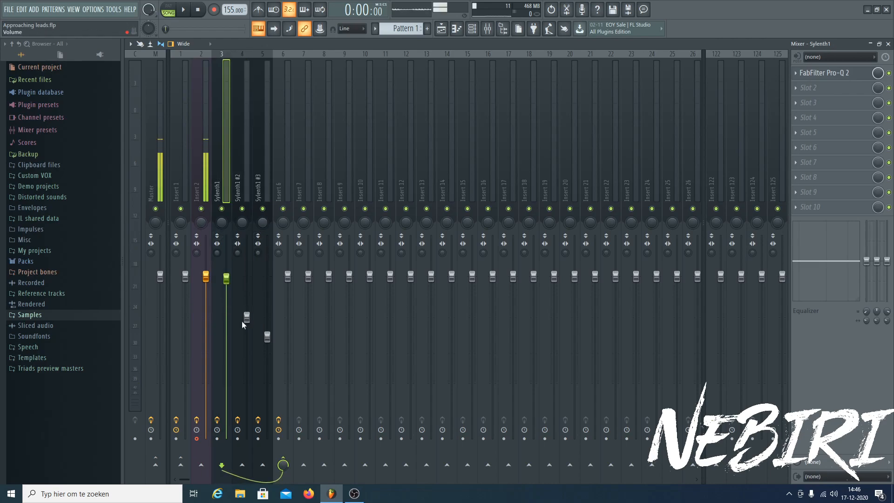
{"action": "left_click", "coordinate": [247, 164]}
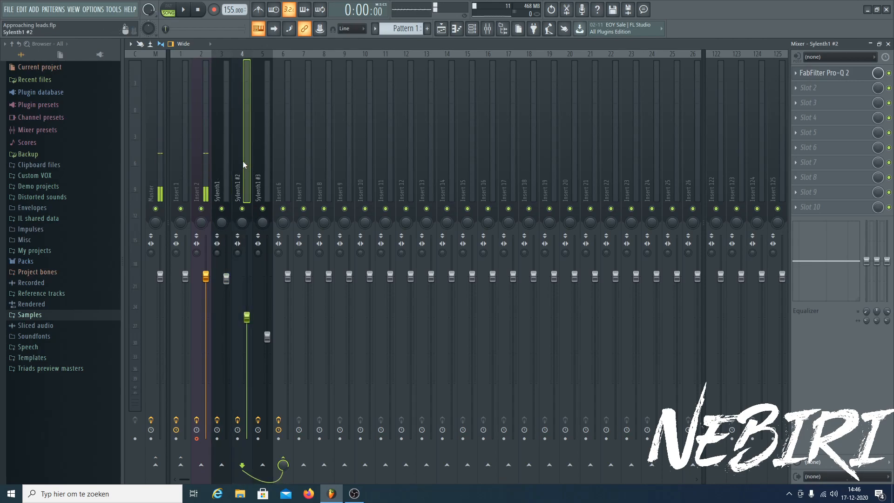
{"action": "key", "text": "space"}
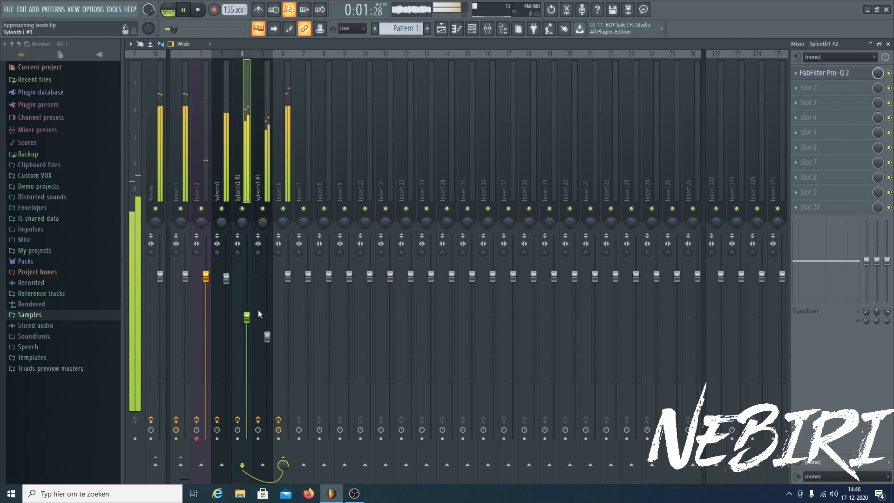
{"action": "key", "text": "space"}
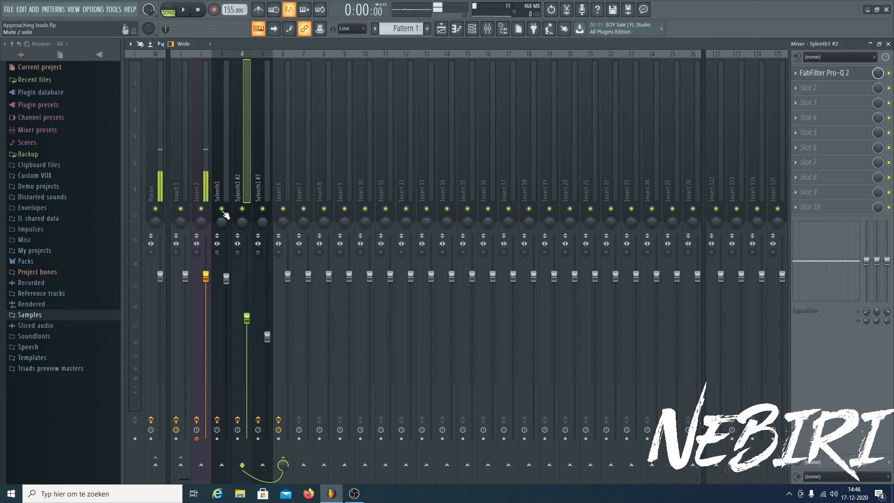
{"action": "key", "text": "space"}
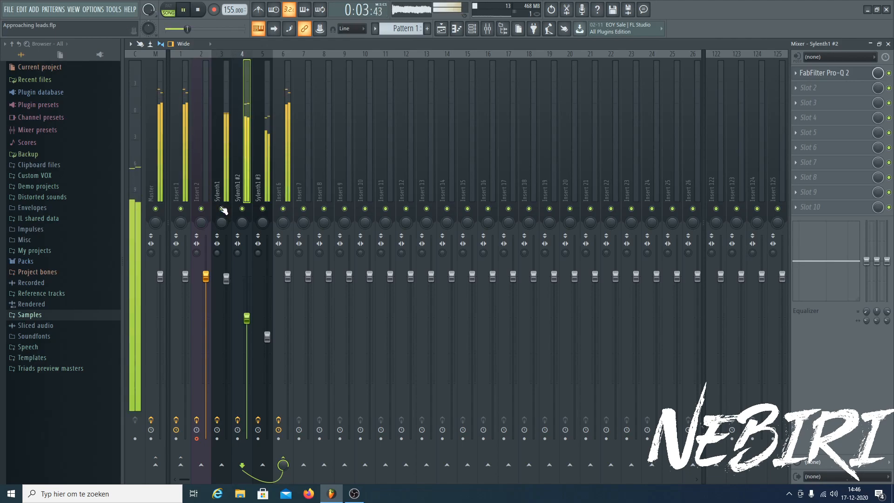
{"action": "left_click", "coordinate": [227, 278]}
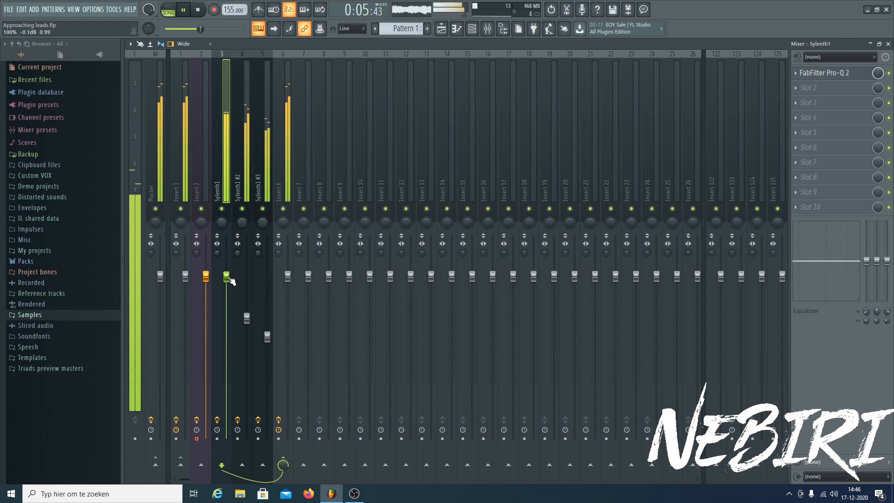
{"action": "key", "text": "space"}
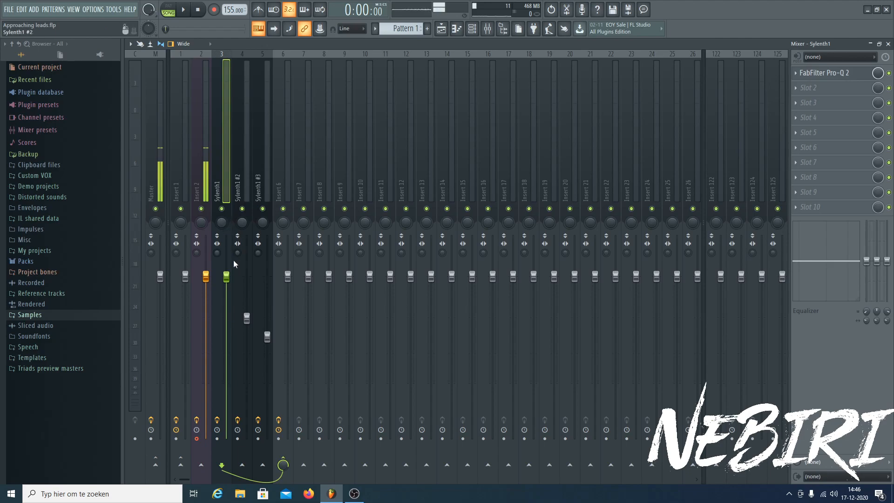
- Lower the Insert 6 lead group fader moderately during playback, and stop the song
{"action": "key", "text": "space"}
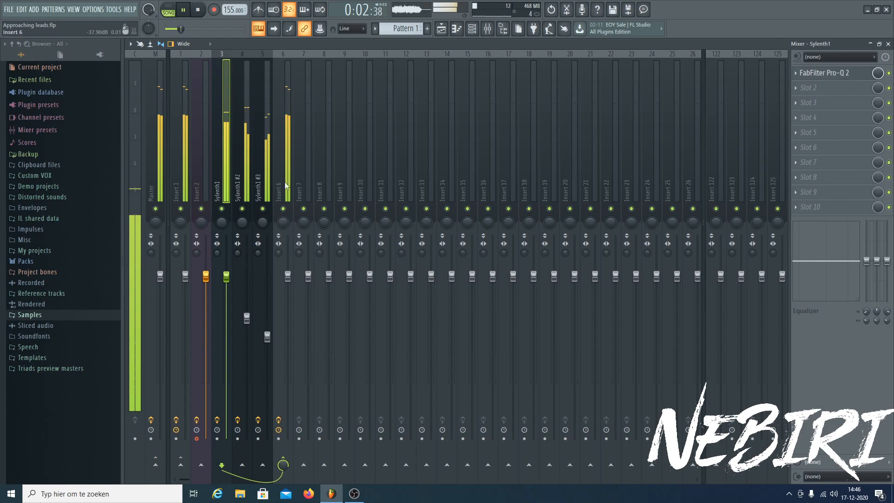
{"action": "left_click", "coordinate": [472, 29]}
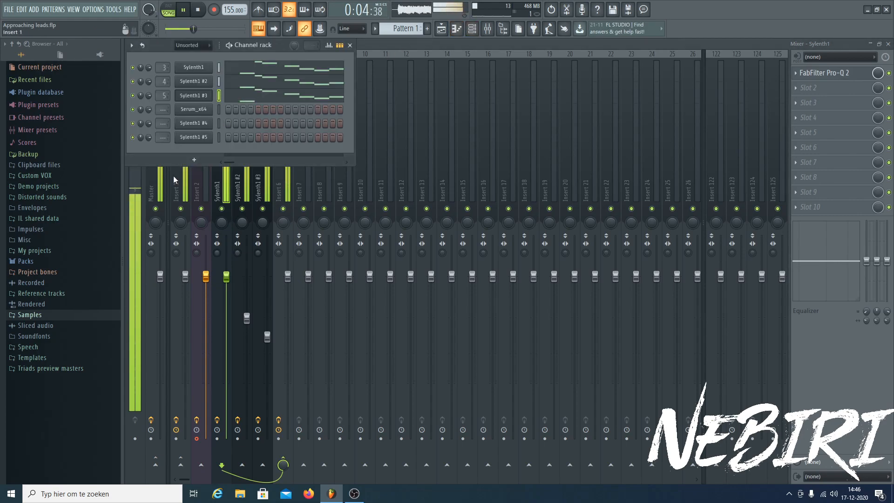
{"action": "key", "text": "F6"}
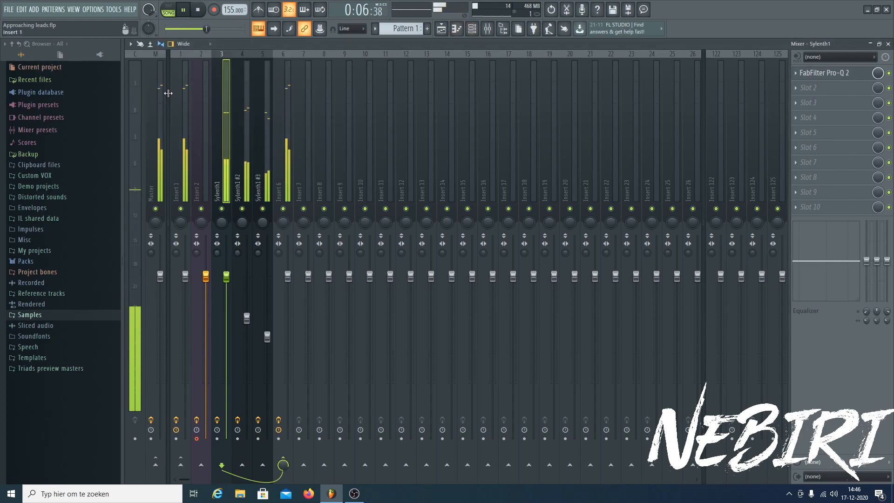
{"action": "left_click", "coordinate": [155, 104]}
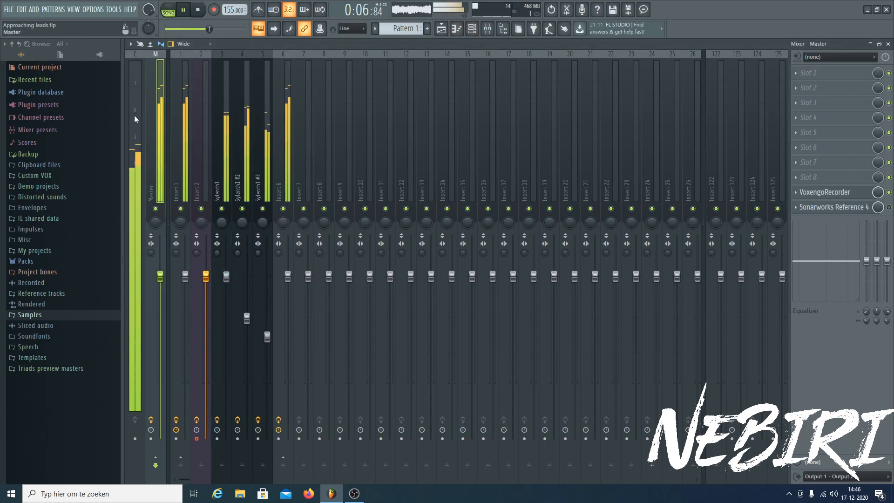
{"action": "left_click", "coordinate": [280, 154]}
{"action": "left_click_drag", "start_coordinate": [288, 277], "coordinate": [287, 296]}
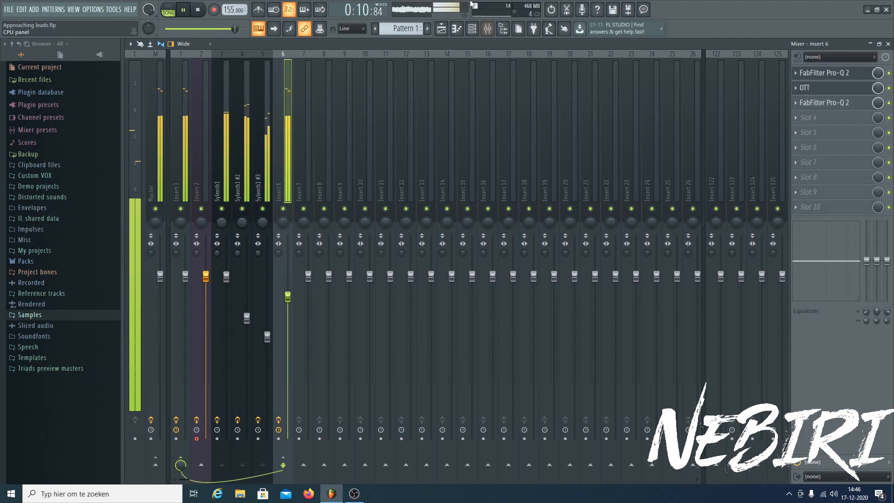
{"action": "left_click", "coordinate": [487, 29]}
{"action": "key", "text": "space"}
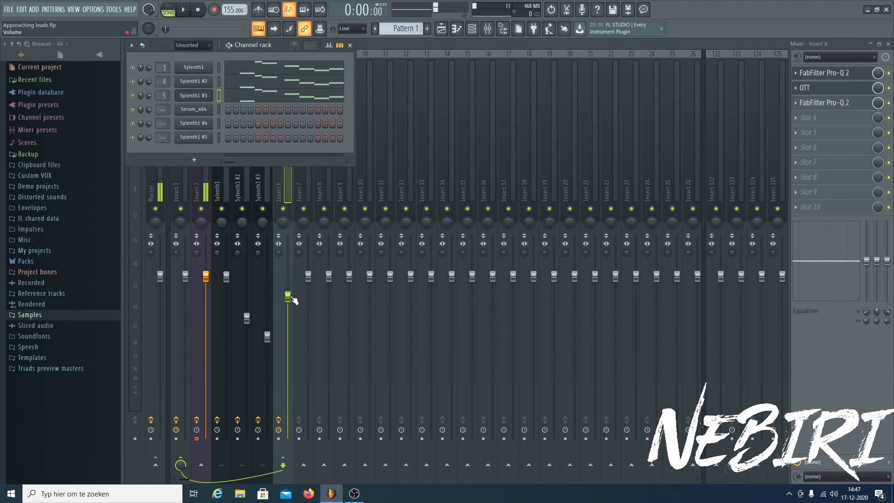
- Unmute Track 6 in the playlist and move its Pattern 3 clip to the start of Track 4
{"action": "left_click", "coordinate": [441, 29]}
{"action": "left_click_drag", "start_coordinate": [516, 140], "coordinate": [252, 76]}
{"action": "left_click", "coordinate": [523, 196]}
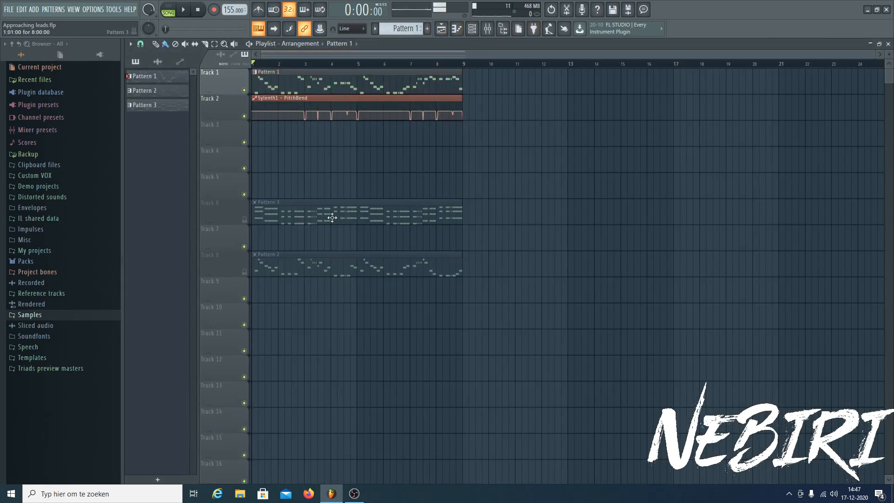
{"action": "left_click", "coordinate": [245, 221]}
{"action": "left_click_drag", "start_coordinate": [256, 215], "coordinate": [268, 142]}
- Open the Serum_x64 instrument used by Pattern 3 from the channel rack
{"action": "left_click", "coordinate": [471, 31]}
{"action": "left_click", "coordinate": [187, 99]}
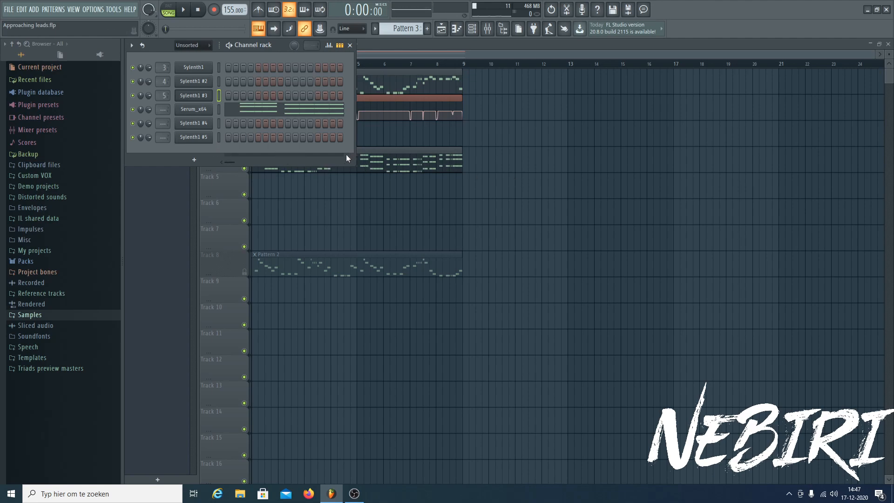
{"action": "mouse_move", "coordinate": [533, 187]}
{"action": "left_mouse_down"}
{"action": "mouse_move", "coordinate": [456, 146]}
{"action": "mouse_move", "coordinate": [408, 100]}
{"action": "mouse_move", "coordinate": [522, 183]}
{"action": "left_mouse_up"}
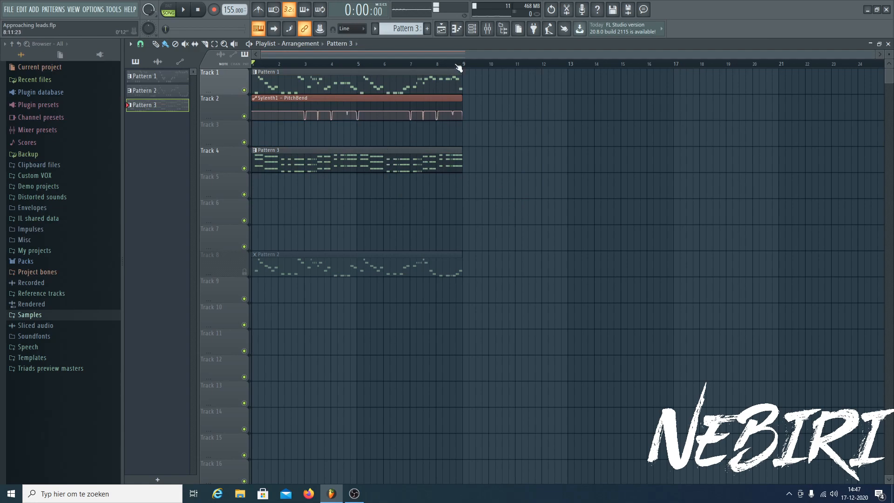
{"action": "left_click", "coordinate": [472, 28]}
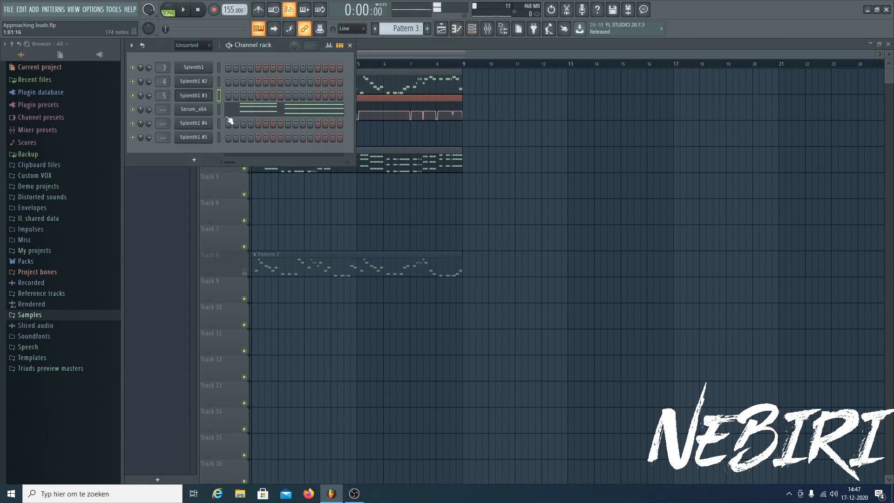
{"action": "left_click", "coordinate": [203, 113]}
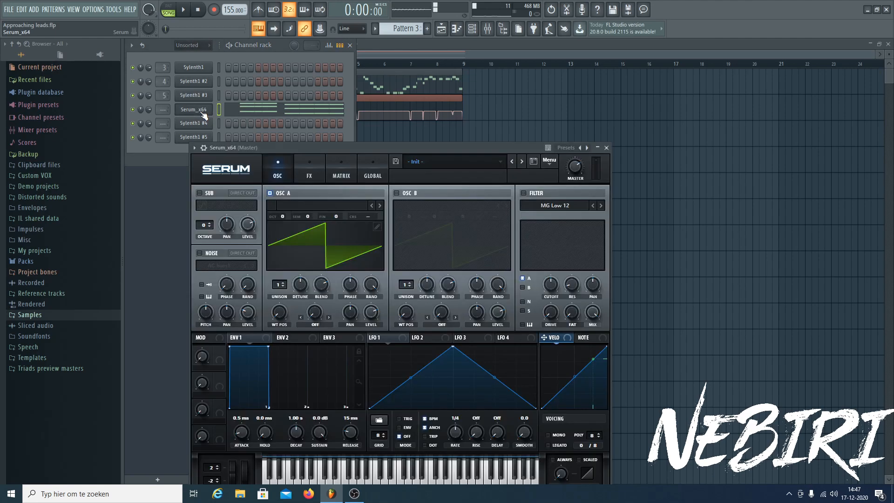
- Switch playback to pattern mode and set Serum's downward pitch bend range to -12
{"action": "left_click", "coordinate": [169, 6]}
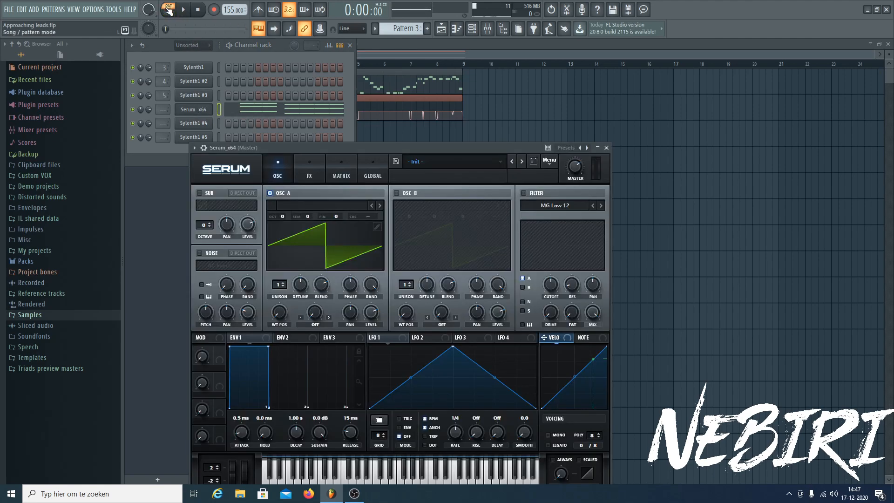
{"action": "left_click_drag", "start_coordinate": [399, 149], "coordinate": [500, 118]}
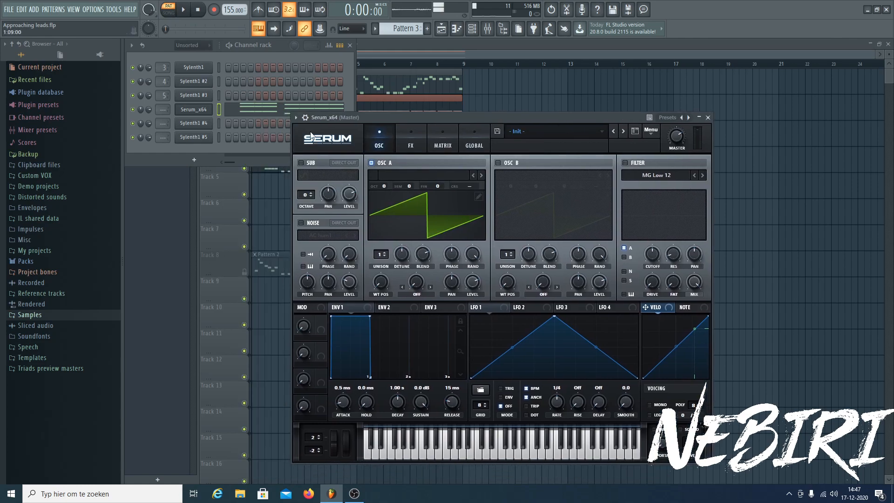
{"action": "left_click_drag", "start_coordinate": [312, 450], "coordinate": [311, 471]}
- Link Serum's last-tweaked Pitch Bend parameter to the existing Sylenth1 - PitchBend automation clip as its internal controller
{"action": "left_click", "coordinate": [117, 9]}
{"action": "mouse_move", "coordinate": [133, 123]}
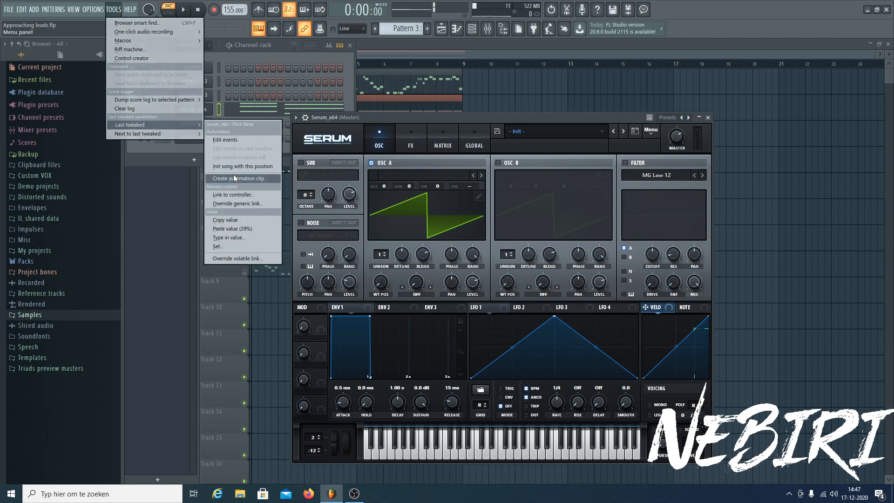
{"action": "left_click", "coordinate": [237, 195]}
{"action": "left_click", "coordinate": [424, 224]}
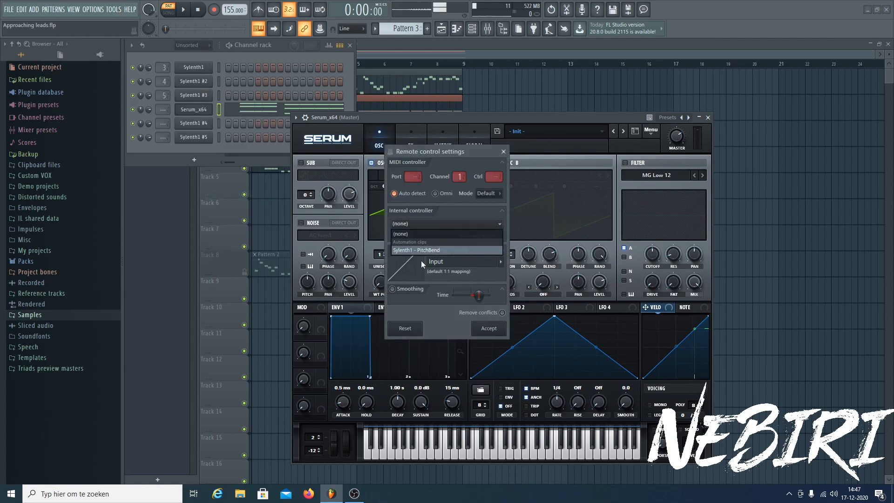
{"action": "left_click", "coordinate": [421, 251]}
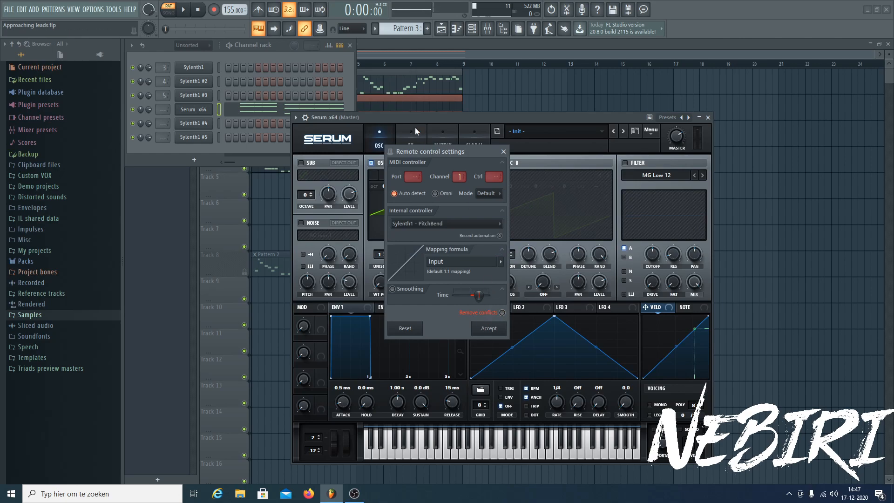
{"action": "left_click", "coordinate": [489, 328]}
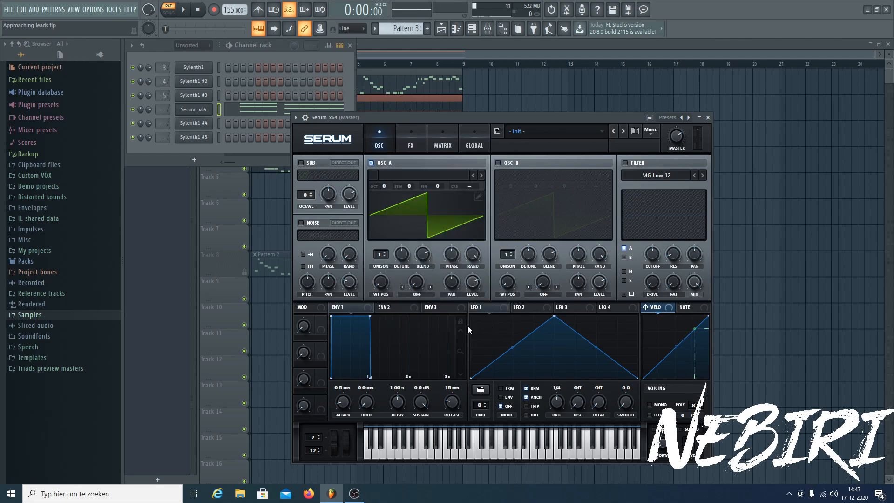
- Assign the Serum channel to free mixer track 7 and lower that track's fader considerably
{"action": "left_click", "coordinate": [297, 117]}
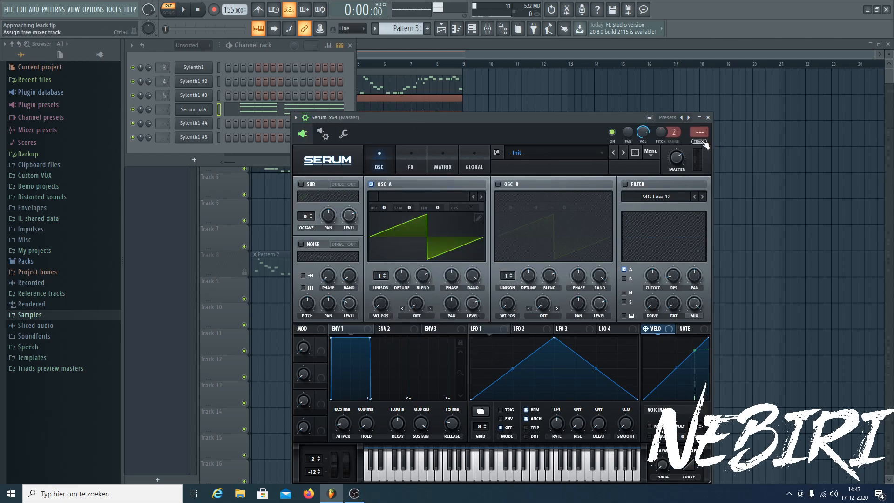
{"action": "key", "text": "F9"}
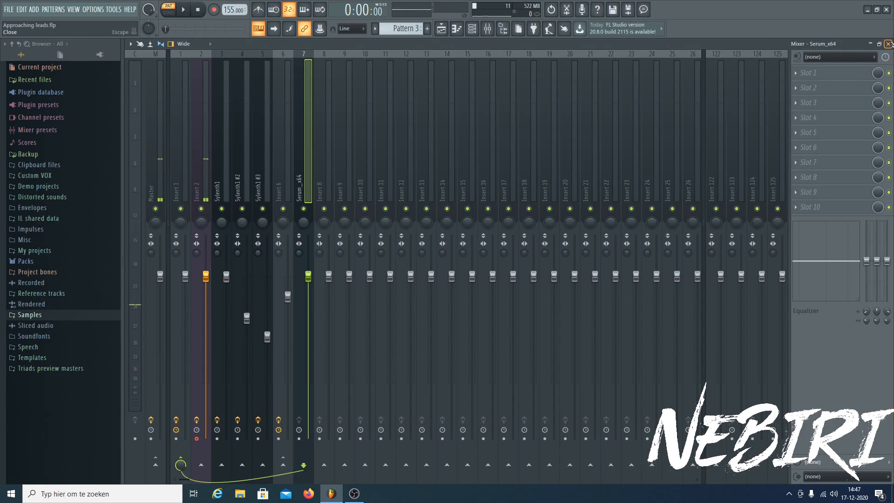
{"action": "left_click_drag", "start_coordinate": [308, 276], "coordinate": [308, 376]}
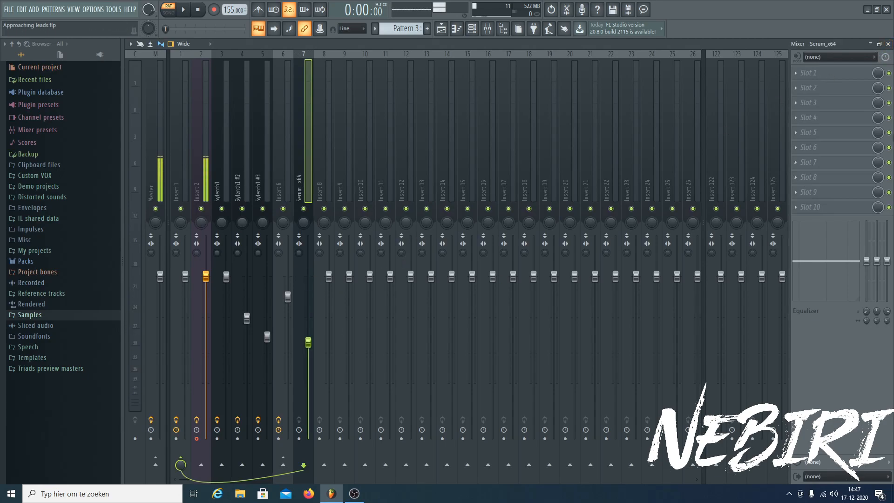
{"action": "left_click", "coordinate": [888, 43]}
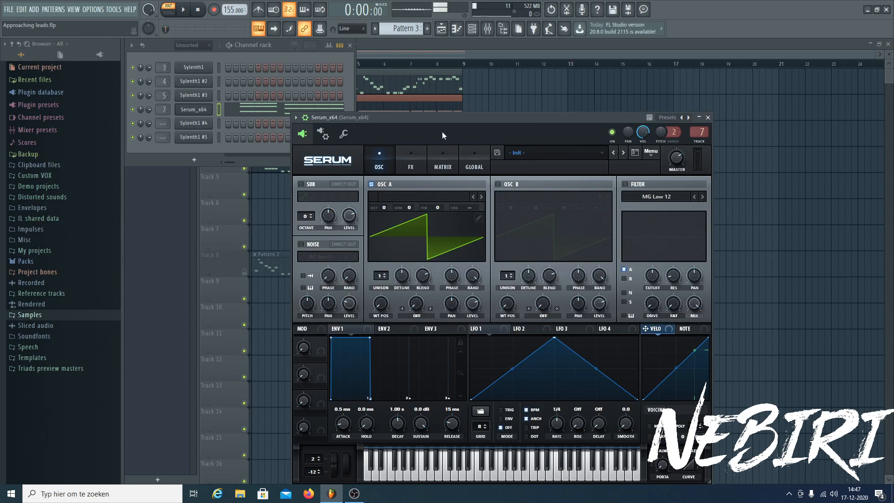
{"action": "left_click", "coordinate": [306, 118]}
{"action": "left_click_drag", "start_coordinate": [351, 116], "coordinate": [303, 114]}
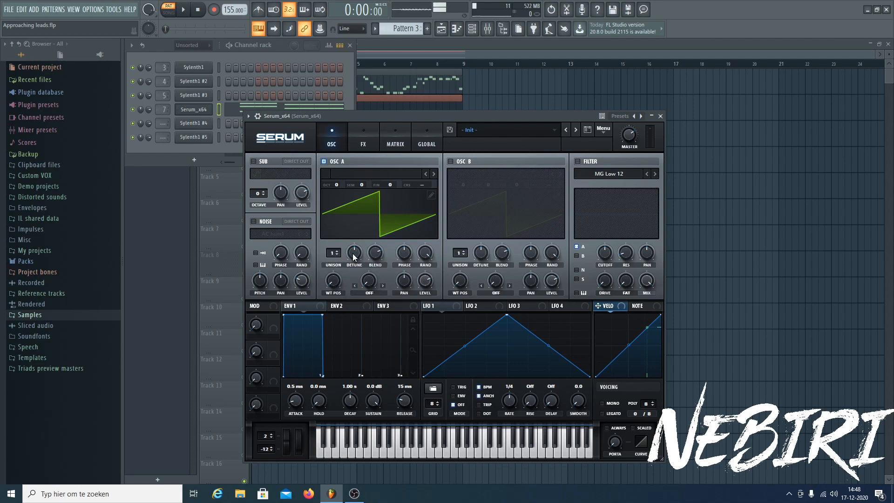
- Set Serum's oscillator A to 16 unison voices and adjust its detune while the pattern plays
{"action": "left_click_drag", "start_coordinate": [334, 253], "coordinate": [335, 198]}
{"action": "left_click_drag", "start_coordinate": [389, 116], "coordinate": [423, 115]}
{"action": "key", "text": "space"}
{"action": "left_click_drag", "start_coordinate": [387, 257], "coordinate": [410, 248]}
- Enable oscillator B with 16 unison voices, set its detune to about 0.36, and stop playback
{"action": "left_click", "coordinate": [484, 160]}
{"action": "left_click_drag", "start_coordinate": [493, 252], "coordinate": [495, 223]}
{"action": "mouse_move", "coordinate": [517, 261]}
{"action": "left_mouse_down"}
{"action": "mouse_move", "coordinate": [535, 248]}
{"action": "mouse_move", "coordinate": [518, 258]}
{"action": "left_mouse_up"}
{"action": "left_click", "coordinate": [518, 258]}
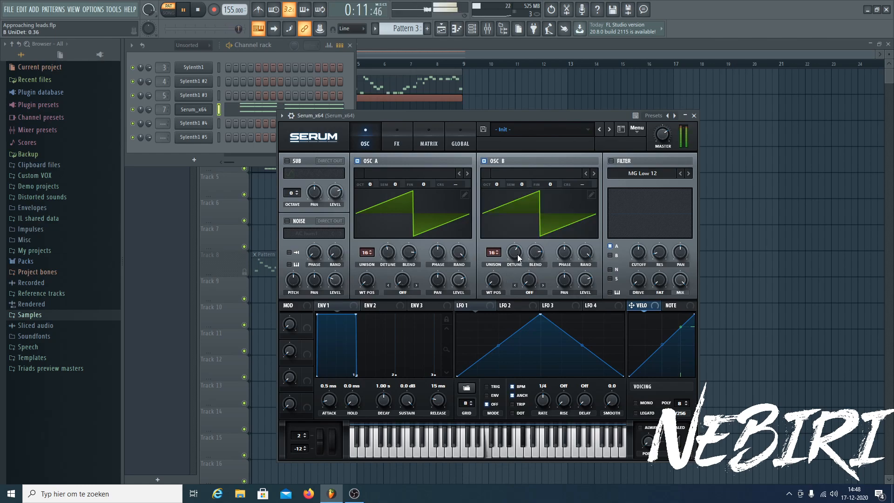
{"action": "key", "text": "space"}
{"action": "left_click_drag", "start_coordinate": [494, 115], "coordinate": [510, 112]}
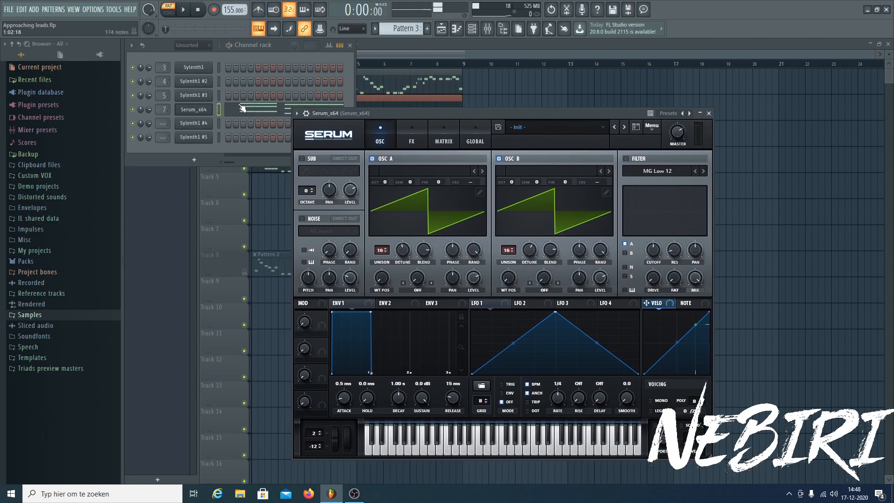
- Review Serum's chord notes in the piano roll and its mixer track, and reopen the Serum instrument
{"action": "left_click", "coordinate": [242, 109]}
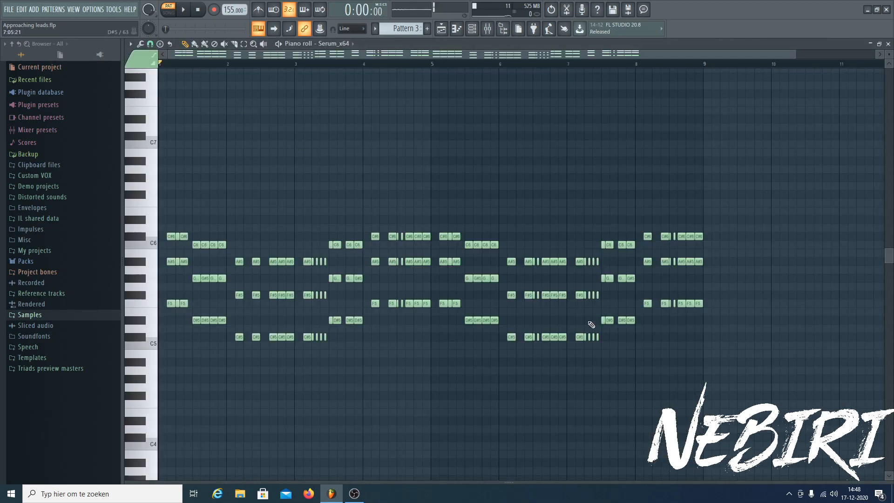
{"action": "left_click", "coordinate": [472, 29]}
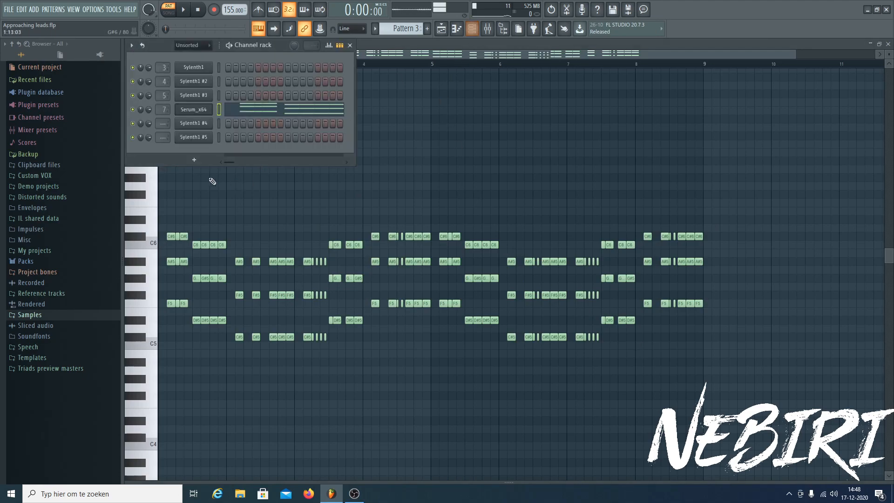
{"action": "left_click", "coordinate": [489, 33]}
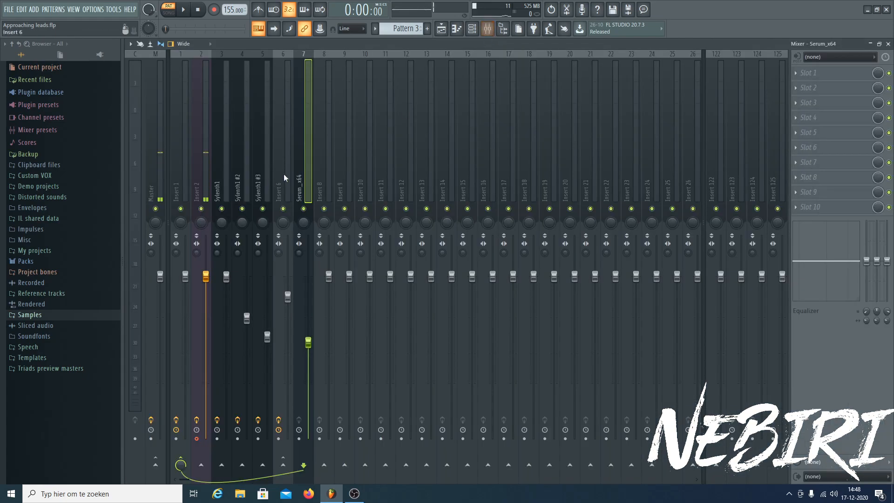
{"action": "left_click", "coordinate": [472, 31]}
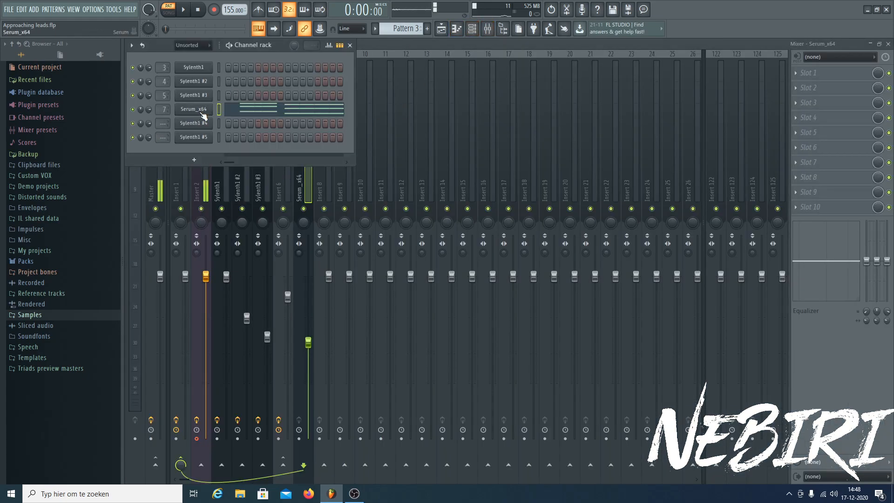
{"action": "left_click", "coordinate": [193, 108]}
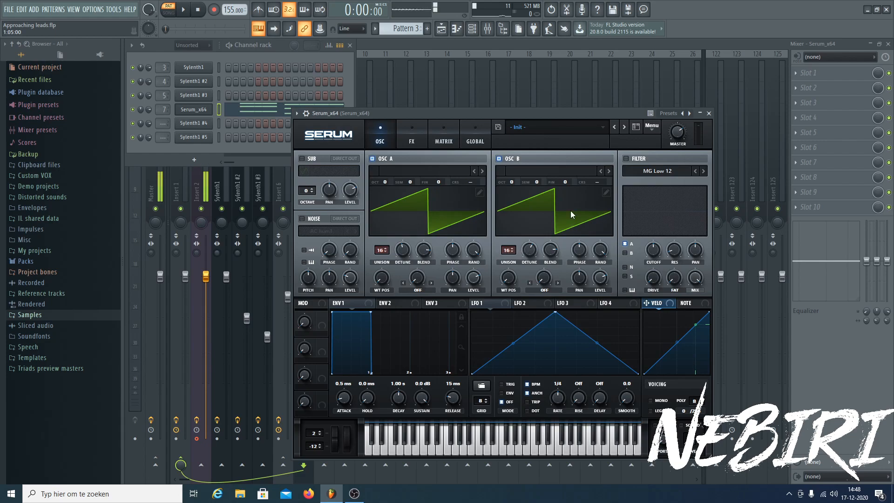
- Enable the MG Low 12 filter for both oscillators, open its cutoff almost fully, and set drive to 17% and resonance to 13%
{"action": "left_click", "coordinate": [626, 159]}
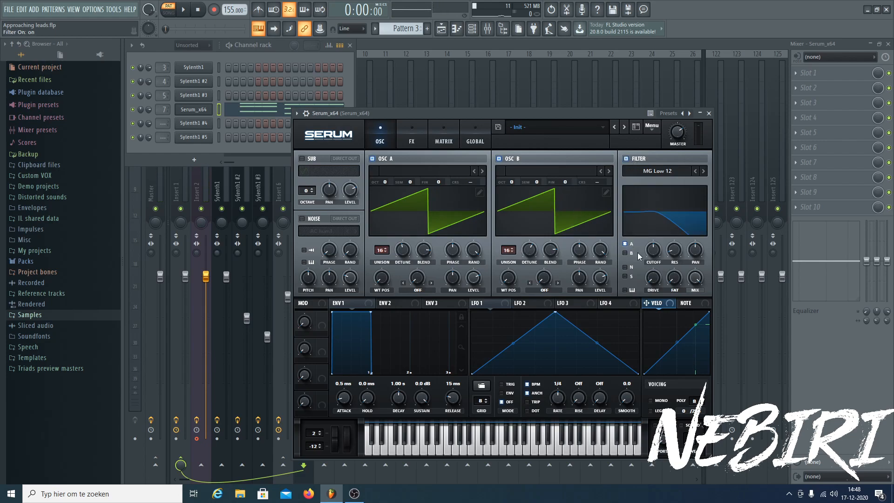
{"action": "left_click_drag", "start_coordinate": [643, 268], "coordinate": [681, 188]}
{"action": "left_click_drag", "start_coordinate": [658, 281], "coordinate": [659, 278]}
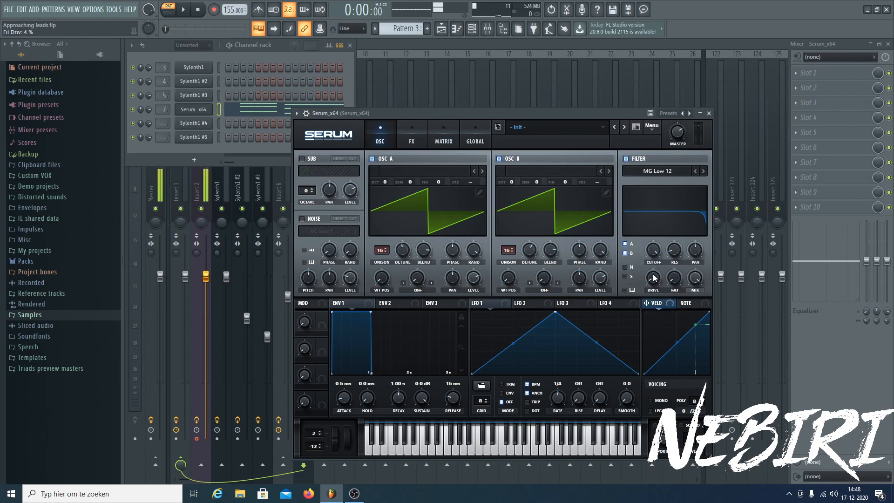
{"action": "key", "text": "space"}
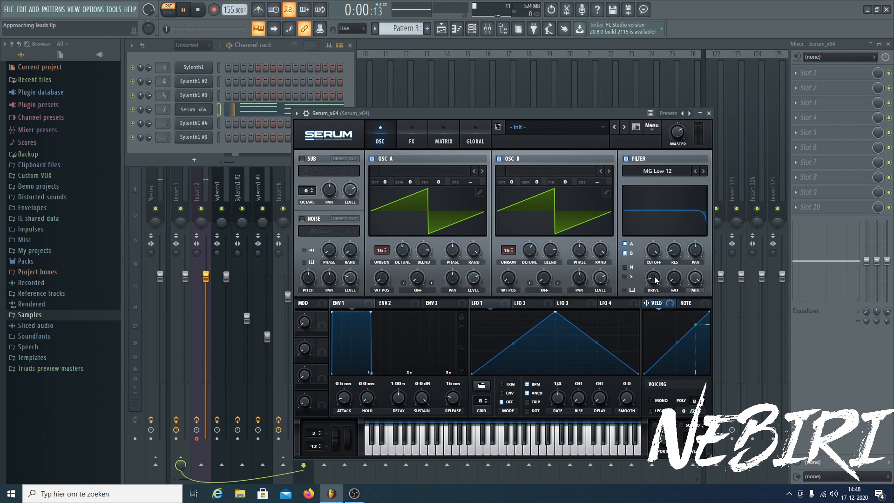
{"action": "left_click_drag", "start_coordinate": [536, 114], "coordinate": [536, 121]}
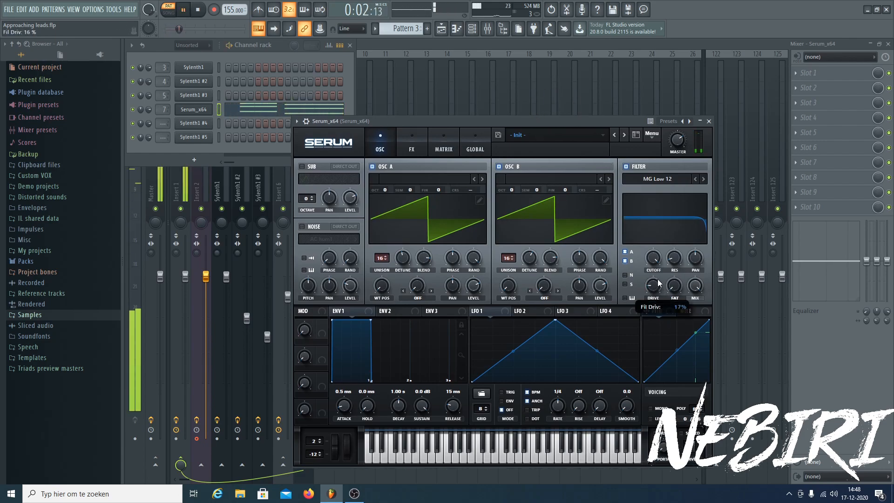
{"action": "left_click_drag", "start_coordinate": [675, 259], "coordinate": [674, 258]}
{"action": "key", "text": "space"}
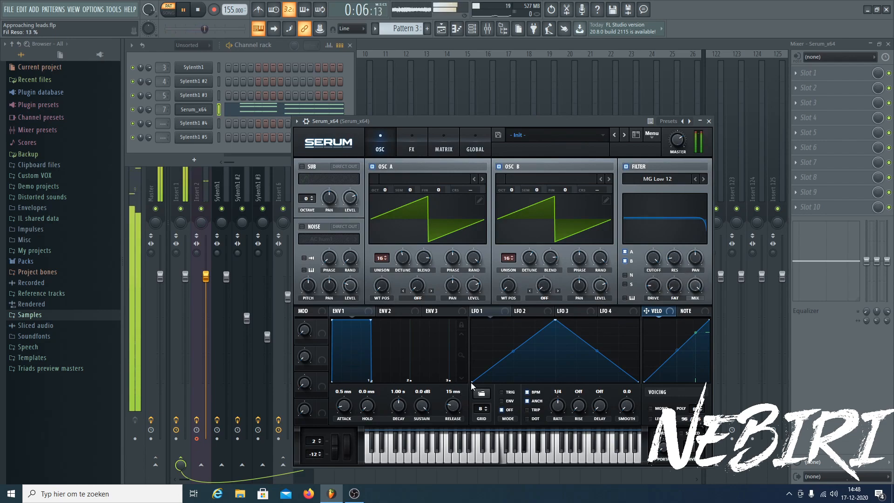
- Load the basic sine shape into LFO 1 and assign it to the fine tuning of oscillators A and B
{"action": "left_click", "coordinate": [480, 393]}
{"action": "mouse_move", "coordinate": [499, 397]}
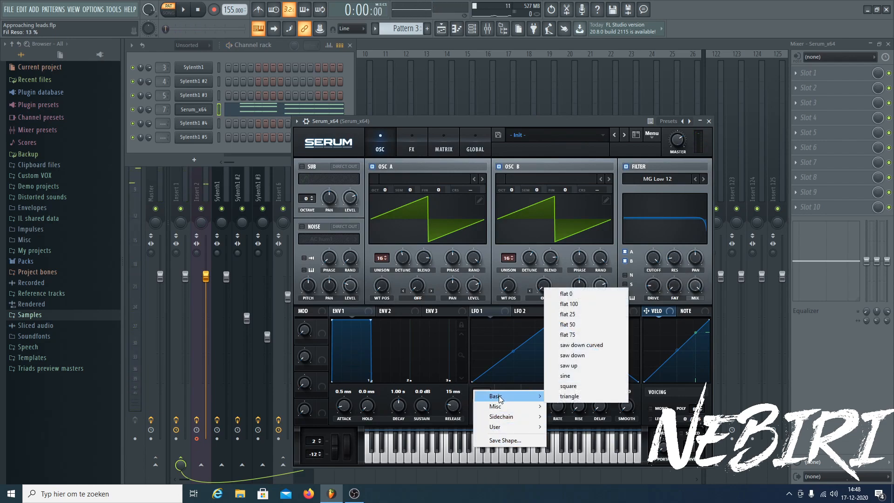
{"action": "left_click", "coordinate": [568, 376]}
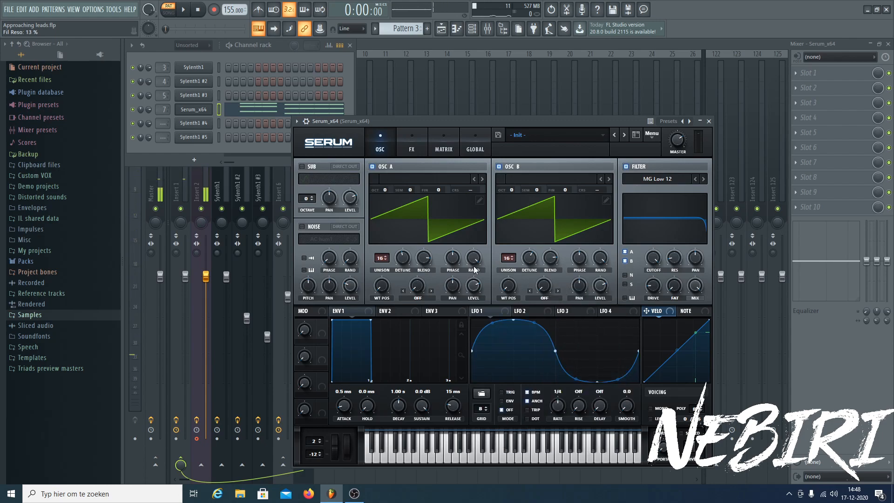
{"action": "left_click_drag", "start_coordinate": [504, 309], "coordinate": [404, 136]}
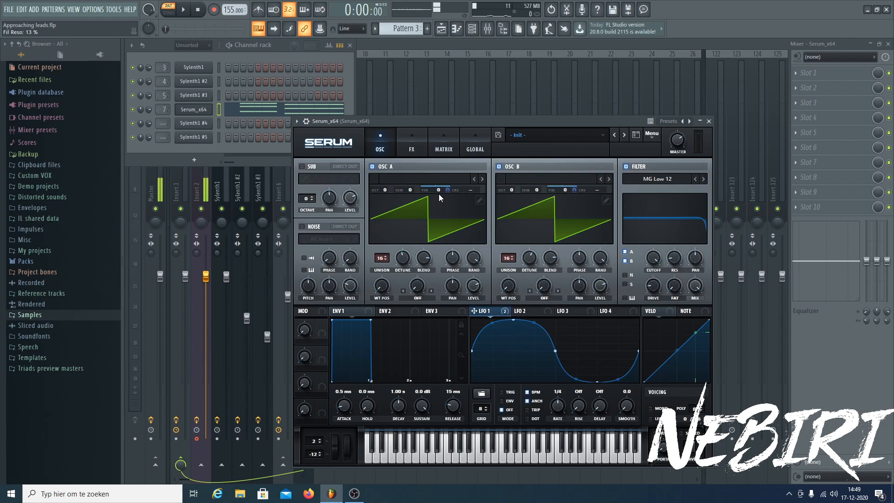
- Reduce LFO 1's fine-tuning modulation depth on both oscillators, setting oscillator B's amount to 23
{"action": "left_click_drag", "start_coordinate": [448, 191], "coordinate": [448, 235]}
{"action": "left_click", "coordinate": [194, 95]}
{"action": "left_click", "coordinate": [192, 96]}
{"action": "mouse_move", "coordinate": [447, 191]}
{"action": "left_click_drag", "start_coordinate": [574, 190], "coordinate": [571, 225]}
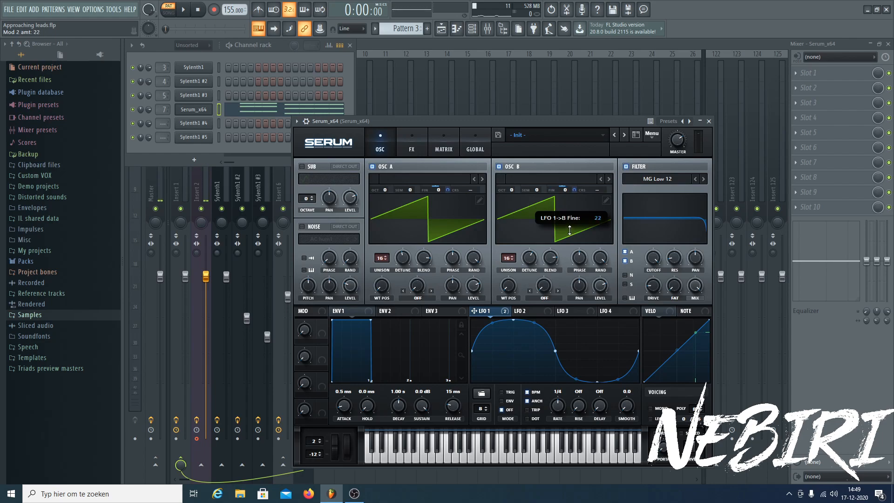
- Turn off BPM sync for LFO 1, raise its rate to 37.1 Hz, and start playback
{"action": "left_click", "coordinate": [528, 393]}
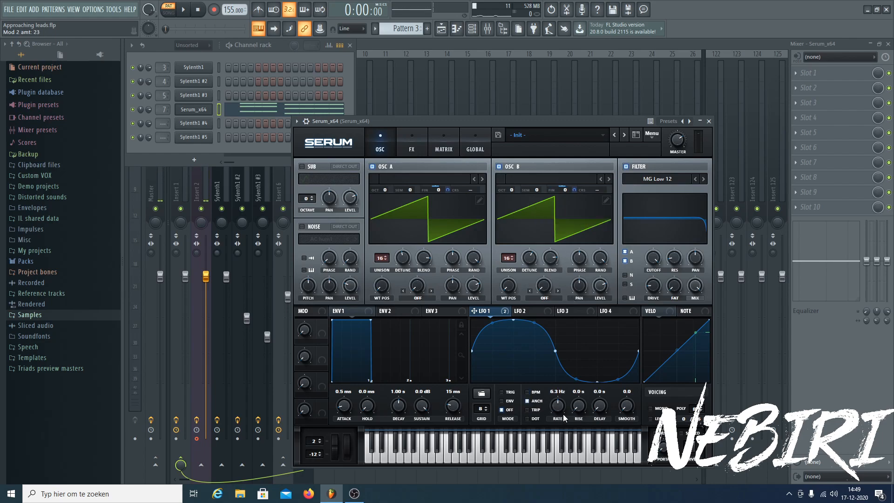
{"action": "left_click_drag", "start_coordinate": [566, 403], "coordinate": [565, 405]}
{"action": "key", "text": "space"}
- Set LFO 1's fine-tuning amount to 34 on oscillator A and 25 on B, reset both fine offsets to 0, and set its rate to 33.9 Hz
{"action": "left_click_drag", "start_coordinate": [449, 190], "coordinate": [448, 180]}
{"action": "left_click_drag", "start_coordinate": [448, 183], "coordinate": [448, 183]}
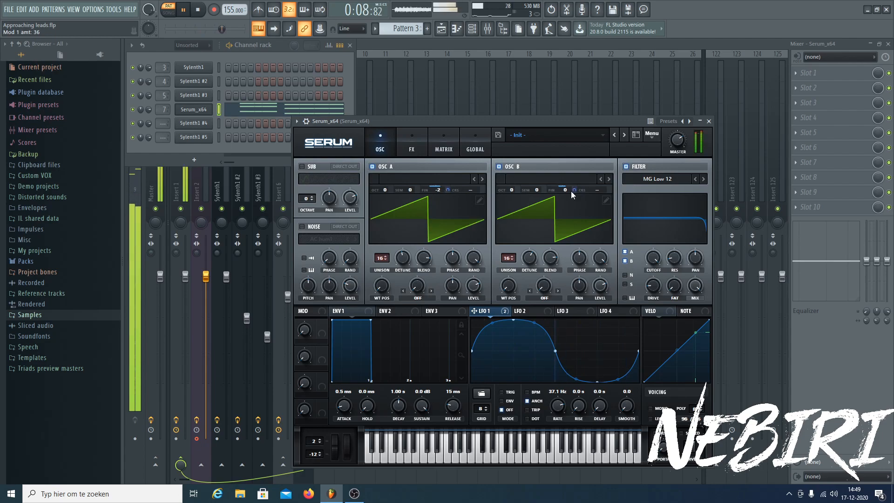
{"action": "left_click_drag", "start_coordinate": [573, 190], "coordinate": [574, 188]}
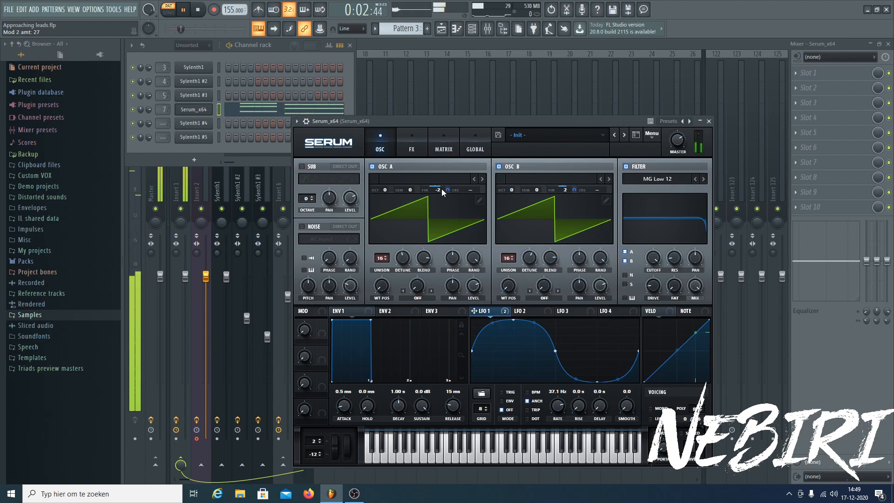
{"action": "left_click_drag", "start_coordinate": [440, 191], "coordinate": [440, 192]}
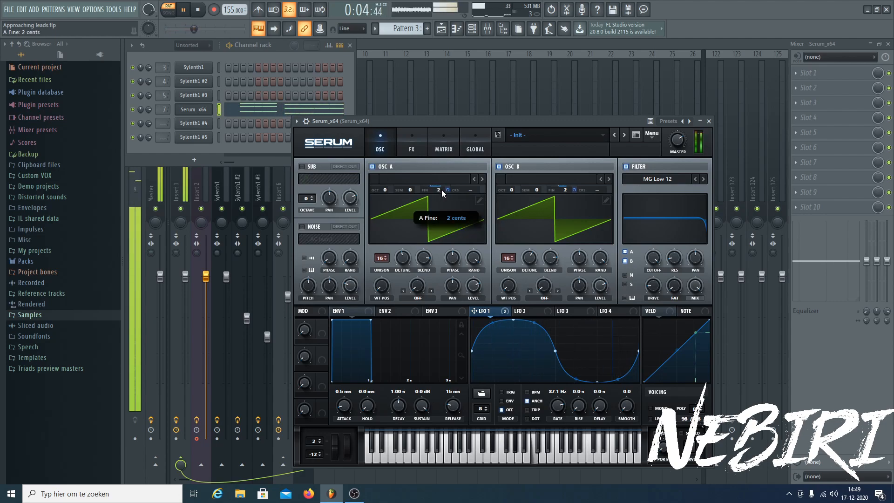
{"action": "double_click", "coordinate": [441, 191]}
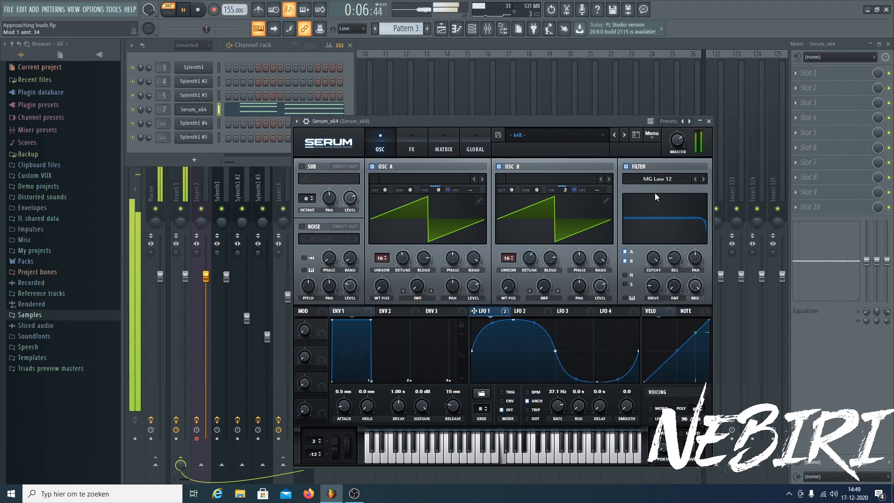
{"action": "double_click", "coordinate": [566, 191]}
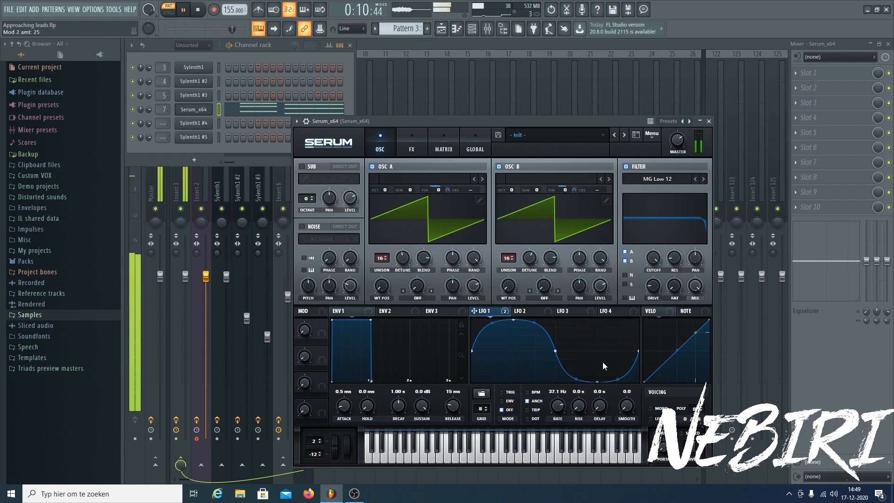
{"action": "left_click_drag", "start_coordinate": [554, 398], "coordinate": [557, 406]}
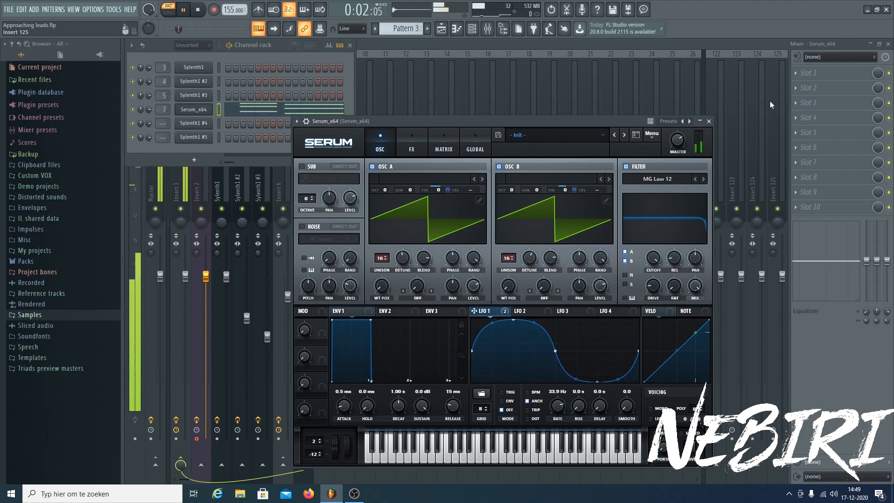
- Stop playback and load FabFilter Pro-Q 2 into the first effect slot of the Serum_x64 mixer track
{"action": "left_click", "coordinate": [407, 52]}
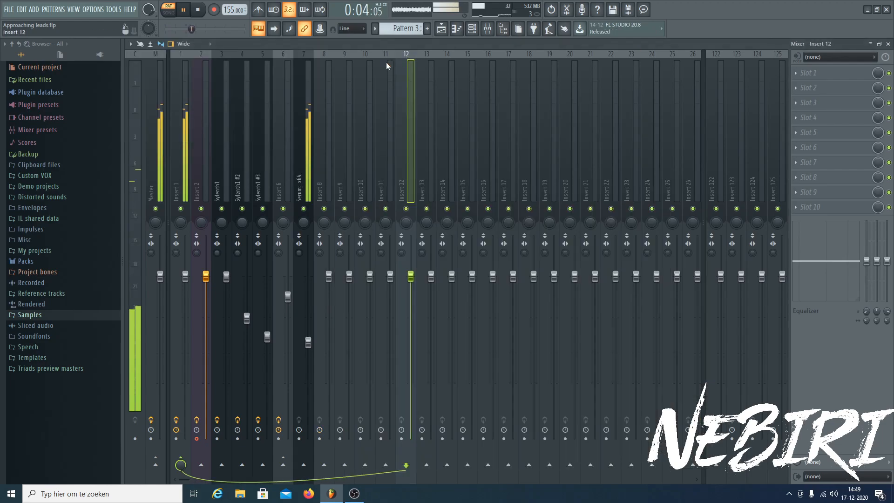
{"action": "left_click", "coordinate": [304, 137]}
{"action": "key", "text": "space"}
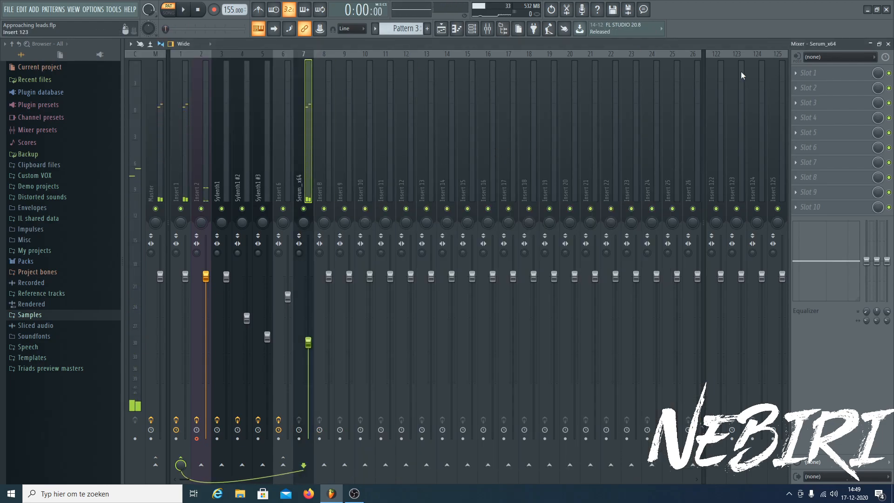
{"action": "left_click", "coordinate": [808, 74]}
{"action": "left_click", "coordinate": [652, 226]}
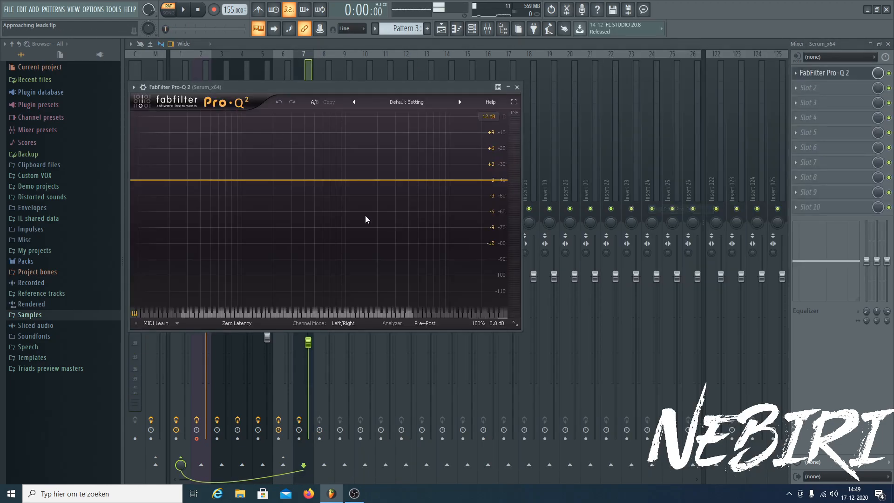
- Add a low-cut band at around 190 Hz to the Serum track's EQ and start playback
{"action": "left_click_drag", "start_coordinate": [282, 180], "coordinate": [250, 222]}
{"action": "left_click", "coordinate": [168, 279]}
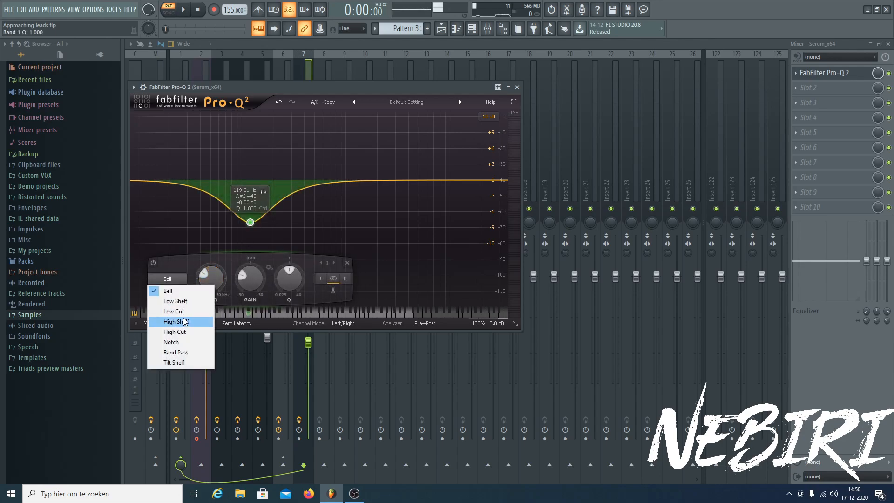
{"action": "left_click", "coordinate": [174, 311]}
{"action": "left_click_drag", "start_coordinate": [250, 180], "coordinate": [274, 180]}
{"action": "key", "text": "space"}
- Add a slight high-frequency bell boost, shift the low cut a little lower, and close the EQ
{"action": "left_click_drag", "start_coordinate": [372, 180], "coordinate": [451, 174]}
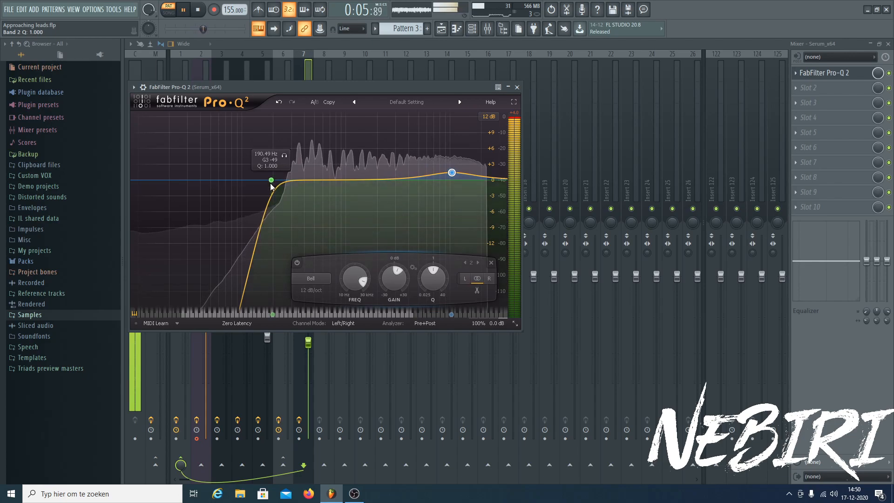
{"action": "left_click_drag", "start_coordinate": [271, 180], "coordinate": [268, 180]}
{"action": "left_click_drag", "start_coordinate": [453, 173], "coordinate": [452, 177]}
{"action": "key", "text": "Escape"}
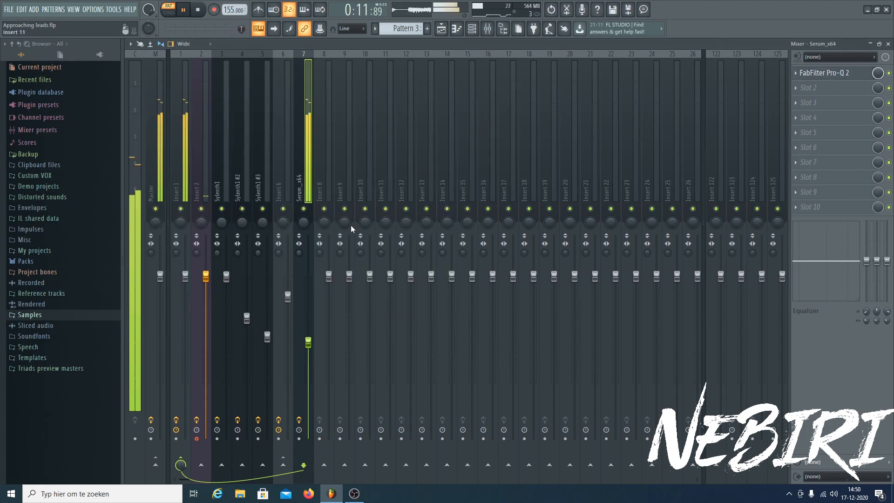
- Play the full arrangement in song mode and lower the Serum_x64 mixer track's fader to -11.8 dB
{"action": "left_click_drag", "start_coordinate": [309, 343], "coordinate": [309, 349]}
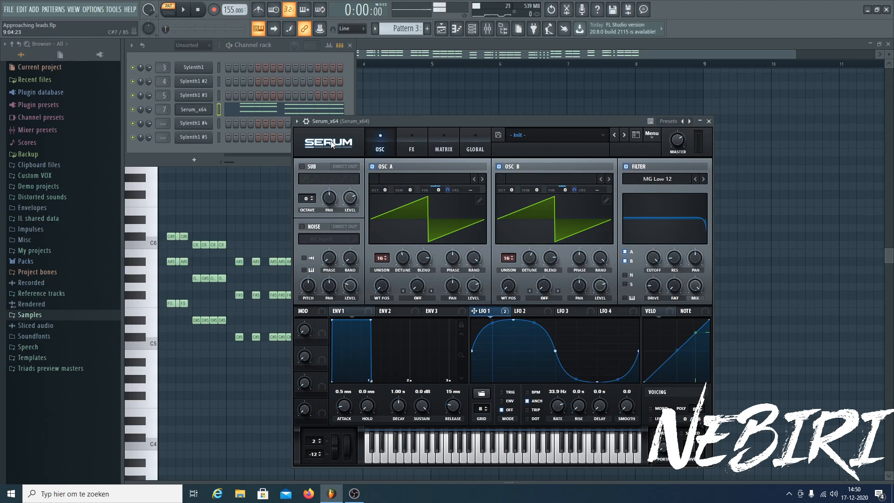
{"action": "left_click", "coordinate": [494, 28]}
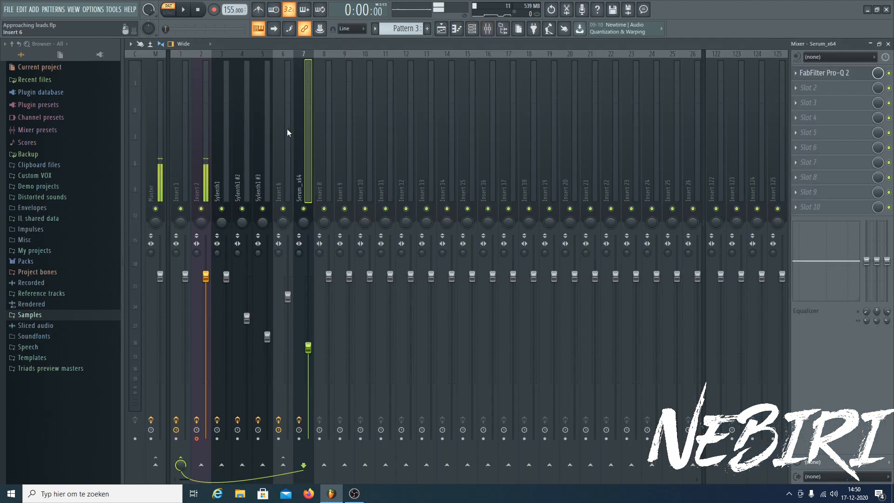
{"action": "left_click", "coordinate": [441, 31]}
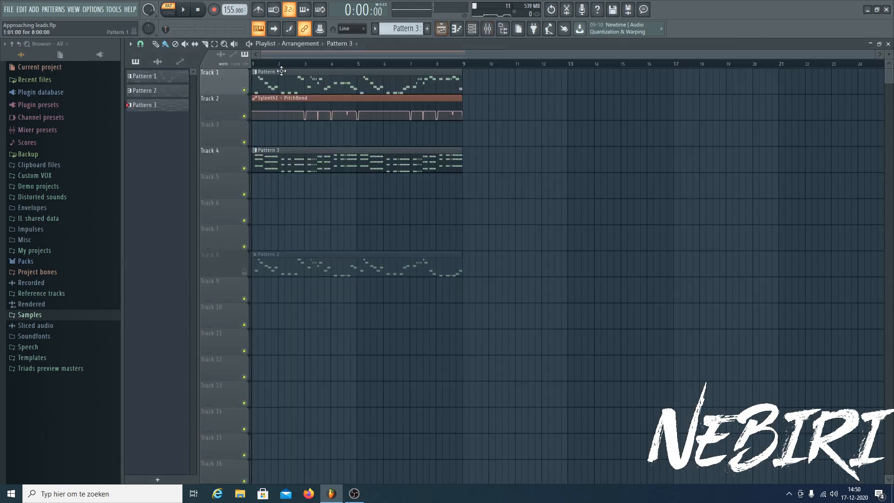
{"action": "left_click", "coordinate": [489, 29]}
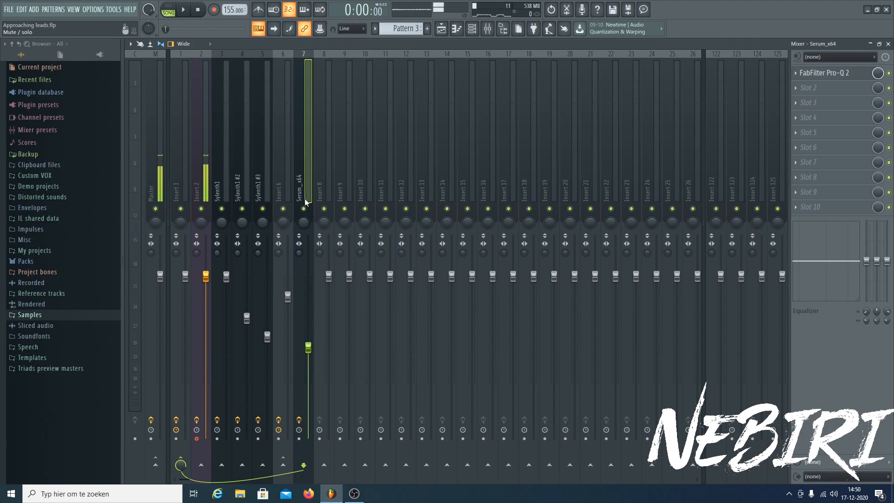
{"action": "left_click_drag", "start_coordinate": [261, 166], "coordinate": [230, 159]}
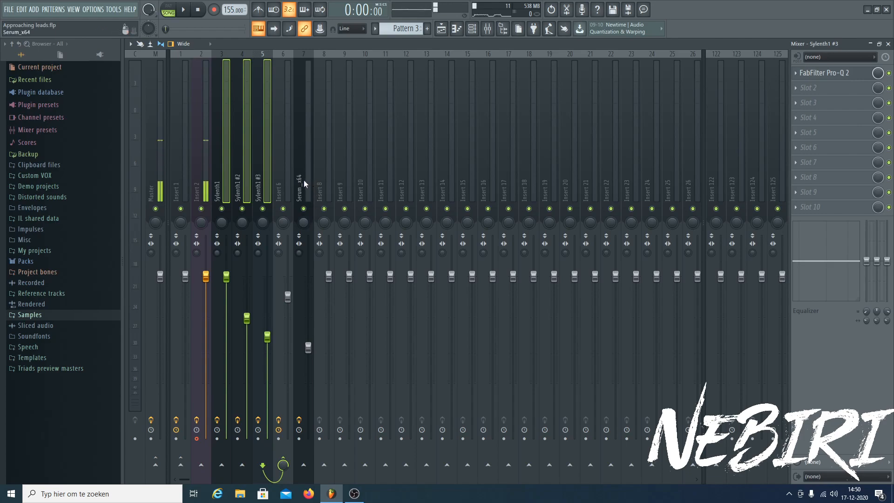
{"action": "key", "text": "space"}
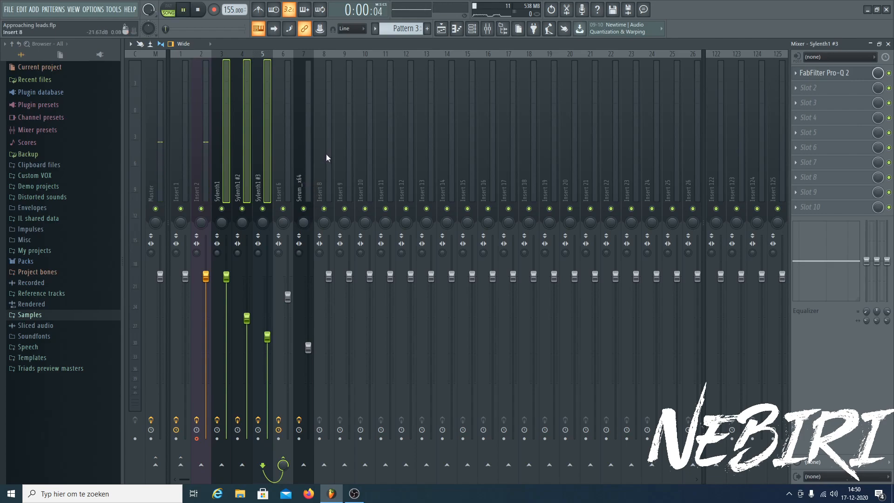
{"action": "left_click", "coordinate": [309, 347]}
{"action": "mouse_move", "coordinate": [308, 347]}
{"action": "left_mouse_down"}
{"action": "mouse_move", "coordinate": [308, 389]}
{"action": "mouse_move", "coordinate": [308, 352]}
{"action": "left_mouse_up"}
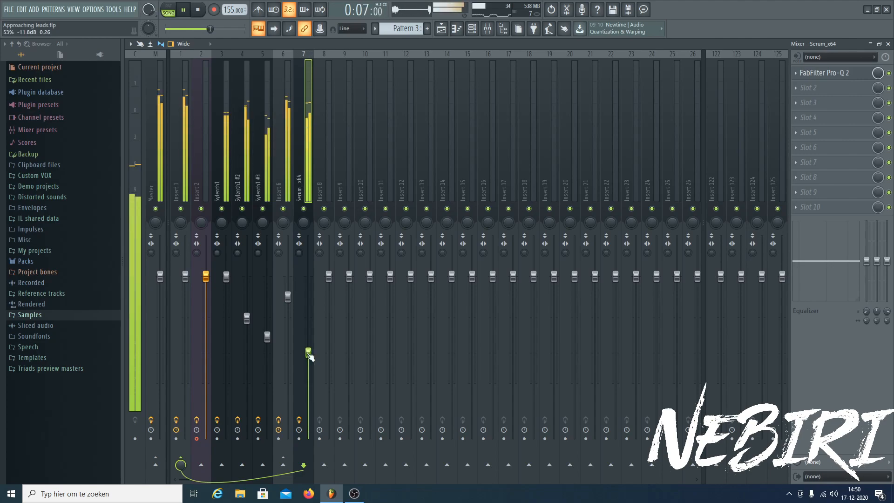
- Check the Serum_x64 instrument while the arrangement plays and nudge its mixer fader up slightly
{"action": "left_click", "coordinate": [888, 44]}
{"action": "left_click", "coordinate": [472, 29]}
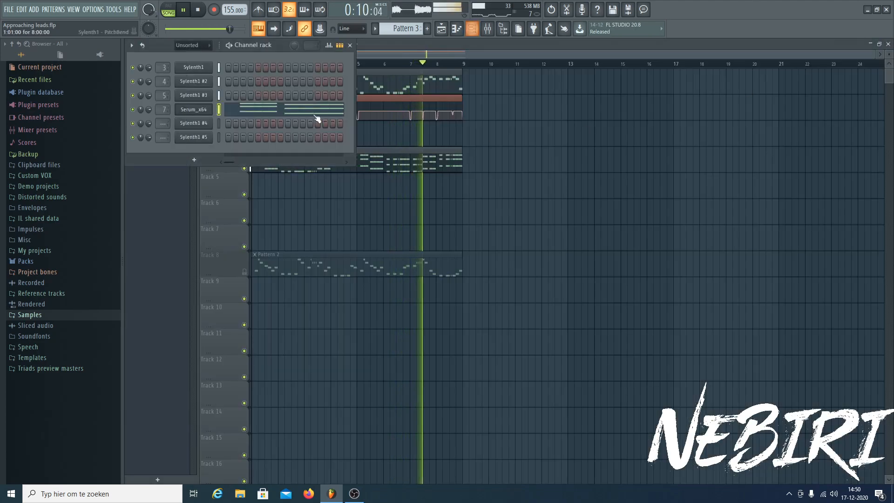
{"action": "left_click", "coordinate": [192, 110]}
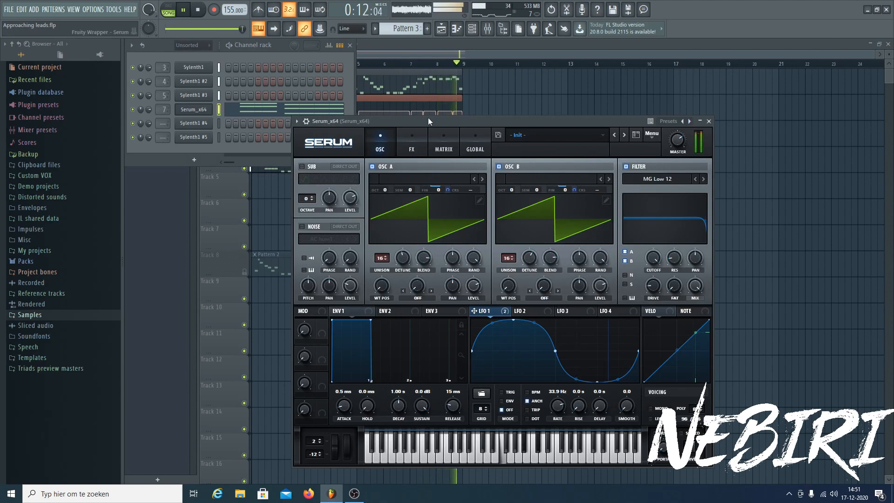
{"action": "left_click", "coordinate": [472, 28]}
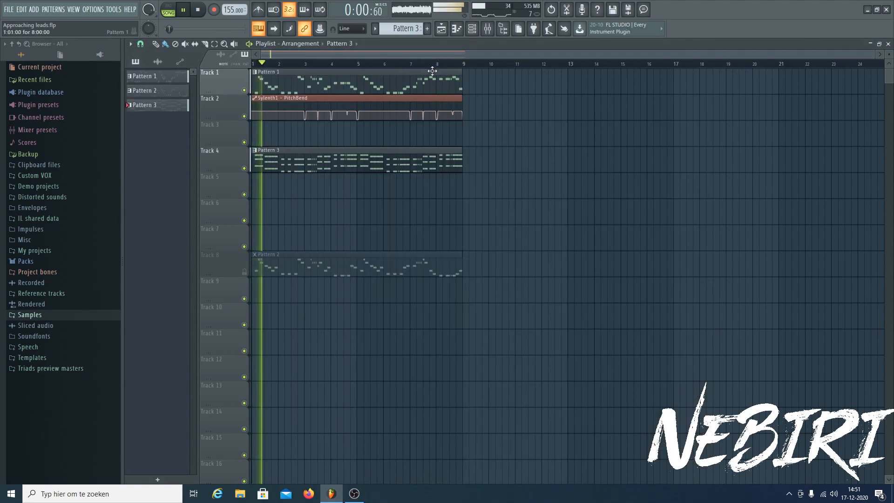
{"action": "left_click", "coordinate": [473, 29]}
{"action": "key", "text": "F9"}
{"action": "scroll", "coordinate": [309, 354], "scroll_direction": "up", "scroll_amount": 2}
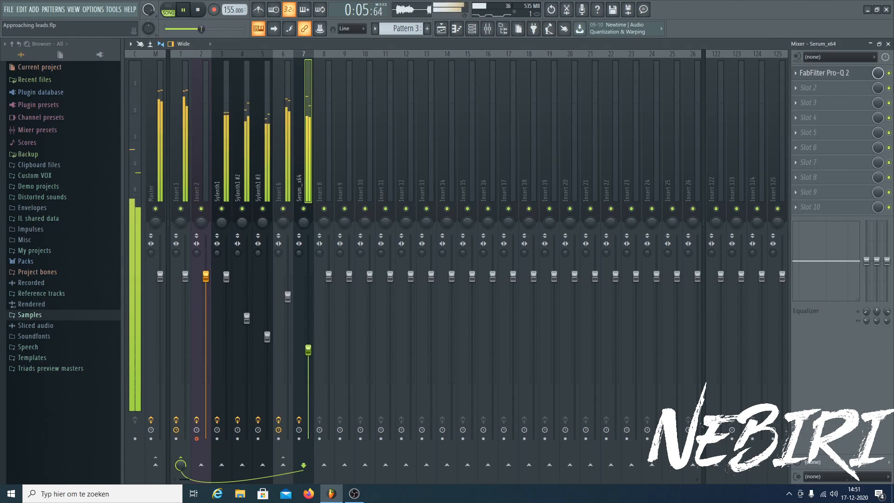
{"action": "key", "text": "F9"}
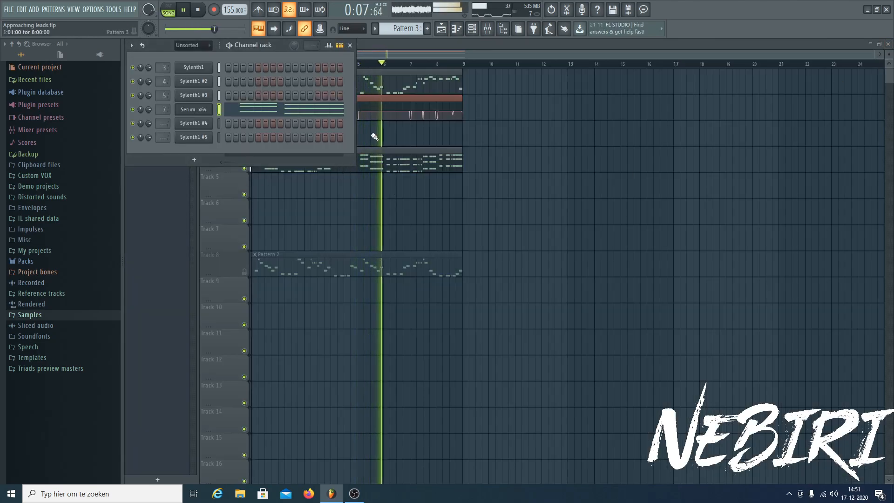
- Compare the mix with the Serum_x64 track muted and unmuted, and set its fader to -11.7 dB
{"action": "left_click", "coordinate": [487, 29]}
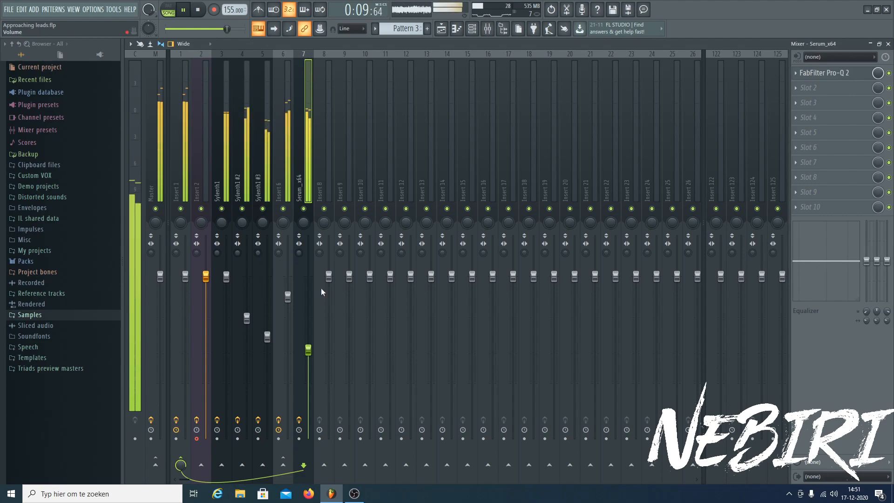
{"action": "left_click", "coordinate": [304, 209]}
{"action": "left_click", "coordinate": [305, 210]}
{"action": "left_click_drag", "start_coordinate": [309, 349], "coordinate": [308, 351]}
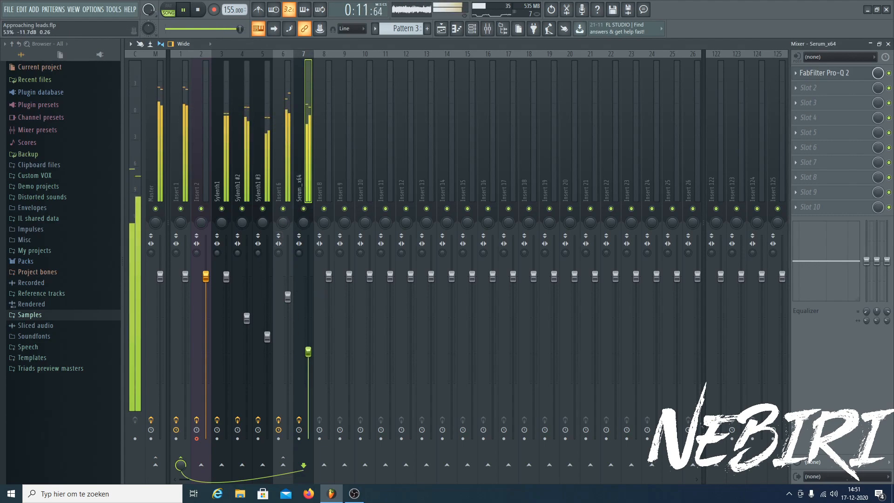
- Raise the Sylenth1 fader slightly, set Insert 6 to -2.0 dB, and fine-tune the Serum_x64 track's level against them
{"action": "left_click_drag", "start_coordinate": [227, 277], "coordinate": [227, 266]}
{"action": "left_click_drag", "start_coordinate": [309, 352], "coordinate": [309, 354]}
{"action": "left_click", "coordinate": [226, 267]}
{"action": "left_click", "coordinate": [153, 136]}
{"action": "left_click_drag", "start_coordinate": [288, 295], "coordinate": [287, 290]}
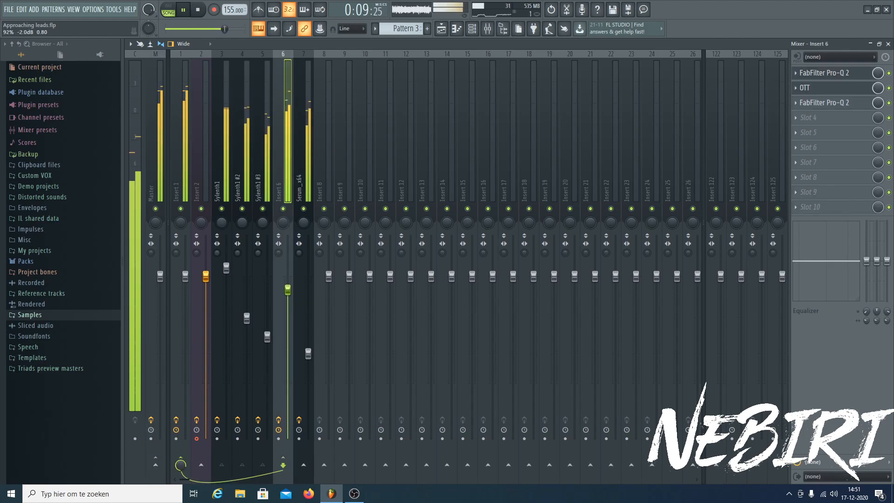
{"action": "left_click", "coordinate": [307, 353]}
{"action": "left_click_drag", "start_coordinate": [306, 344], "coordinate": [306, 343]}
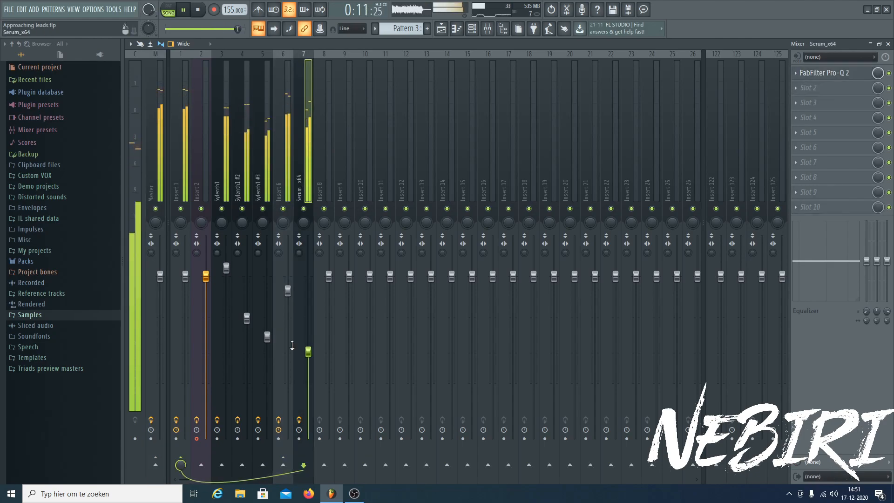
- Lower Insert 1's fader slightly, reset Insert 6 to its default volume, and raise Serum_x64 to -10.5 dB
{"action": "mouse_move", "coordinate": [186, 277]}
{"action": "left_mouse_down"}
{"action": "mouse_move", "coordinate": [195, 290]}
{"action": "mouse_move", "coordinate": [186, 289]}
{"action": "left_mouse_up"}
{"action": "right_click", "coordinate": [289, 292]}
{"action": "left_click", "coordinate": [300, 299]}
{"action": "left_click_drag", "start_coordinate": [308, 351], "coordinate": [307, 345]}
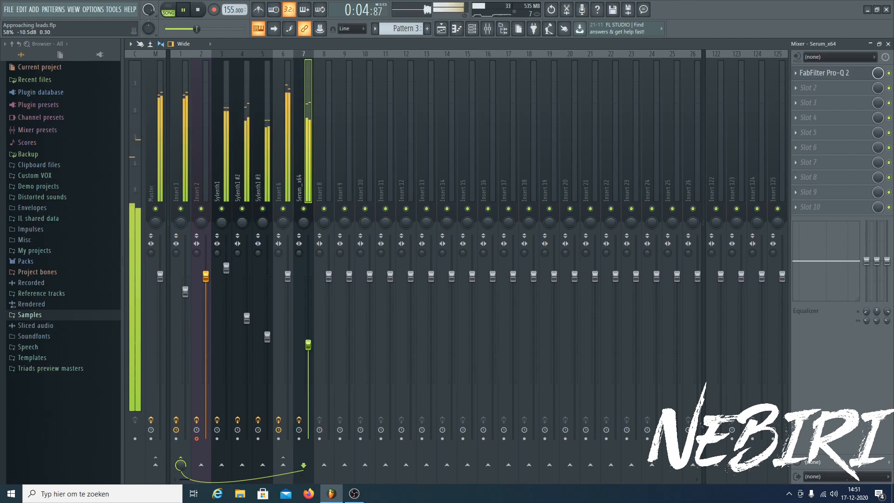
{"action": "left_click_drag", "start_coordinate": [185, 293], "coordinate": [185, 297]}
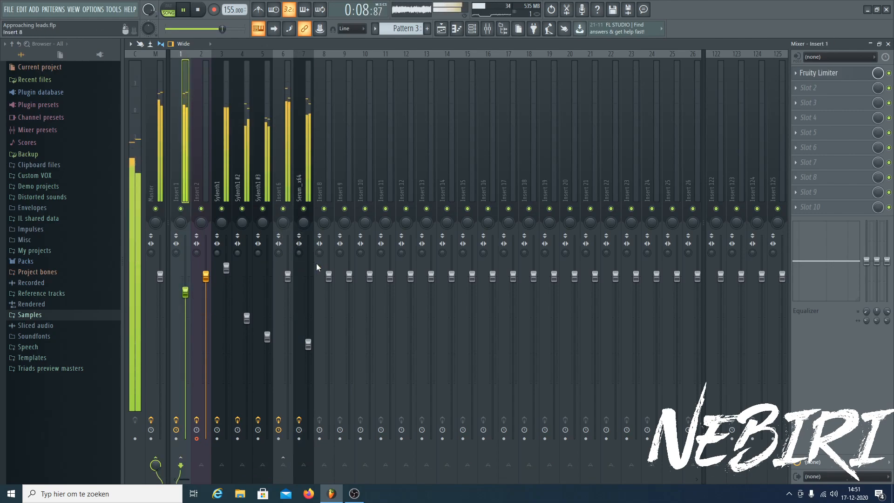
- Raise the Serum_x64 track's fader to -9.5 dB, listen to the mix, and stop playback
{"action": "left_click", "coordinate": [309, 343]}
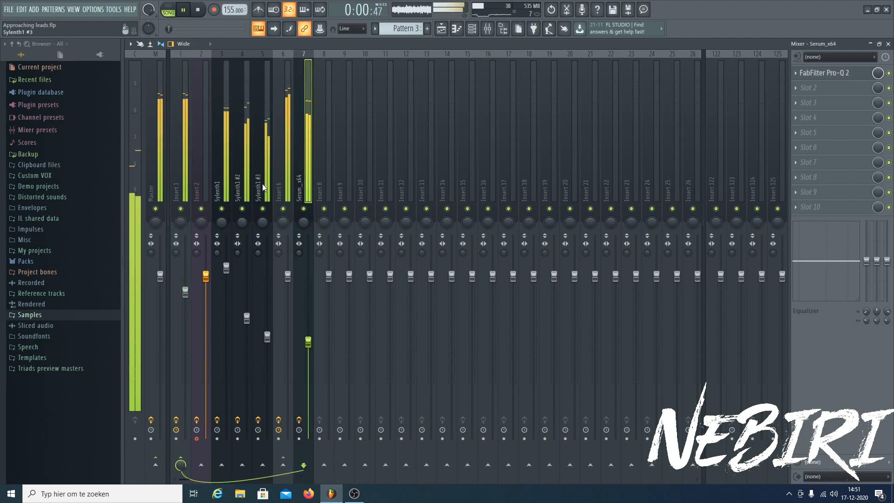
{"action": "left_click_drag", "start_coordinate": [309, 342], "coordinate": [309, 340]}
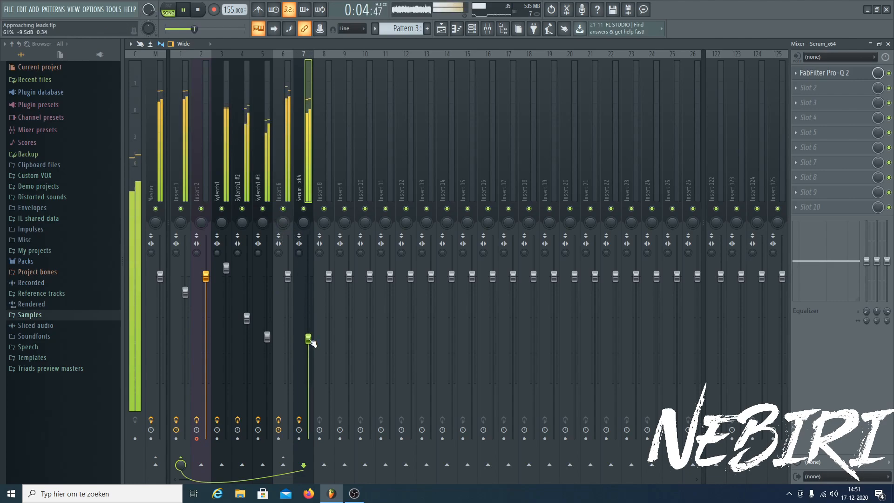
{"action": "key", "text": "space"}
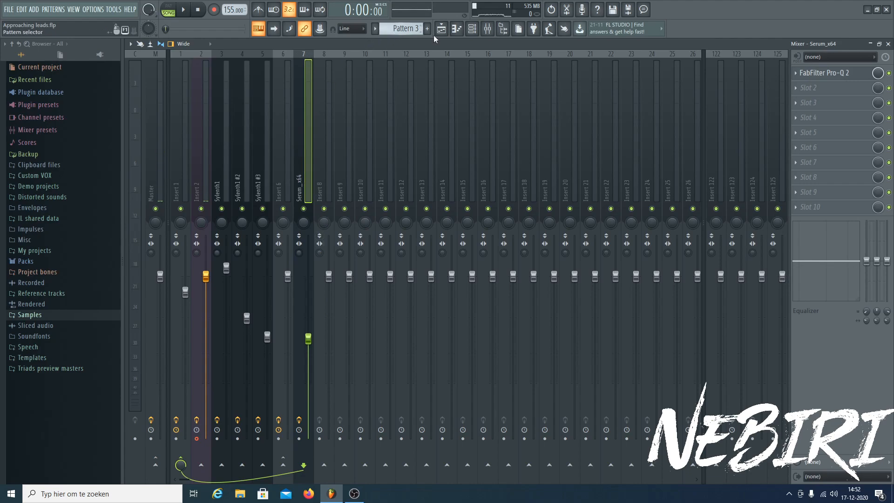
- Start playback and copy the Serum_x64 channel's notes in the channel rack
{"action": "key", "text": "F6"}
{"action": "key", "text": "space"}
{"action": "right_click", "coordinate": [182, 113]}
{"action": "left_click", "coordinate": [309, 117]}
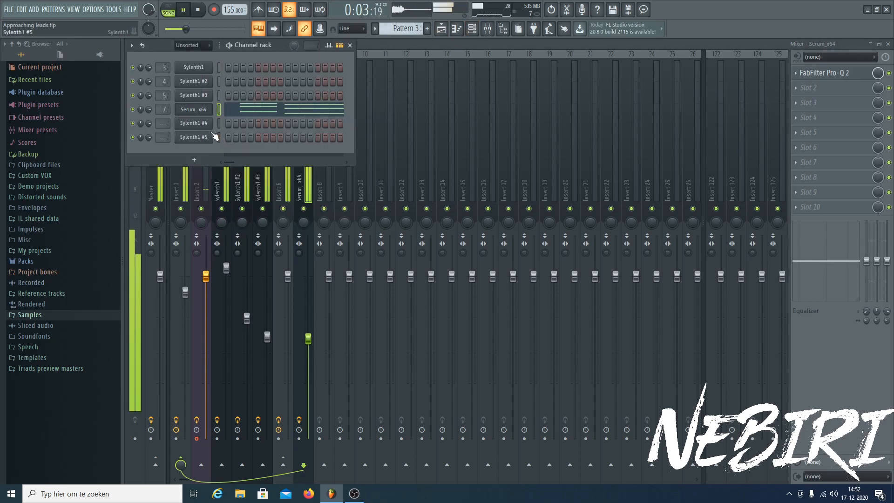
{"action": "key", "text": "F6"}
- Load FabFilter Pro-Q 2 into the Master track's first effect slot, examine the mix's spectrum, and close it
{"action": "left_click", "coordinate": [158, 123]}
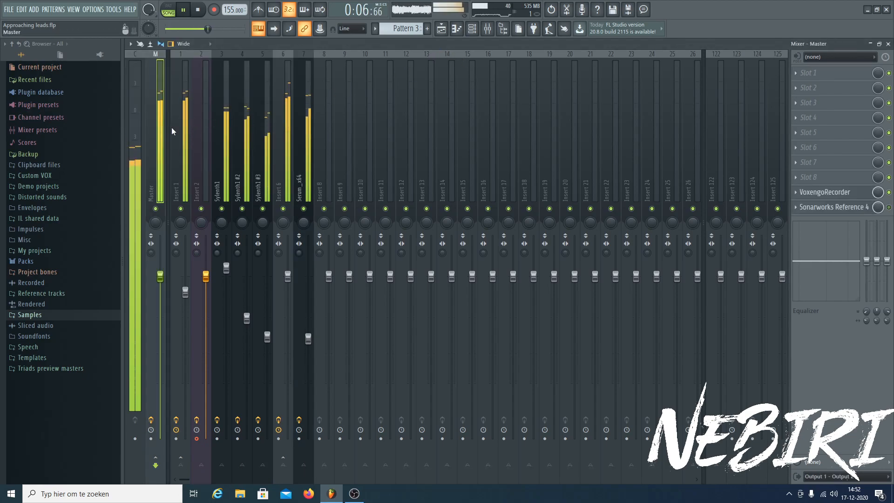
{"action": "left_click", "coordinate": [811, 73]}
{"action": "left_click", "coordinate": [680, 208]}
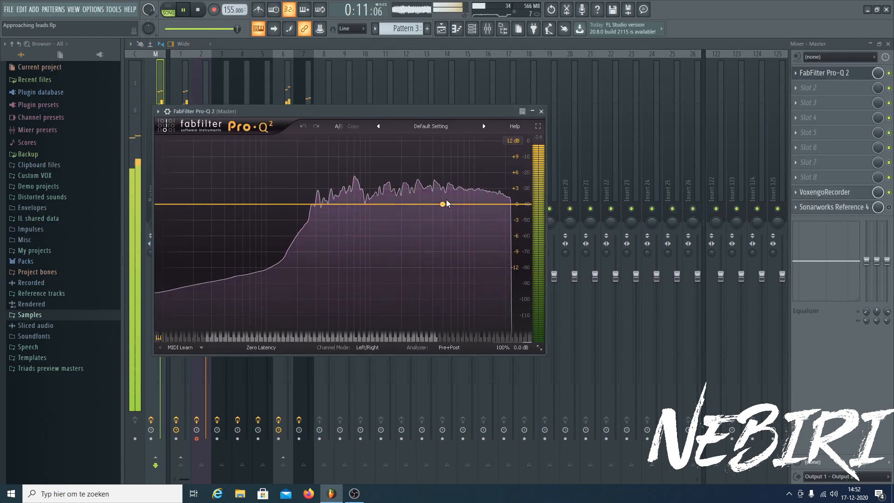
{"action": "left_click", "coordinate": [541, 111]}
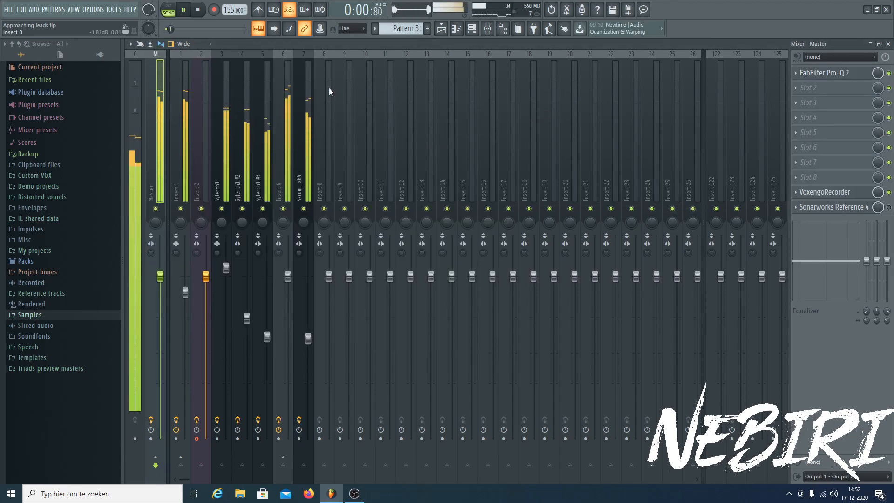
- Copy the chord notes from the Serum_x64 channel again and stop playback
{"action": "left_click", "coordinate": [475, 30]}
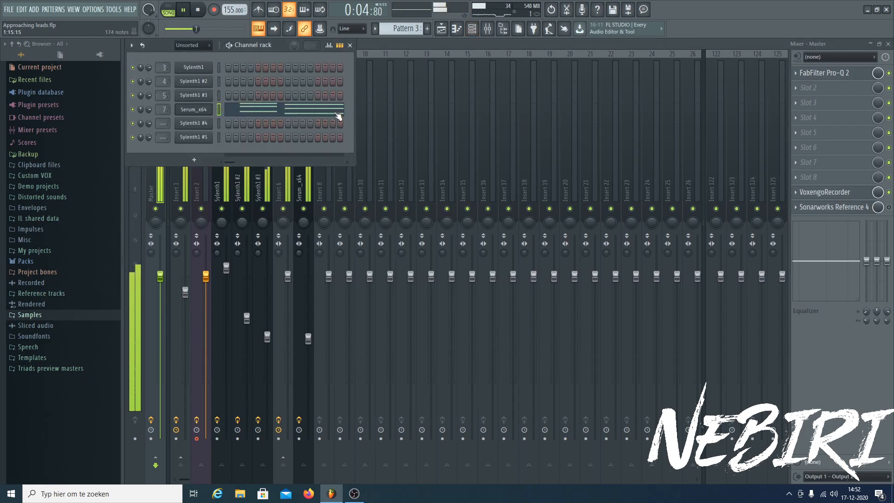
{"action": "right_click", "coordinate": [191, 113]}
{"action": "left_click", "coordinate": [313, 119]}
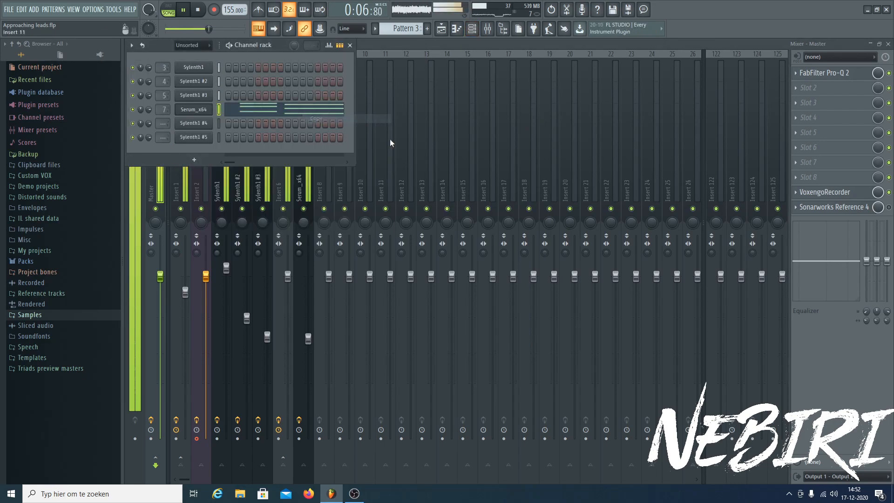
{"action": "key", "text": "space"}
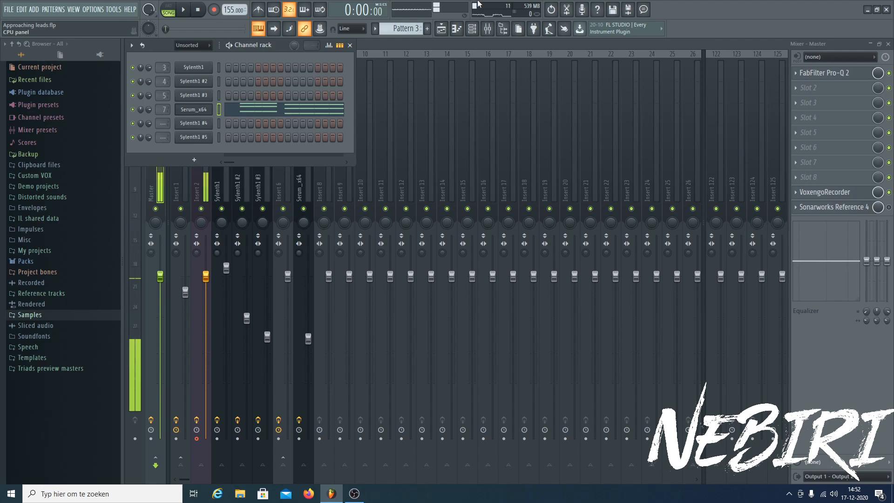
{"action": "right_click", "coordinate": [204, 111]}
{"action": "left_click", "coordinate": [340, 119]}
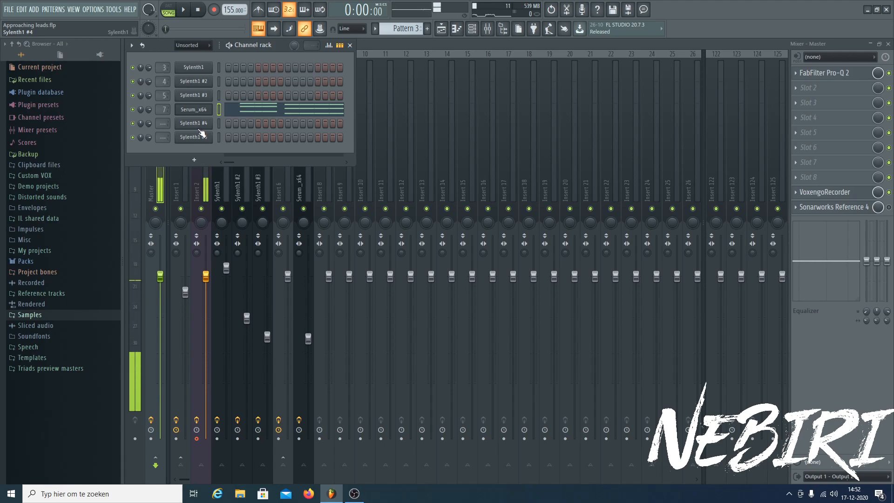
- Replace the Sylenth1 #4 channel with a new Serum_x64 instance and paste the copied chord notes into it
{"action": "right_click", "coordinate": [200, 123]}
{"action": "right_click", "coordinate": [182, 124]}
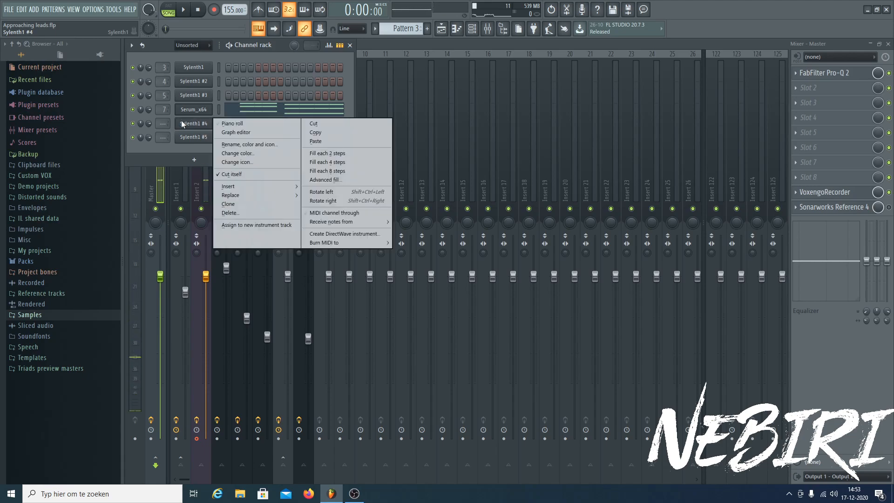
{"action": "mouse_move", "coordinate": [250, 186]}
{"action": "left_click", "coordinate": [391, 195]}
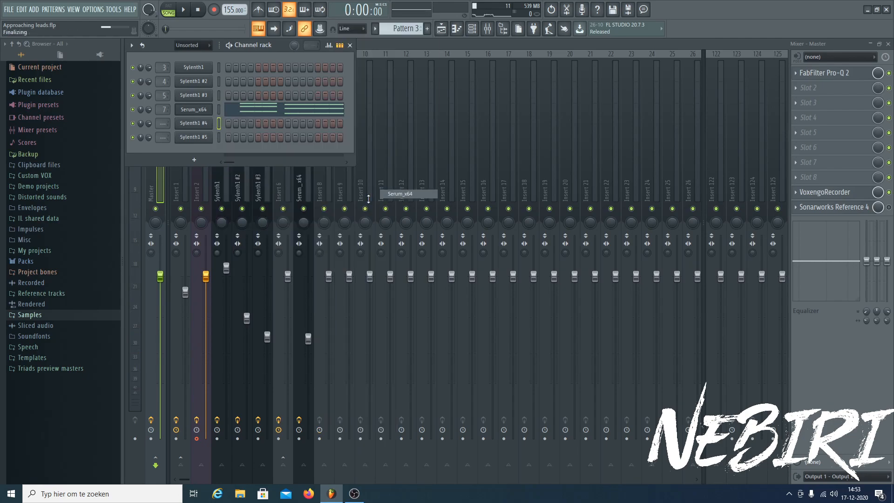
{"action": "right_click", "coordinate": [196, 126]}
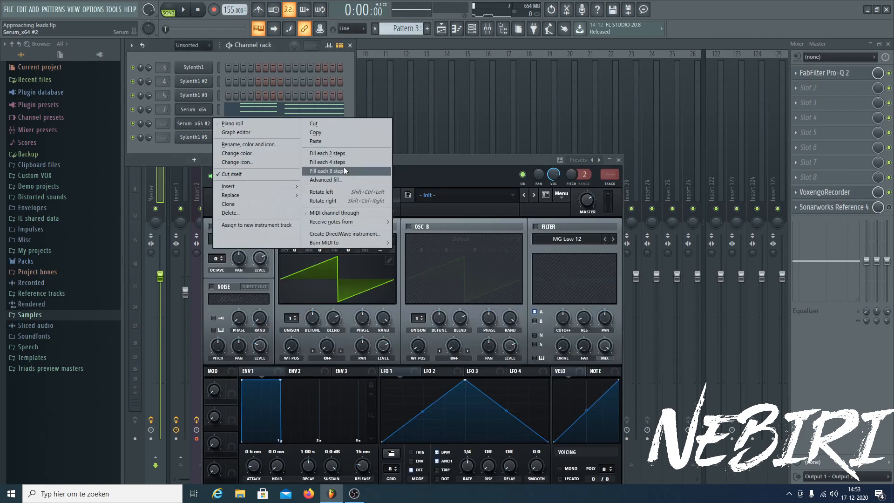
{"action": "left_click", "coordinate": [334, 143]}
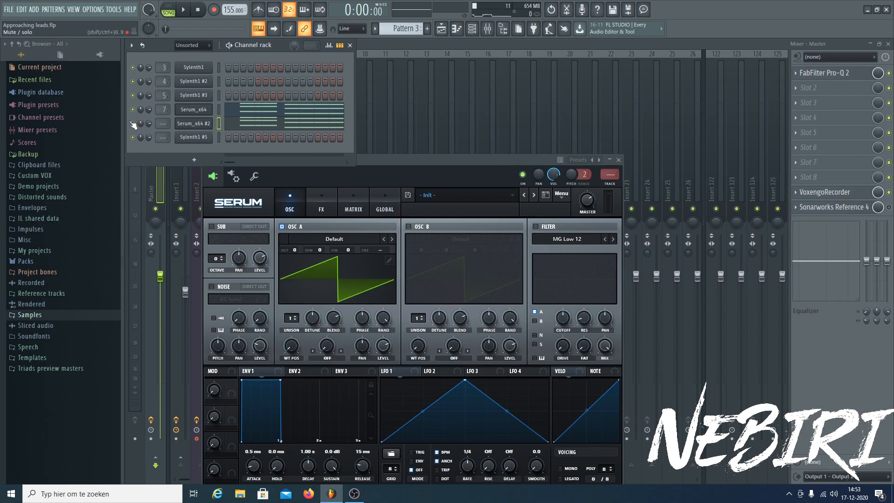
- Solo the new Serum_x64 #2 channel during playback and set oscillator A to 16 unison voices with a blend of 86
{"action": "key", "text": "space"}
{"action": "left_click_drag", "start_coordinate": [290, 318], "coordinate": [336, 162]}
{"action": "key", "text": "space"}
{"action": "left_click_drag", "start_coordinate": [320, 319], "coordinate": [338, 313]}
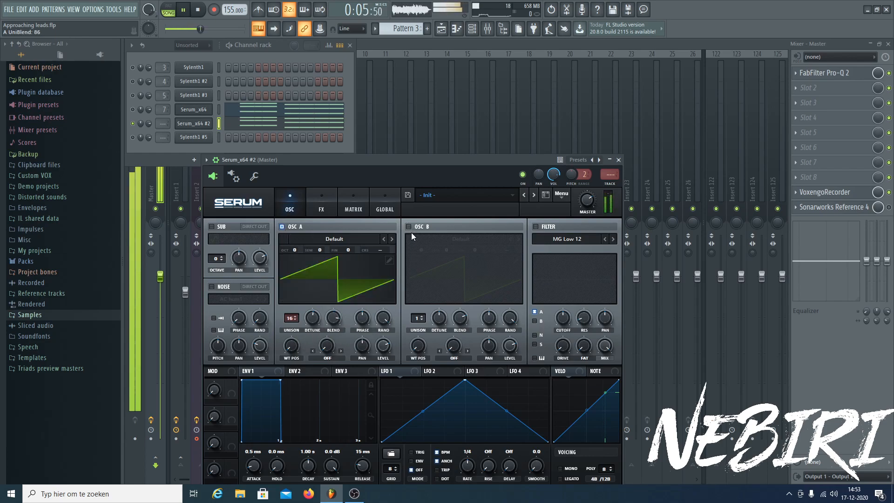
- Enable oscillator B at octave +1 with 8 unison voices and a unison blend of 75
{"action": "left_click", "coordinate": [409, 227]}
{"action": "left_click_drag", "start_coordinate": [420, 252], "coordinate": [420, 248]}
{"action": "left_click_drag", "start_coordinate": [417, 318], "coordinate": [435, 282]}
{"action": "left_click_drag", "start_coordinate": [436, 323], "coordinate": [449, 275]}
{"action": "left_click_drag", "start_coordinate": [416, 325], "coordinate": [443, 315]}
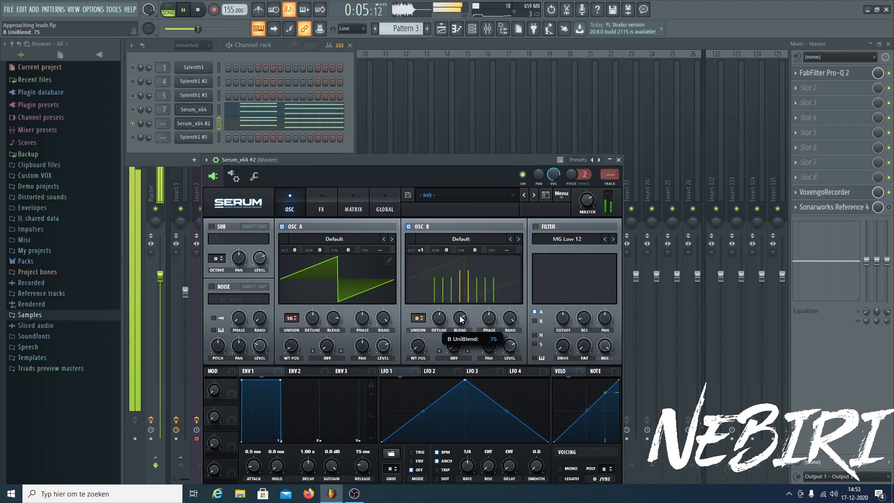
- Enable the MG Low 12 filter for both oscillators, raise its cutoff, and set its drive to 10%
{"action": "left_click", "coordinate": [536, 227]}
{"action": "left_click", "coordinate": [534, 321]}
{"action": "left_click_drag", "start_coordinate": [563, 318], "coordinate": [563, 289]}
{"action": "left_click_drag", "start_coordinate": [563, 345], "coordinate": [563, 339]}
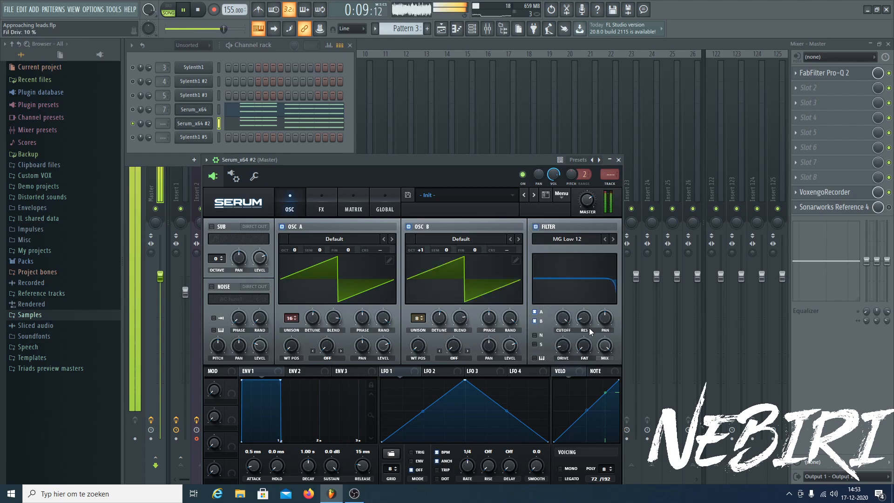
- Set envelope 1's release to 60 ms in Serum_x64 #2 and stop playback
{"action": "left_click_drag", "start_coordinate": [219, 162], "coordinate": [275, 94]}
{"action": "left_click_drag", "start_coordinate": [422, 378], "coordinate": [422, 378]}
{"action": "scroll", "coordinate": [423, 377], "scroll_direction": "up", "scroll_amount": 5}
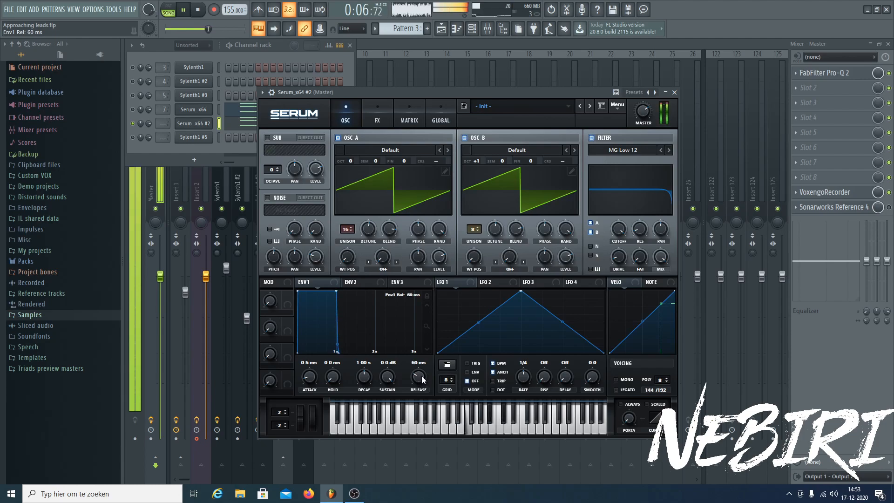
{"action": "key", "text": "space"}
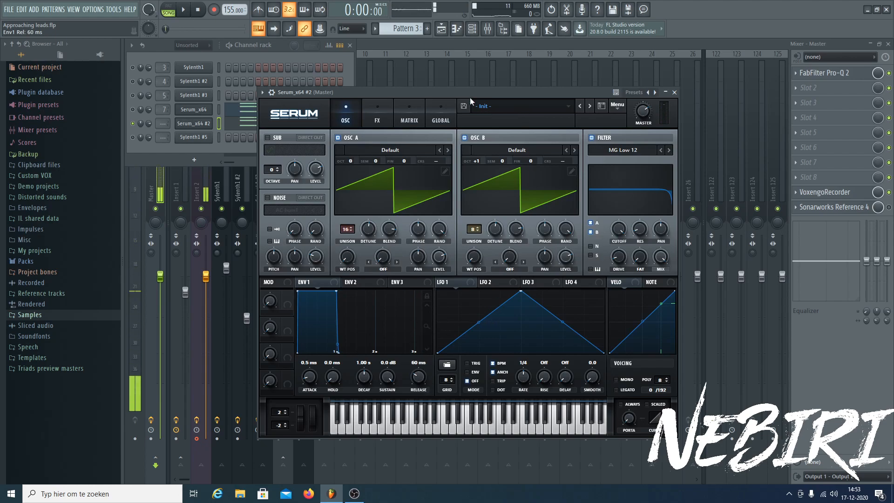
- Route the Serum_x64 #2 channel to mixer track 8 and lower that track's fader
{"action": "left_click", "coordinate": [192, 124]}
{"action": "left_click", "coordinate": [192, 124]}
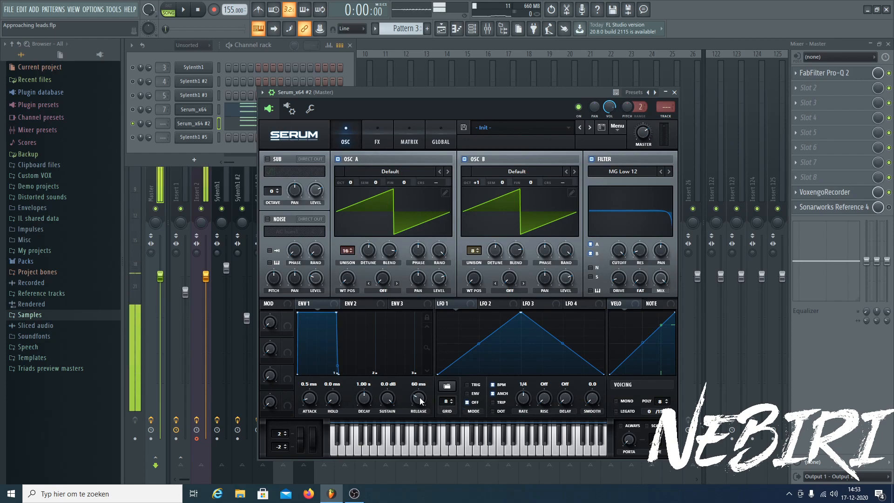
{"action": "left_click", "coordinate": [672, 117]}
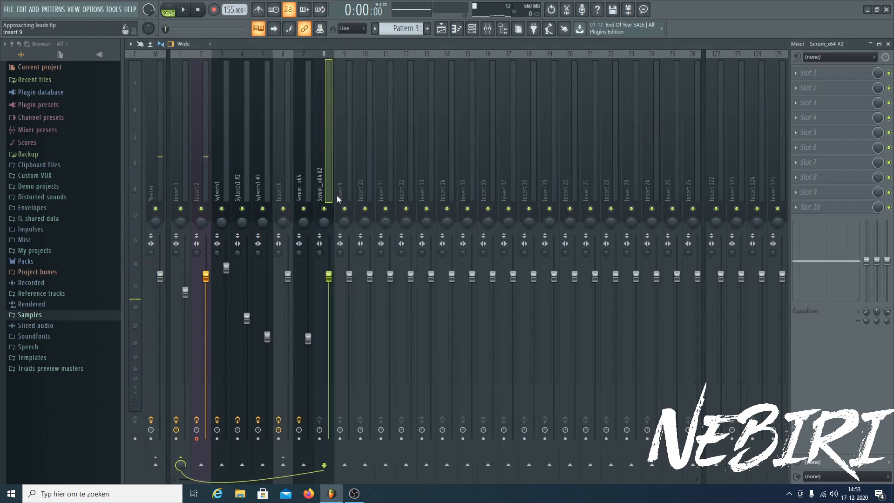
{"action": "left_click_drag", "start_coordinate": [328, 276], "coordinate": [329, 350]}
- Load FabFilter Pro-Q 2 in slot 2 of Serum_x64 #2's track, add a 24 dB/oct low cut near 230 Hz, and adjust the highs
{"action": "left_click", "coordinate": [811, 87]}
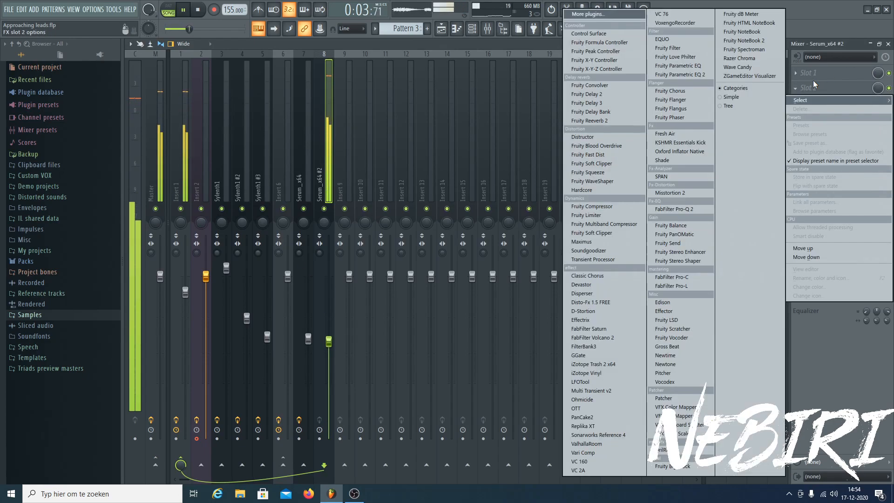
{"action": "left_click", "coordinate": [698, 209]}
{"action": "left_click", "coordinate": [317, 225]}
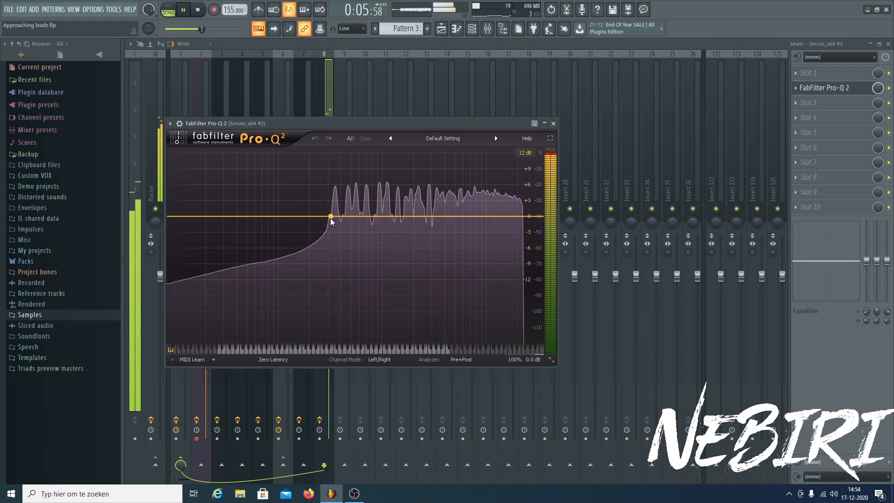
{"action": "left_click", "coordinate": [251, 317]}
{"action": "left_click", "coordinate": [235, 345]}
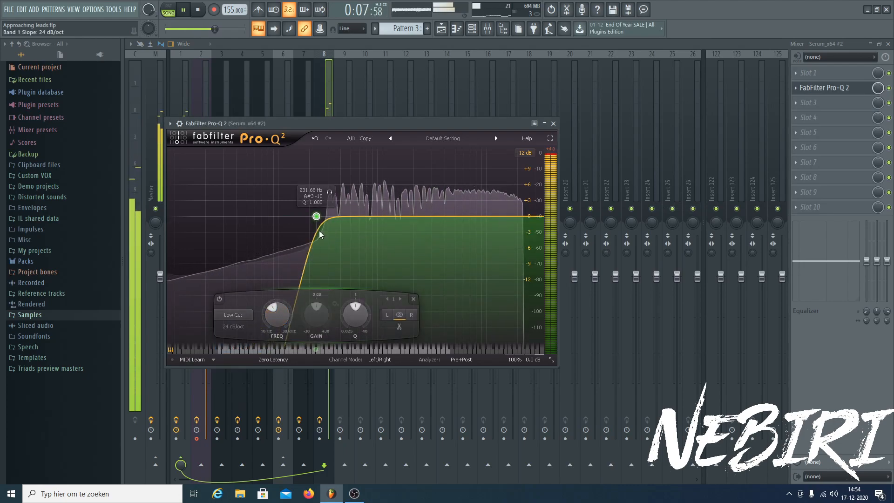
{"action": "left_click_drag", "start_coordinate": [319, 216], "coordinate": [314, 222]}
{"action": "left_click_drag", "start_coordinate": [441, 214], "coordinate": [482, 210]}
{"action": "left_click", "coordinate": [553, 123]}
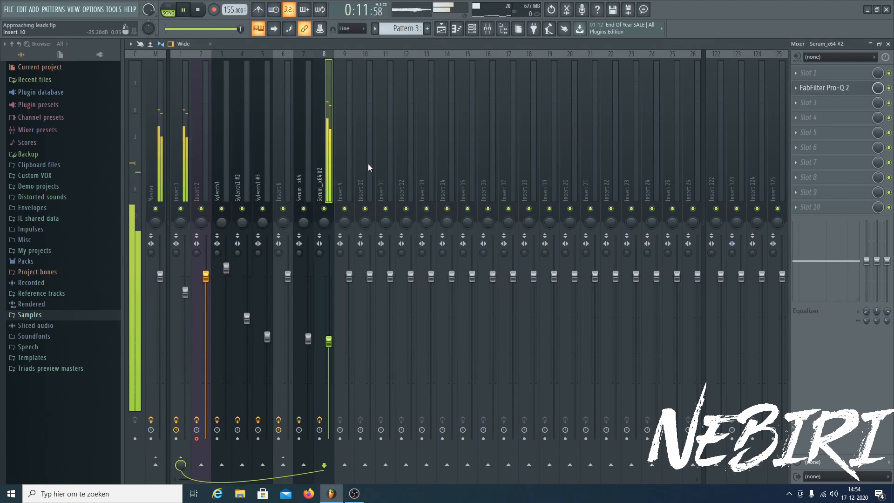
- Unsolo the channels and balance the Serum_x64 #2 track's fader while comparing the full mix with and without it
{"action": "left_click", "coordinate": [472, 29]}
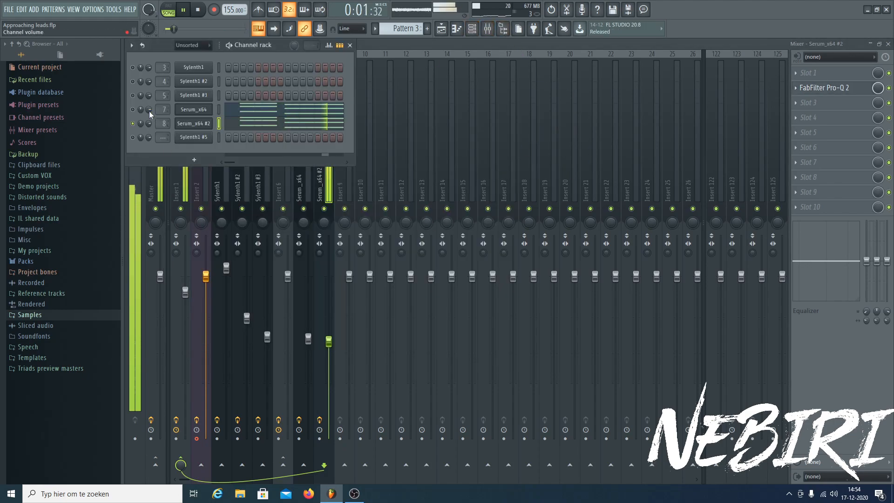
{"action": "left_click_drag", "start_coordinate": [329, 341], "coordinate": [329, 355]}
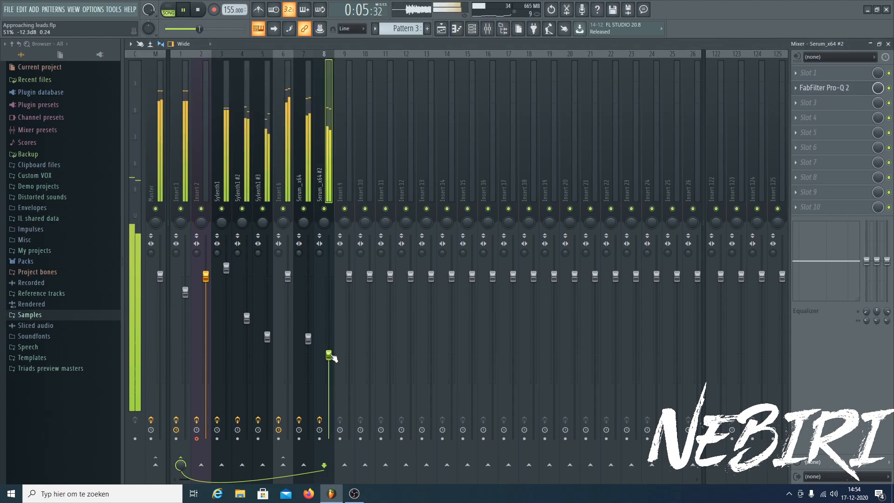
{"action": "left_click", "coordinate": [329, 210]}
{"action": "left_click", "coordinate": [324, 209]}
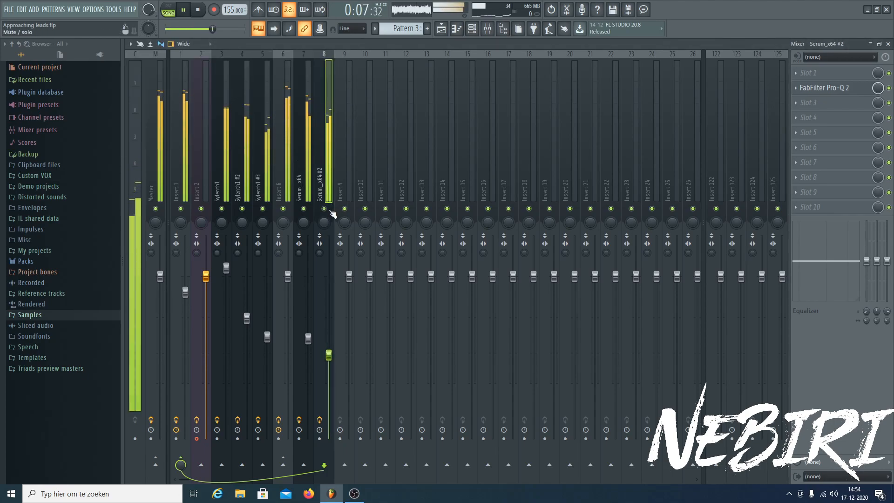
{"action": "left_click_drag", "start_coordinate": [329, 356], "coordinate": [329, 338]}
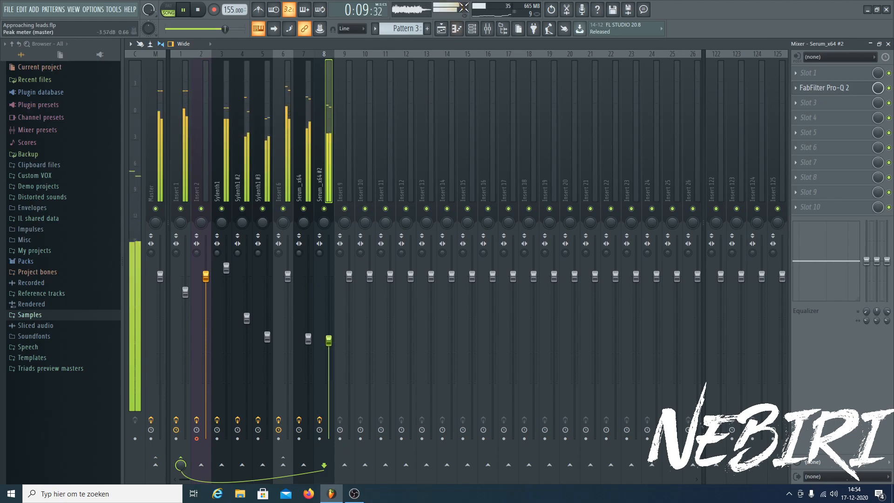
- Set Serum_x64 #2's envelope 1 release to 245 ms and its bend-down range to -12 semitones
{"action": "left_click", "coordinate": [472, 28]}
{"action": "left_click", "coordinate": [195, 122]}
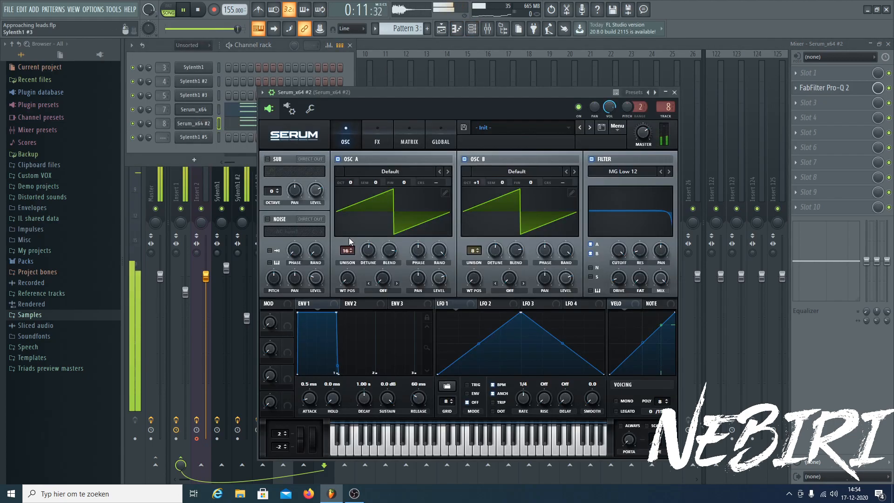
{"action": "mouse_move", "coordinate": [420, 399]}
{"action": "left_mouse_down"}
{"action": "mouse_move", "coordinate": [423, 390]}
{"action": "mouse_move", "coordinate": [421, 400]}
{"action": "left_mouse_up"}
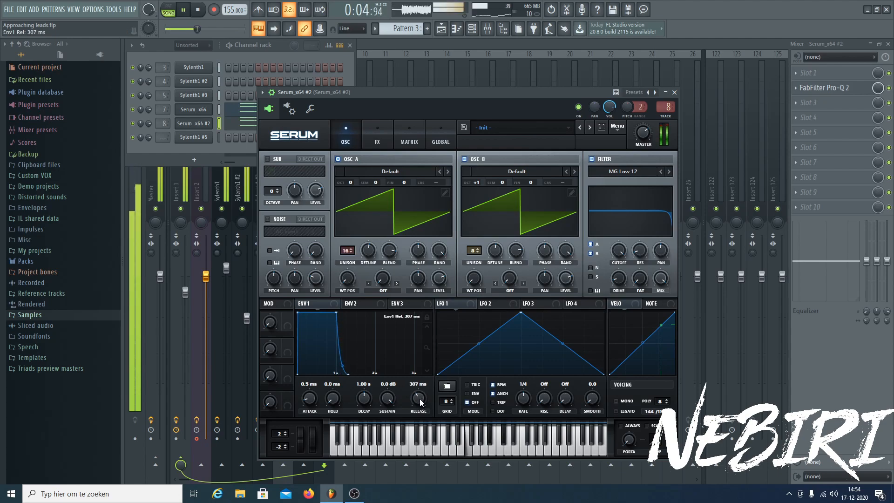
{"action": "left_click_drag", "start_coordinate": [419, 401], "coordinate": [419, 401]}
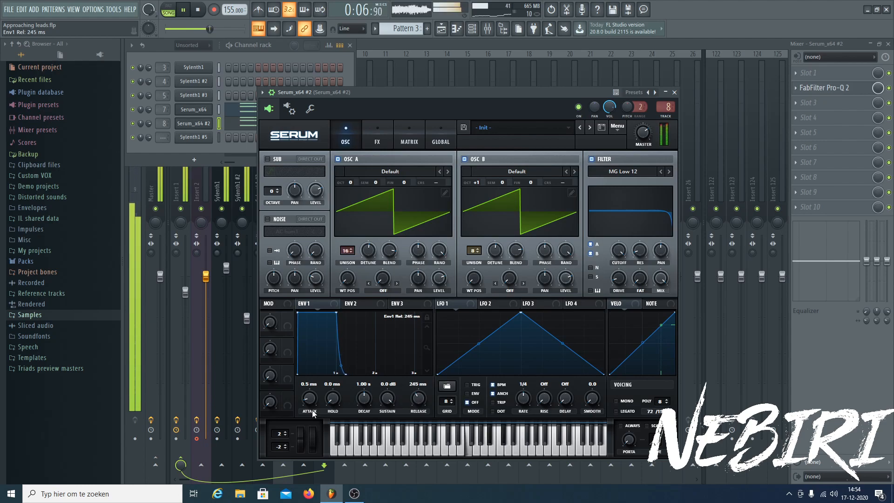
{"action": "left_click_drag", "start_coordinate": [284, 447], "coordinate": [279, 466]}
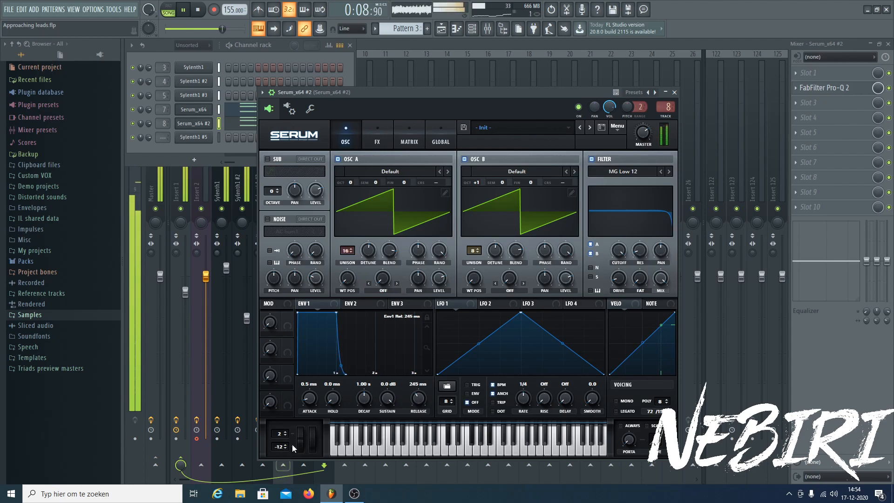
- Link Serum_x64 #2's pitch bend to the Sylenth1 - PitchBend internal controller and slightly lower its mixer fader
{"action": "left_click", "coordinate": [114, 9]}
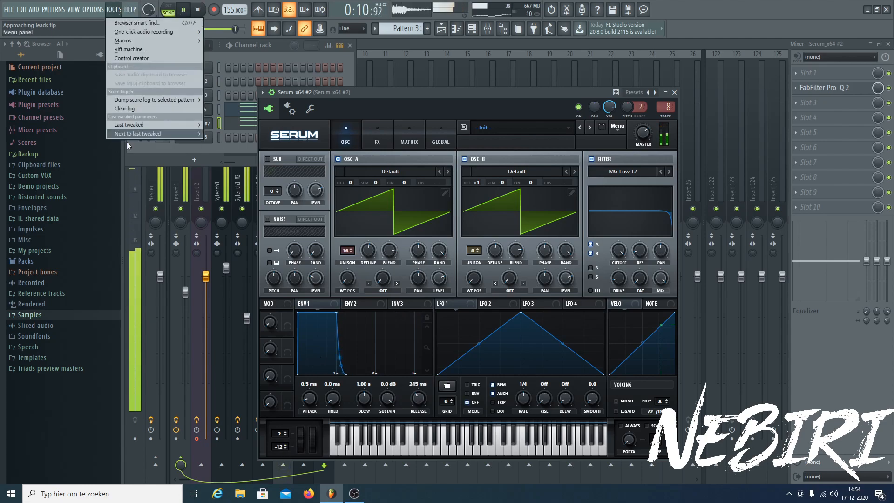
{"action": "mouse_move", "coordinate": [133, 126]}
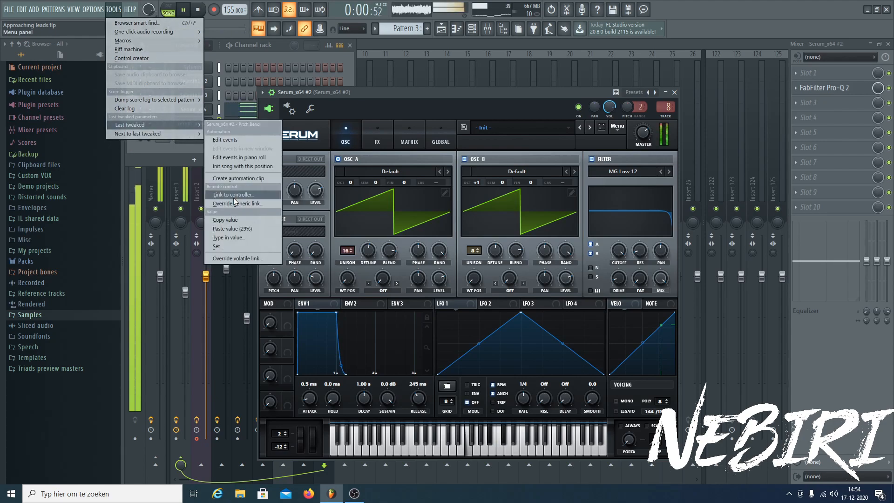
{"action": "left_click", "coordinate": [233, 196]}
{"action": "left_click", "coordinate": [419, 223]}
{"action": "left_click", "coordinate": [426, 252]}
{"action": "left_click", "coordinate": [489, 329]}
{"action": "left_click", "coordinate": [448, 51]}
{"action": "left_click_drag", "start_coordinate": [330, 342], "coordinate": [330, 349]}
- Try a bend-down range of -19 semitones in Serum_x64 #2
{"action": "left_click", "coordinate": [472, 29]}
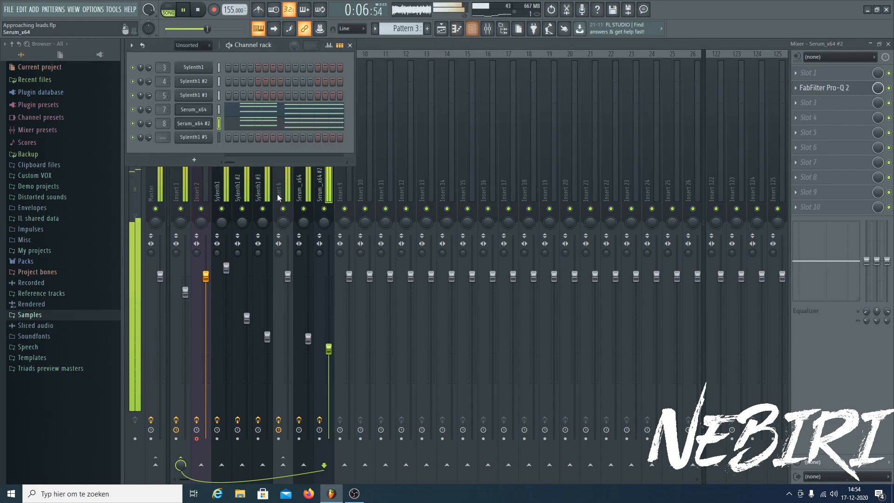
{"action": "left_click", "coordinate": [185, 123]}
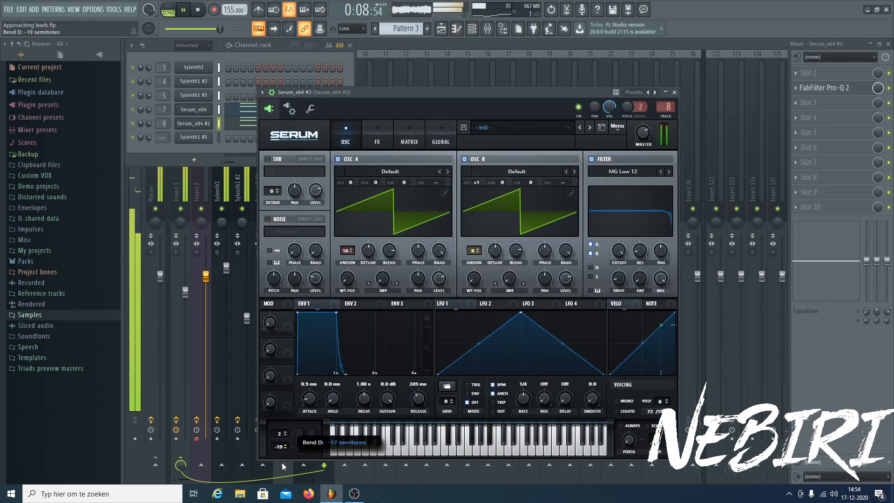
{"action": "left_click_drag", "start_coordinate": [282, 471], "coordinate": [282, 465]}
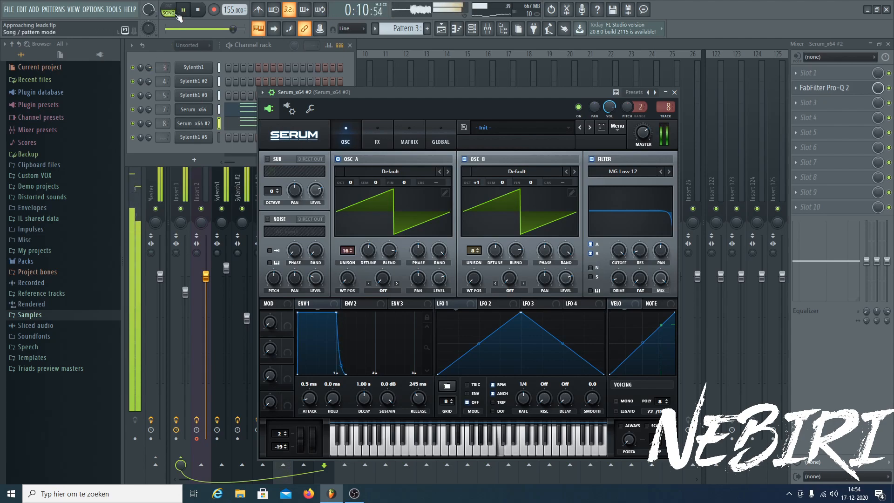
- Reopen the remote control settings for Serum_x64 #2's pitch bend and accept Sylenth1 - PitchBend as its internal controller
{"action": "left_click", "coordinate": [114, 9]}
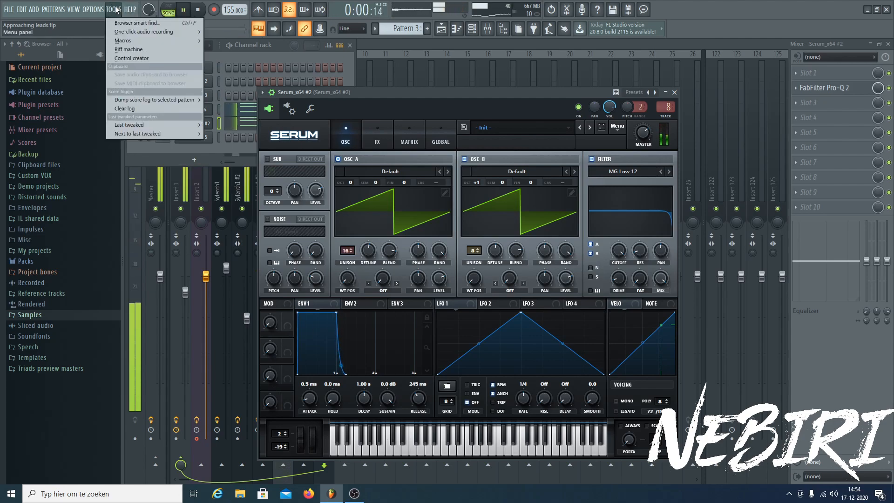
{"action": "mouse_move", "coordinate": [140, 123]}
{"action": "left_click", "coordinate": [250, 194]}
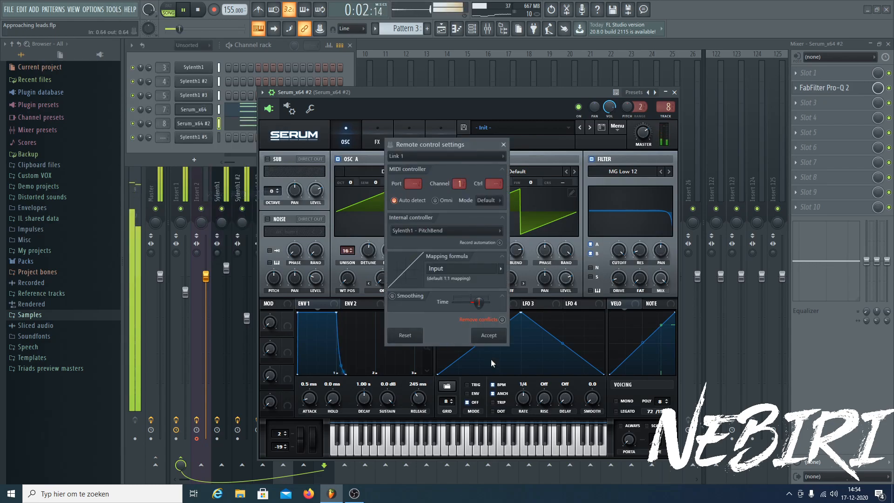
{"action": "left_click", "coordinate": [487, 335]}
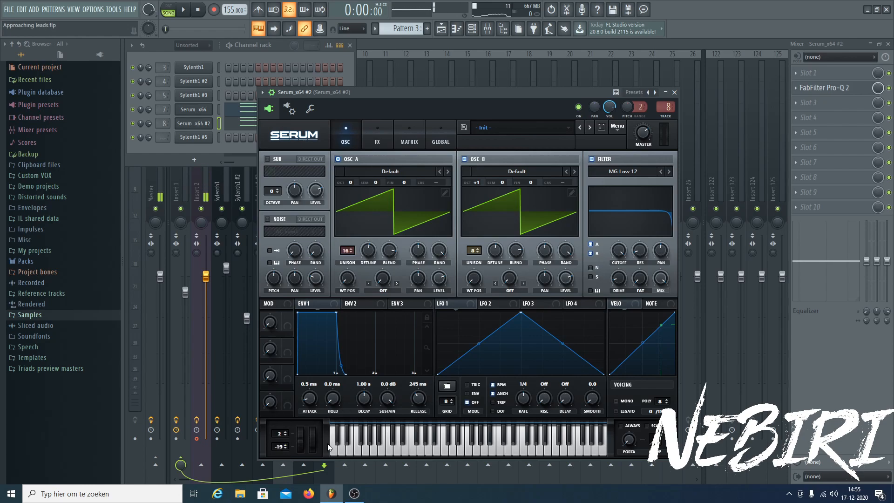
- Set Serum_x64 #2's bend-down range to -2 semitones and start playback
{"action": "left_click", "coordinate": [284, 446]}
{"action": "left_click_drag", "start_coordinate": [281, 454], "coordinate": [295, 415]}
{"action": "key", "text": "space"}
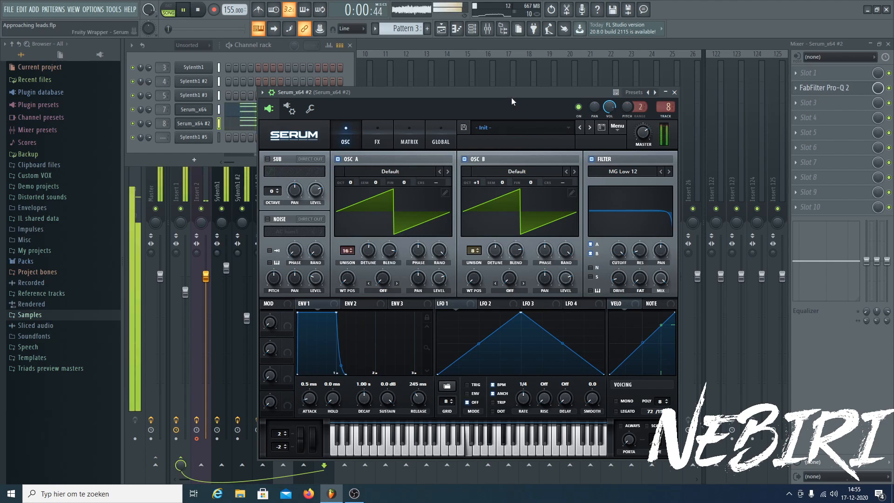
- Readjust envelope 1's release in Serum_x64 #2 and return to the mixer
{"action": "left_click", "coordinate": [263, 93]}
{"action": "left_click_drag", "start_coordinate": [426, 377], "coordinate": [423, 377]}
{"action": "left_click_drag", "start_coordinate": [390, 93], "coordinate": [406, 117]}
{"action": "left_click", "coordinate": [391, 46]}
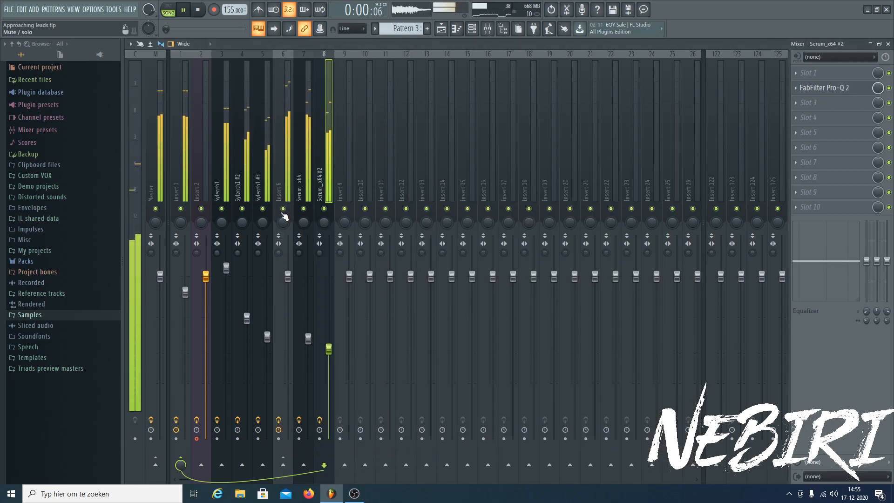
- Mute mixer insert 6, raise the Serum_x64 #2 track's fader, and audition the mix
{"action": "left_click_drag", "start_coordinate": [328, 349], "coordinate": [329, 330]}
{"action": "left_click", "coordinate": [473, 35]}
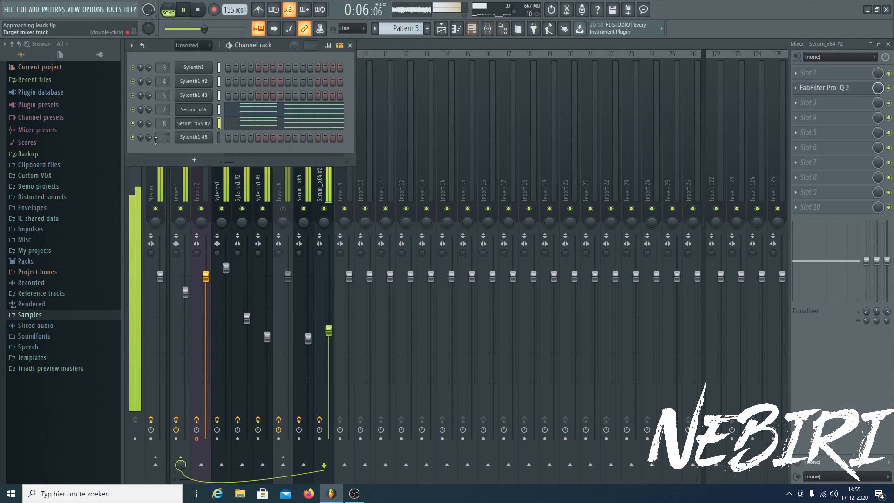
{"action": "left_click", "coordinate": [339, 208]}
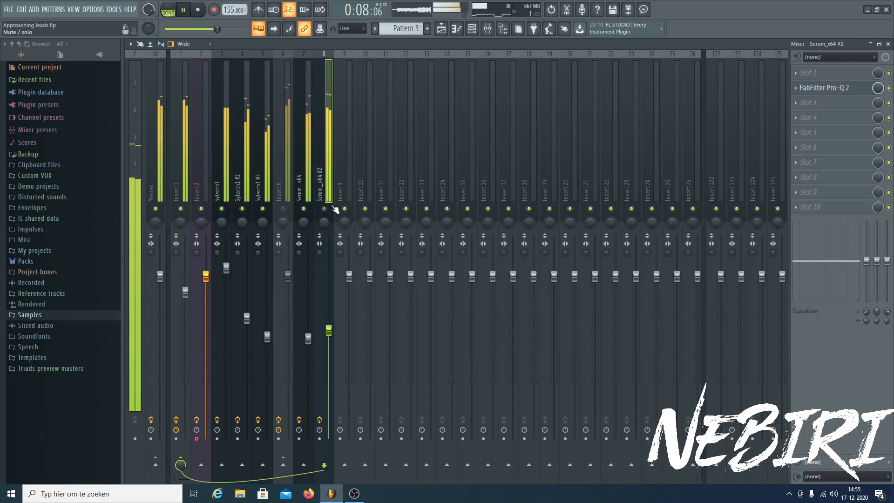
- Set the low cut in the Serum_x64 #2 track's FabFilter Pro-Q 2 to about 236 Hz, unmute insert 6, and stop playback
{"action": "left_click", "coordinate": [838, 73]}
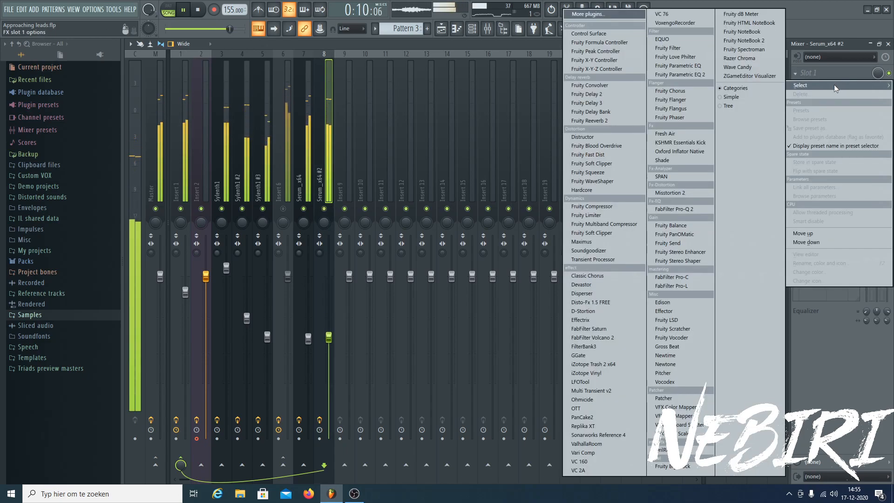
{"action": "left_click", "coordinate": [674, 209]}
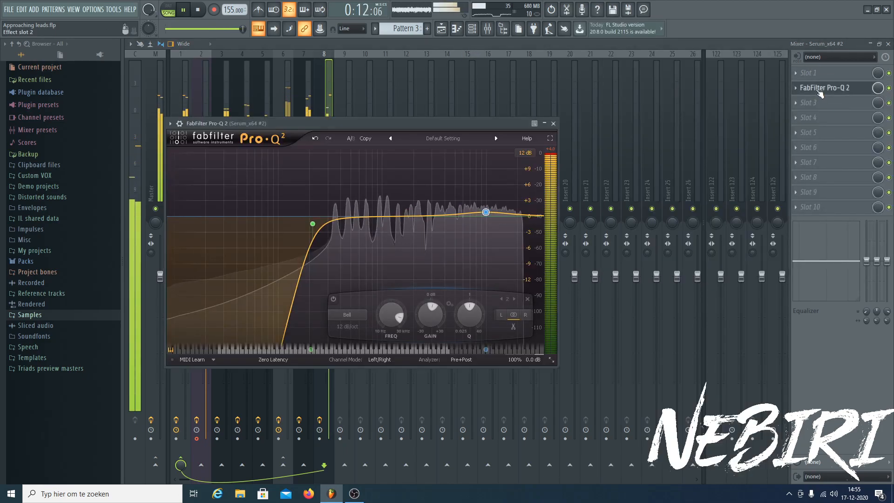
{"action": "left_click_drag", "start_coordinate": [313, 224], "coordinate": [319, 237]}
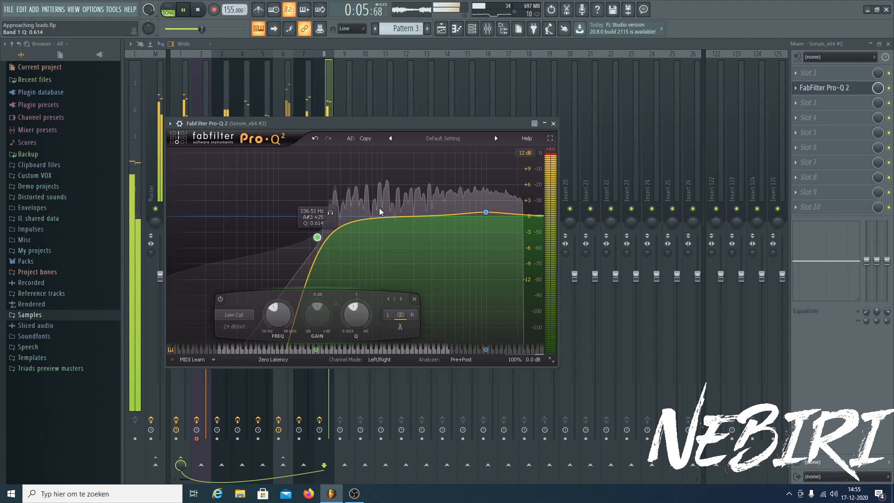
{"action": "left_click", "coordinate": [554, 124]}
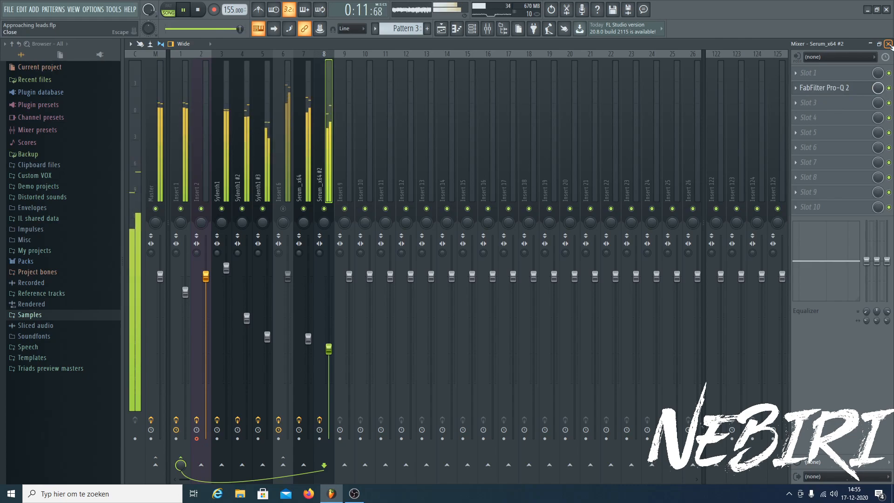
{"action": "left_click", "coordinate": [283, 209]}
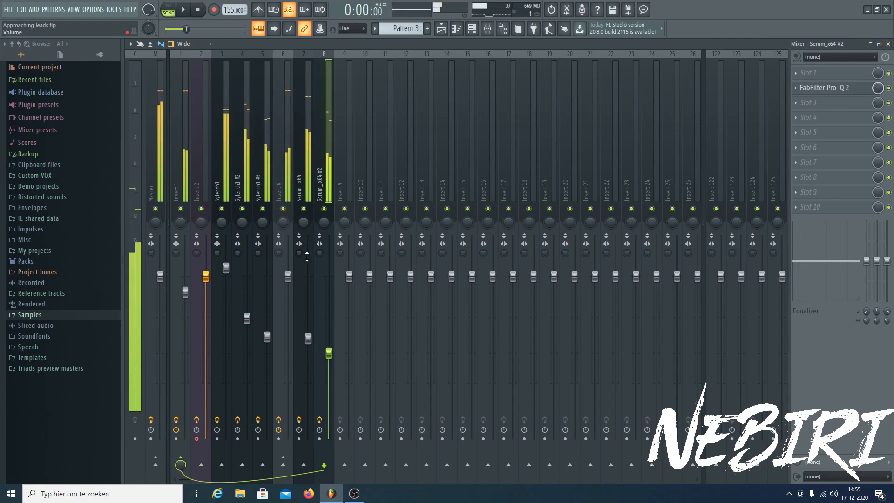
{"action": "key", "text": "space"}
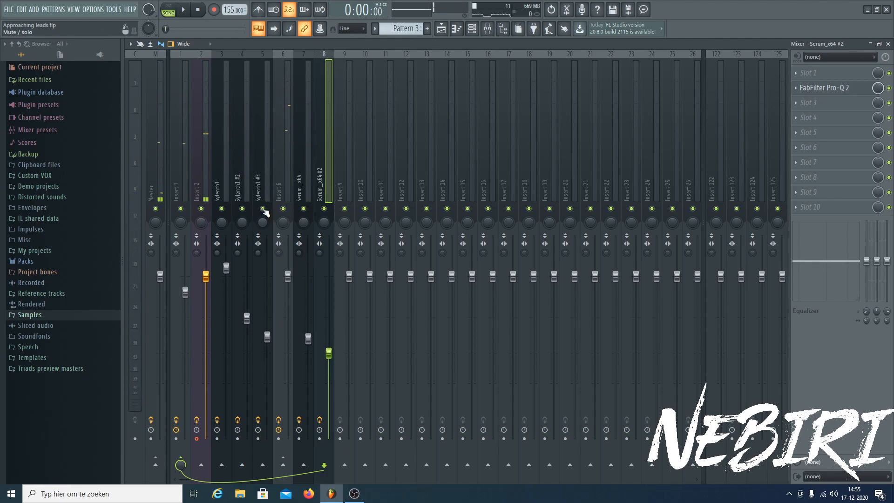
- Review the Sylenth1, insert 6 and Serum layers in the mixer, briefly toggling the mute on Serum_x64 #2
{"action": "left_click_drag", "start_coordinate": [263, 173], "coordinate": [226, 173]}
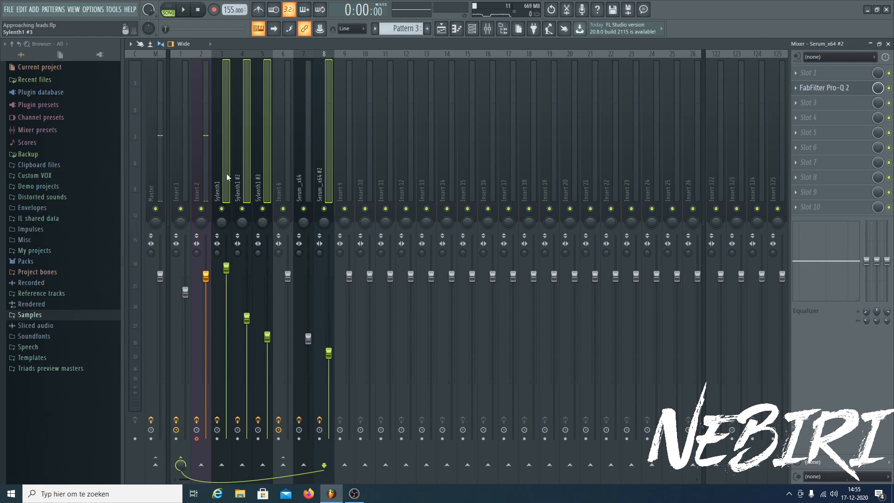
{"action": "left_click", "coordinate": [301, 171], "text": "ctrl"}
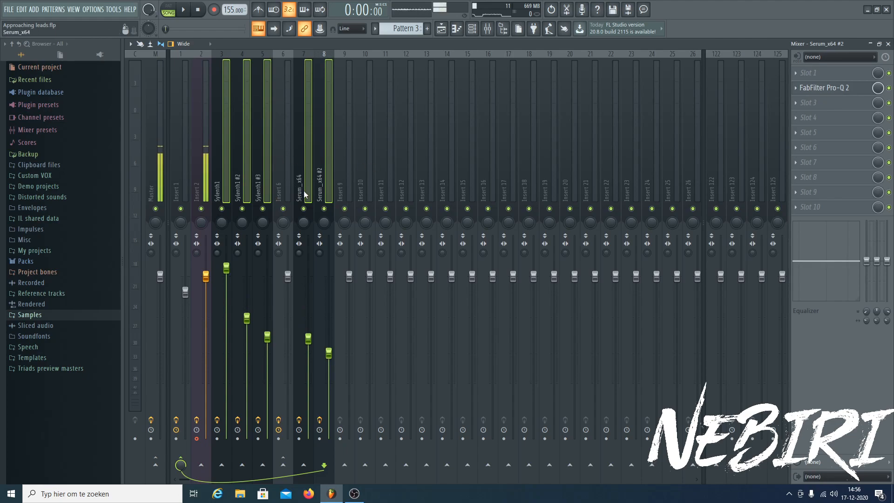
{"action": "left_click", "coordinate": [287, 152]}
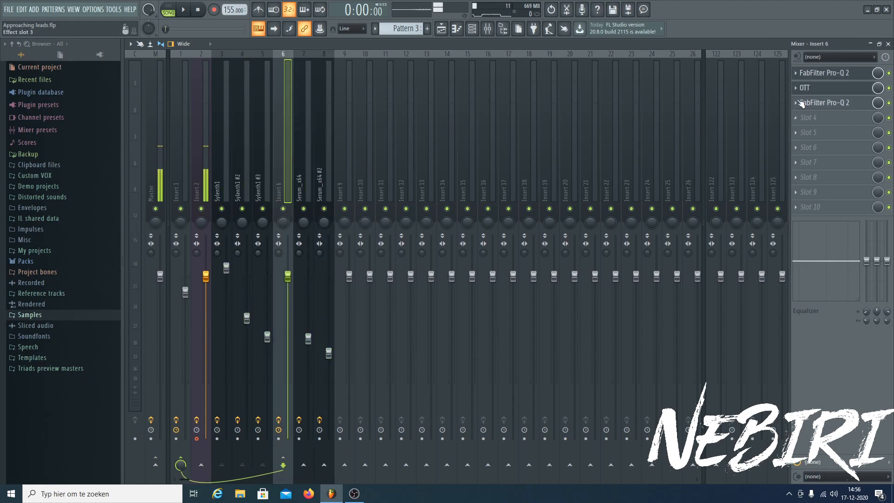
{"action": "left_click_drag", "start_coordinate": [258, 177], "coordinate": [212, 172]}
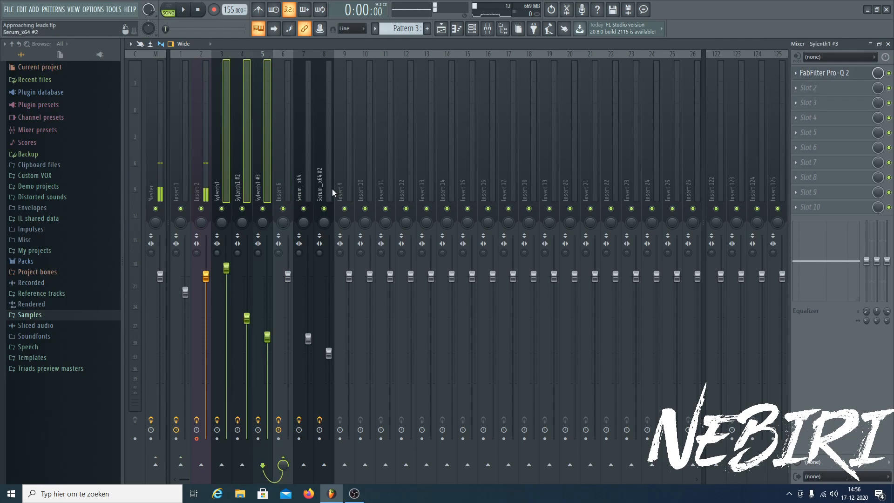
{"action": "left_click", "coordinate": [316, 180]}
{"action": "left_click", "coordinate": [299, 184]}
{"action": "left_click", "coordinate": [319, 191]}
{"action": "left_click", "coordinate": [324, 208]}
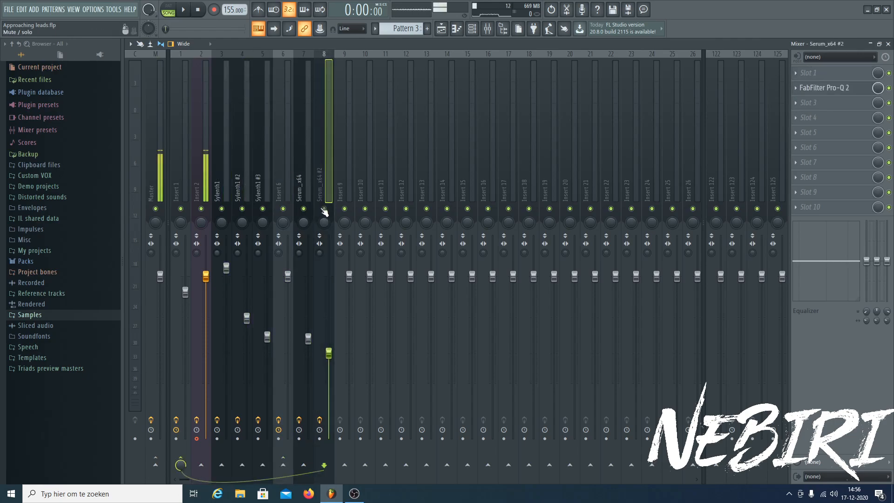
{"action": "left_click", "coordinate": [323, 209]}
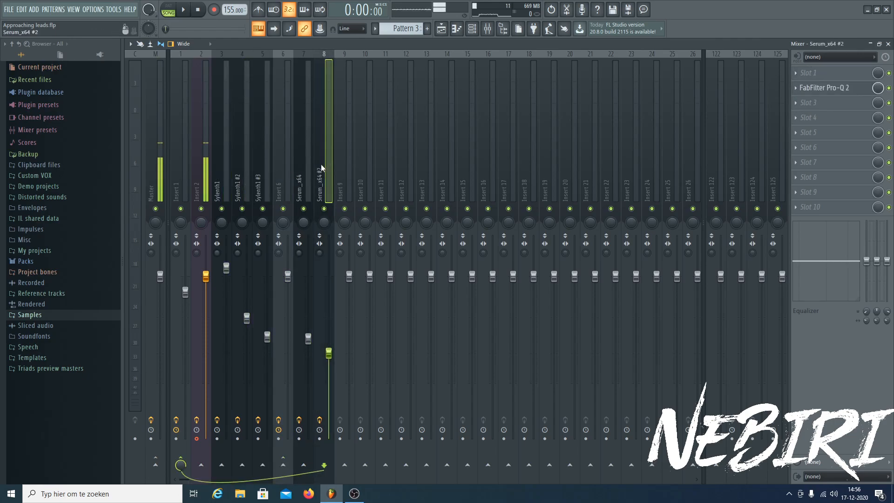
- Move Serum_x64 #2's Pro-Q 2 to the first effect slot and pull all Sylenth1 and Serum track faders down to zero
{"action": "left_click_drag", "start_coordinate": [834, 88], "coordinate": [843, 76]}
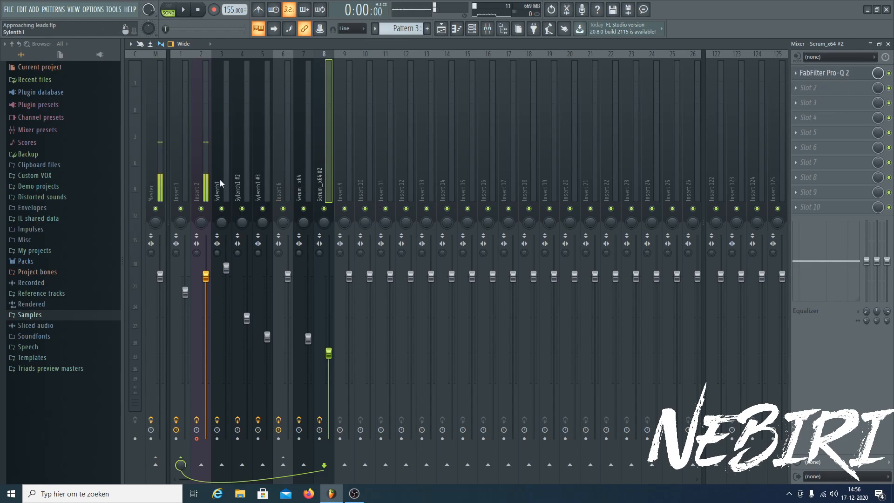
{"action": "left_click_drag", "start_coordinate": [220, 180], "coordinate": [258, 185]}
{"action": "left_click", "coordinate": [297, 173], "text": "ctrl"}
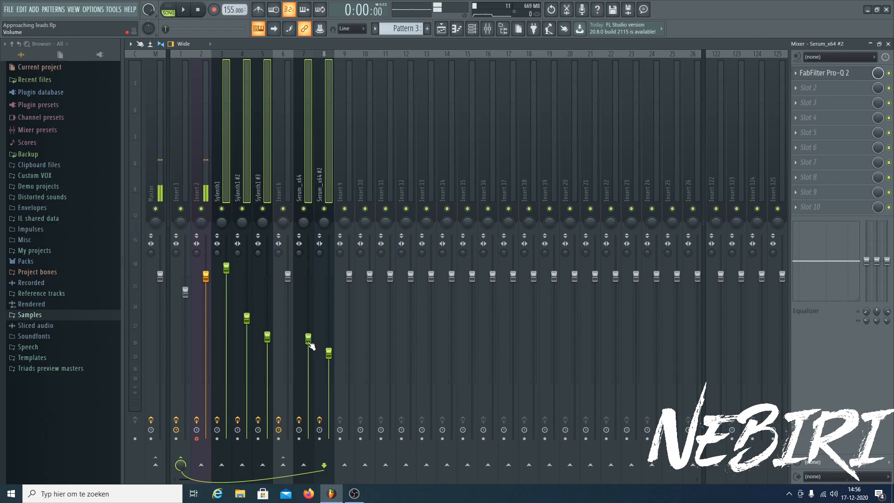
{"action": "left_click_drag", "start_coordinate": [311, 349], "coordinate": [309, 438]}
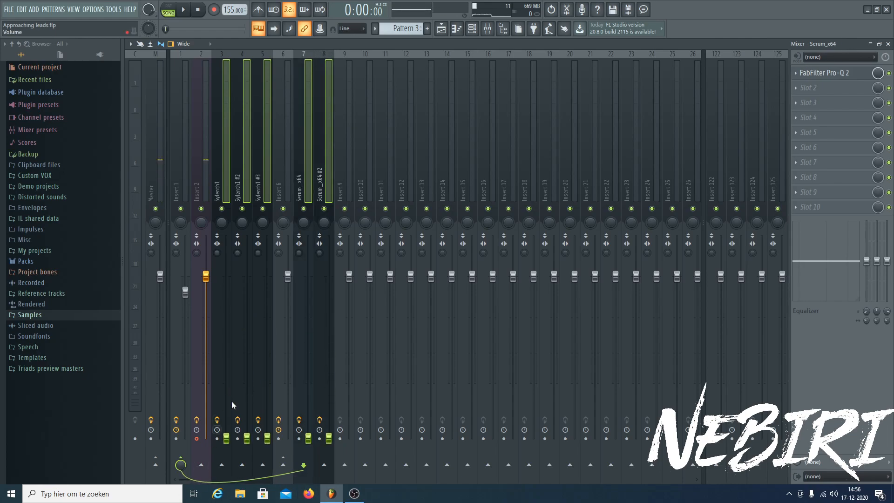
- Start playback and begin rebalancing by raising Sylenth1's fader to about 36%, followed by the Sylenth1 #2 and Sylenth1 #3 faders
{"action": "left_click", "coordinate": [226, 181]}
{"action": "left_click_drag", "start_coordinate": [226, 400], "coordinate": [226, 381]}
{"action": "key", "text": "space"}
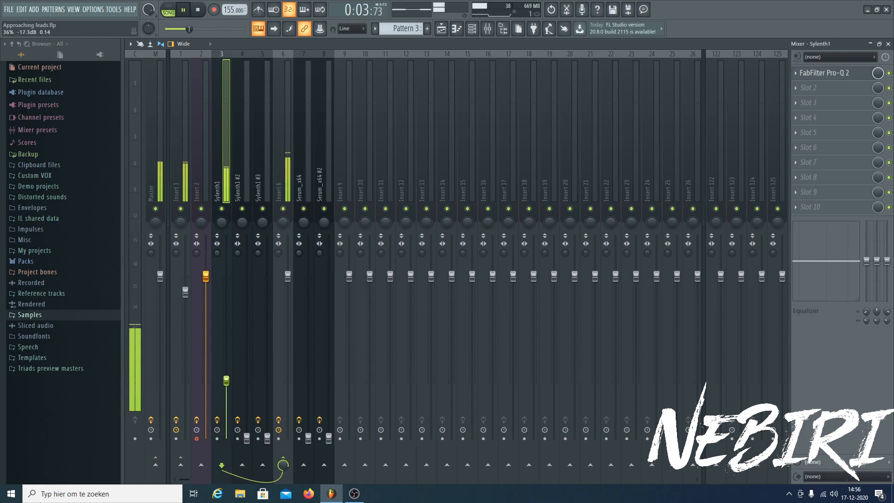
{"action": "left_click_drag", "start_coordinate": [247, 437], "coordinate": [247, 417]}
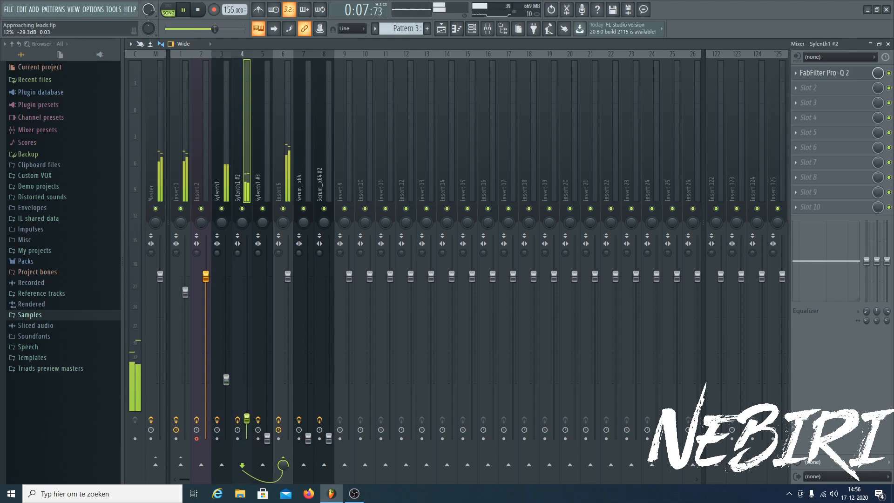
{"action": "left_click_drag", "start_coordinate": [247, 418], "coordinate": [268, 401]}
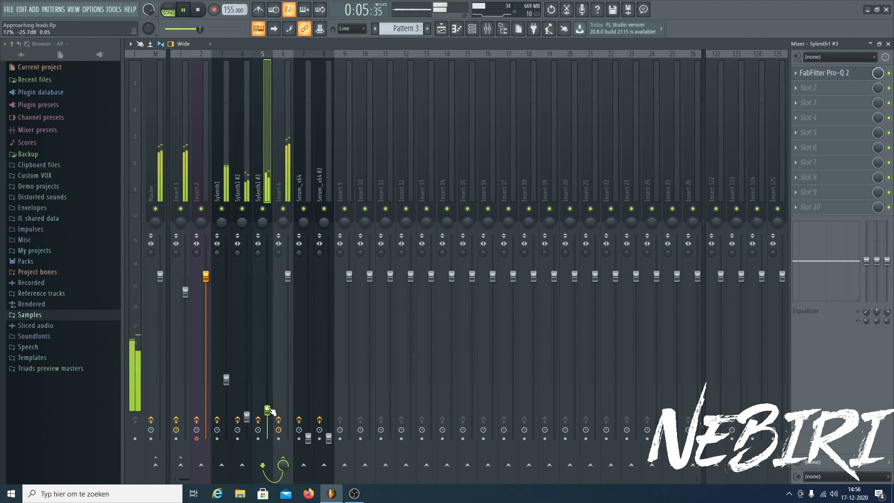
- Raise the three Sylenth1 layer faders further by ear, bringing the main Sylenth1 track to 88% (-2.7 dB)
{"action": "left_click_drag", "start_coordinate": [221, 139], "coordinate": [234, 158]}
{"action": "left_click_drag", "start_coordinate": [247, 417], "coordinate": [226, 314]}
{"action": "left_click", "coordinate": [230, 152]}
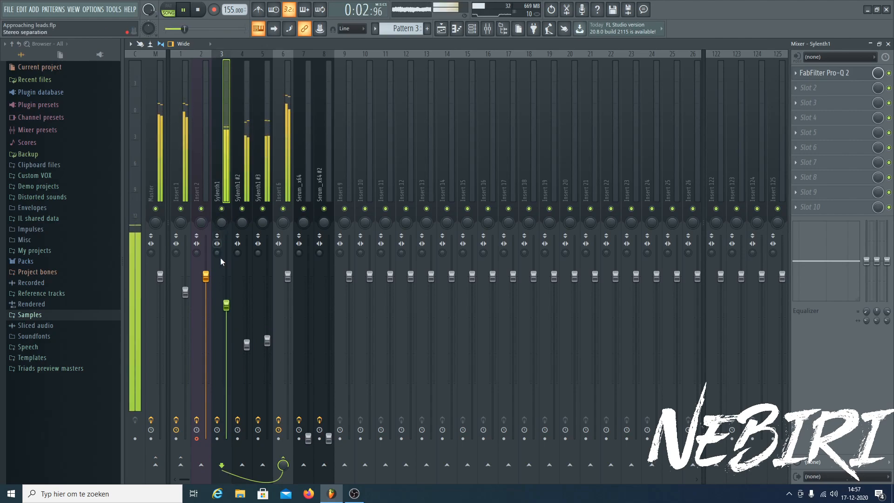
{"action": "left_click_drag", "start_coordinate": [226, 306], "coordinate": [226, 295]}
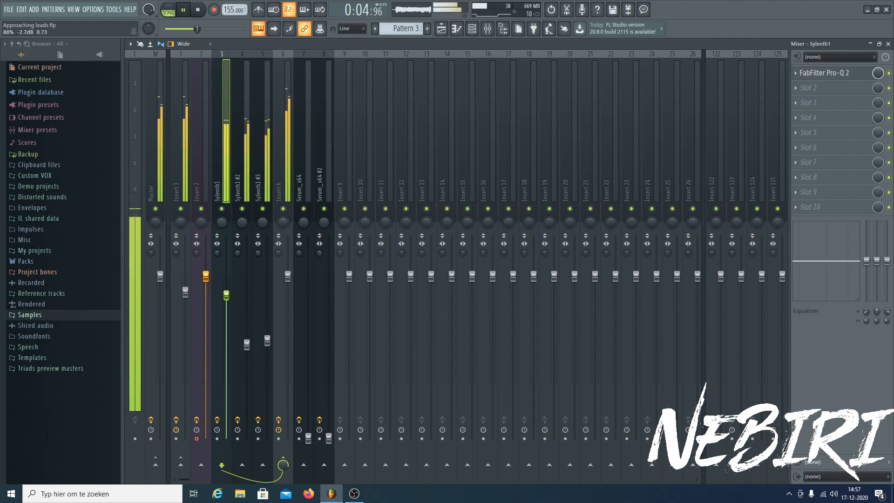
{"action": "left_click", "coordinate": [155, 254]}
{"action": "right_click", "coordinate": [154, 253]}
{"action": "left_click", "coordinate": [165, 259]}
{"action": "left_click", "coordinate": [227, 295]}
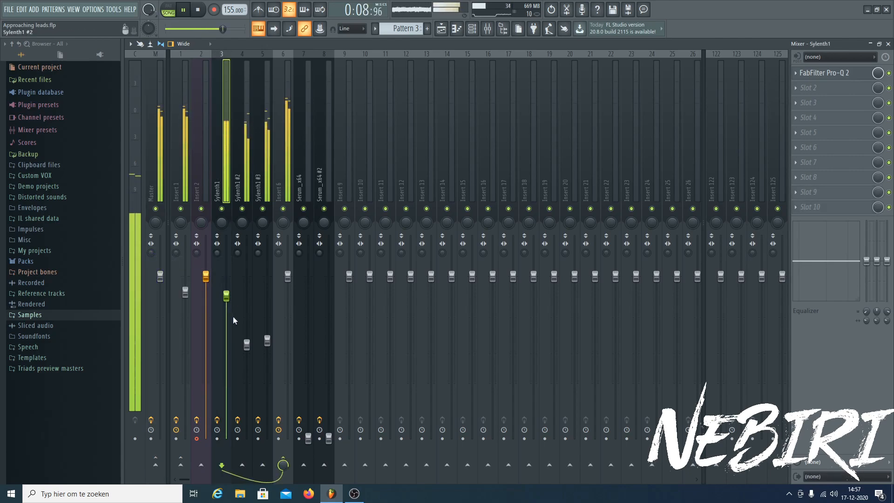
- Bring in the Serum layers, setting the Serum_x64 fader to 54% (-11.6 dB) and Serum_x64 #2 to 34% (-17.9 dB)
{"action": "left_click", "coordinate": [329, 437]}
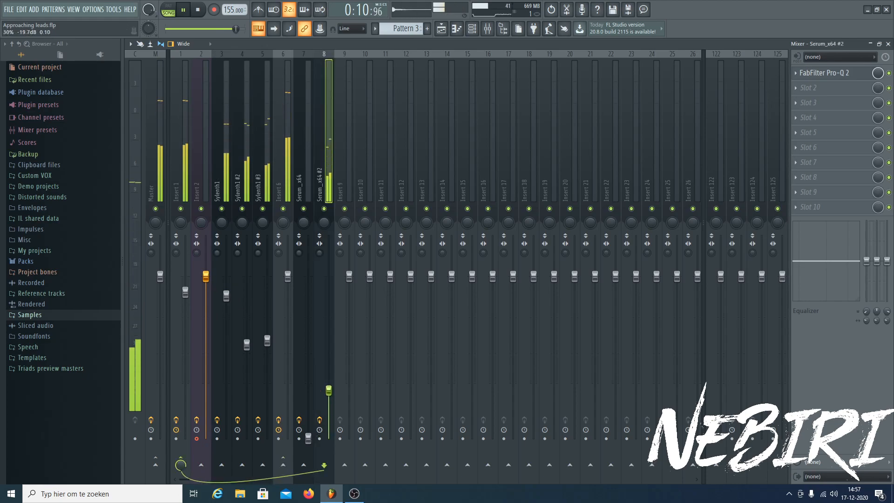
{"action": "left_click_drag", "start_coordinate": [308, 440], "coordinate": [308, 352]}
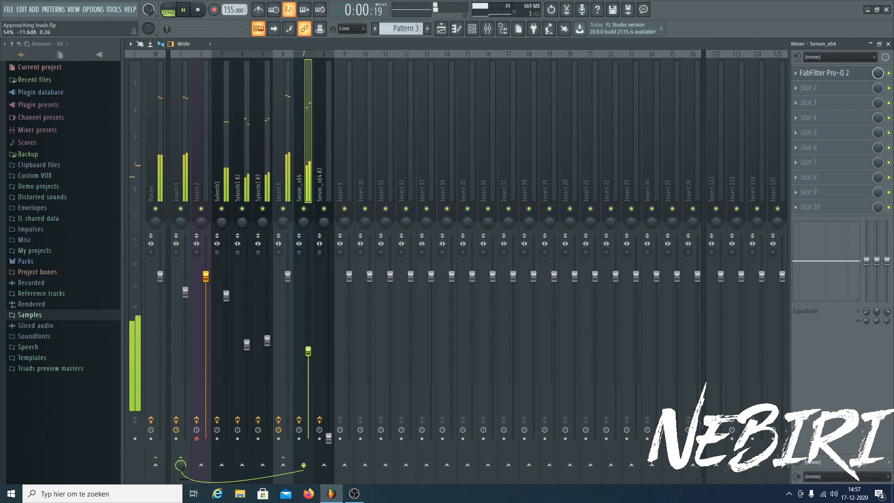
{"action": "left_click_drag", "start_coordinate": [328, 437], "coordinate": [329, 382]}
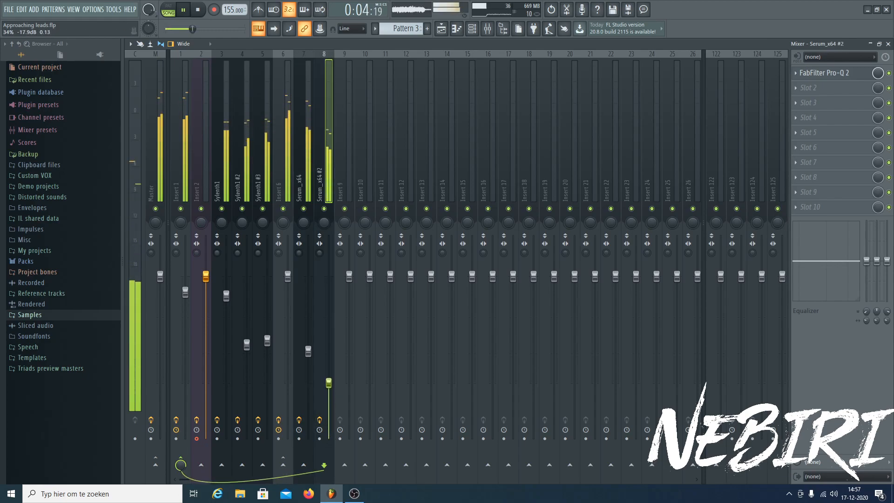
- Set Serum_x64 #2's oscillator B to +2 octaves and oscillator A to +1 octave, and lower its mixer fader to 29% (-19.8 dB)
{"action": "left_click", "coordinate": [472, 28]}
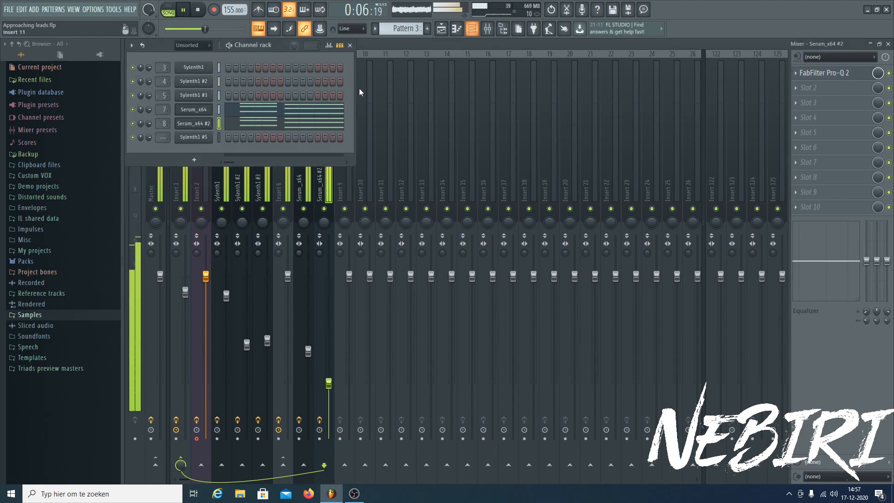
{"action": "left_click", "coordinate": [184, 125]}
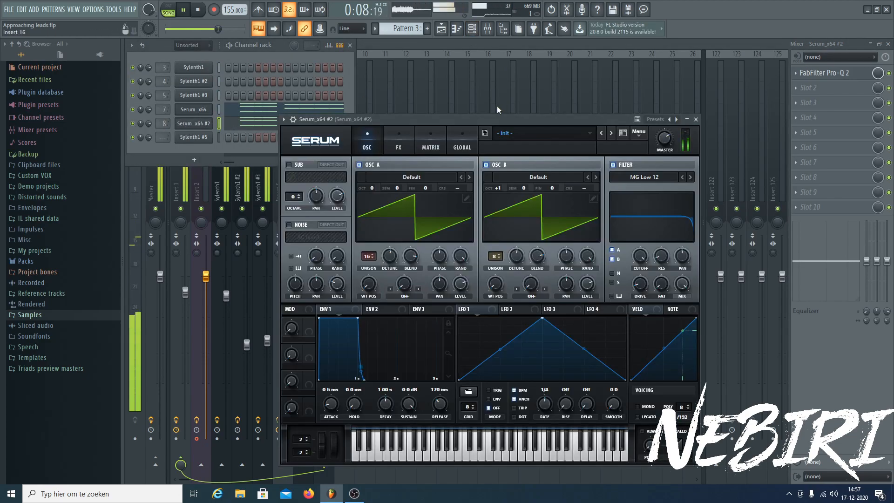
{"action": "left_click_drag", "start_coordinate": [499, 187], "coordinate": [501, 183]}
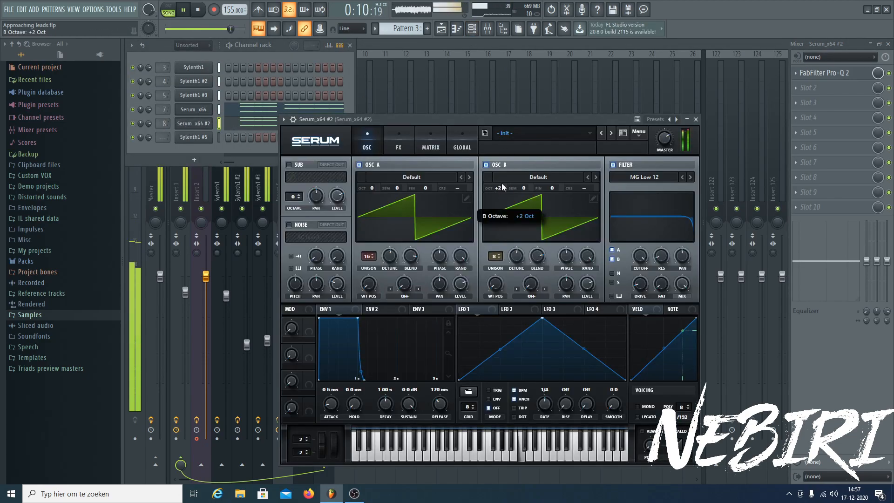
{"action": "left_click_drag", "start_coordinate": [373, 189], "coordinate": [375, 183]}
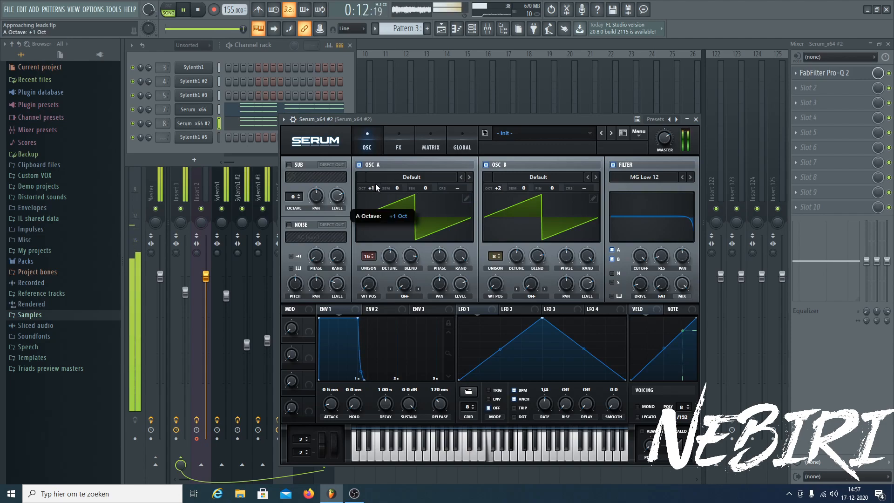
{"action": "left_click", "coordinate": [387, 49]}
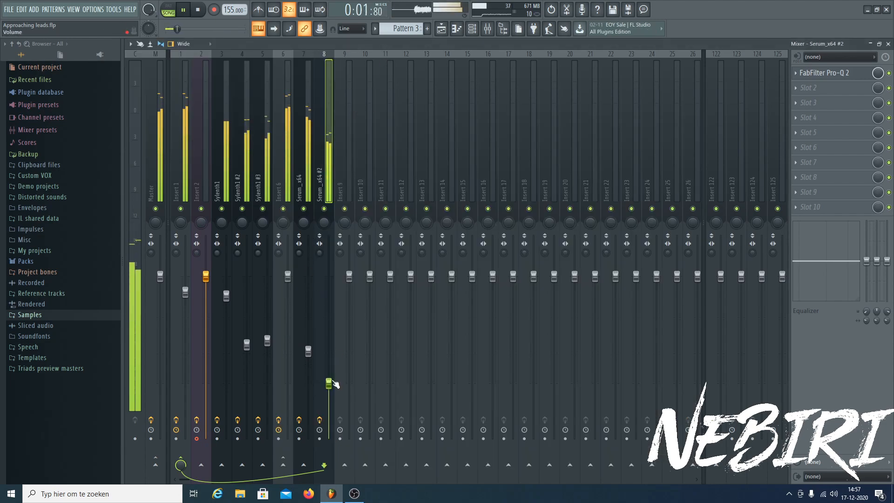
{"action": "left_click_drag", "start_coordinate": [329, 383], "coordinate": [332, 392]}
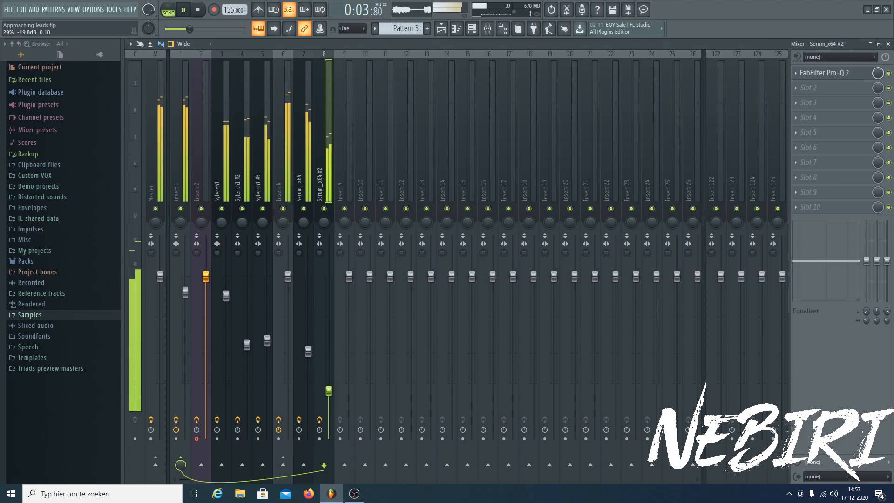
- Shorten envelope 1's release in Serum_x64 #2 to 52 ms and raise its track fader in the mixer
{"action": "left_click", "coordinate": [477, 29]}
{"action": "left_click", "coordinate": [477, 29]}
{"action": "left_click", "coordinate": [477, 30]}
{"action": "left_click", "coordinate": [184, 125]}
{"action": "mouse_move", "coordinate": [440, 403]}
{"action": "left_mouse_down"}
{"action": "mouse_move", "coordinate": [440, 418]}
{"action": "mouse_move", "coordinate": [434, 394]}
{"action": "left_mouse_up"}
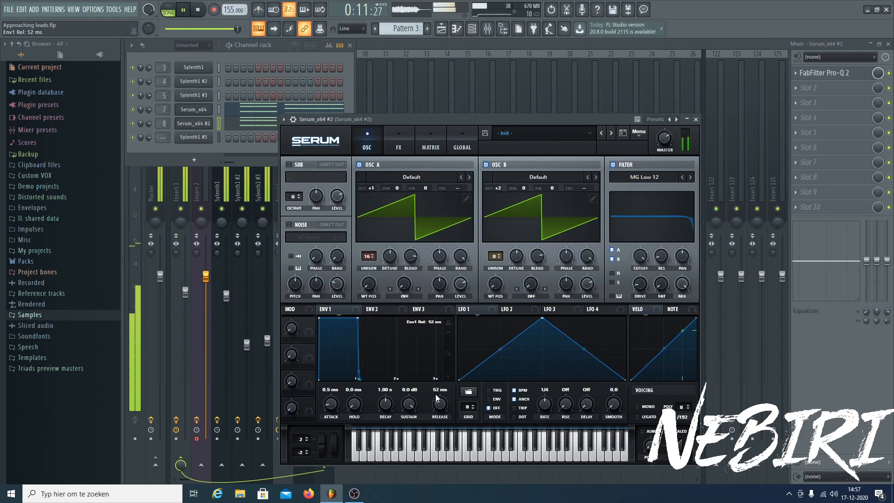
{"action": "left_click", "coordinate": [365, 84]}
{"action": "left_click", "coordinate": [318, 172]}
{"action": "left_click_drag", "start_coordinate": [329, 394], "coordinate": [329, 366]}
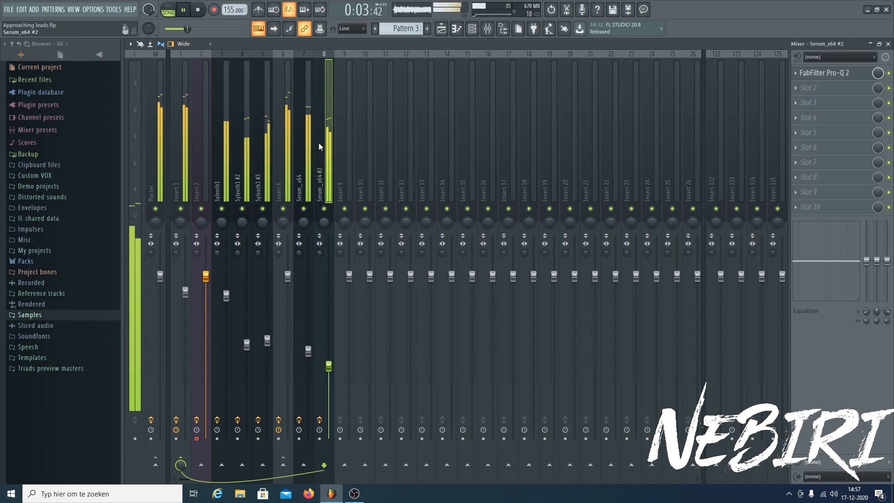
- Stop playback, mute the Serum_x64 #2 track, and set oscillator A's octave back to 0 in its synth
{"action": "key", "text": "space"}
{"action": "left_click", "coordinate": [324, 209]}
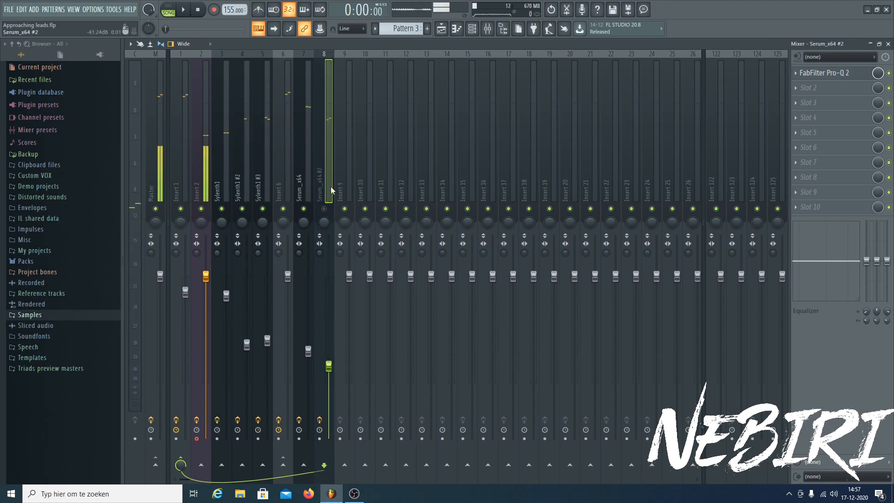
{"action": "left_click", "coordinate": [472, 29]}
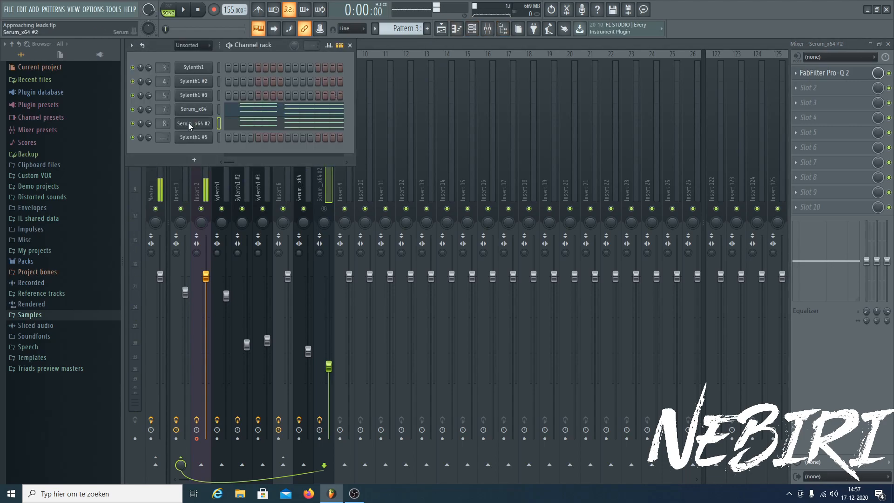
{"action": "left_click", "coordinate": [191, 123]}
{"action": "left_click_drag", "start_coordinate": [371, 189], "coordinate": [371, 198]}
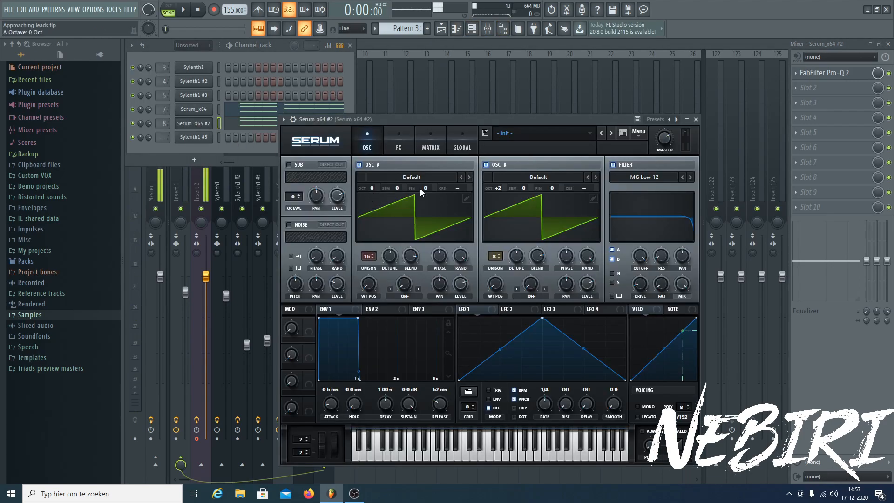
- Play back the full lead to audition the Serum_x64 #2 layer with its current octave setting
{"action": "left_click", "coordinate": [379, 64]}
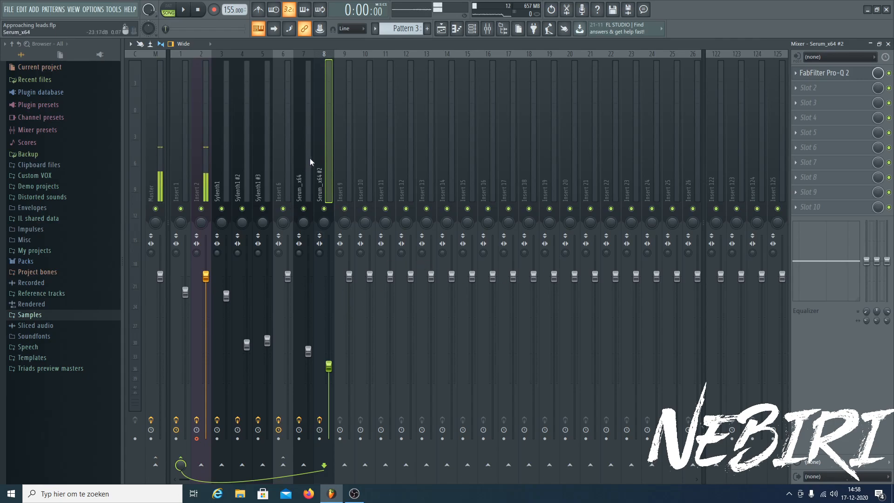
{"action": "left_click", "coordinate": [471, 28]}
{"action": "left_click", "coordinate": [194, 123]}
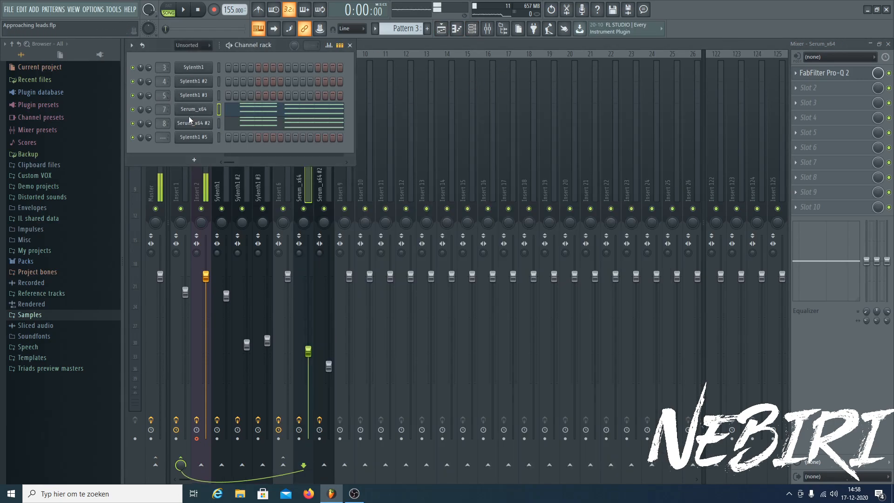
{"action": "left_click", "coordinate": [412, 46]}
{"action": "key", "text": "space"}
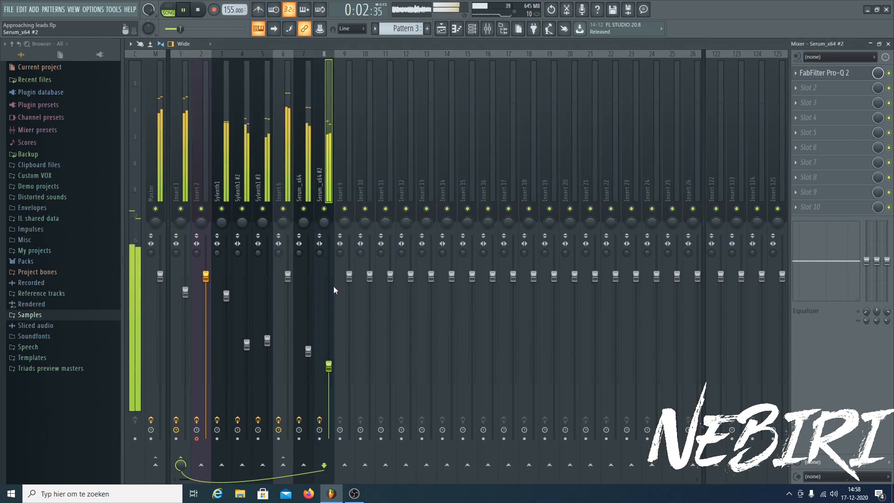
{"action": "key", "text": "space"}
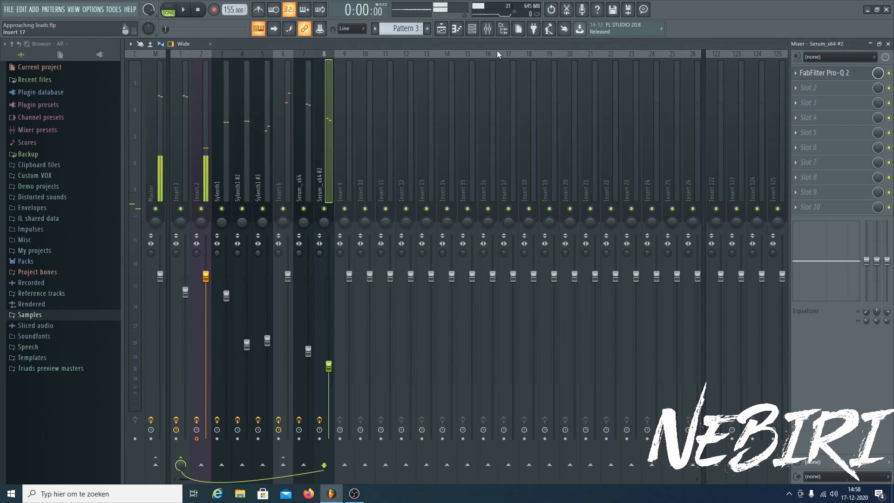
- Set oscillator A's octave to +1 in Serum_x64 #2 and start playback from the mixer
{"action": "left_click", "coordinate": [472, 28]}
{"action": "left_click", "coordinate": [212, 124]}
{"action": "left_click_drag", "start_coordinate": [371, 188], "coordinate": [370, 184]}
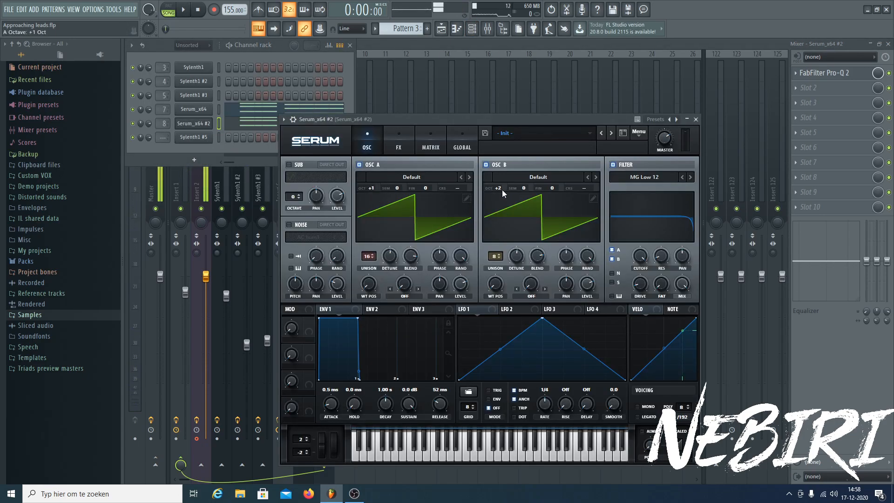
{"action": "left_click", "coordinate": [441, 46]}
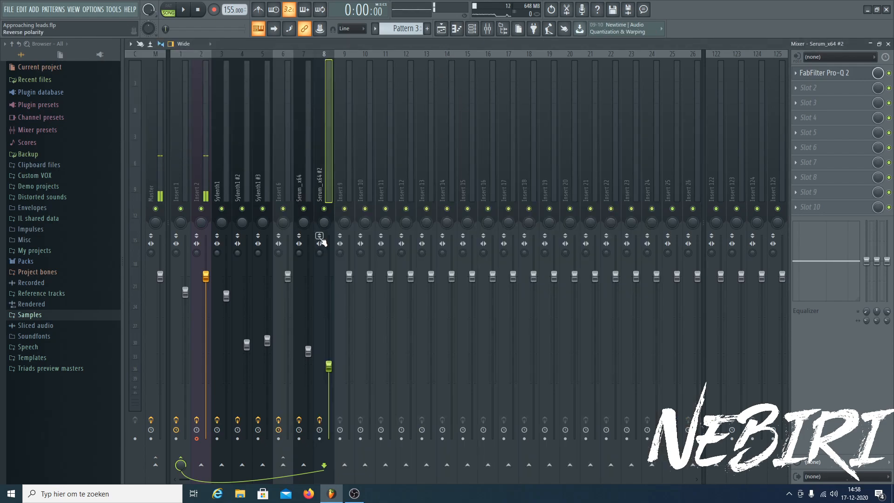
{"action": "key", "text": "space"}
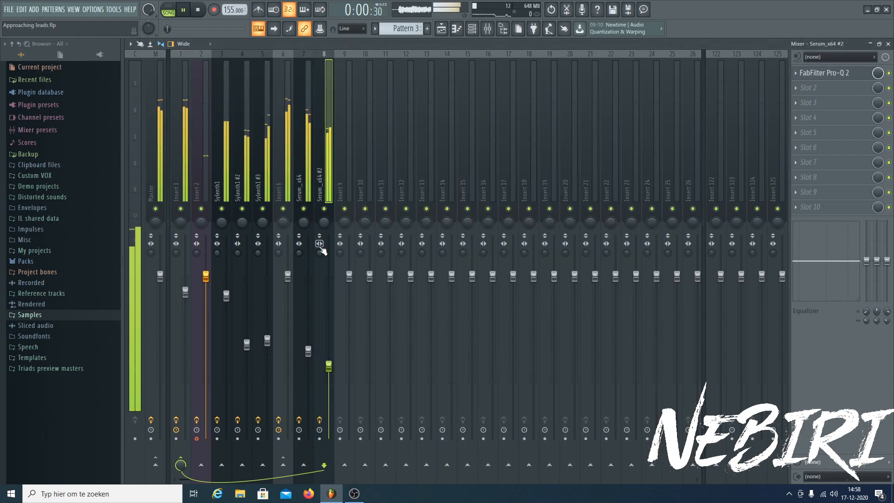
- Raise the Serum_x64 fader slightly, lower Serum_x64 #2, and compare the mix with Serum_x64 #2 muted and unmuted before stopping playback
{"action": "left_click_drag", "start_coordinate": [330, 369], "coordinate": [309, 344]}
{"action": "left_click", "coordinate": [328, 372]}
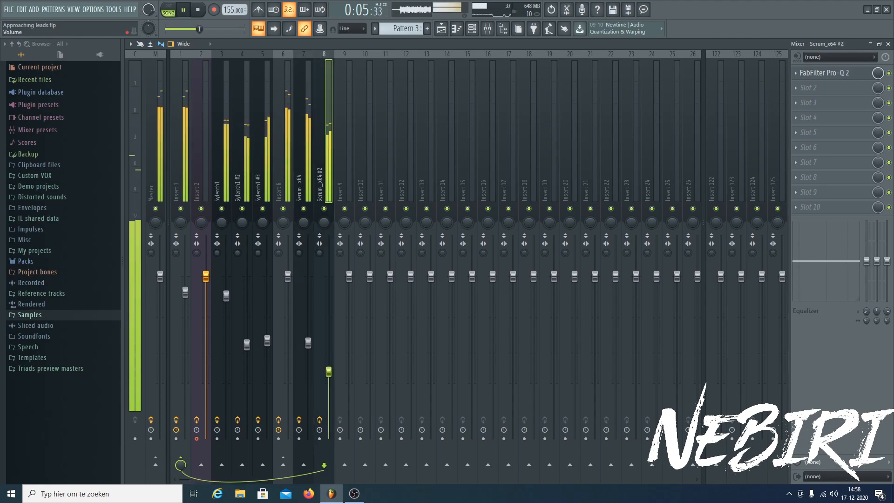
{"action": "left_click", "coordinate": [331, 209]}
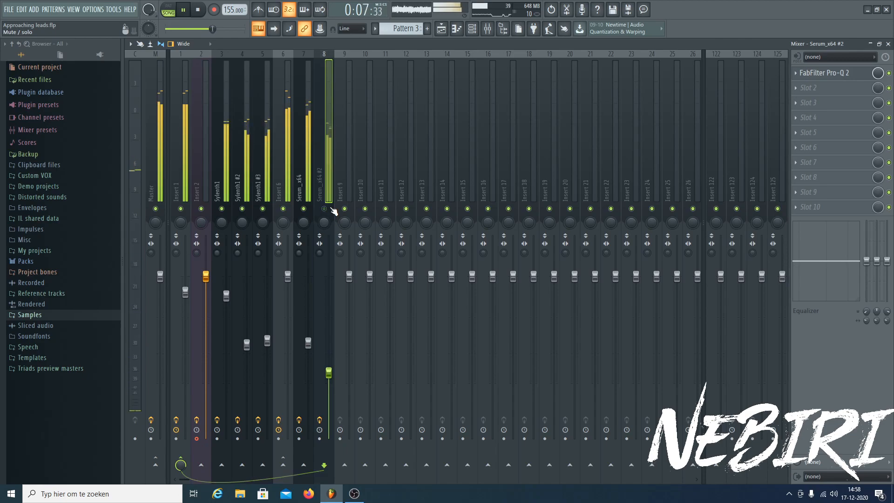
{"action": "left_click", "coordinate": [326, 208]}
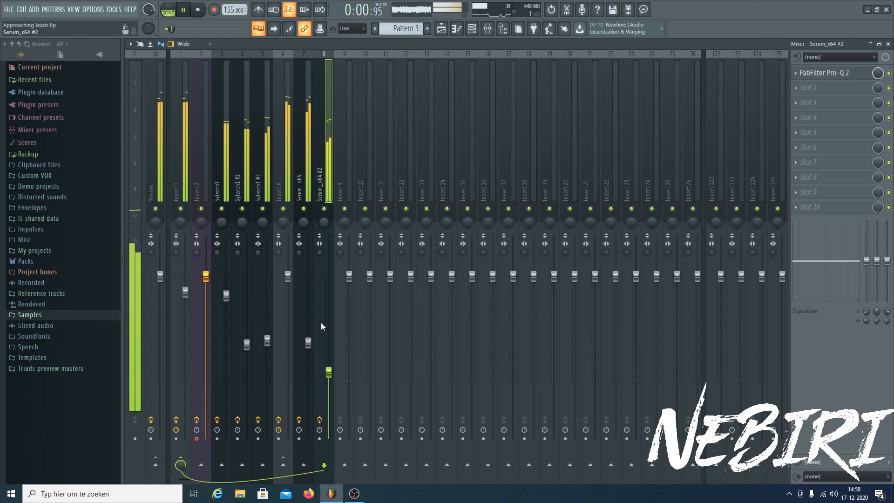
{"action": "key", "text": "space"}
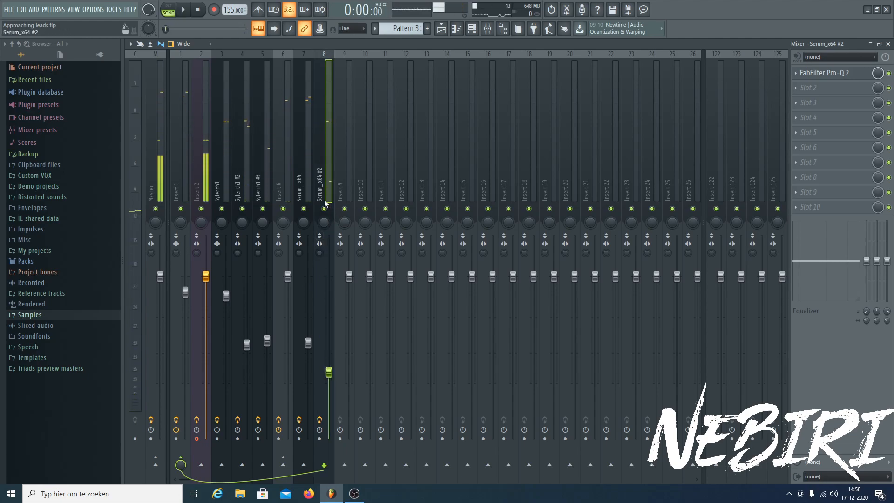
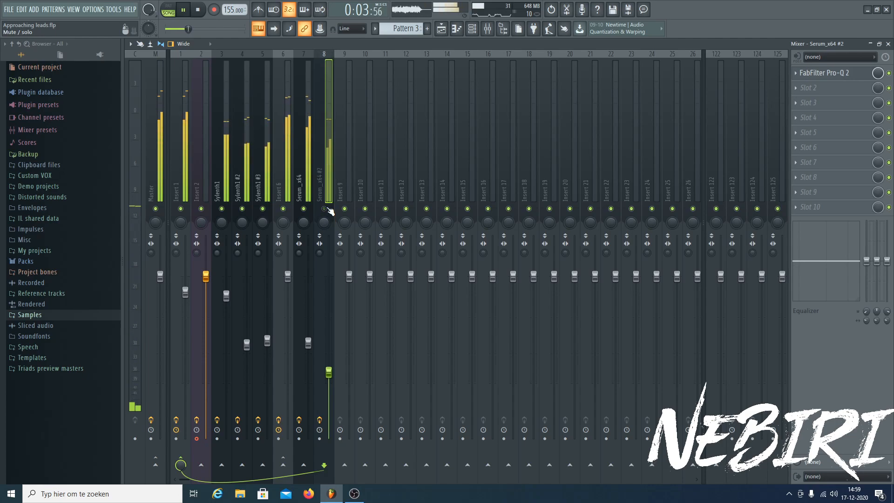
- During playback, raise the Serum_x64 fader to 59% (-10.0 dB), Sylenth1 #2 to 60% (-9.8 dB), and Sylenth1 #3 slightly
{"action": "left_click", "coordinate": [307, 343]}
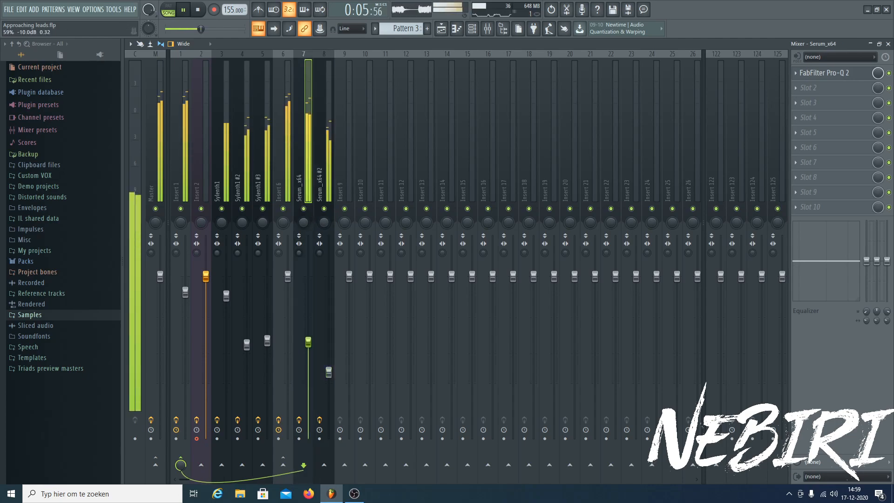
{"action": "left_click_drag", "start_coordinate": [247, 344], "coordinate": [267, 333]}
{"action": "left_click", "coordinate": [247, 341]}
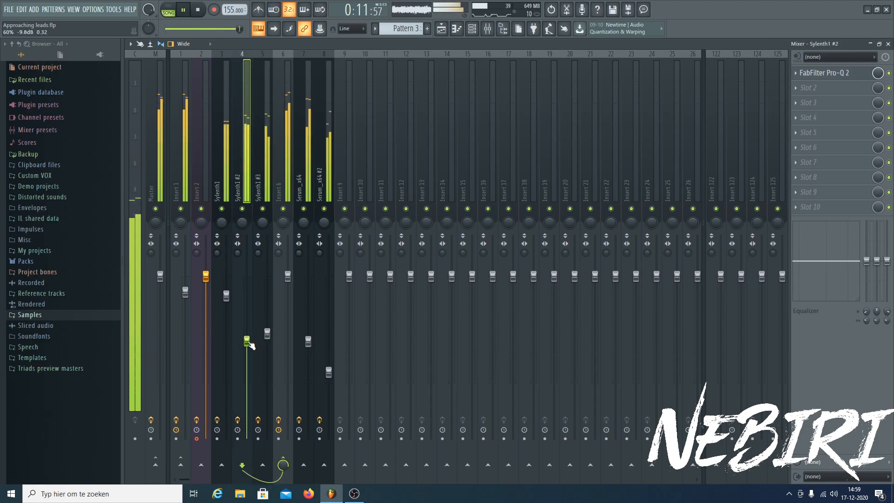
- Try a different stereo separation on the master track and reset it to its default
{"action": "left_click_drag", "start_coordinate": [151, 253], "coordinate": [151, 241]}
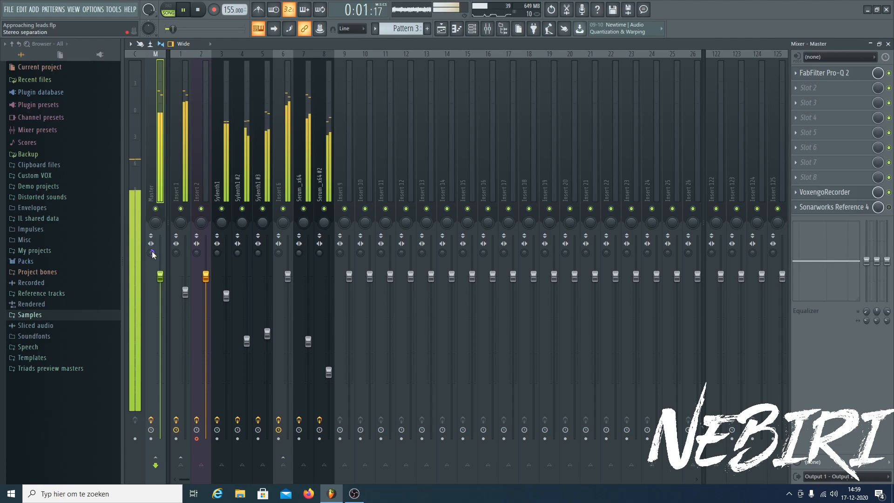
{"action": "right_click", "coordinate": [151, 253]}
{"action": "left_click", "coordinate": [165, 260]}
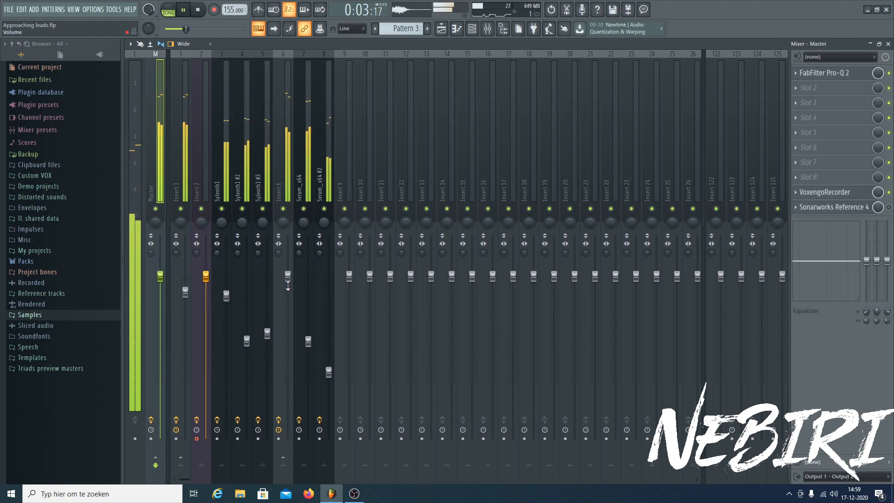
- Raise the Serum_x64 fader to about 63% (-9.0 dB) and stop playback
{"action": "mouse_move", "coordinate": [309, 341]}
{"action": "left_mouse_down"}
{"action": "mouse_move", "coordinate": [309, 329]}
{"action": "mouse_move", "coordinate": [308, 337]}
{"action": "left_mouse_up"}
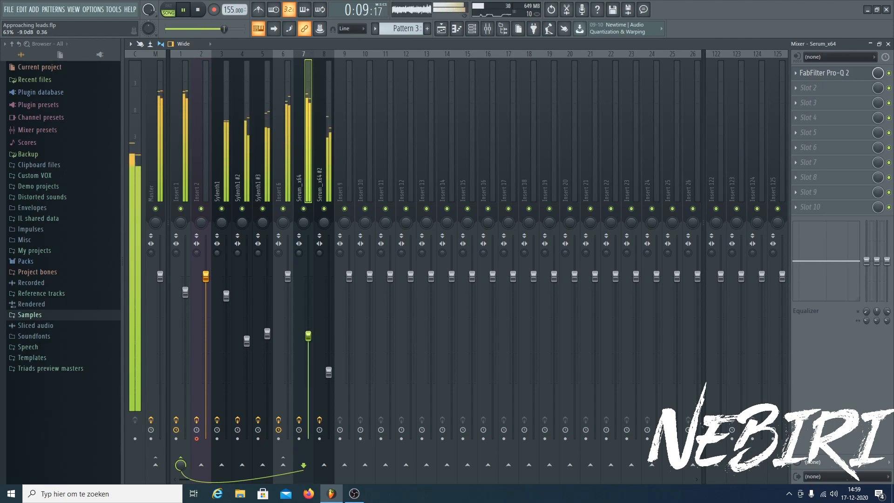
{"action": "left_click", "coordinate": [214, 124]}
{"action": "left_click", "coordinate": [251, 153]}
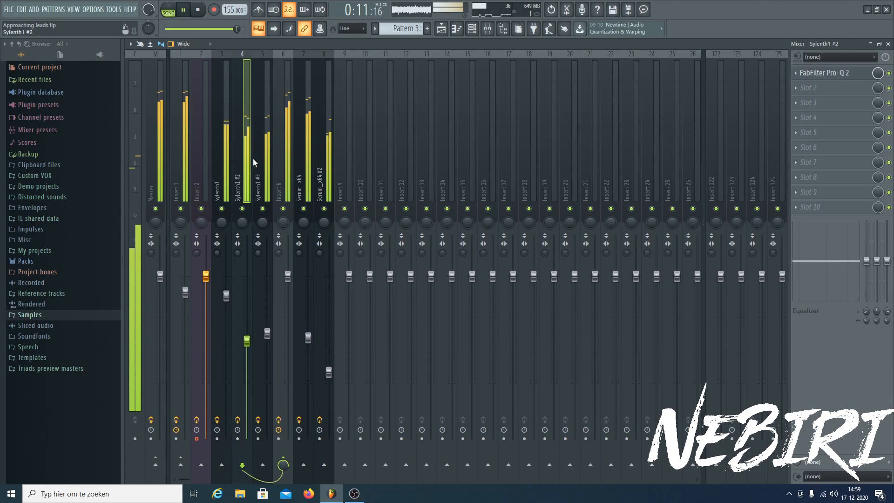
{"action": "key", "text": "space"}
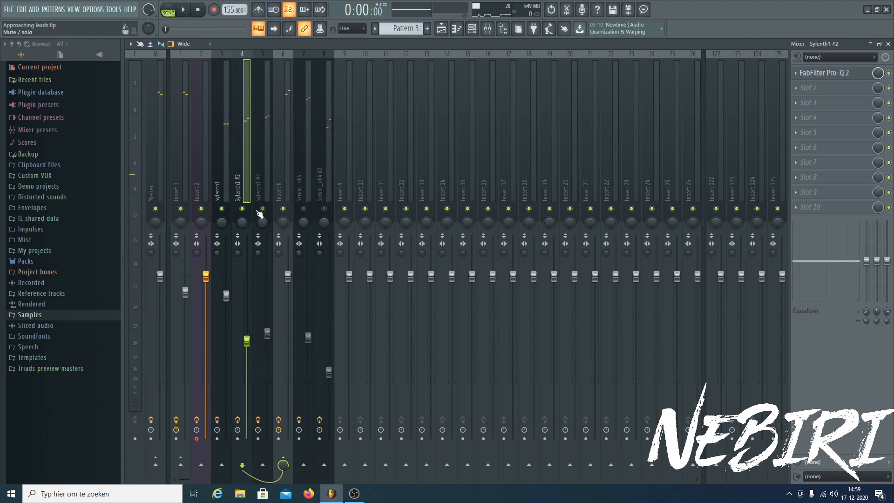
- Open the Sylenth1 track's FabFilter Pro-Q 2 to examine its low cut, and switch to OBS and back to FL Studio
{"action": "left_click", "coordinate": [221, 192]}
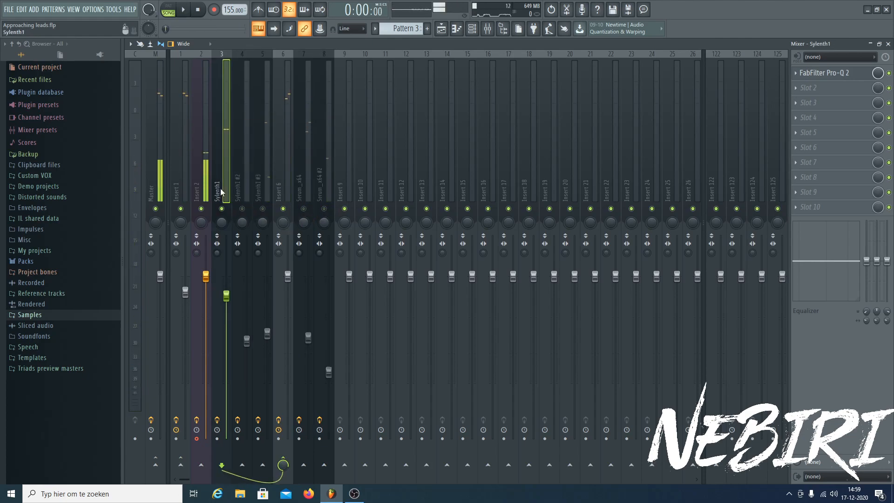
{"action": "left_click", "coordinate": [818, 73]}
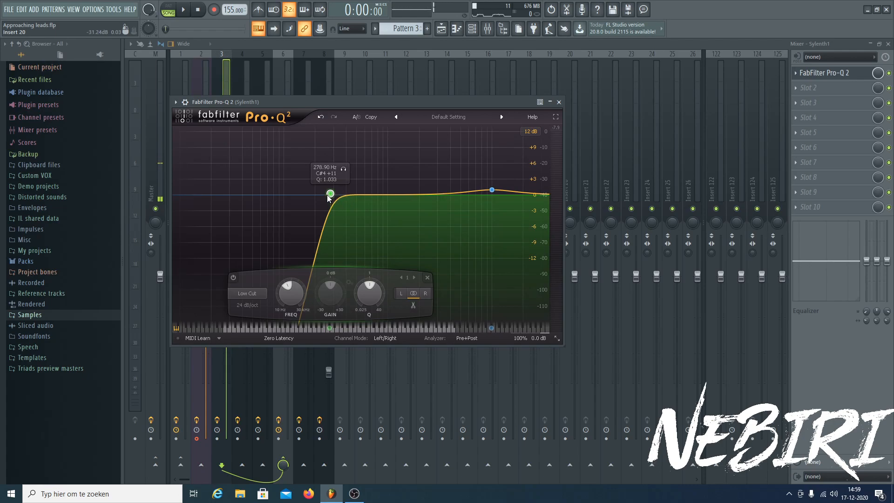
{"action": "left_click", "coordinate": [354, 493]}
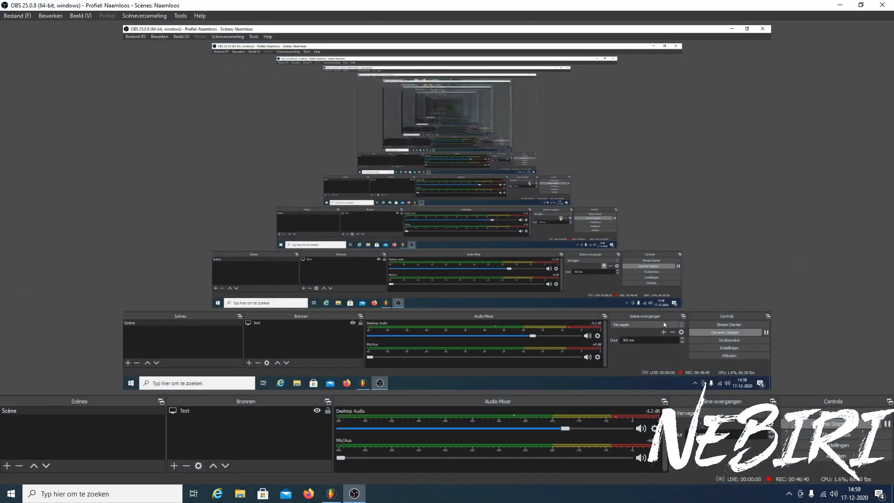
{"action": "left_click", "coordinate": [331, 493]}
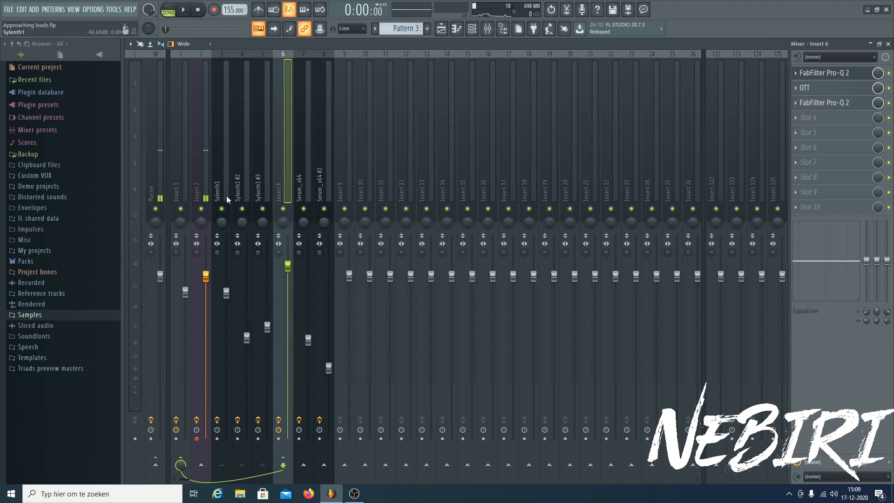
- Review the FabFilter Pro-Q 2 low cut and high boosts on the Sylenth1 and Serum_x64 tracks, closing each EQ
{"action": "left_click", "coordinate": [222, 172]}
{"action": "left_click", "coordinate": [823, 73]}
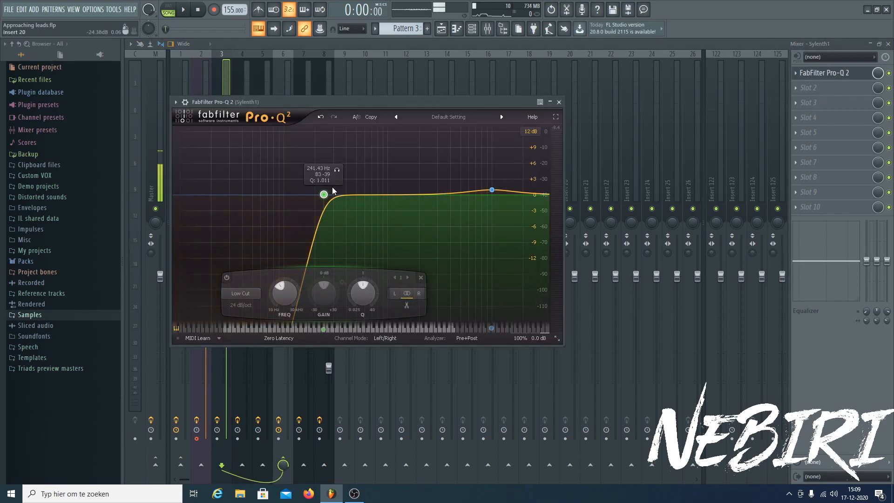
{"action": "left_click", "coordinate": [559, 101]}
{"action": "left_click", "coordinate": [306, 205]}
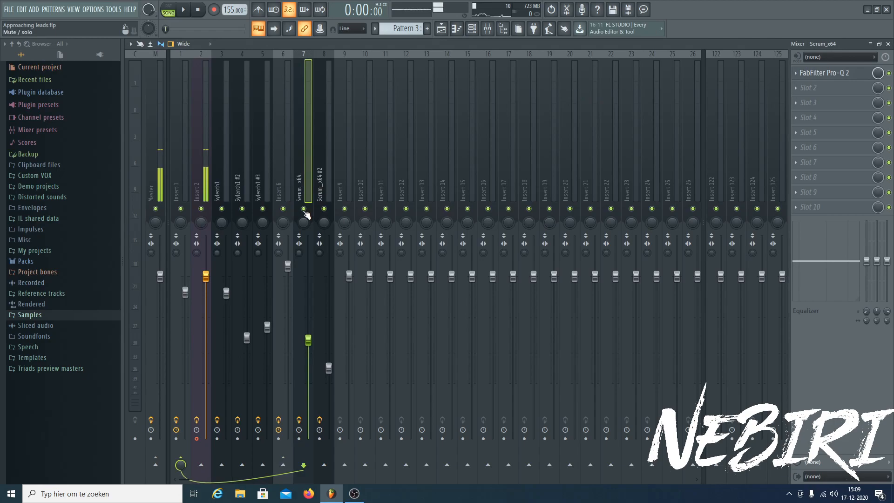
{"action": "left_click", "coordinate": [838, 75]}
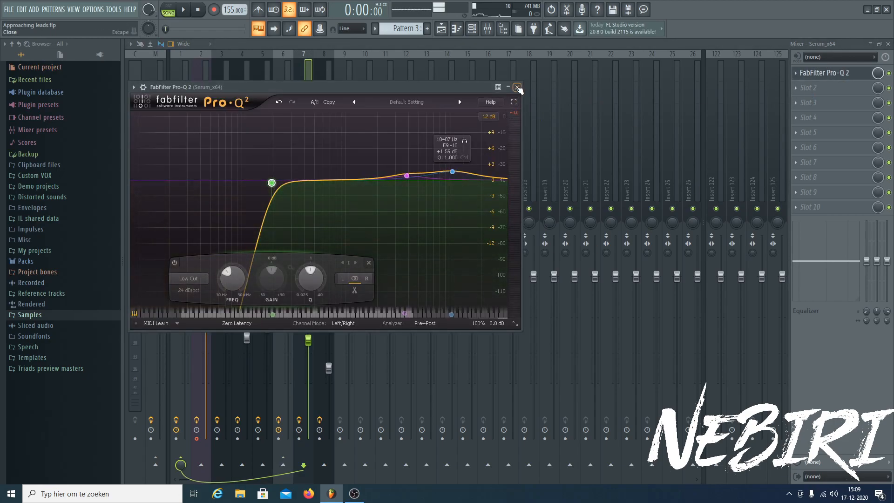
{"action": "left_click", "coordinate": [517, 87]}
- Open the OTT compressor on Insert 6 to examine its settings and close it
{"action": "left_click", "coordinate": [277, 149]}
{"action": "right_click", "coordinate": [804, 90]}
{"action": "left_click", "coordinate": [804, 88]}
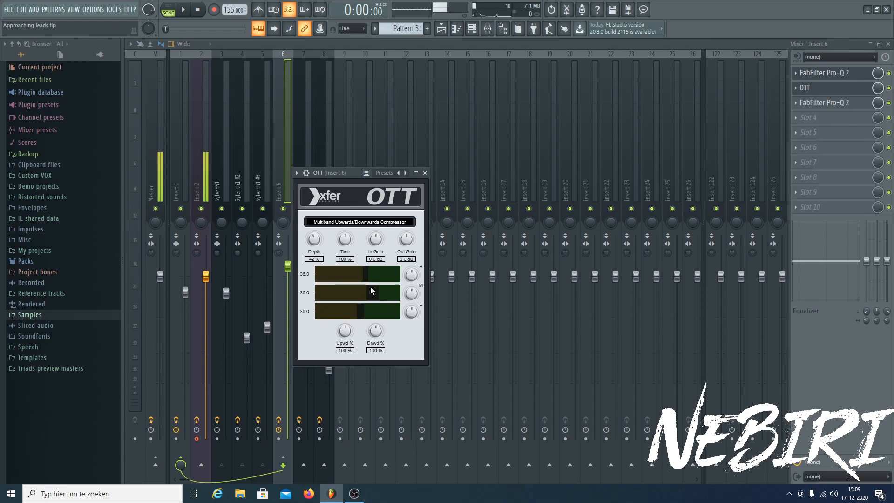
{"action": "left_click", "coordinate": [425, 173]}
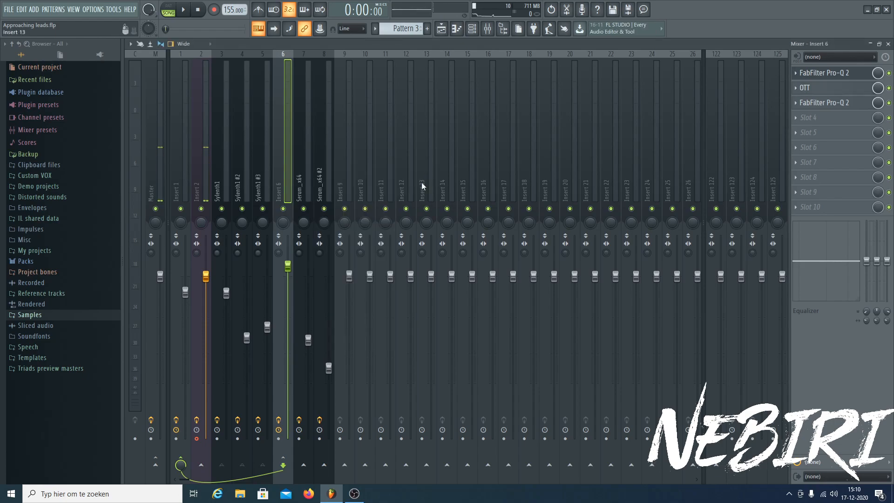
- Reset the Insert 6 fader to its default level and play back the lead briefly
{"action": "right_click", "coordinate": [288, 266]}
{"action": "left_click", "coordinate": [296, 273]}
{"action": "key", "text": "space"}
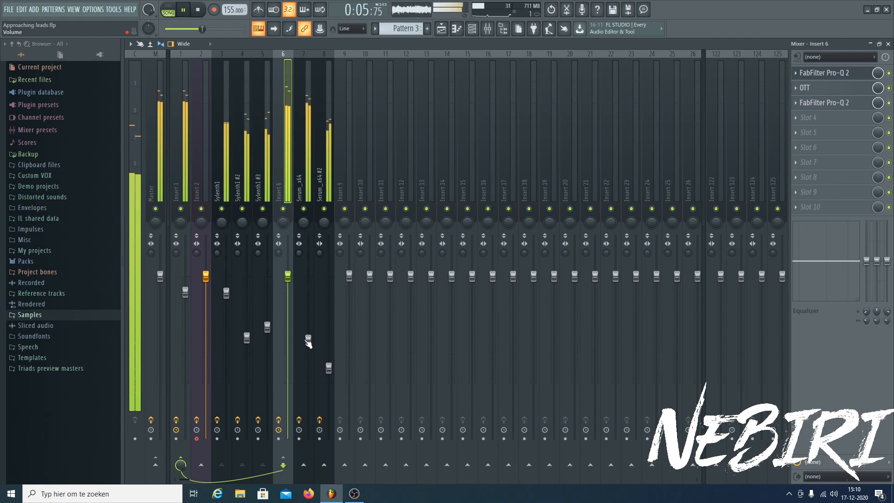
{"action": "key", "text": "space"}
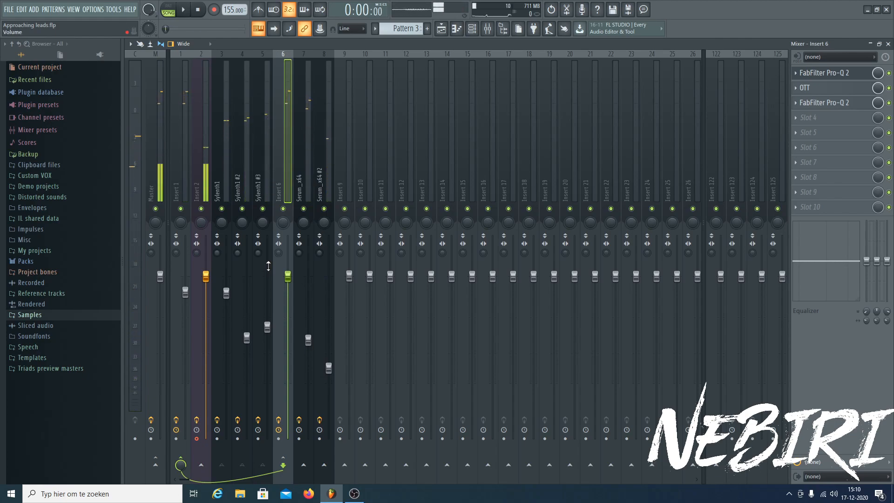
- Send Insert 6 to the reverb track, Insert 122
{"action": "left_click", "coordinate": [305, 177]}
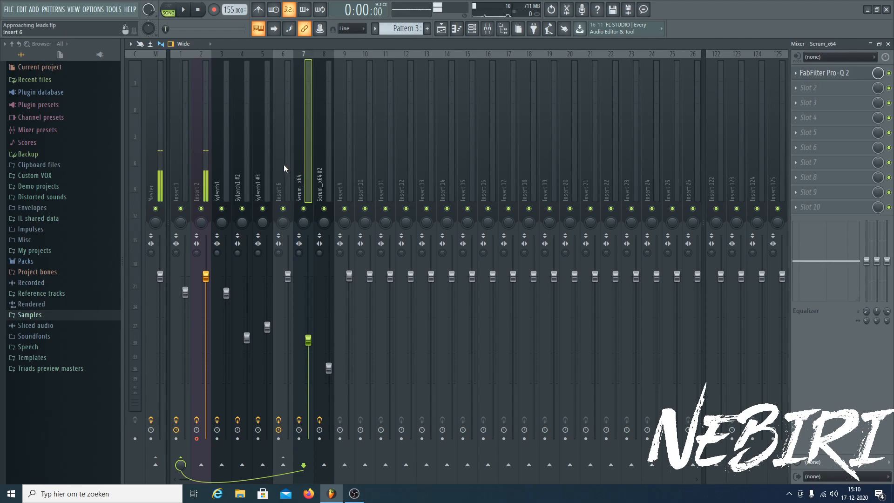
{"action": "left_click", "coordinate": [283, 164]}
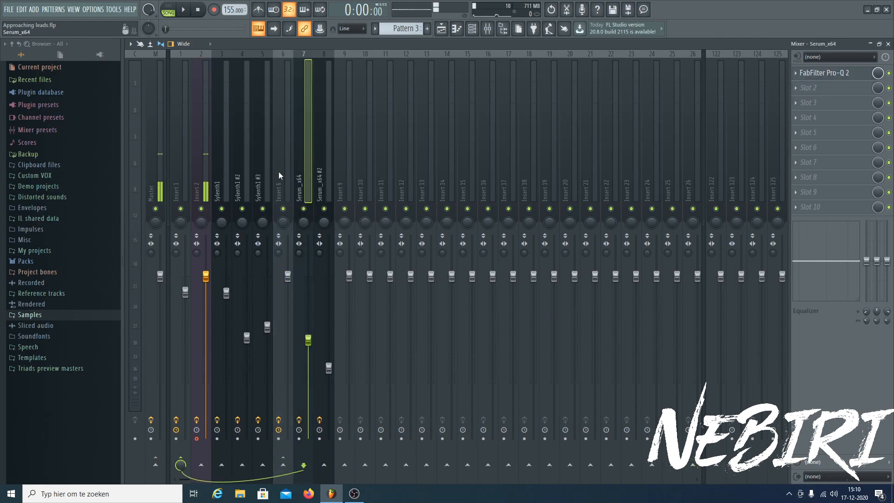
{"action": "left_click", "coordinate": [717, 465]}
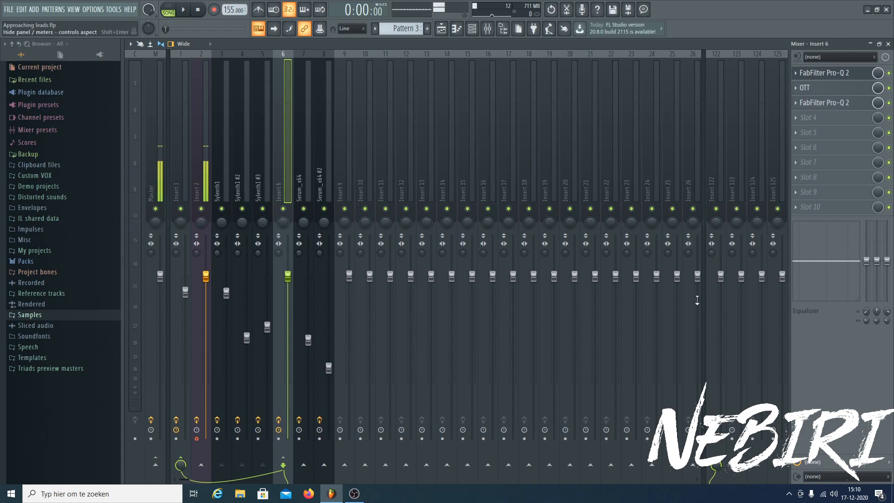
- Open ValhallaRoom on Insert 122 to examine its reverb settings
{"action": "left_click", "coordinate": [717, 158]}
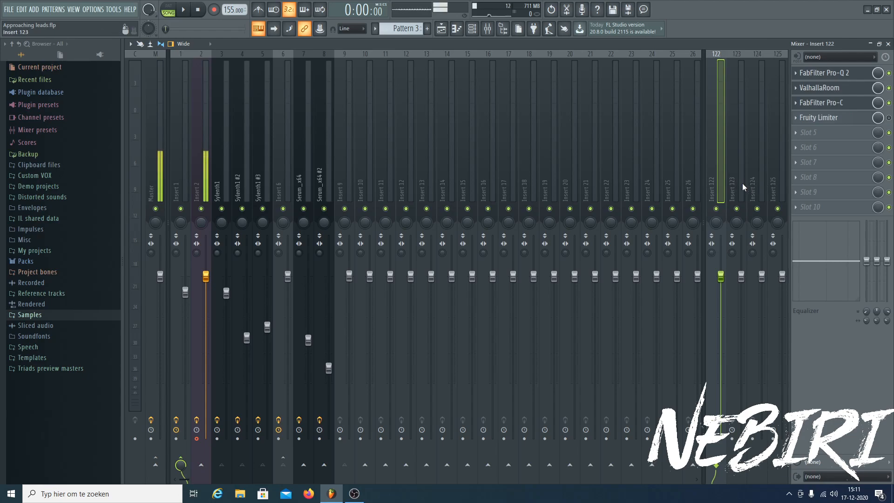
{"action": "left_click", "coordinate": [830, 92]}
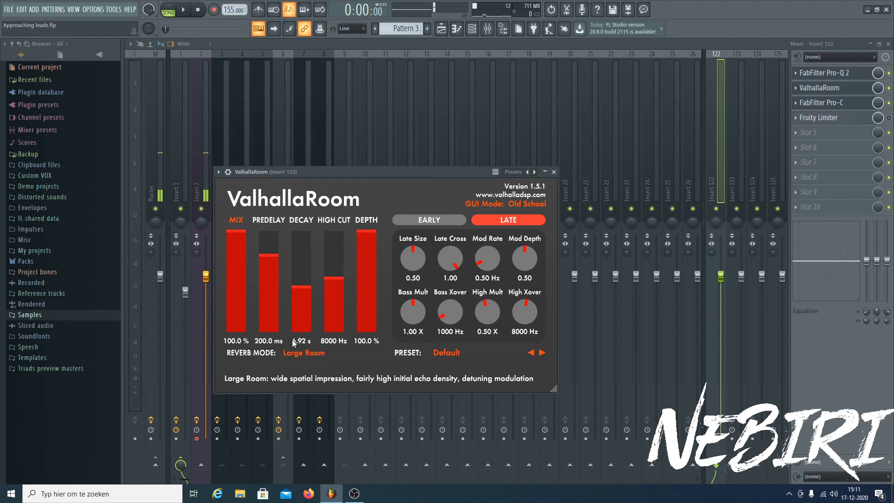
- Open FabFilter Pro-C on Insert 122 to examine its compression settings, and save the project
{"action": "left_click", "coordinate": [827, 105]}
{"action": "left_click", "coordinate": [827, 103]}
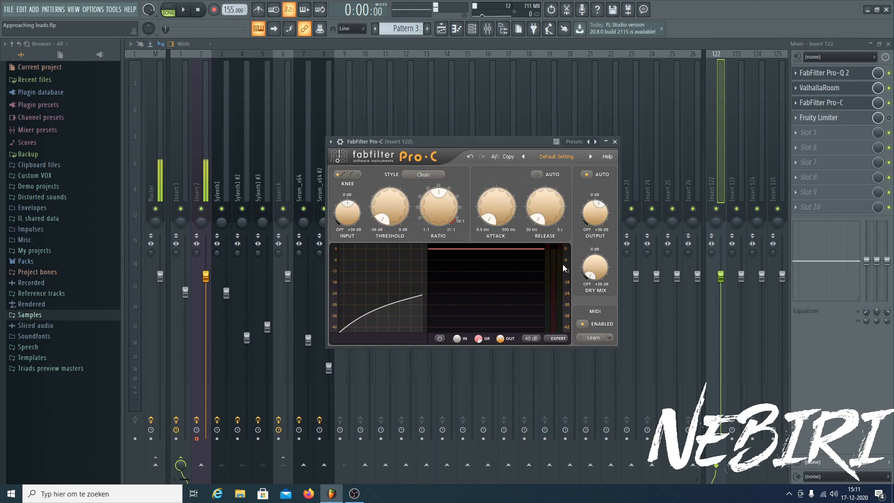
{"action": "key", "text": "ctrl+s"}
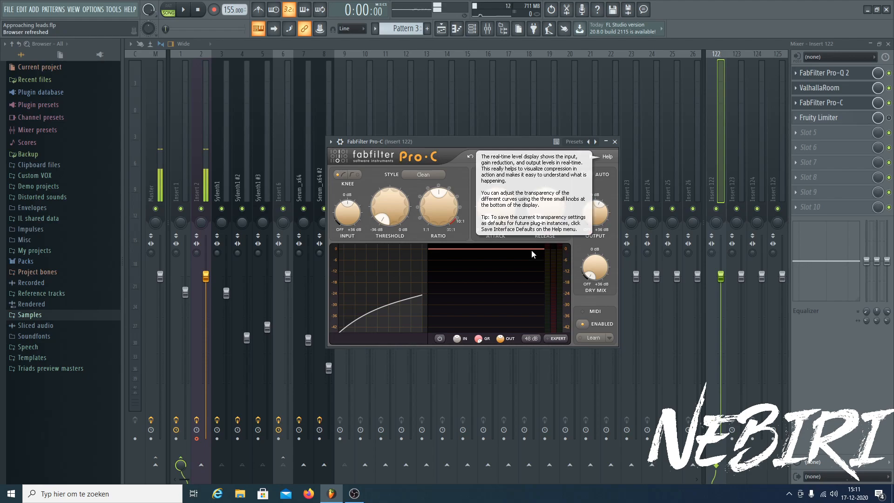
- Mute the Serum_x64 and Serum_x64 #2 mixer tracks
{"action": "left_click", "coordinate": [281, 155]}
{"action": "left_click", "coordinate": [304, 209]}
{"action": "left_click", "coordinate": [324, 209]}
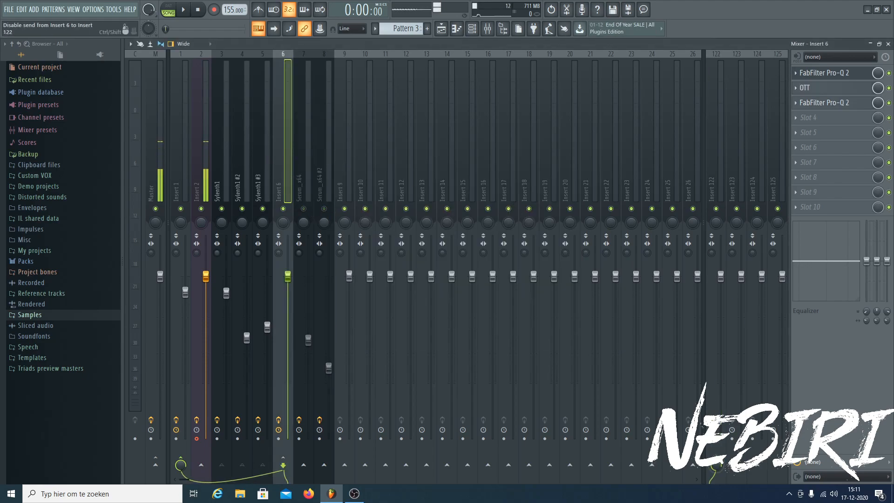
- Play back the lead with FabFilter Pro-C open on Insert 122 to examine how it compresses the reverb
{"action": "left_click", "coordinate": [713, 191]}
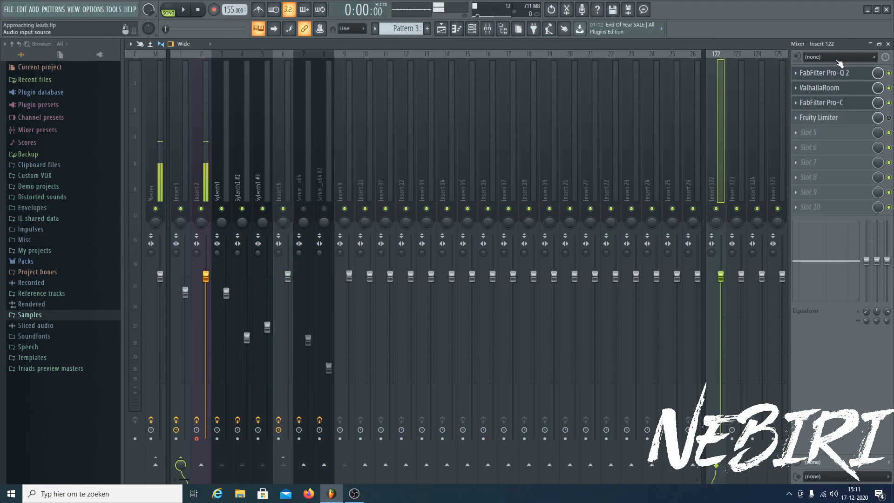
{"action": "left_click", "coordinate": [840, 103]}
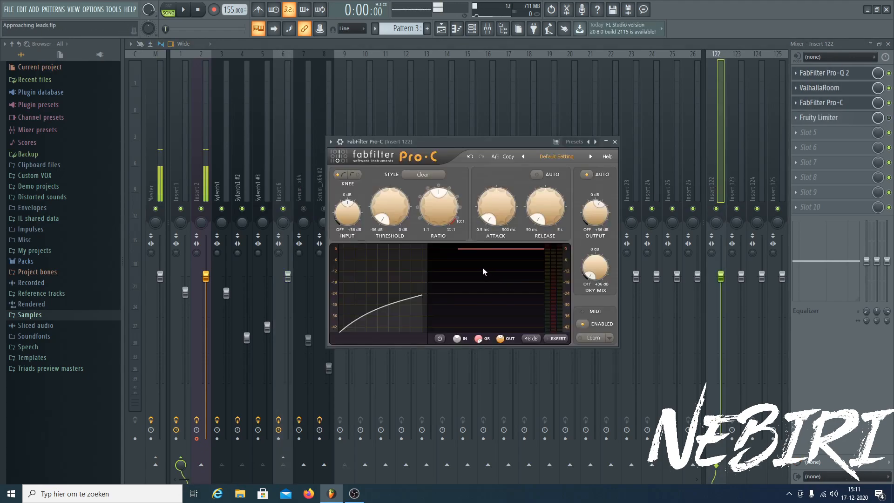
{"action": "key", "text": "space"}
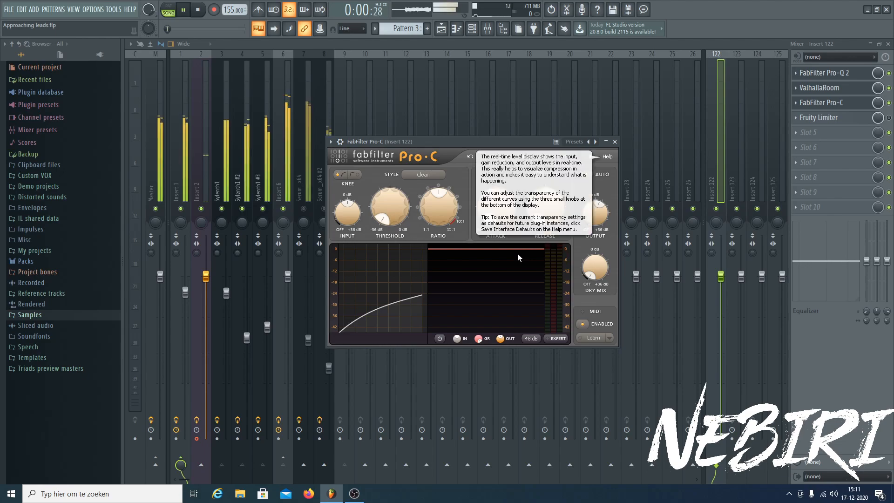
{"action": "key", "text": "space"}
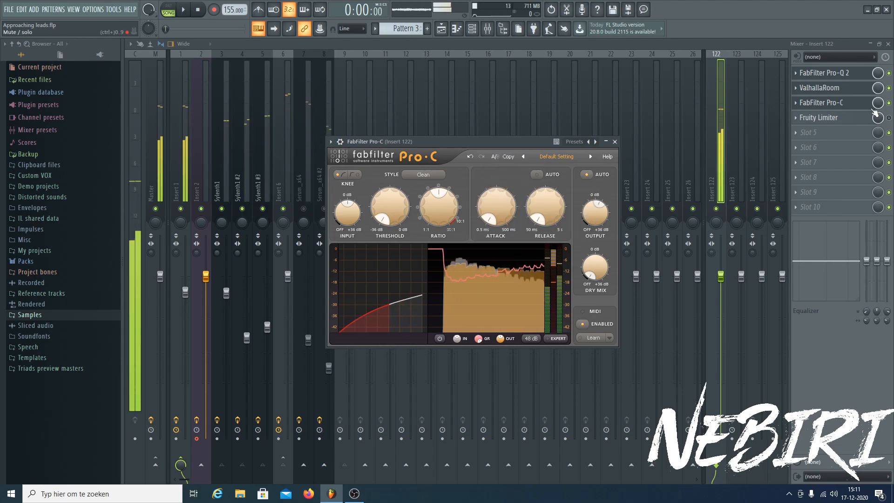
{"action": "left_click", "coordinate": [889, 103]}
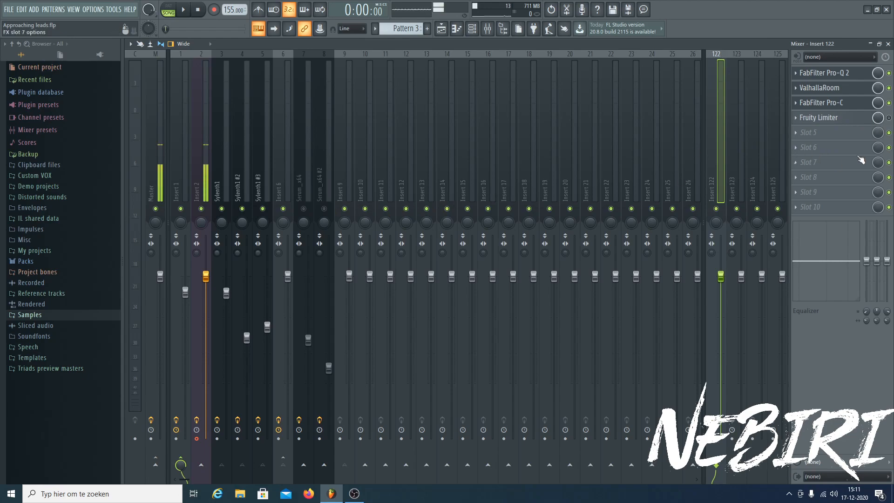
- Enable the Fruity Limiter on Insert 122 and open its window
{"action": "left_click", "coordinate": [847, 122]}
{"action": "left_click", "coordinate": [889, 118]}
{"action": "left_click", "coordinate": [850, 121]}
{"action": "left_click", "coordinate": [850, 122]}
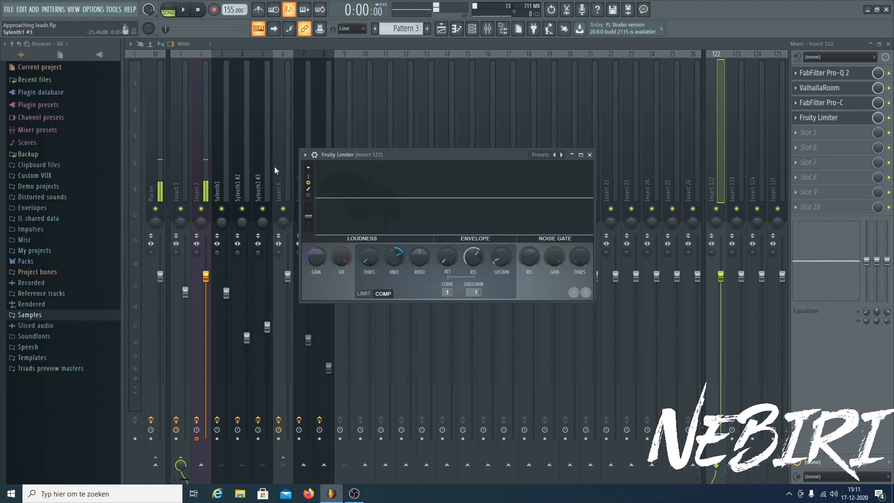
- Sidechain the Sylenth1 mixer track to the reverb track, Insert 122
{"action": "left_click", "coordinate": [224, 196]}
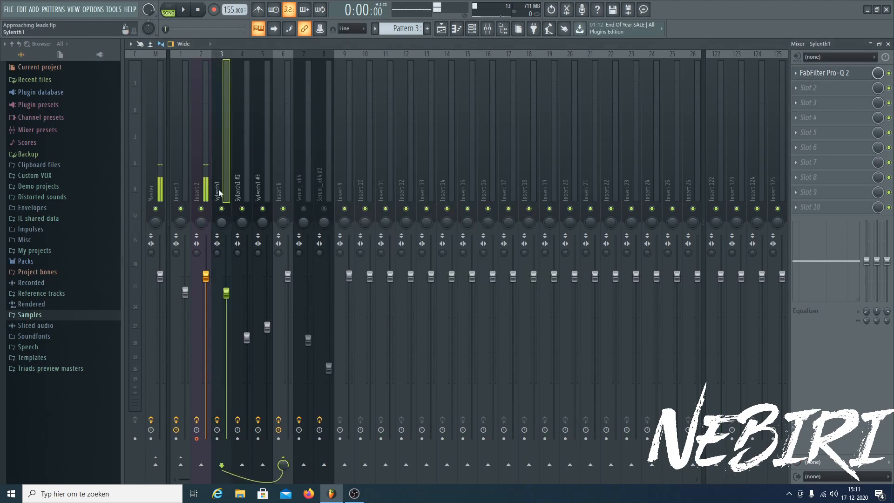
{"action": "right_click", "coordinate": [712, 465]}
{"action": "left_click", "coordinate": [729, 471]}
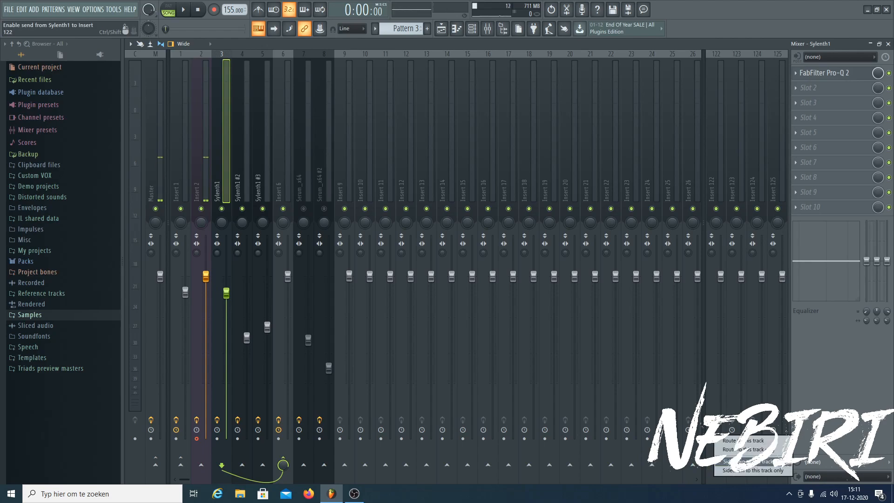
- Play back the lead with the Fruity Limiter open on Insert 122 to examine the reverb ducking, and check the playlist
{"action": "left_click", "coordinate": [723, 175]}
{"action": "left_click", "coordinate": [807, 119]}
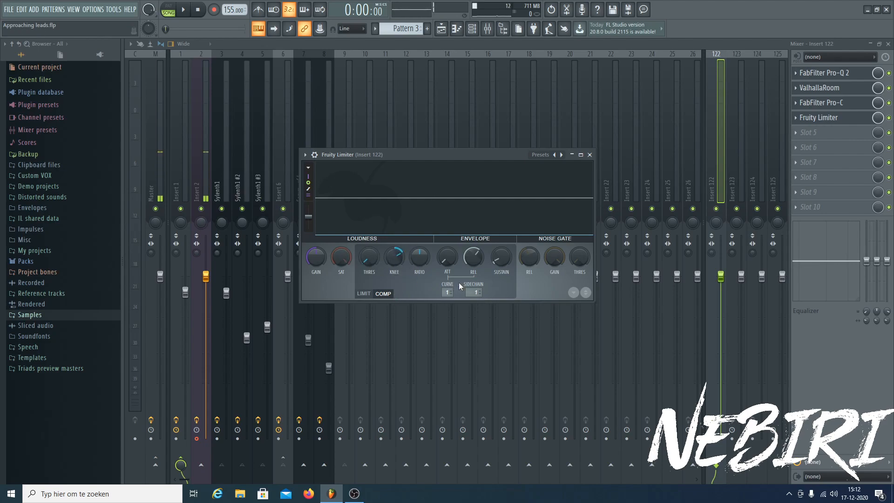
{"action": "key", "text": "space"}
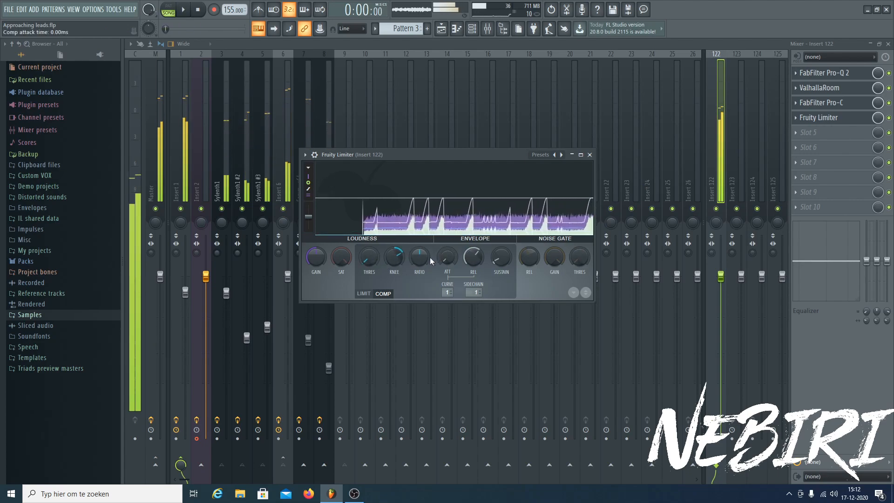
{"action": "key", "text": "space"}
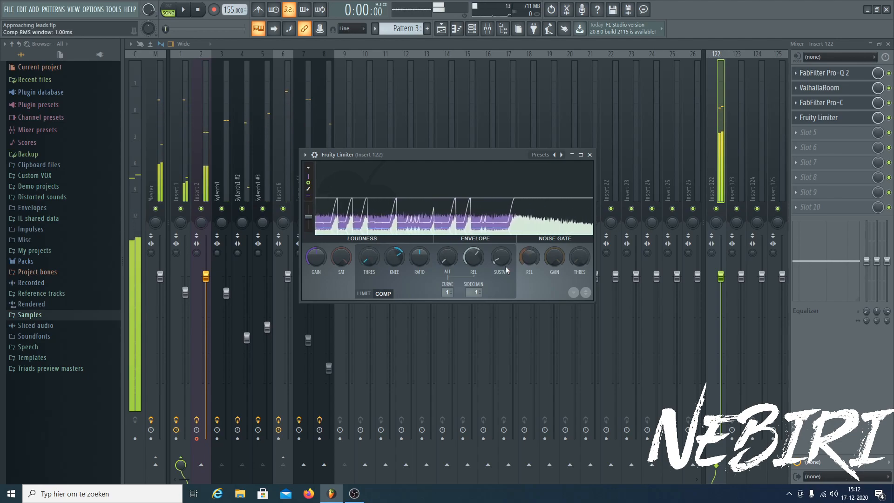
{"action": "left_click", "coordinate": [441, 28]}
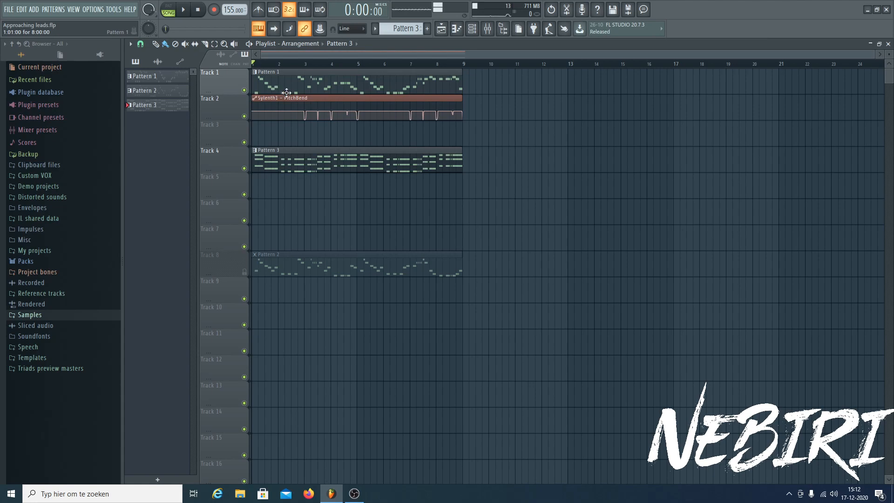
{"action": "left_click", "coordinate": [488, 28]}
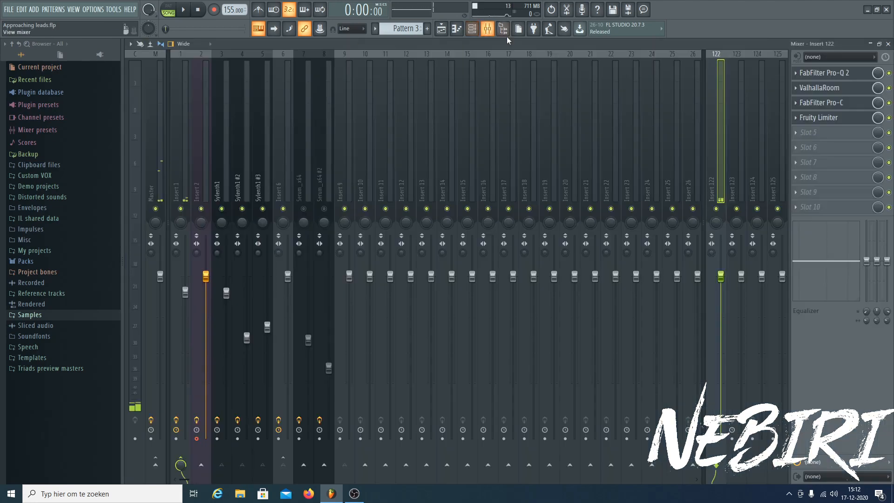
- Try Fruity Limiter release times of about 8 ms and 1285 ms during playback, and paste the copied release value back
{"action": "left_click", "coordinate": [847, 119]}
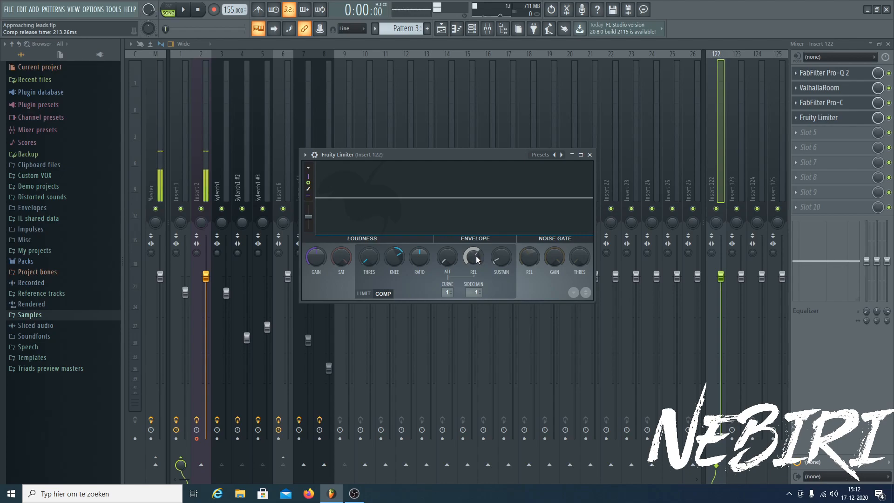
{"action": "left_click", "coordinate": [486, 360]}
{"action": "key", "text": "space"}
{"action": "left_click_drag", "start_coordinate": [476, 260], "coordinate": [476, 289]}
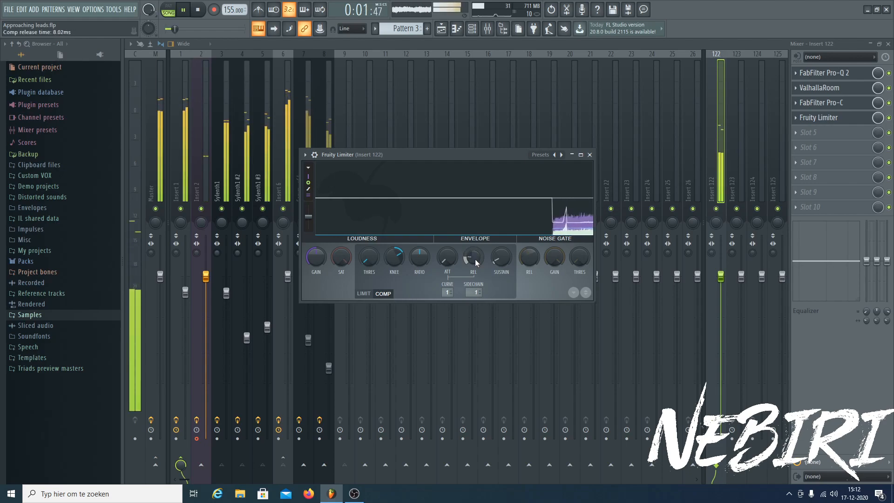
{"action": "left_click_drag", "start_coordinate": [475, 259], "coordinate": [475, 210]}
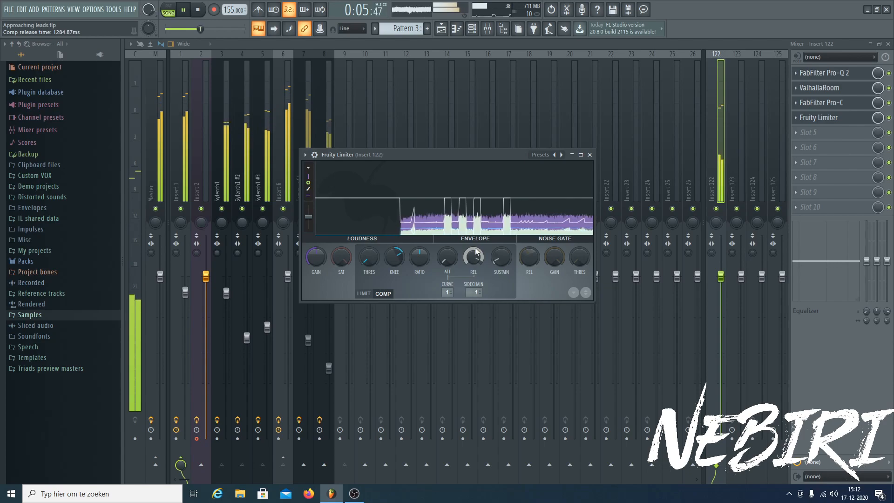
{"action": "key", "text": "space"}
{"action": "right_click", "coordinate": [476, 254]}
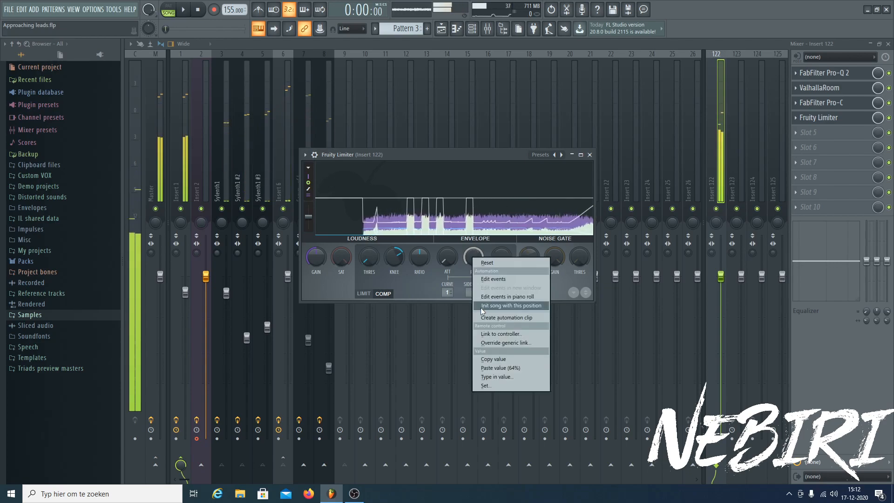
{"action": "left_click", "coordinate": [487, 369]}
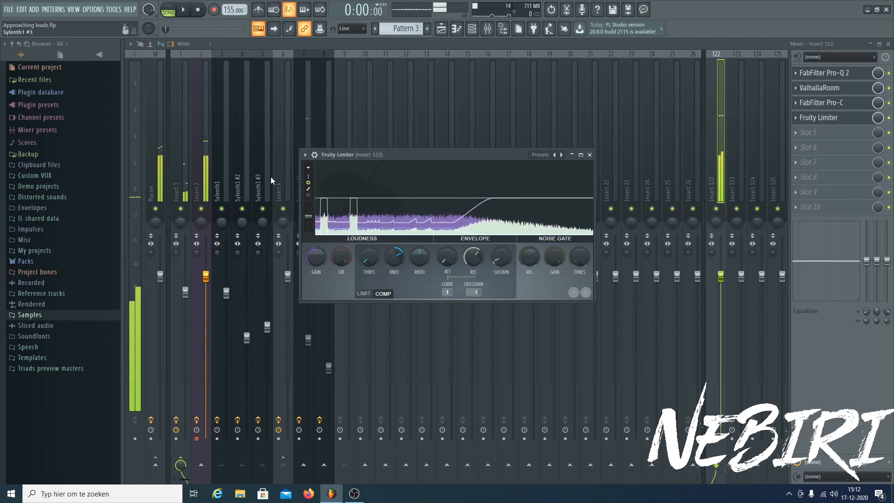
- Select the first half of bar 2 in the playlist as the playback loop and return to the mixer
{"action": "left_click", "coordinate": [441, 29]}
{"action": "scroll", "coordinate": [276, 66], "scroll_direction": "up", "scroll_amount": 5}
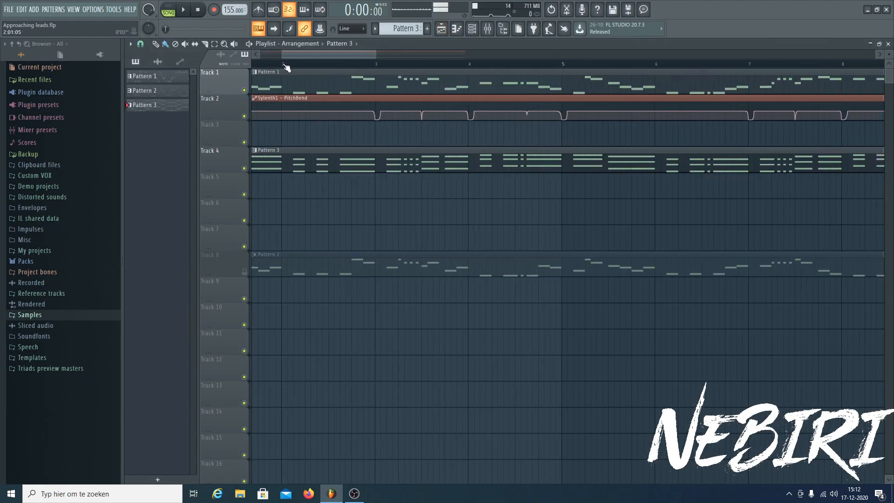
{"action": "left_click_drag", "start_coordinate": [282, 65], "coordinate": [381, 69]}
{"action": "right_click", "coordinate": [451, 213]}
{"action": "left_click", "coordinate": [486, 30]}
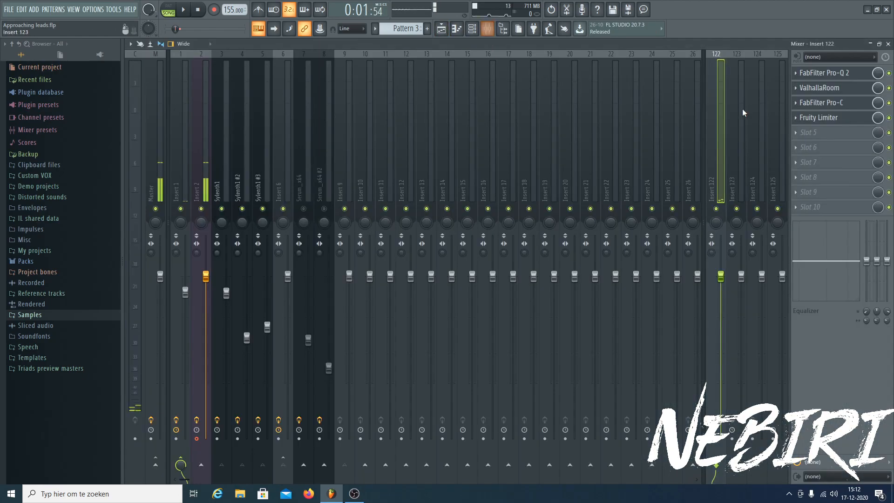
- Play the loop with Insert 122's Fruity Limiter open to examine the reverb ducking between notes, and close the limiter
{"action": "left_click", "coordinate": [836, 107]}
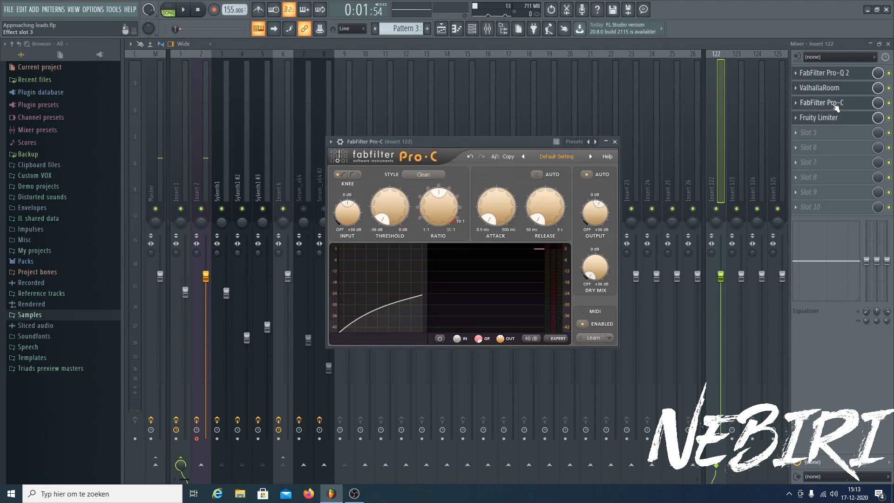
{"action": "left_click", "coordinate": [834, 118]}
{"action": "key", "text": "space"}
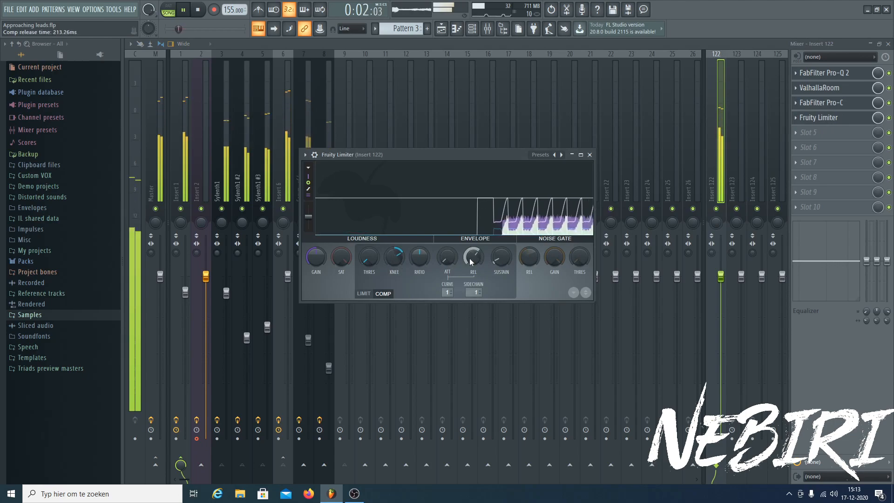
{"action": "key", "text": "space"}
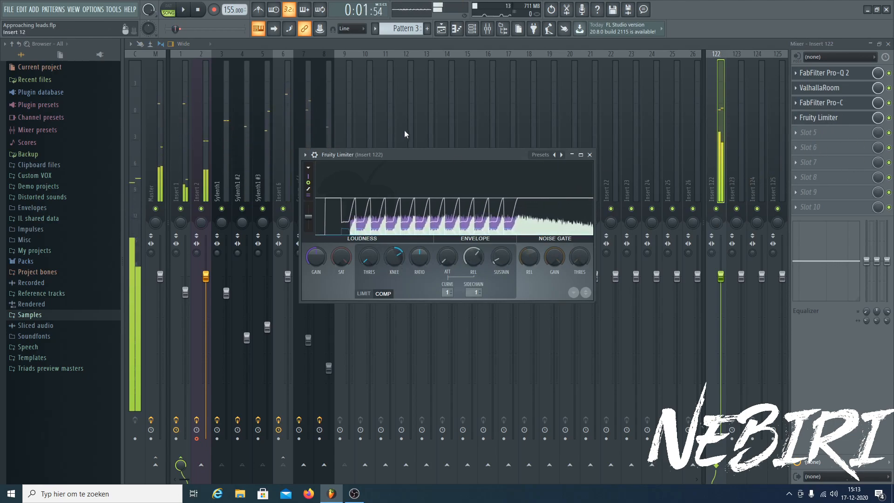
{"action": "left_click", "coordinate": [589, 155]}
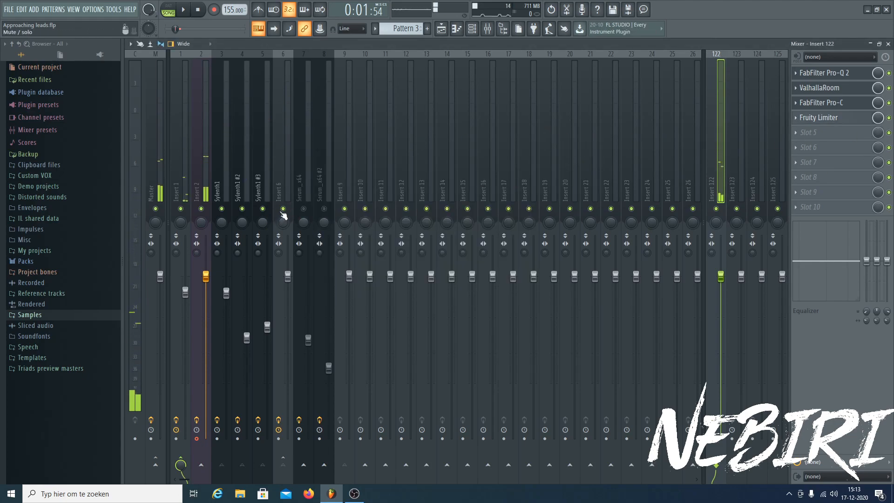
- Unmute the two Serum tracks and route both only to Insert 9
{"action": "left_click", "coordinate": [324, 209]}
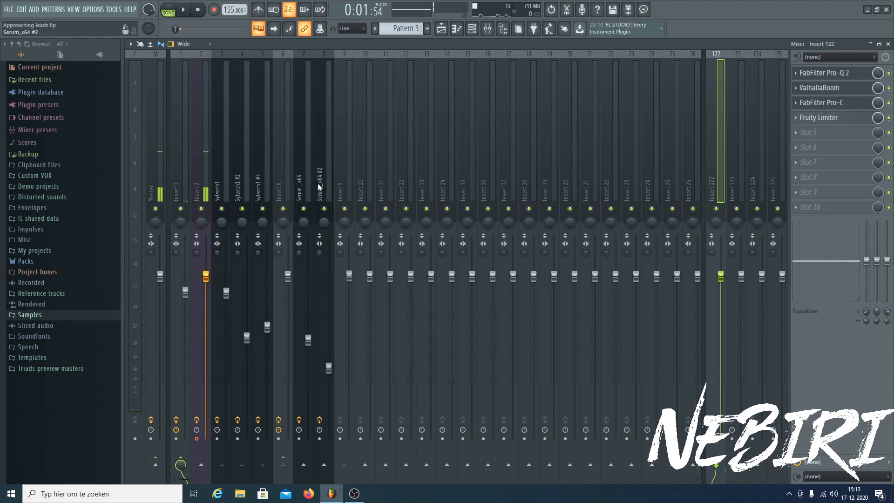
{"action": "left_click", "coordinate": [309, 161]}
{"action": "left_click", "coordinate": [322, 181], "text": "ctrl"}
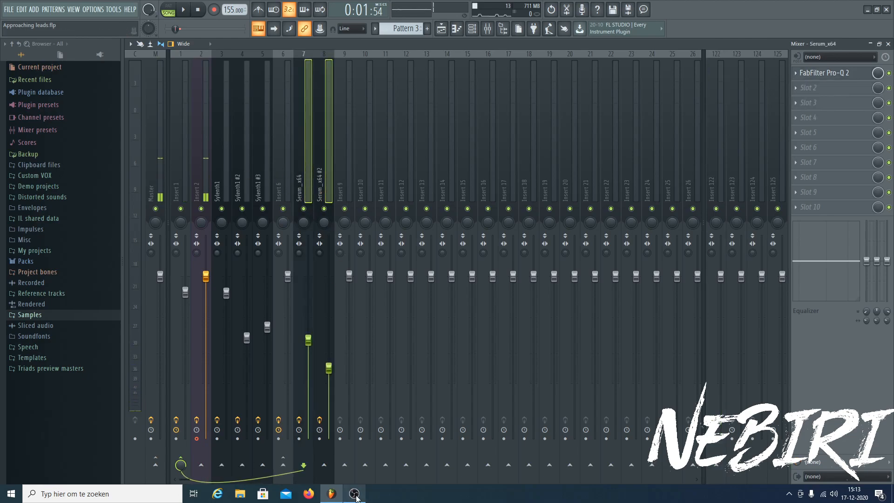
{"action": "right_click", "coordinate": [345, 465]}
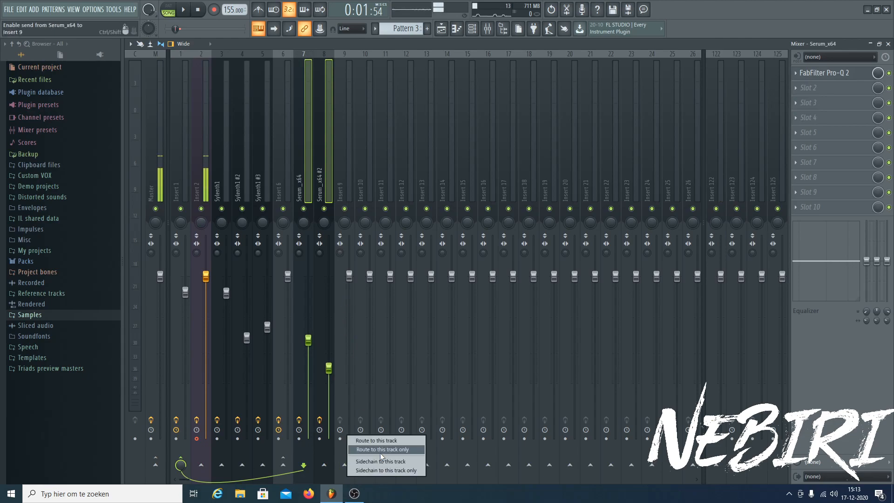
{"action": "left_click", "coordinate": [377, 451]}
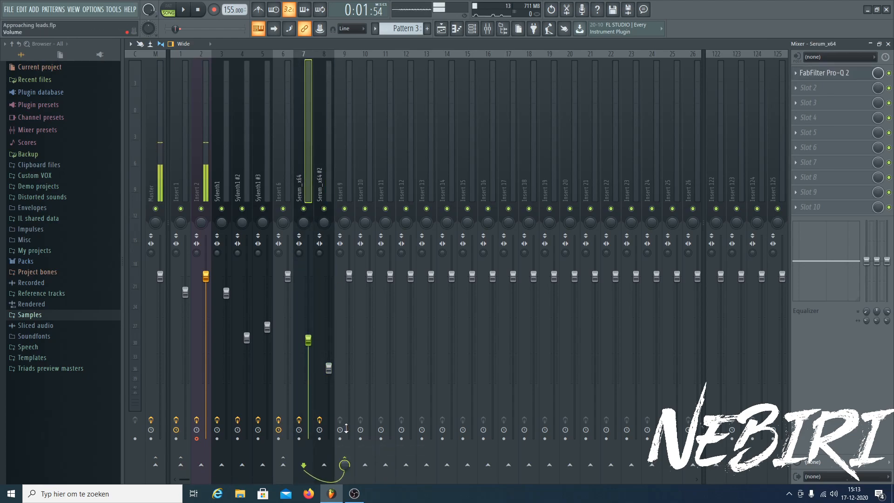
- Set the Serum_x64 #2 fader to about -14.3 dB while the loop plays, and return to the playlist
{"action": "left_click", "coordinate": [348, 159]}
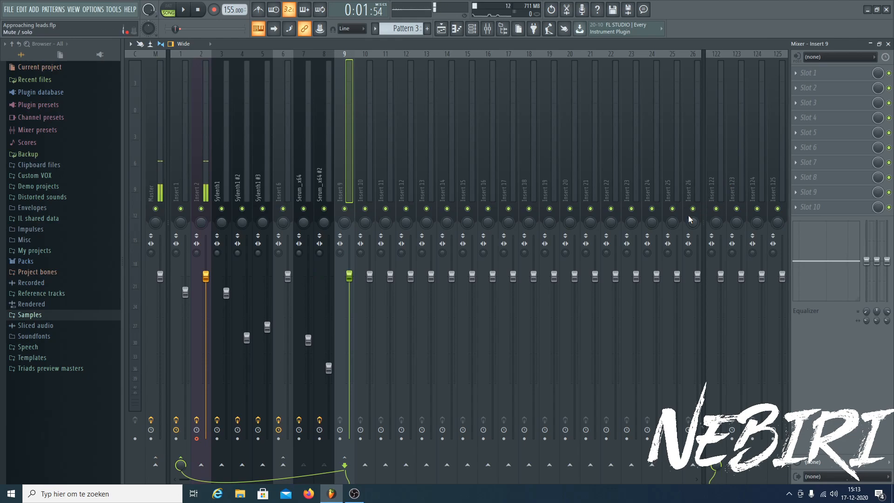
{"action": "key", "text": "space"}
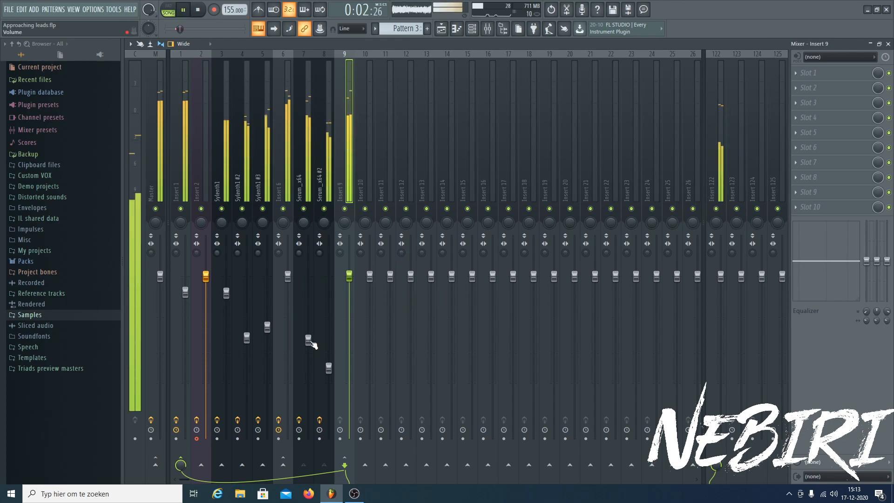
{"action": "left_click", "coordinate": [330, 367]}
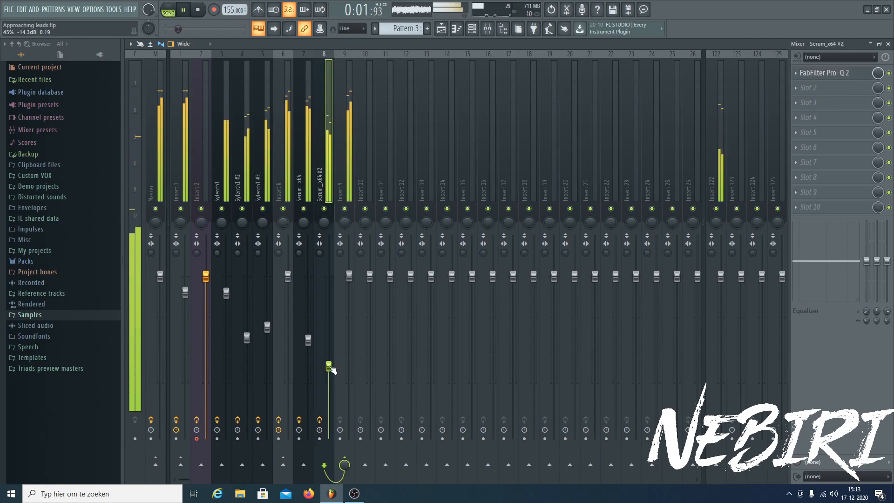
{"action": "key", "text": "space"}
{"action": "left_click", "coordinate": [441, 28]}
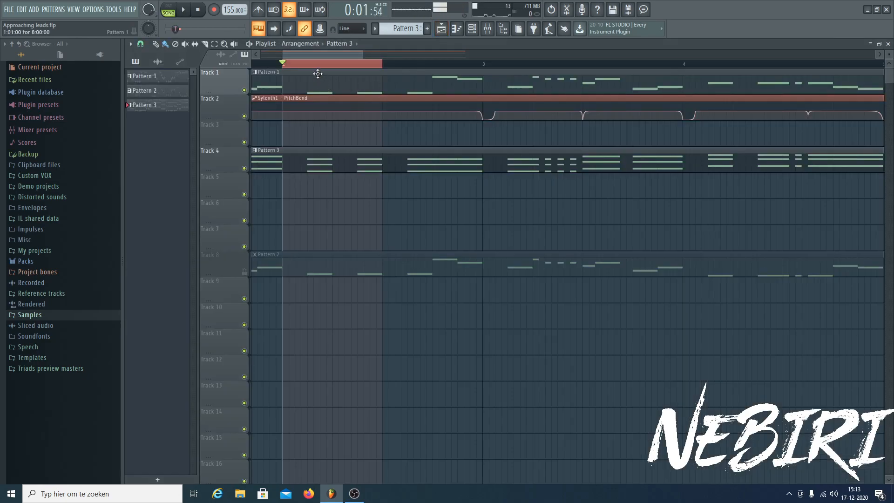
- Widen playlist playback from the short loop to the whole arrangement, and select Insert 6 in the mixer
{"action": "scroll", "coordinate": [312, 65], "scroll_direction": "down", "scroll_amount": 6}
{"action": "left_click_drag", "start_coordinate": [283, 64], "coordinate": [217, 64]}
{"action": "left_click", "coordinate": [489, 29]}
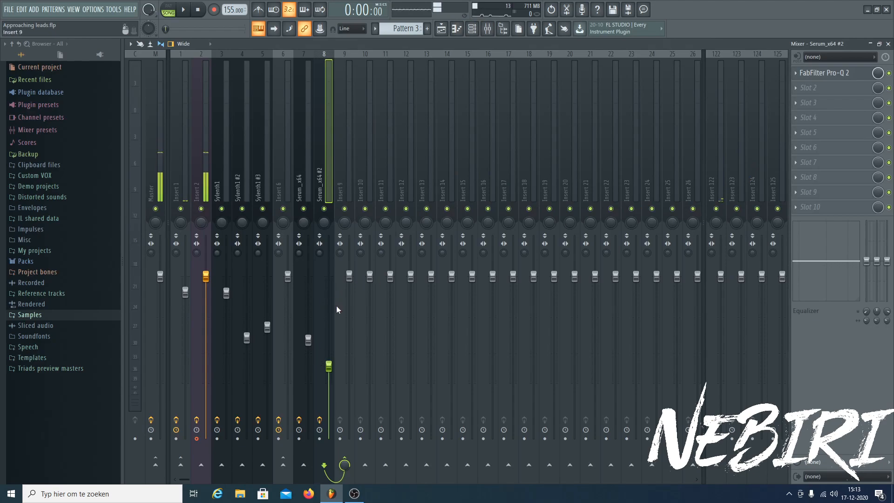
{"action": "left_click", "coordinate": [289, 168]}
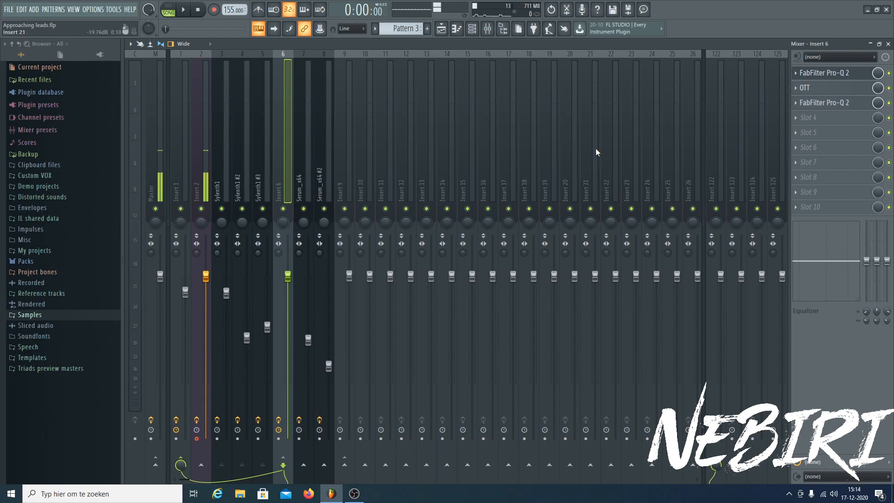
{"action": "left_click", "coordinate": [814, 126]}
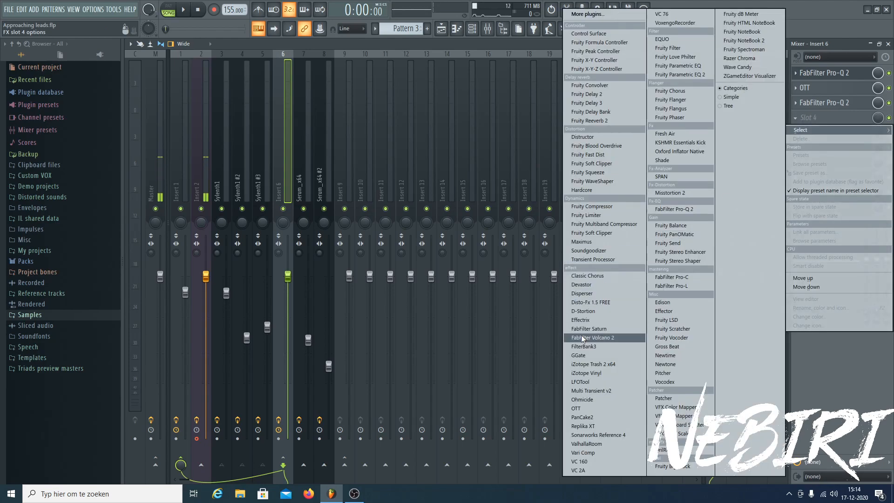
{"action": "left_click", "coordinate": [604, 408]}
{"action": "left_click", "coordinate": [797, 119]}
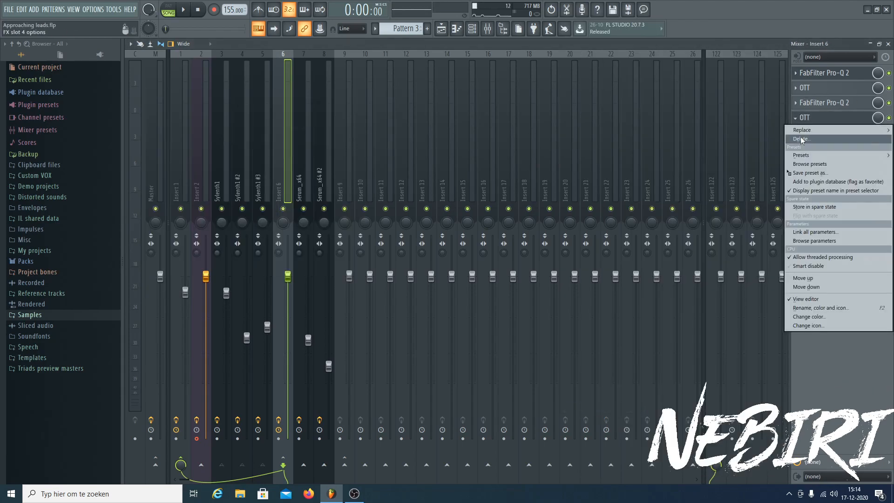
{"action": "left_click", "coordinate": [801, 139]}
- Add ValhallaRoom to Insert 6's fourth slot with 15.2 % mix, 90.6 ms predelay, 1.48 s decay and 100 % depth, and start playback
{"action": "left_click", "coordinate": [816, 114]}
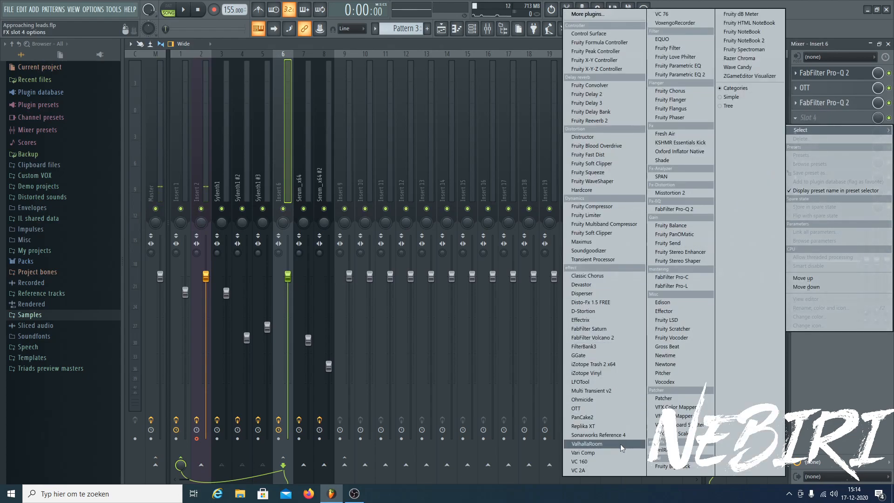
{"action": "left_click", "coordinate": [586, 444]}
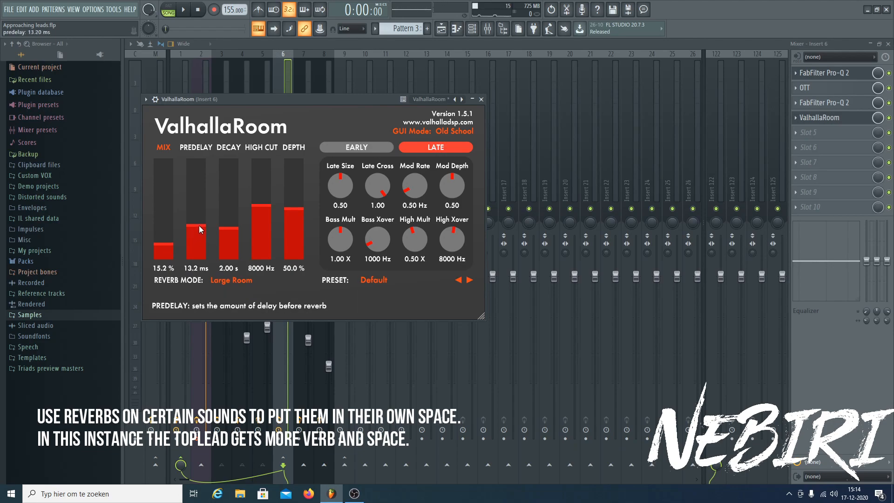
{"action": "left_click_drag", "start_coordinate": [203, 208], "coordinate": [204, 199]}
{"action": "left_click_drag", "start_coordinate": [231, 230], "coordinate": [230, 231]}
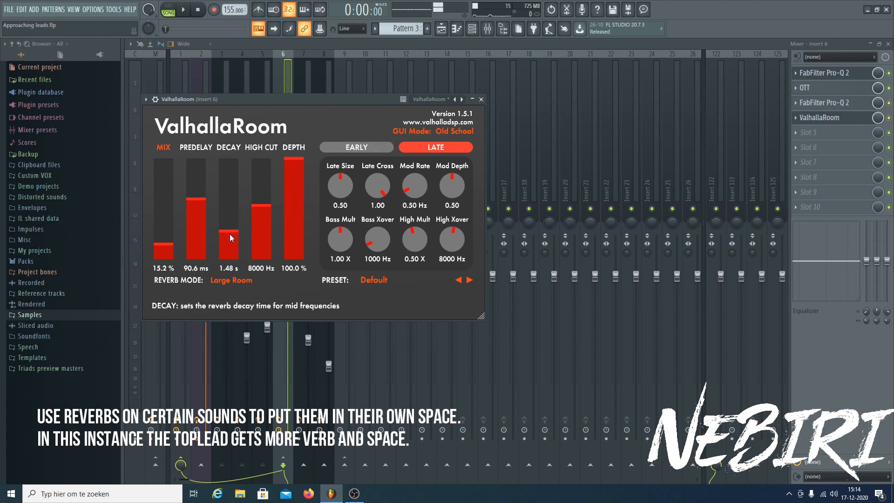
{"action": "left_click_drag", "start_coordinate": [349, 105], "coordinate": [574, 147]}
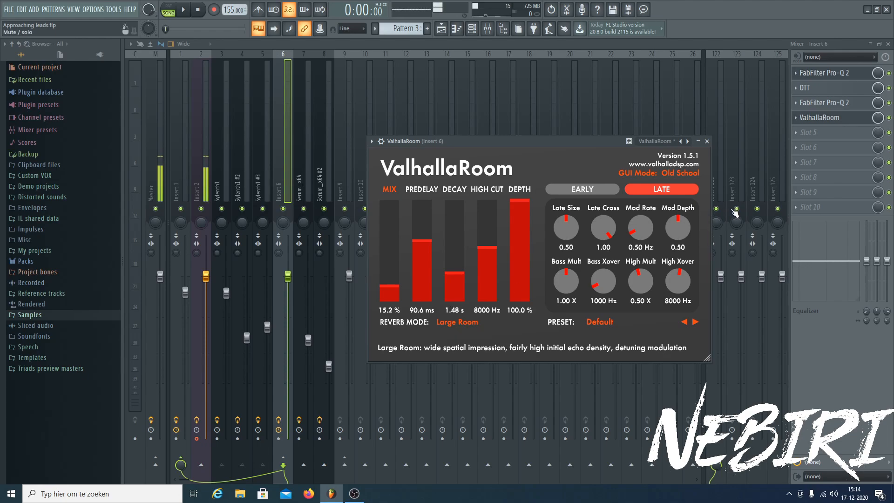
{"action": "key", "text": "space"}
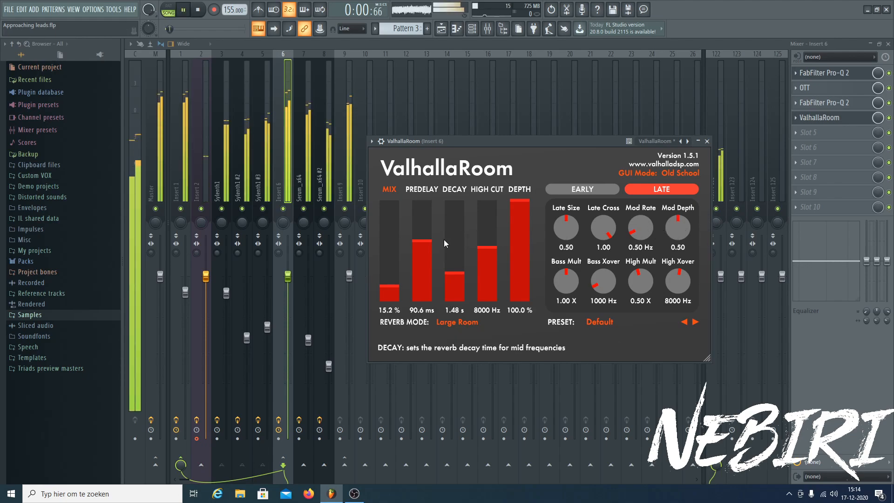
- Fine-tune Insert 6's ValhallaRoom during playback to 88.3 ms predelay, 0.90 s decay and 12.4 % mix
{"action": "left_click", "coordinate": [707, 141]}
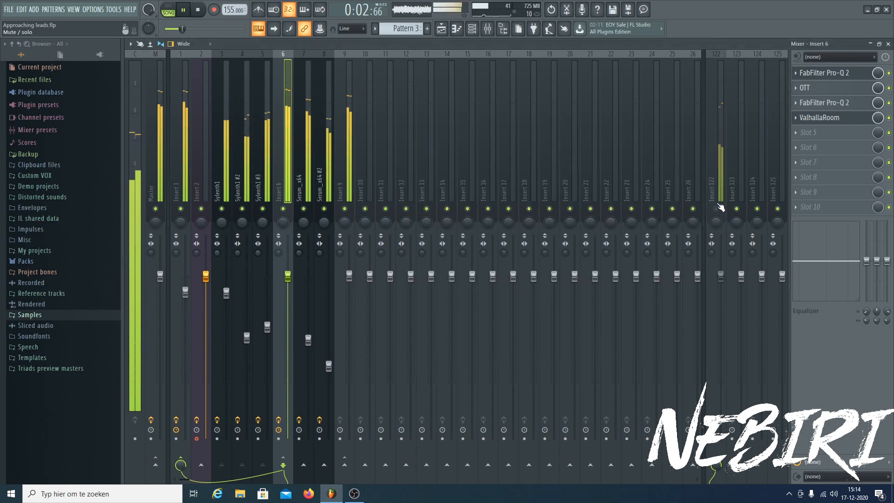
{"action": "left_click", "coordinate": [831, 117]}
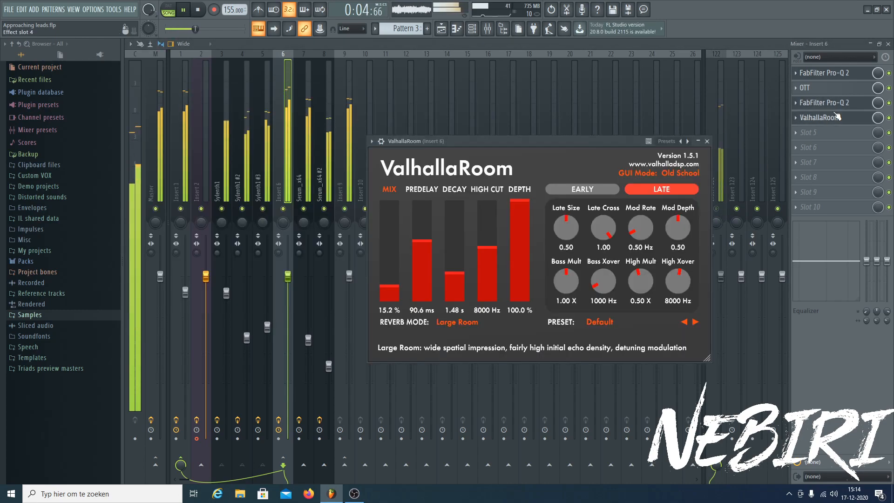
{"action": "left_click_drag", "start_coordinate": [461, 277], "coordinate": [459, 284]}
{"action": "left_click_drag", "start_coordinate": [423, 253], "coordinate": [459, 278]}
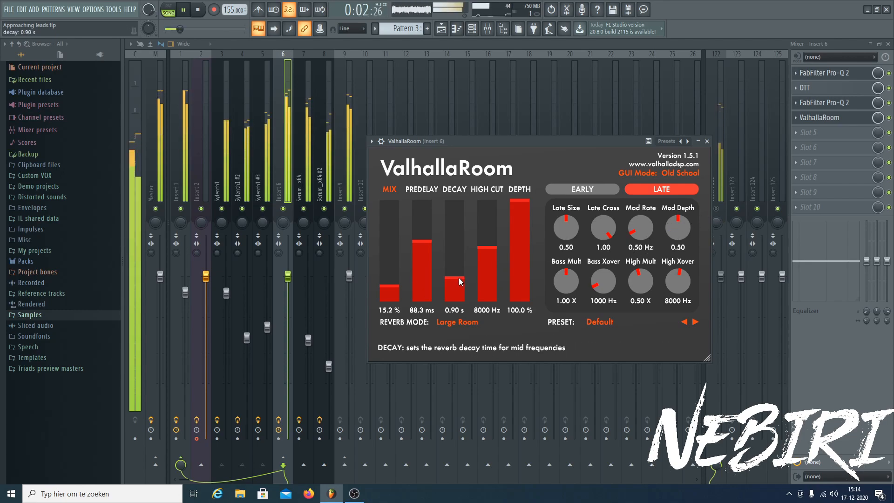
{"action": "left_click_drag", "start_coordinate": [389, 286], "coordinate": [390, 289]}
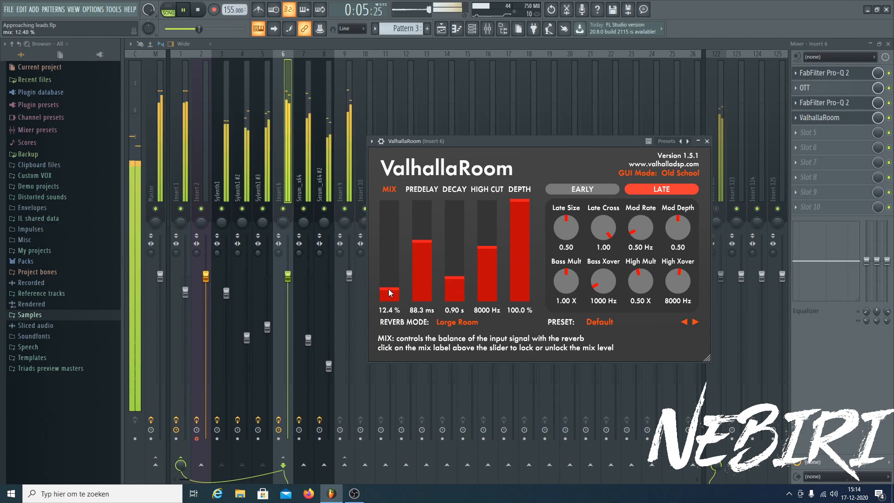
- Unmute Insert 122, play the mix with its shared reverb, and stop with Insert 6 selected
{"action": "left_click", "coordinate": [716, 209]}
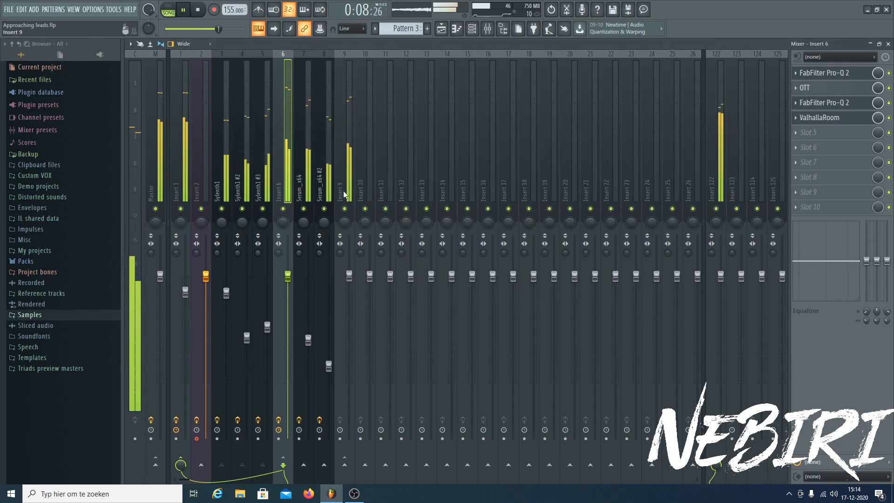
{"action": "left_click", "coordinate": [712, 174]}
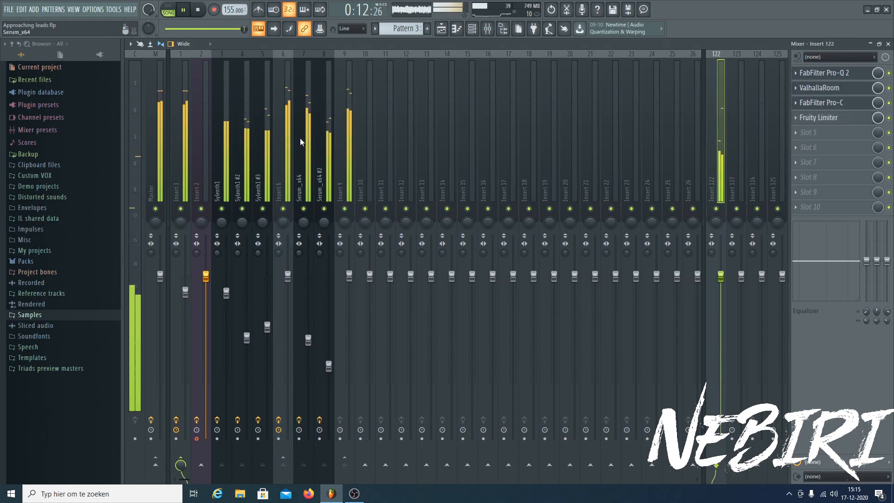
{"action": "left_click", "coordinate": [287, 145]}
{"action": "key", "text": "space"}
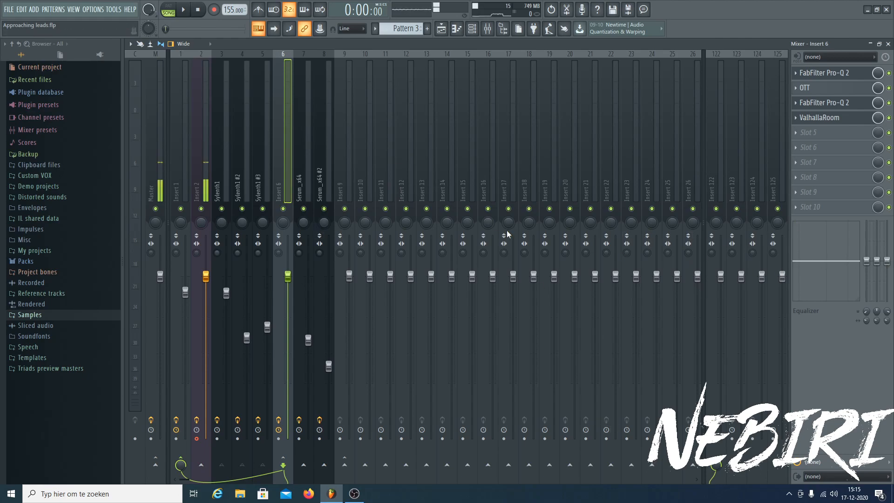
- Raise the Insert 6 and Serum_x64 faders slightly while the arrangement plays, and stop playback
{"action": "key", "text": "space"}
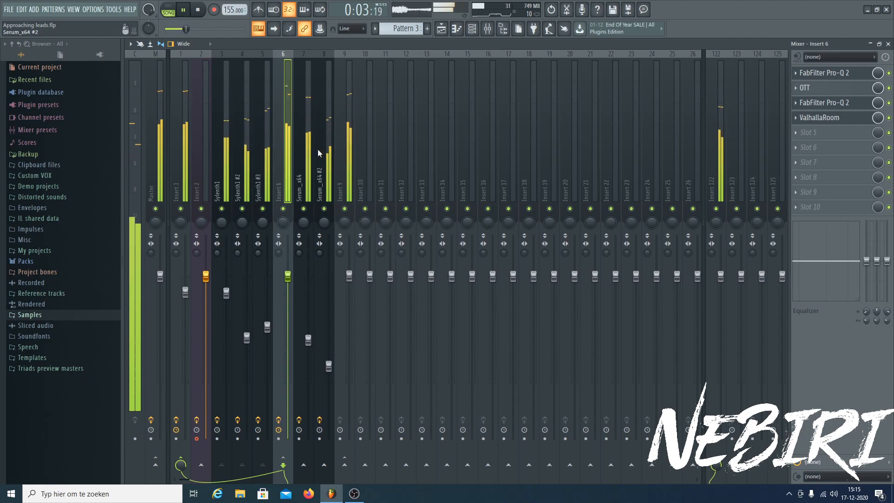
{"action": "left_click", "coordinate": [311, 161]}
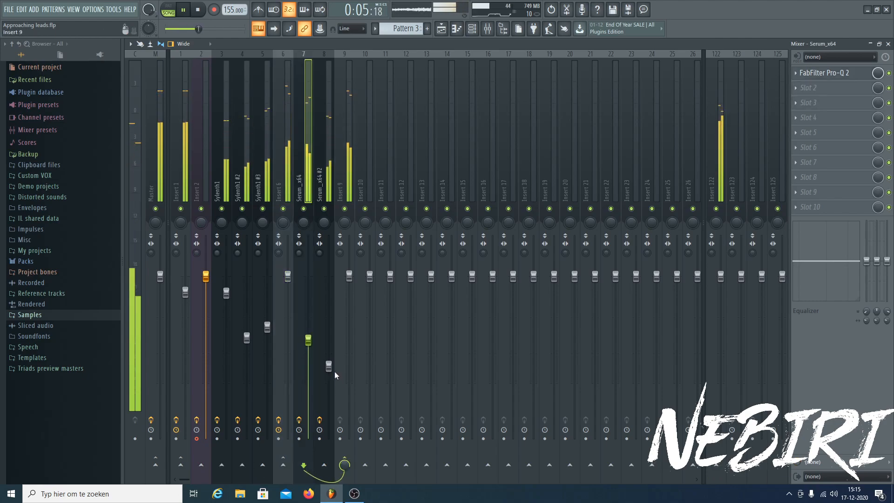
{"action": "left_click", "coordinate": [288, 275]}
{"action": "left_click_drag", "start_coordinate": [287, 275], "coordinate": [288, 270]}
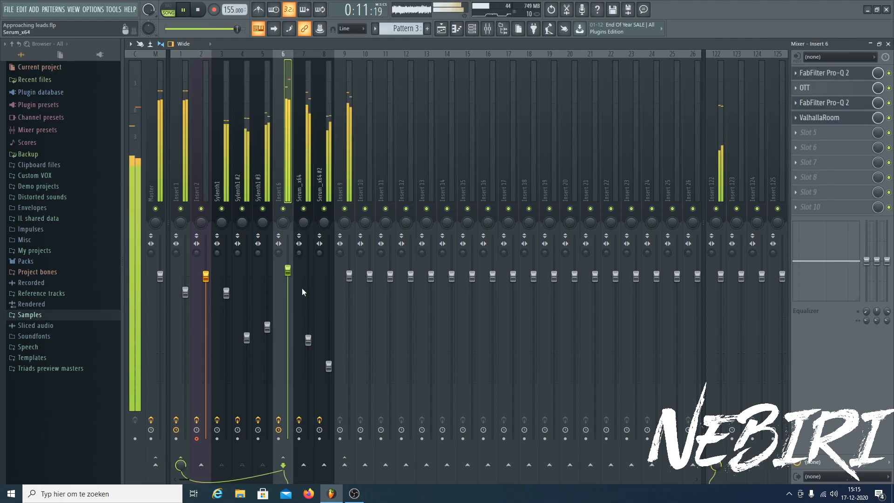
{"action": "left_click", "coordinate": [327, 189]}
{"action": "left_click_drag", "start_coordinate": [309, 339], "coordinate": [310, 337]}
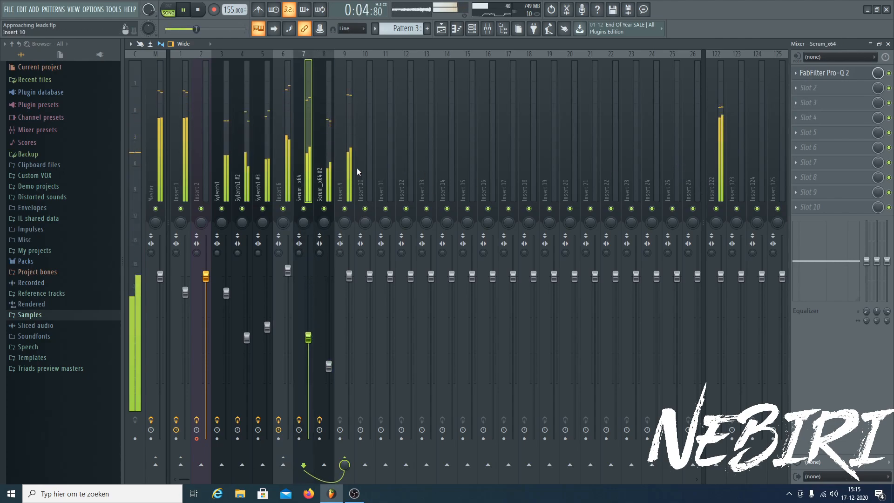
{"action": "key", "text": "space"}
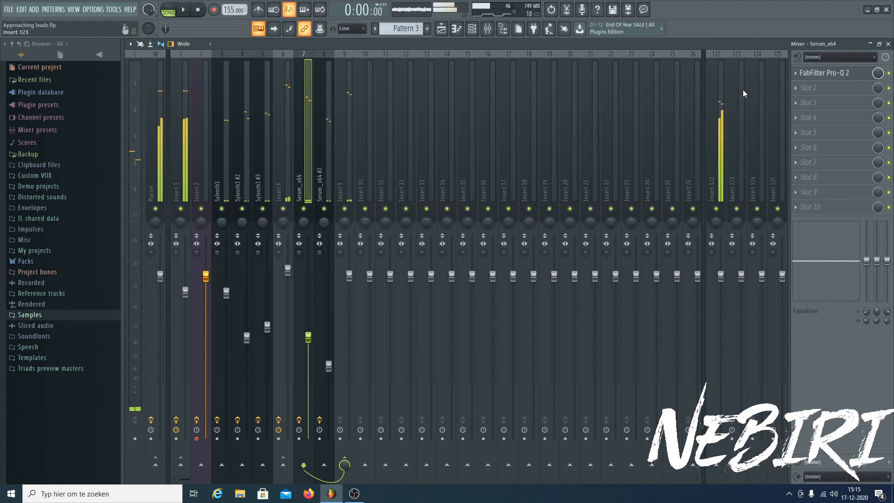
- Add ValhallaRoom to Serum_x64's second slot with 18.4 % mix, 102.8 ms predelay, 3.13 s decay and 100 % depth, and start playback
{"action": "left_click", "coordinate": [821, 95]}
{"action": "left_click", "coordinate": [604, 445]}
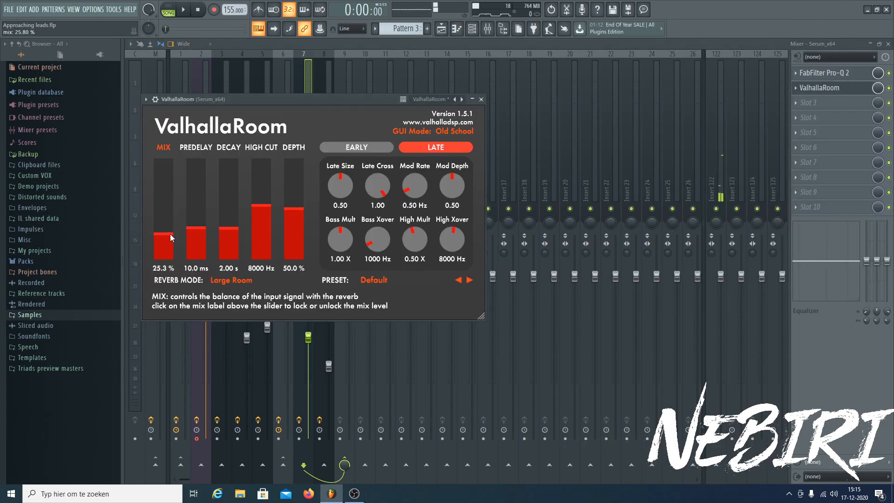
{"action": "left_click_drag", "start_coordinate": [170, 234], "coordinate": [198, 210]}
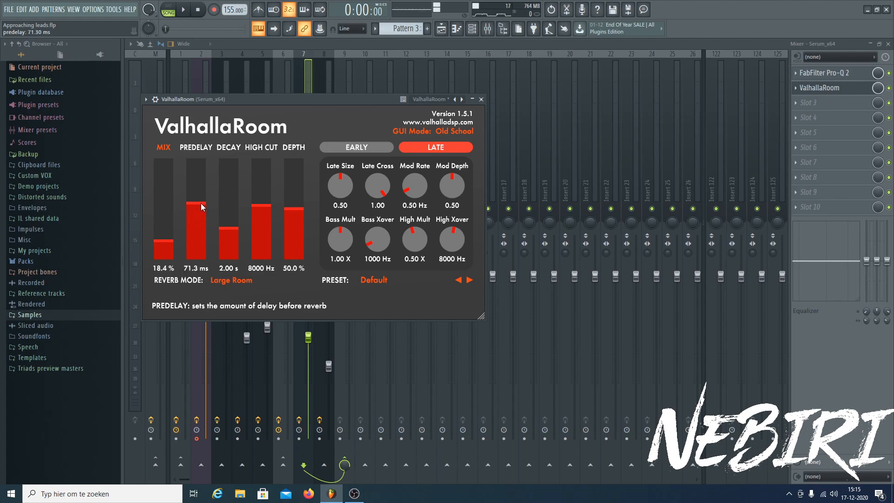
{"action": "left_click_drag", "start_coordinate": [286, 209], "coordinate": [287, 159]}
{"action": "left_click_drag", "start_coordinate": [228, 227], "coordinate": [228, 223]}
{"action": "key", "text": "space"}
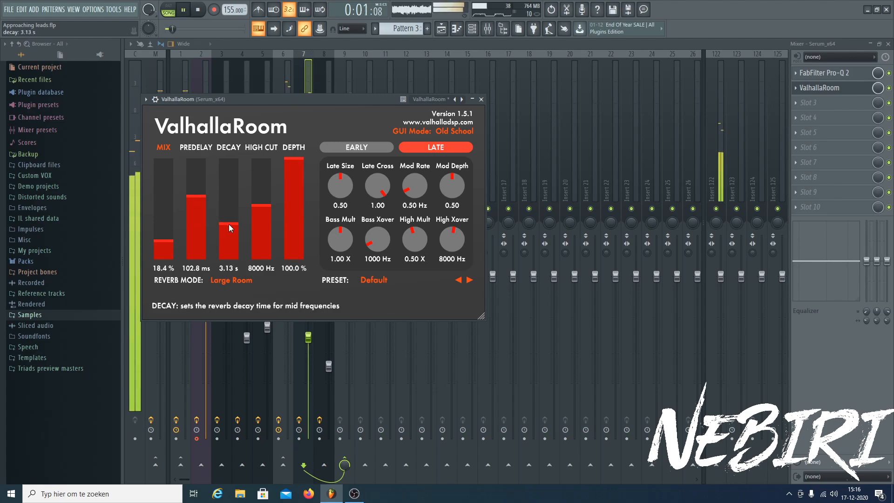
- Lengthen the Serum_x64 reverb's decay to 3.84 s during playback, close the plugin and stop
{"action": "left_click_drag", "start_coordinate": [319, 99], "coordinate": [556, 179]}
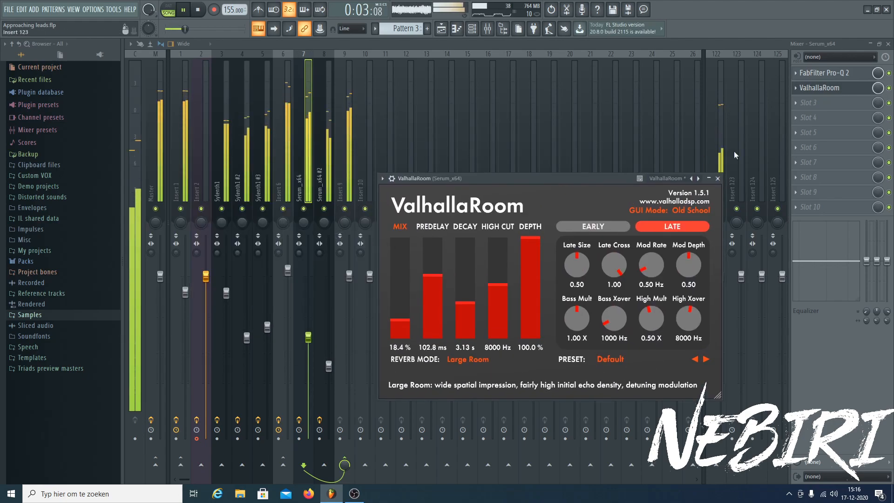
{"action": "left_click_drag", "start_coordinate": [470, 305], "coordinate": [471, 301]}
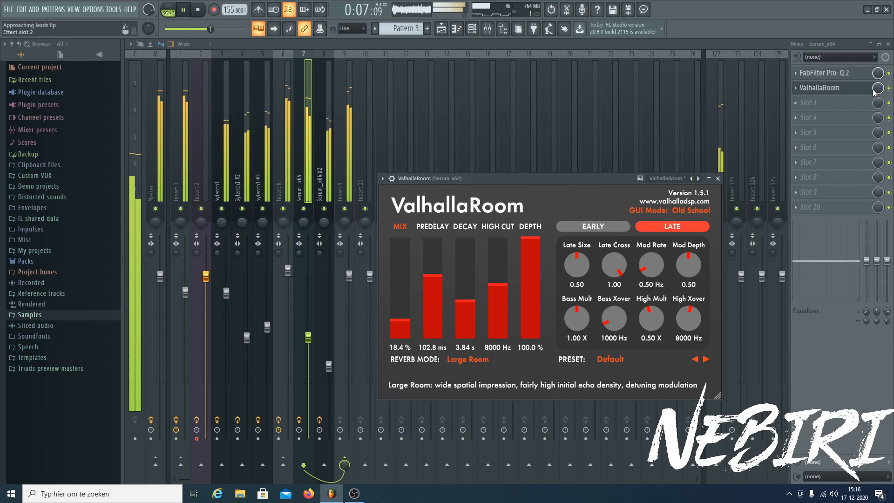
{"action": "key", "text": "Escape"}
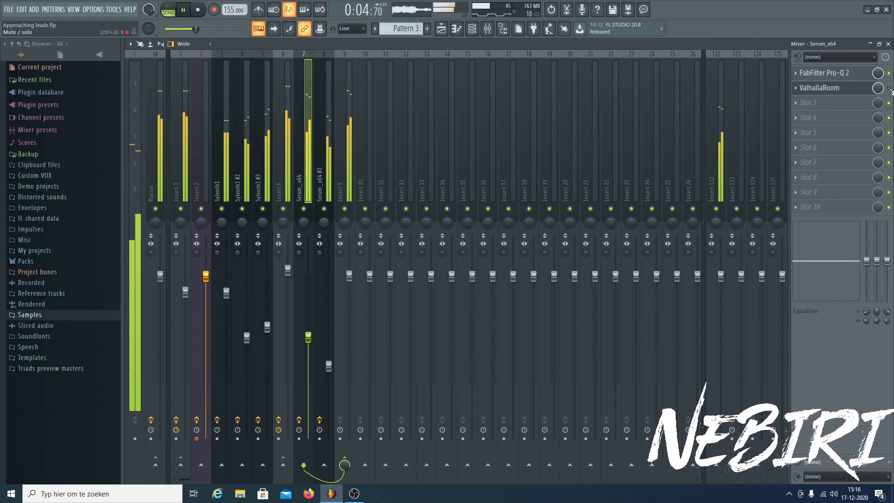
{"action": "key", "text": "space"}
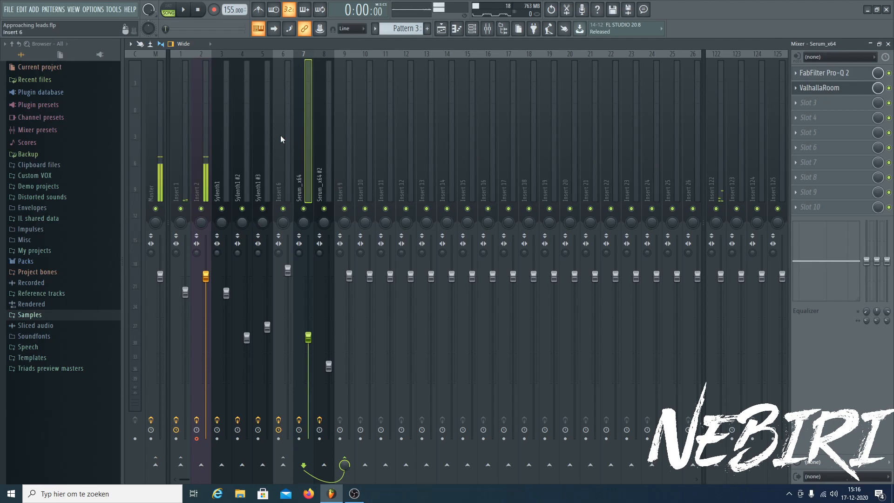
- Play the arrangement to review the balance of the layered leads, and select Insert 6
{"action": "key", "text": "space"}
{"action": "left_click", "coordinate": [474, 29]}
{"action": "left_click", "coordinate": [477, 32]}
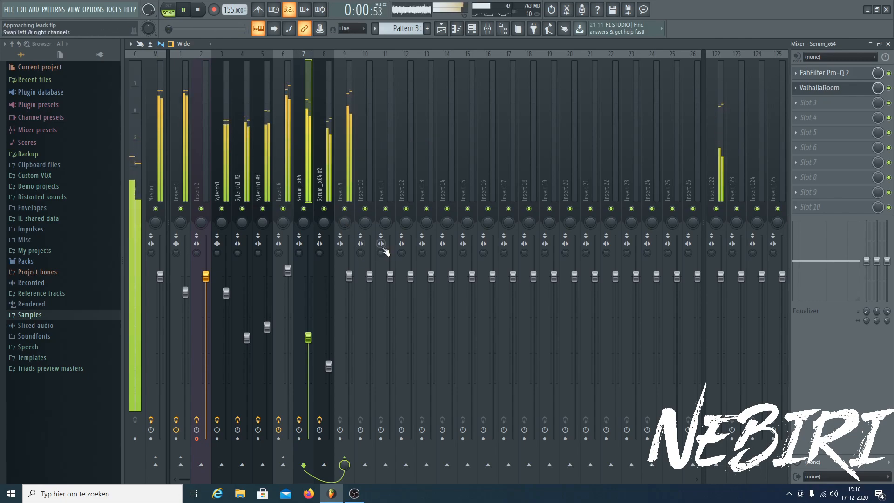
{"action": "left_click", "coordinate": [292, 272]}
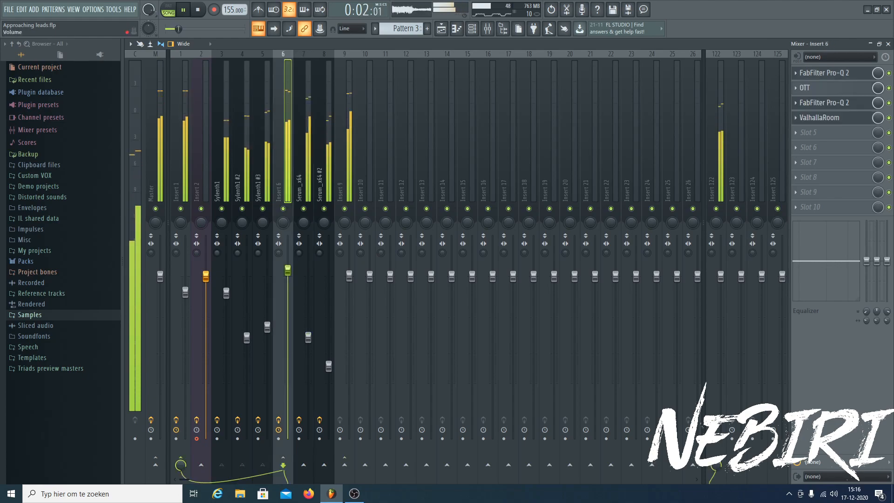
- Stop playback and replace the Sylenth1 #5 channel in the channel rack with a new Sylenth1 instance
{"action": "left_click", "coordinate": [482, 31]}
{"action": "key", "text": "space"}
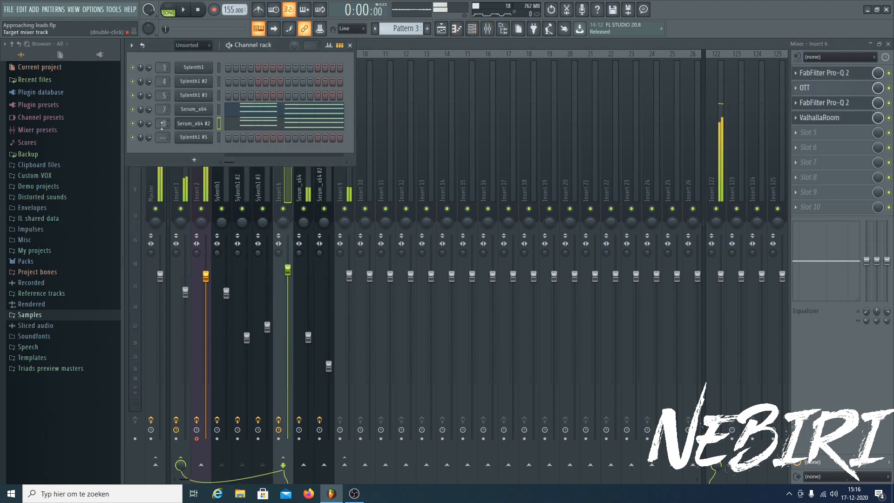
{"action": "right_click", "coordinate": [191, 138]}
{"action": "mouse_move", "coordinate": [265, 212]}
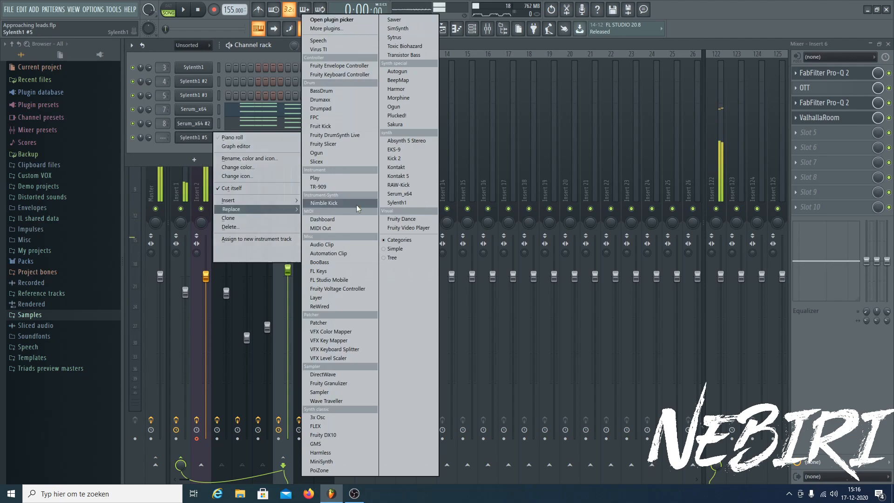
{"action": "left_click", "coordinate": [392, 204]}
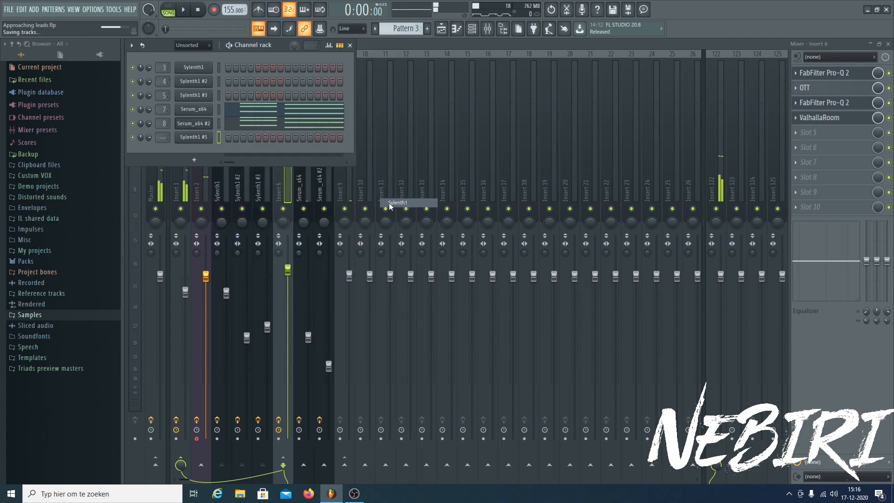
- Select and copy the lowest note of every chord across the eight bars of Serum_x64 #2 in Pattern 3
{"action": "left_click", "coordinate": [264, 128]}
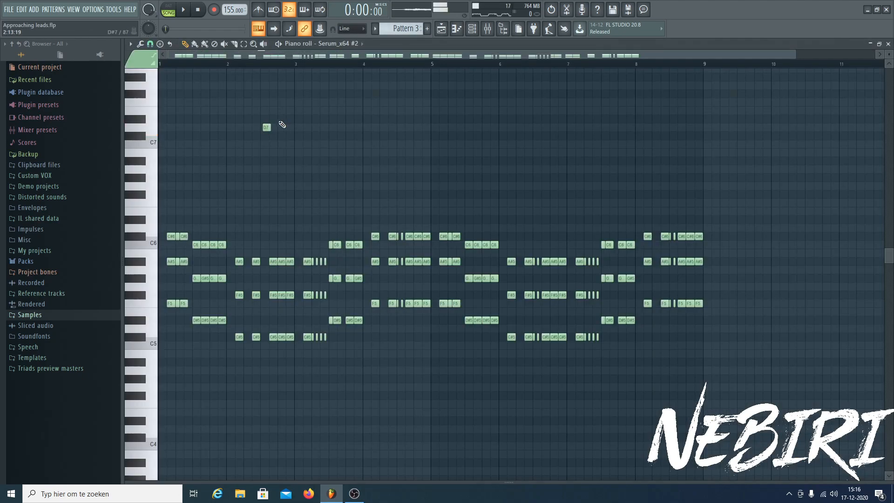
{"action": "scroll", "coordinate": [787, 298], "scroll_direction": "down", "scroll_amount": 2}
{"action": "left_click_drag", "start_coordinate": [788, 298], "coordinate": [106, 240]}
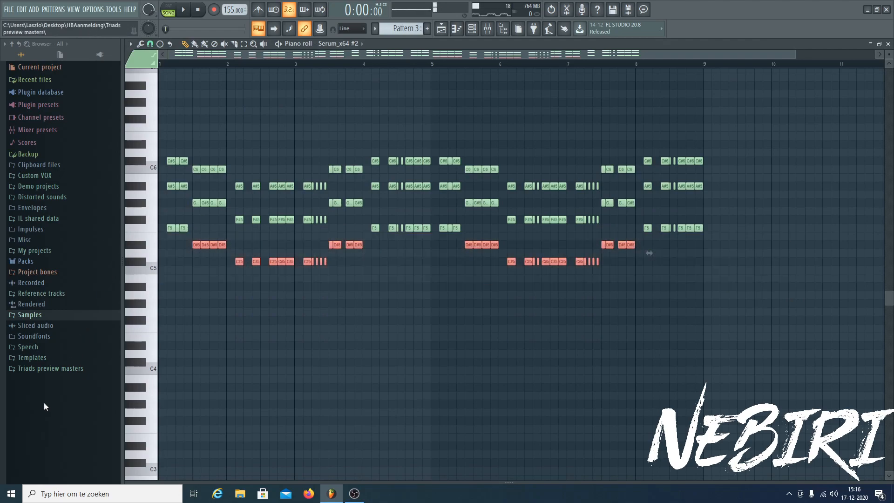
{"action": "left_click", "coordinate": [193, 236]}
{"action": "key", "text": "ctrl+z"}
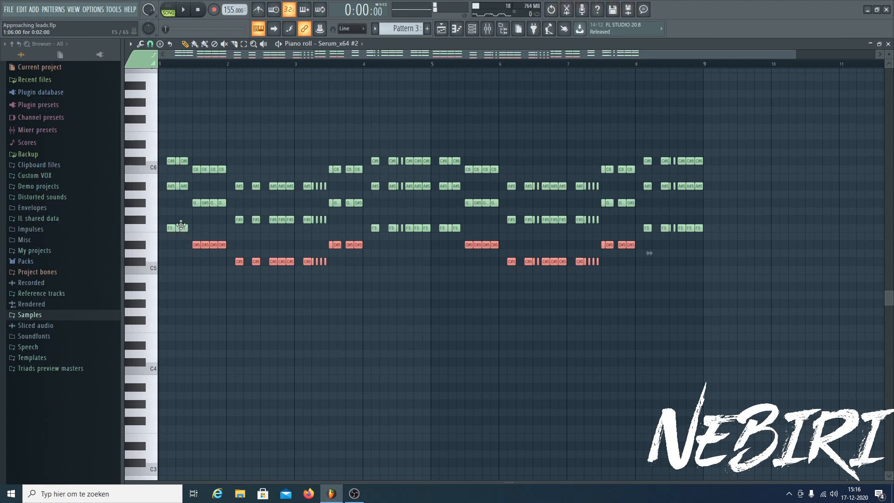
{"action": "left_click_drag", "start_coordinate": [748, 290], "coordinate": [161, 226]}
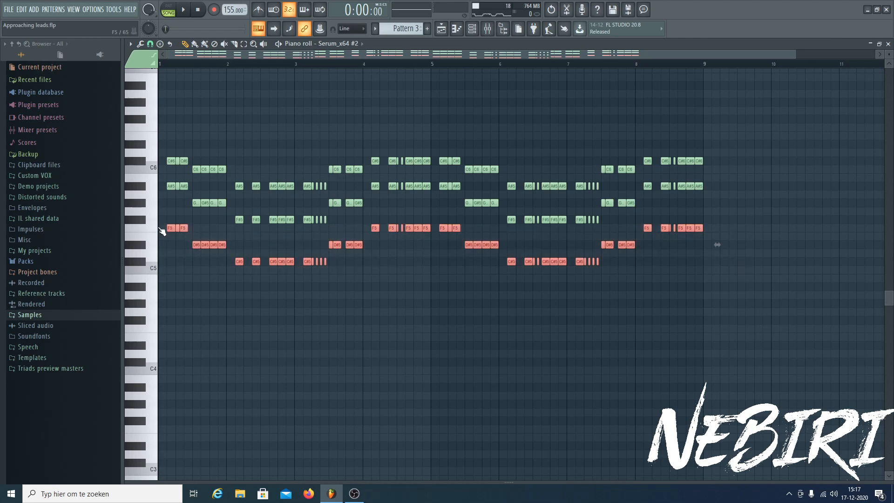
- Paste the copied lowest chord notes into Sylenth1 #4 in the empty Pattern 4 and transpose them down three octaves
{"action": "left_click", "coordinate": [477, 32]}
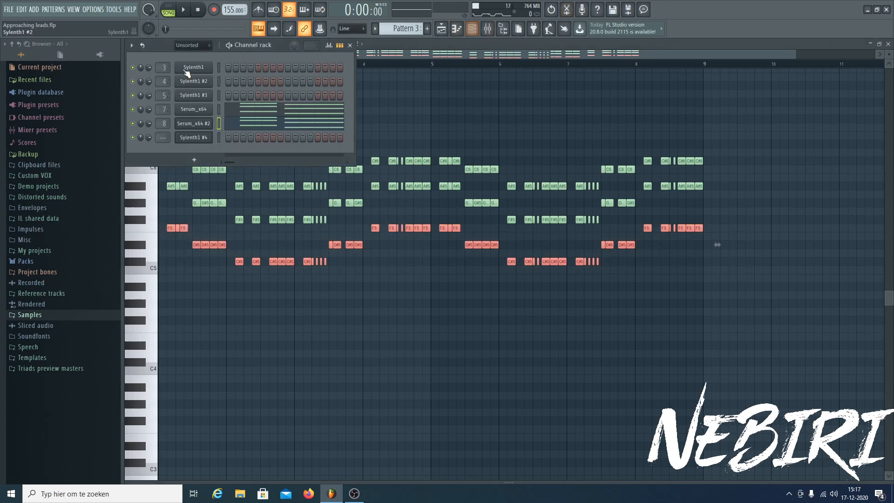
{"action": "right_click", "coordinate": [205, 138]}
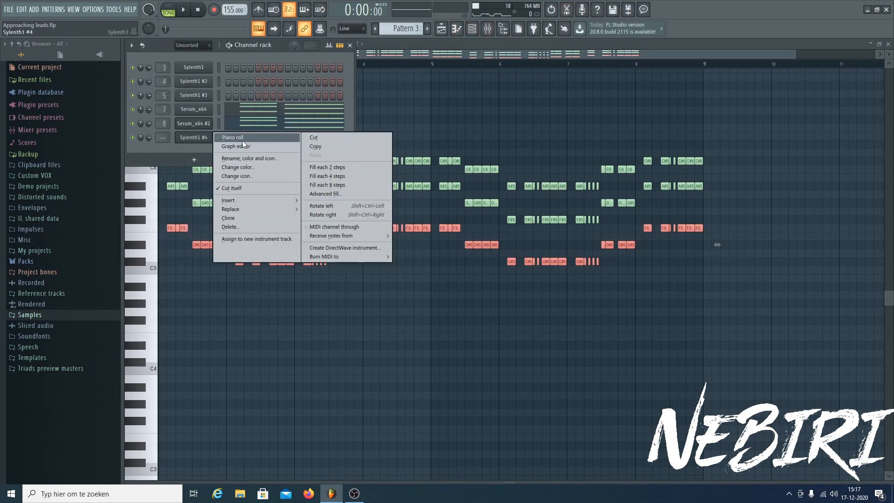
{"action": "left_click", "coordinate": [429, 29]}
{"action": "right_click", "coordinate": [194, 136]}
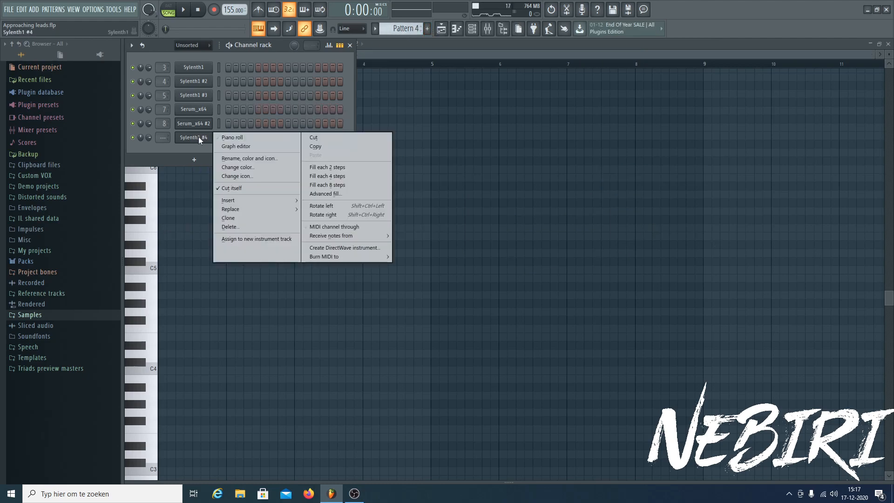
{"action": "left_click", "coordinate": [242, 136]}
{"action": "key", "text": "ctrl+v"}
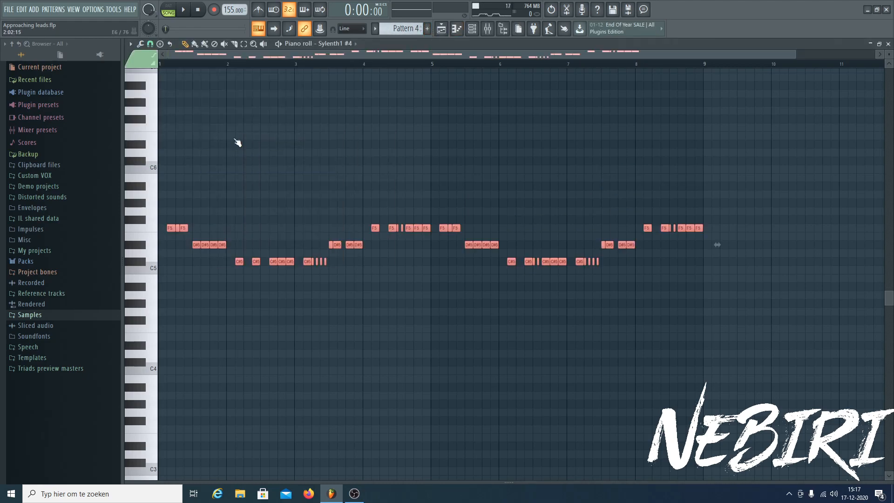
{"action": "key", "text": "ctrl+Down"}
{"action": "key", "text": "ctrl+Down"}
{"action": "key", "text": "ctrl+Down"}
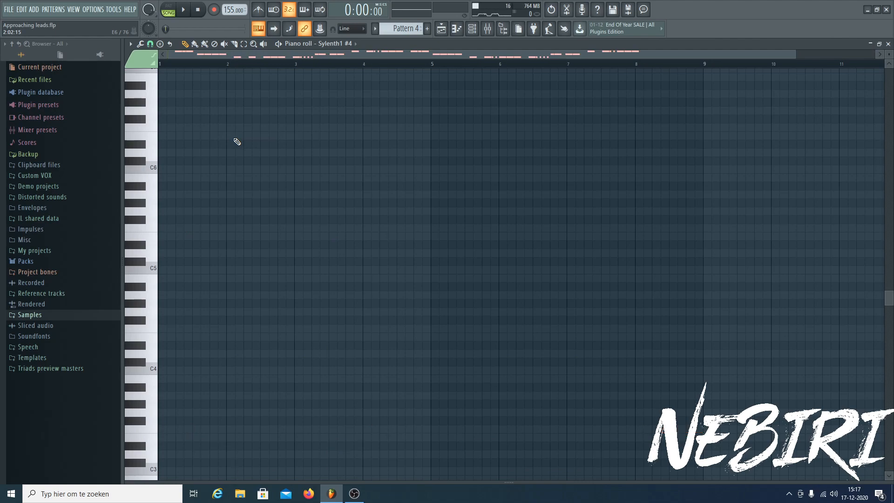
- Check the Serum_x64 #2 chord notes in Pattern 3, return to Pattern 4 and play it on its own
{"action": "left_click", "coordinate": [472, 29]}
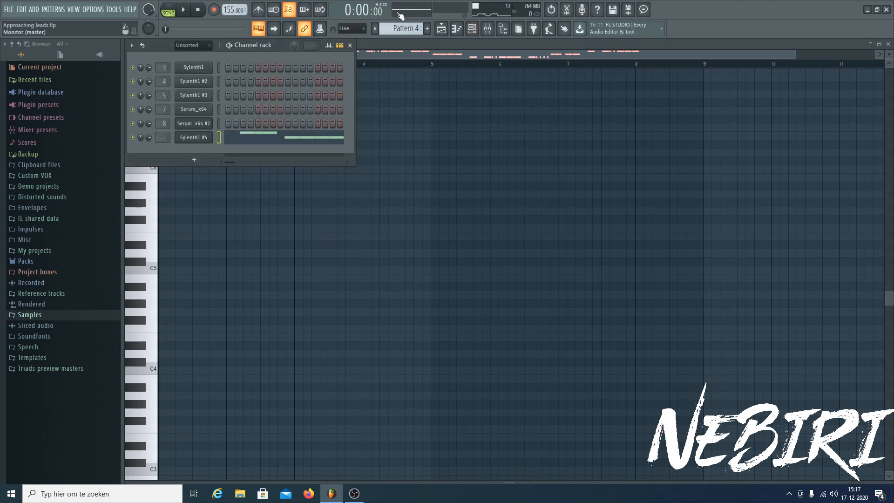
{"action": "scroll", "coordinate": [400, 28], "scroll_direction": "up", "scroll_amount": 1}
{"action": "left_click", "coordinate": [303, 130]}
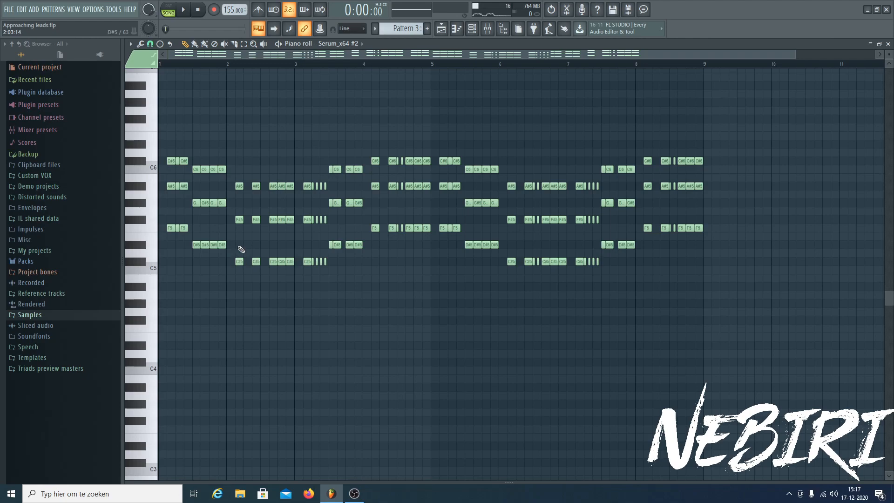
{"action": "left_click", "coordinate": [471, 28]}
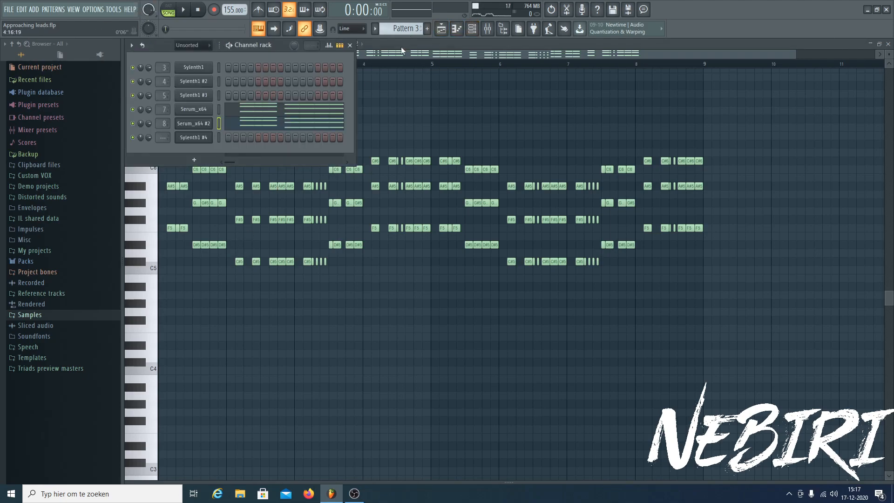
{"action": "scroll", "coordinate": [401, 29], "scroll_direction": "up", "scroll_amount": 1}
{"action": "left_click", "coordinate": [168, 12]}
{"action": "key", "text": "space"}
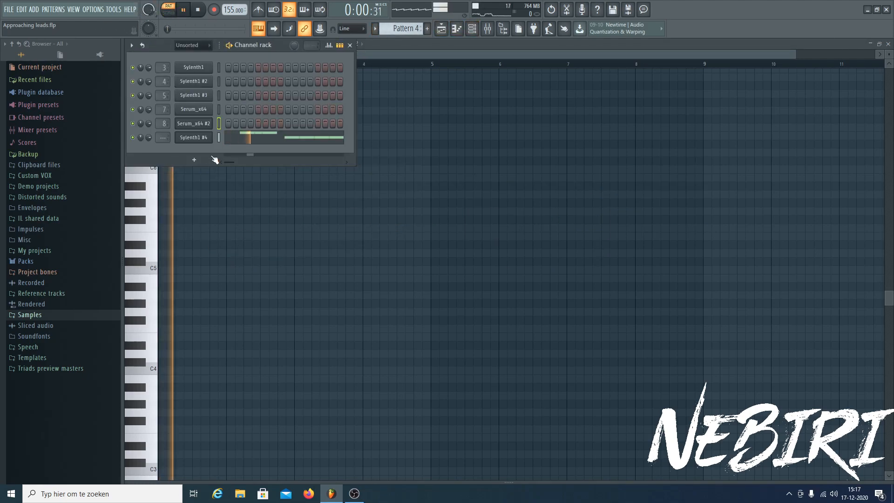
- Set Sylenth1 #4's oscillator A1 to a sine wave, with an Amp Env A attack of 0.050 and an adjusted release
{"action": "left_click", "coordinate": [193, 137]}
{"action": "left_click", "coordinate": [202, 138]}
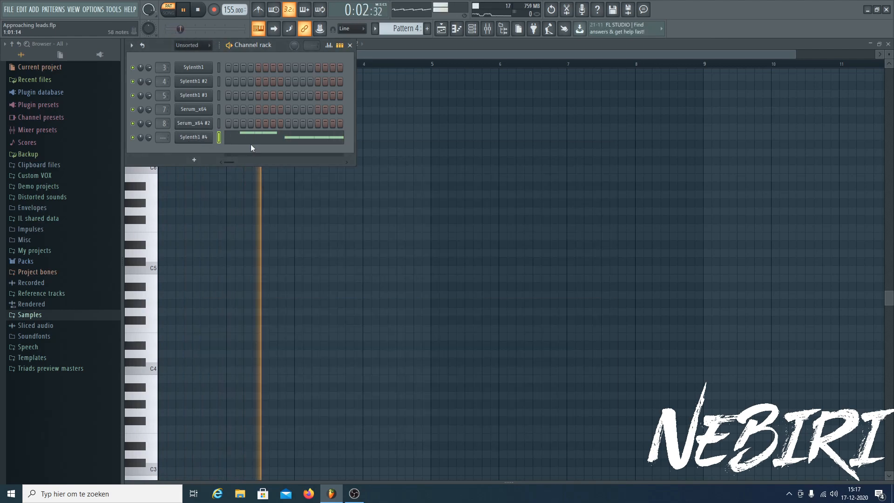
{"action": "left_click", "coordinate": [201, 138]}
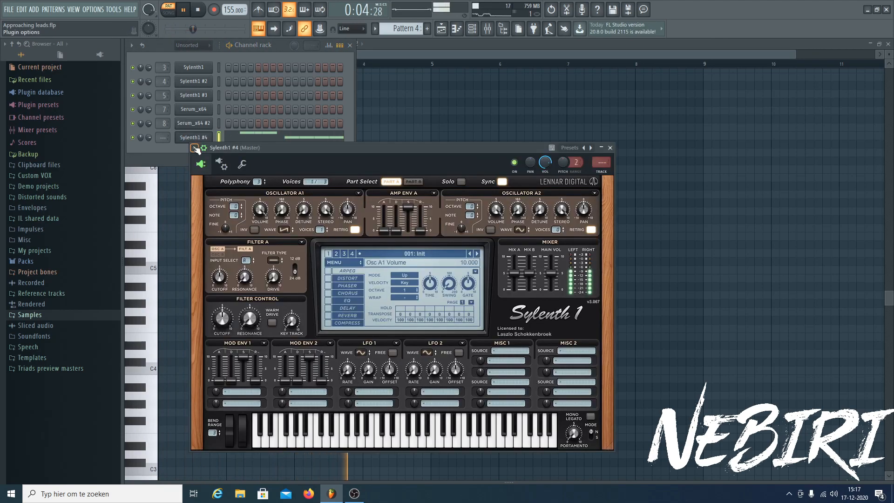
{"action": "left_click", "coordinate": [194, 148]}
{"action": "key", "text": "Escape"}
{"action": "key", "text": "Escape"}
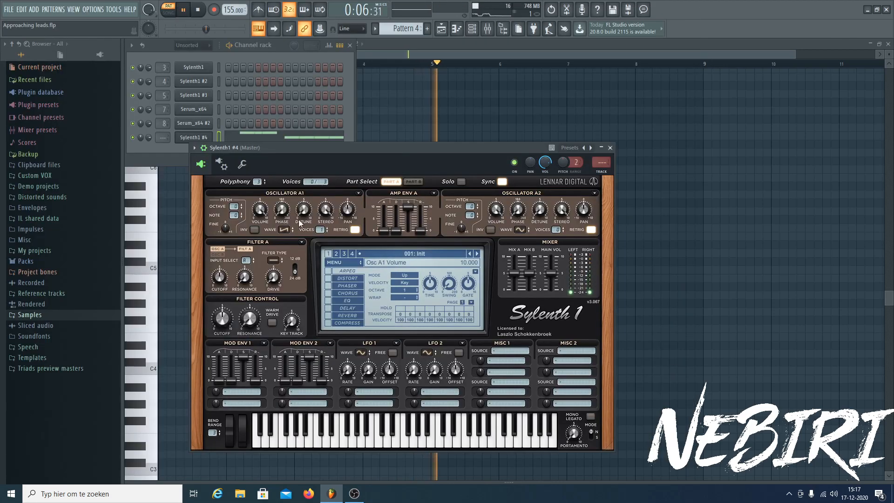
{"action": "left_click", "coordinate": [287, 229]}
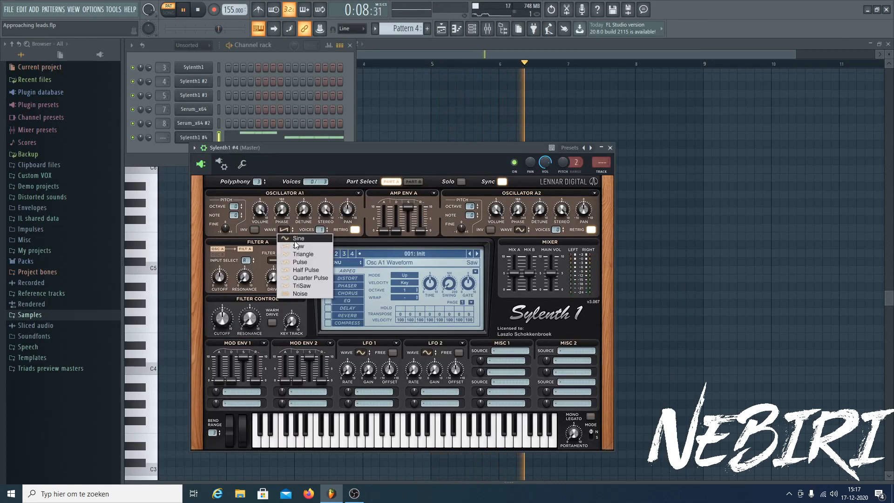
{"action": "left_click", "coordinate": [289, 235]}
{"action": "left_click_drag", "start_coordinate": [420, 231], "coordinate": [421, 227]}
- Raise the D#2 and C#2 notes of Sylenth1 #4 in Pattern 4 by one octave, leaving out the F2 notes
{"action": "left_click", "coordinate": [476, 133]}
{"action": "scroll", "coordinate": [514, 173], "scroll_direction": "down", "scroll_amount": 5}
{"action": "scroll", "coordinate": [516, 176], "scroll_direction": "down", "scroll_amount": 3}
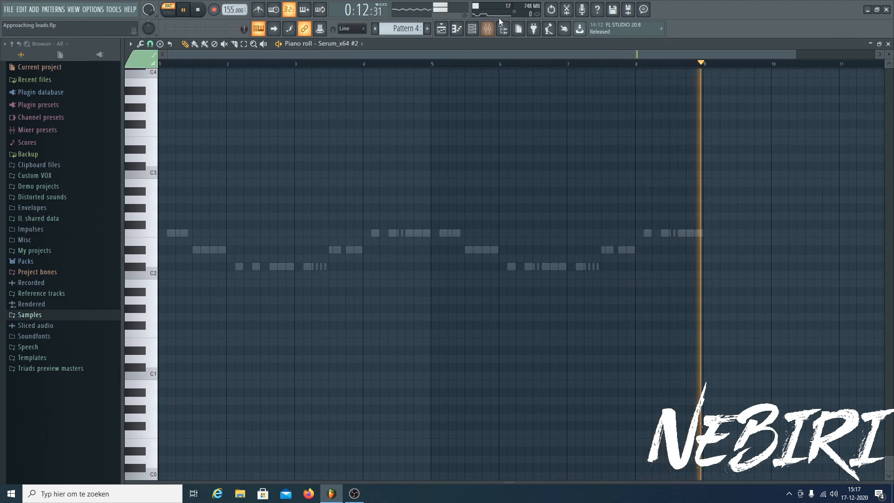
{"action": "left_click", "coordinate": [474, 31]}
{"action": "left_click", "coordinate": [250, 141]}
{"action": "left_click_drag", "start_coordinate": [816, 337], "coordinate": [165, 220]}
{"action": "left_click_drag", "start_coordinate": [145, 252], "coordinate": [142, 273]}
{"action": "key", "text": "ctrl+Up"}
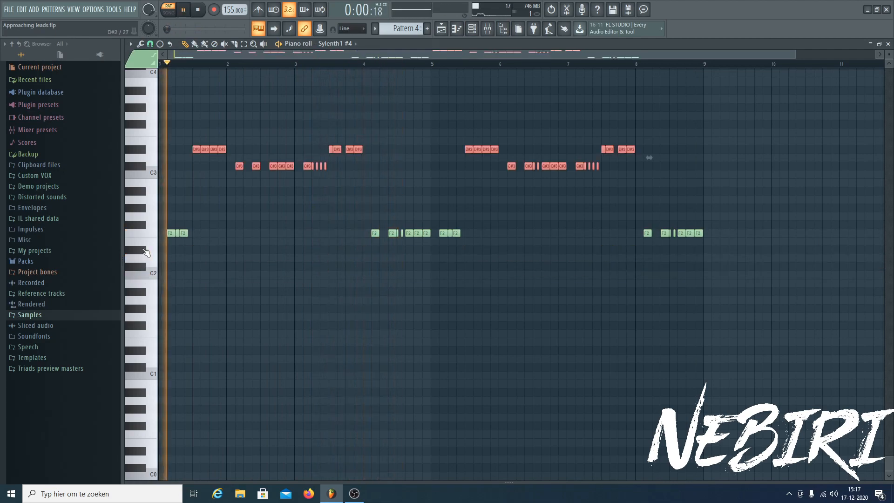
- Set Sylenth1 #4's oscillator A2 to a saw wave with 2 voices
{"action": "left_click", "coordinate": [472, 29]}
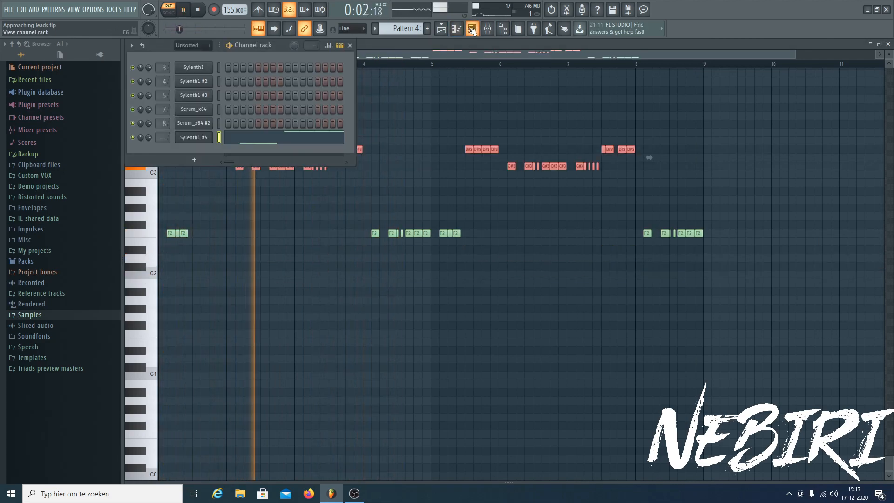
{"action": "left_click", "coordinate": [469, 141]}
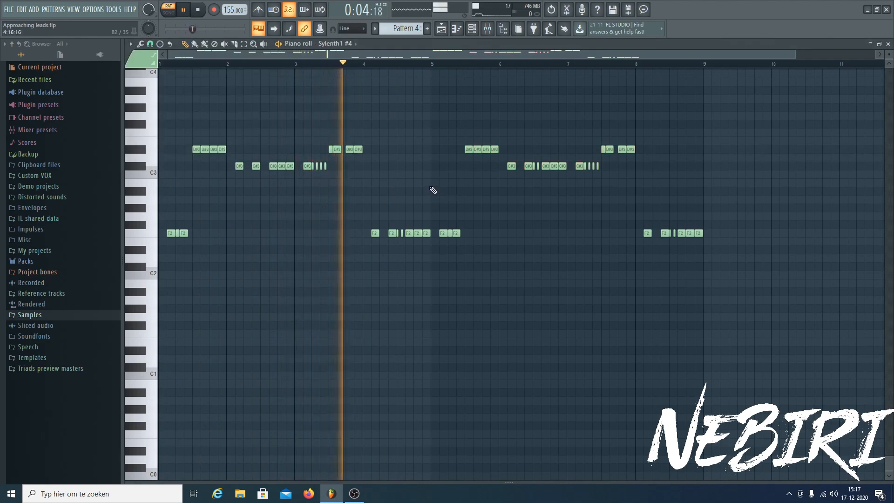
{"action": "left_click", "coordinate": [473, 29]}
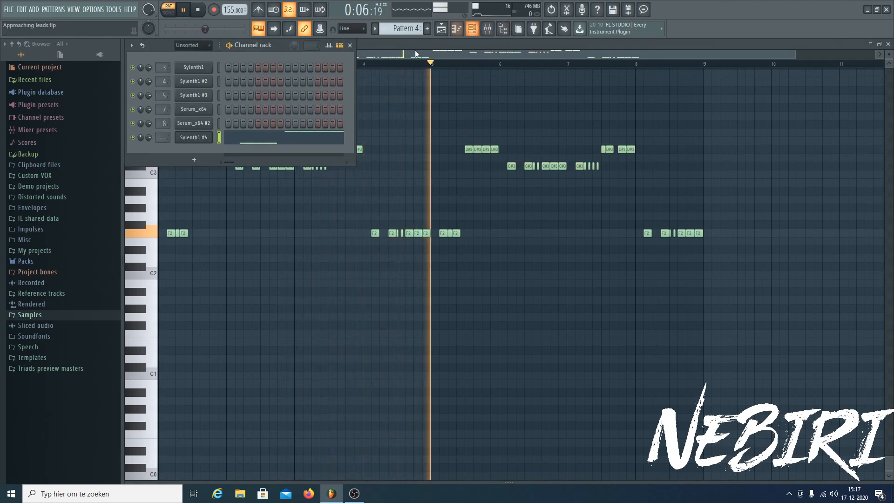
{"action": "left_click", "coordinate": [193, 138]}
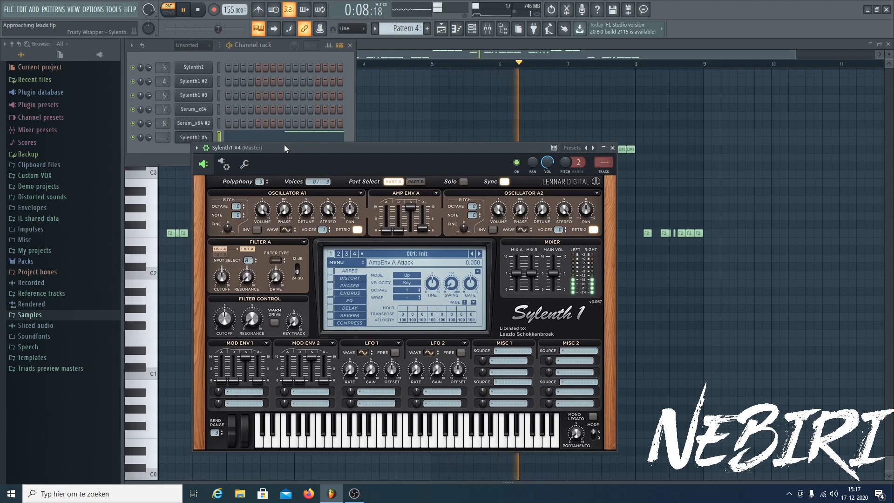
{"action": "left_click", "coordinate": [571, 189]}
{"action": "left_click", "coordinate": [579, 207]}
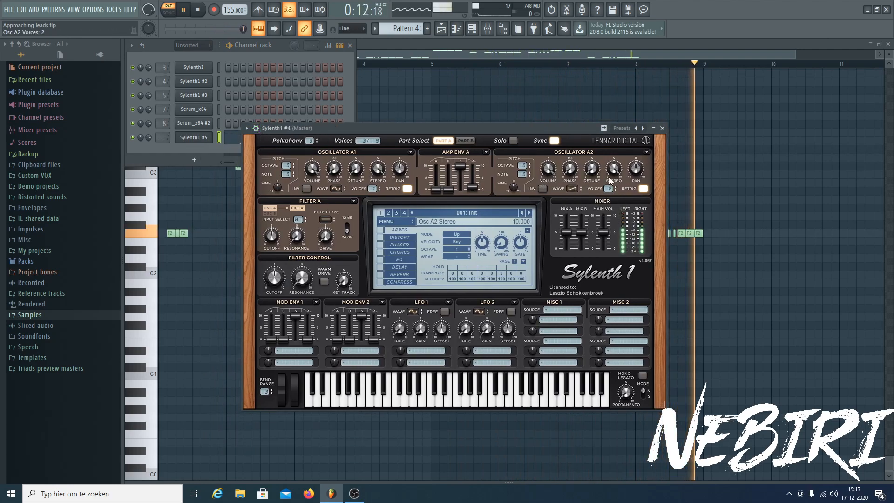
{"action": "left_click_drag", "start_coordinate": [607, 198], "coordinate": [607, 129]}
- Switch Filter A to low-pass, adjust its slope, lower the Filter Control cutoff to 3.700 while auditioning, and stop playback
{"action": "left_click", "coordinate": [325, 219]}
{"action": "left_click", "coordinate": [346, 235]}
{"action": "left_click", "coordinate": [347, 230]}
{"action": "left_click_drag", "start_coordinate": [272, 280], "coordinate": [272, 280]}
{"action": "key", "text": "space"}
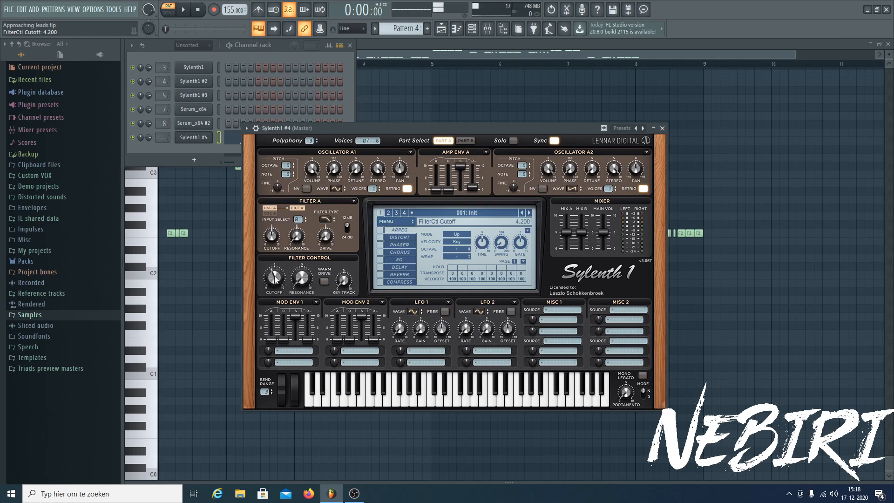
{"action": "key", "text": "space"}
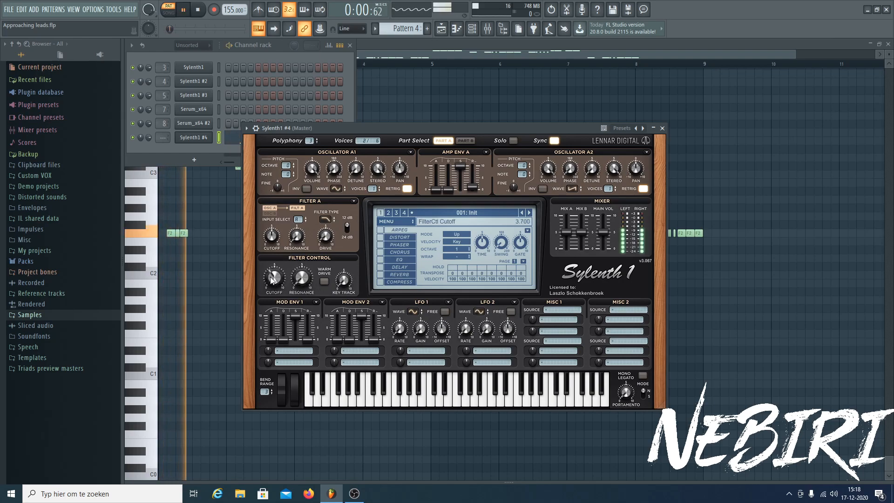
{"action": "left_click_drag", "start_coordinate": [290, 126], "coordinate": [273, 136]}
{"action": "key", "text": "space"}
- Place Pattern 4 on Track 6 of the playlist, starting at bar 1
{"action": "left_click", "coordinate": [442, 29]}
{"action": "left_click", "coordinate": [307, 218]}
{"action": "left_click_drag", "start_coordinate": [307, 218], "coordinate": [113, 202]}
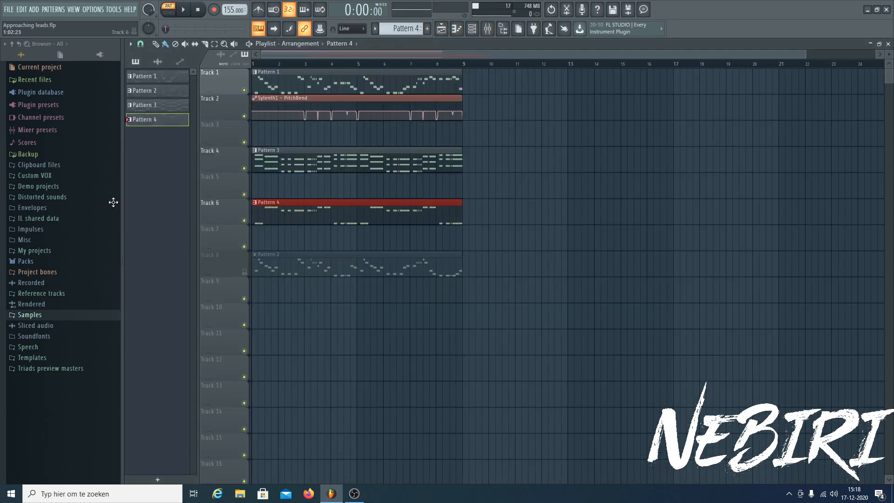
- Isolate Tracks 4 and 6, play the arrangement to hear Pattern 4 with the chords, and stop playback
{"action": "right_click", "coordinate": [244, 169]}
{"action": "left_click", "coordinate": [244, 221]}
{"action": "key", "text": "space"}
{"action": "left_click_drag", "start_coordinate": [256, 64], "coordinate": [251, 69]}
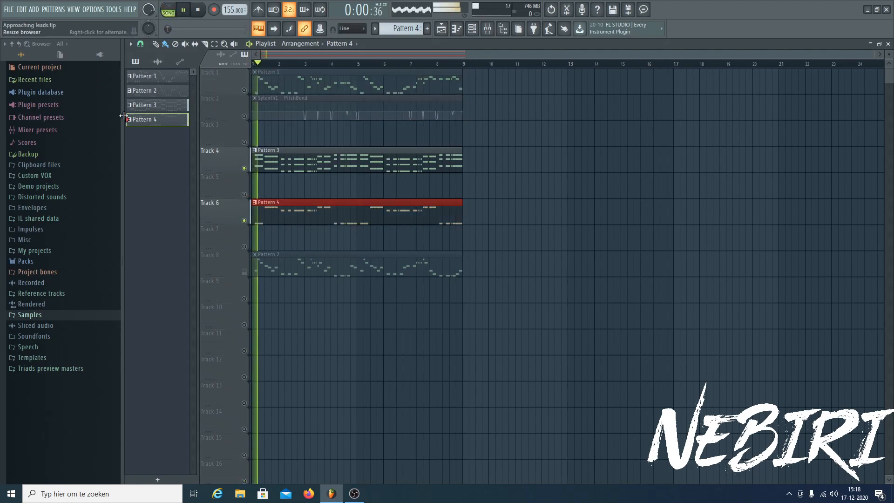
{"action": "left_click", "coordinate": [472, 29]}
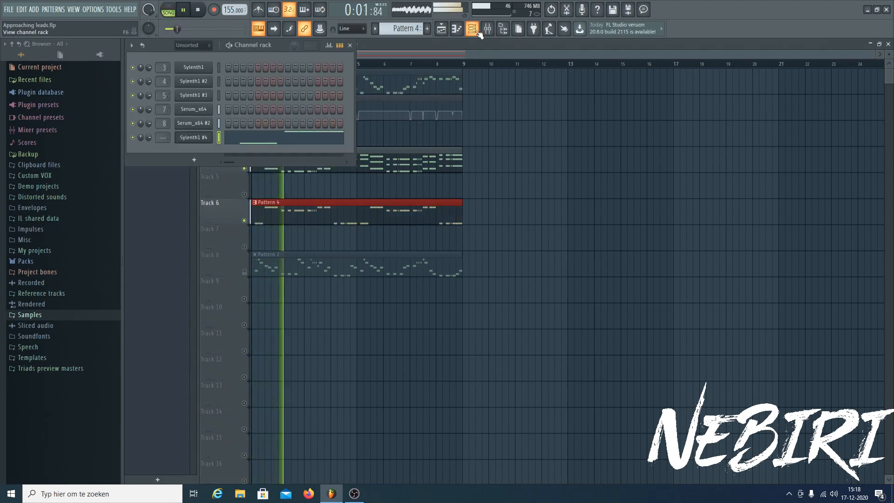
{"action": "left_click", "coordinate": [238, 147]}
{"action": "key", "text": "space"}
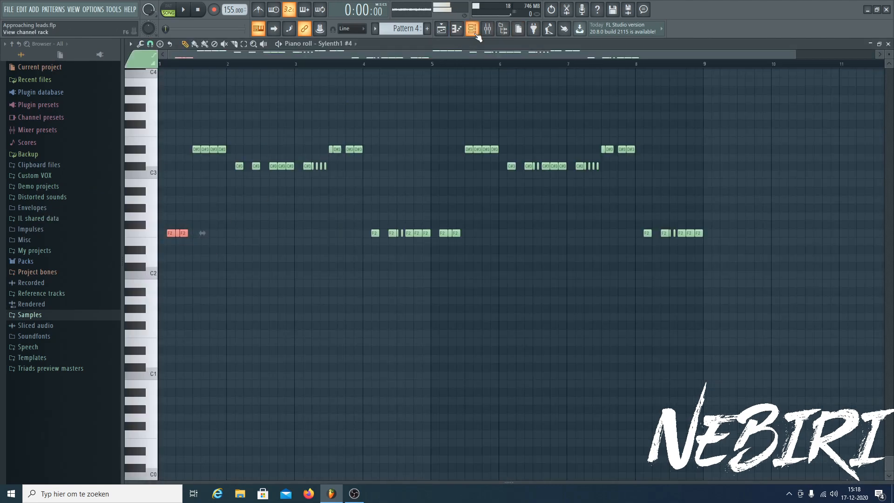
- Cut the Sylenth1 #4 notes out of Pattern 4 and return to Pattern 3
{"action": "left_click", "coordinate": [474, 31]}
{"action": "scroll", "coordinate": [403, 31], "scroll_direction": "down", "scroll_amount": 1}
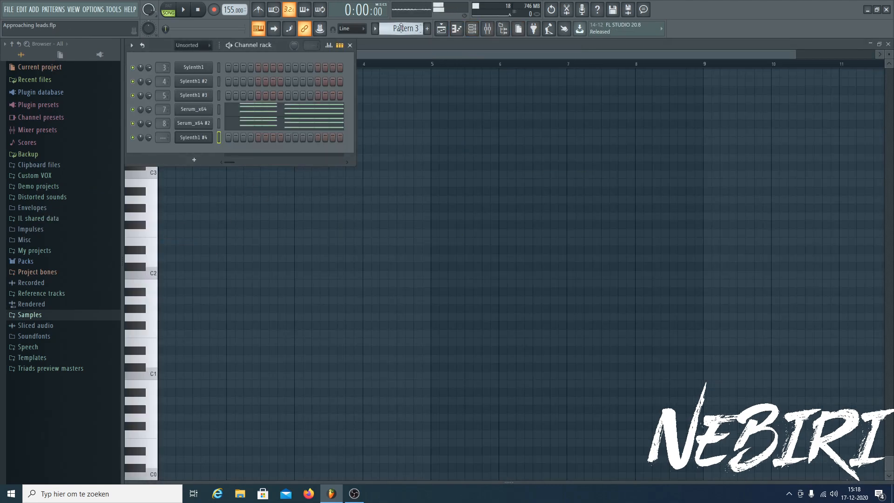
{"action": "left_click", "coordinate": [262, 126]}
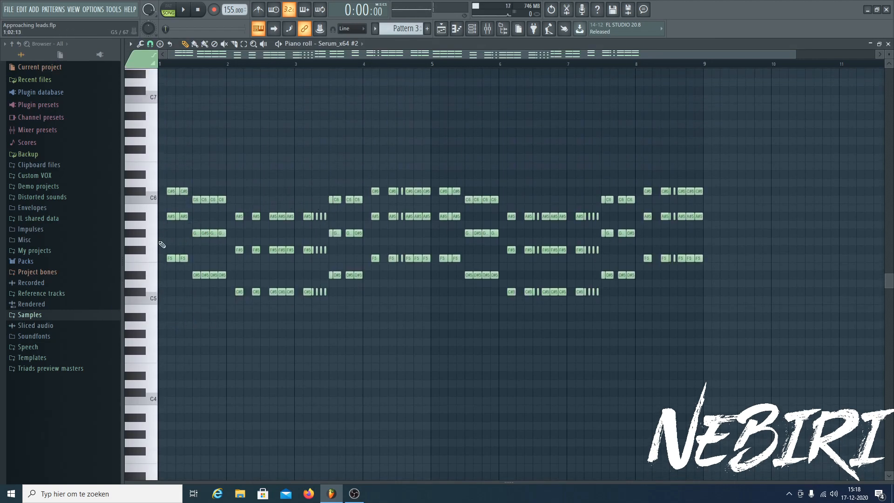
{"action": "left_click", "coordinate": [473, 32]}
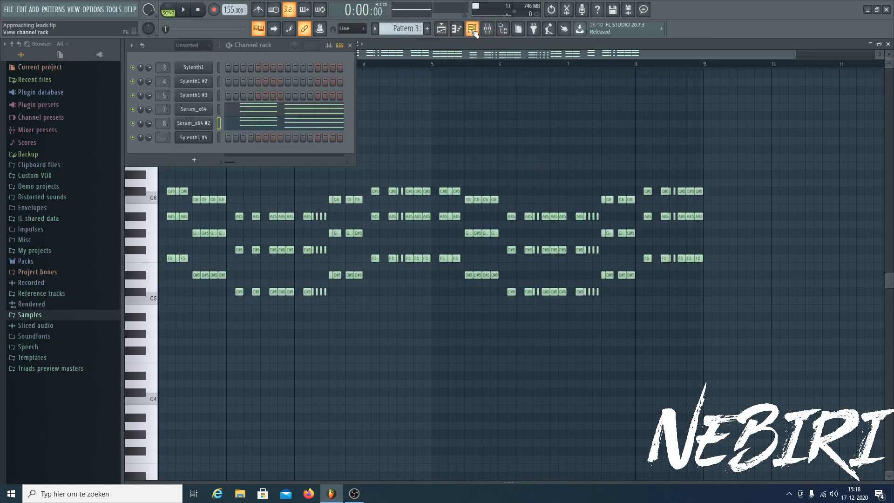
{"action": "scroll", "coordinate": [400, 30], "scroll_direction": "up", "scroll_amount": 1}
{"action": "scroll", "coordinate": [401, 29], "scroll_direction": "down", "scroll_amount": 1}
{"action": "scroll", "coordinate": [400, 29], "scroll_direction": "up", "scroll_amount": 1}
{"action": "right_click", "coordinate": [198, 138]}
{"action": "left_click", "coordinate": [319, 138]}
{"action": "scroll", "coordinate": [400, 29], "scroll_direction": "down", "scroll_amount": 1}
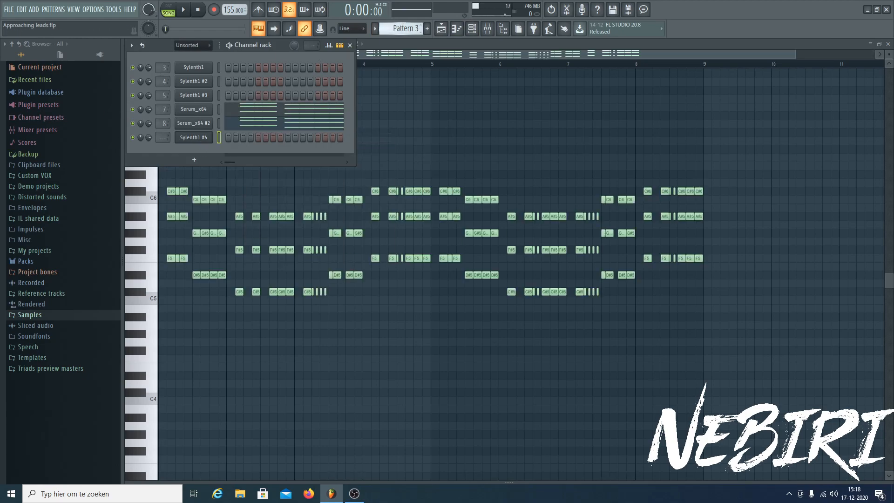
- Paste the cut bass notes into the Sylenth1 #4 channel of Pattern 3
{"action": "right_click", "coordinate": [210, 136]}
{"action": "left_click", "coordinate": [272, 138]}
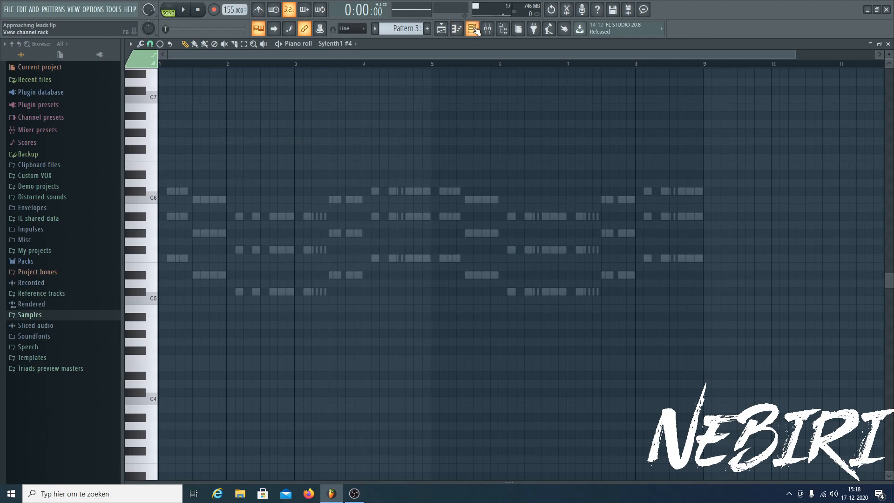
{"action": "left_click", "coordinate": [475, 31]}
{"action": "right_click", "coordinate": [210, 135]}
{"action": "left_click", "coordinate": [308, 154]}
- Raise the pasted Sylenth1 #4 notes at the start of bar 1 to A#2, checking them against the ghost chords
{"action": "left_click", "coordinate": [253, 143]}
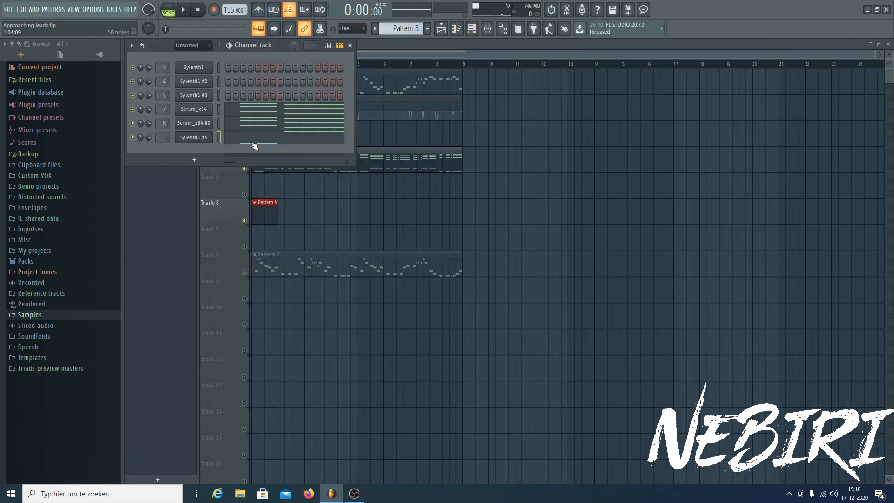
{"action": "left_click", "coordinate": [259, 143]}
{"action": "left_click_drag", "start_coordinate": [208, 422], "coordinate": [160, 390]}
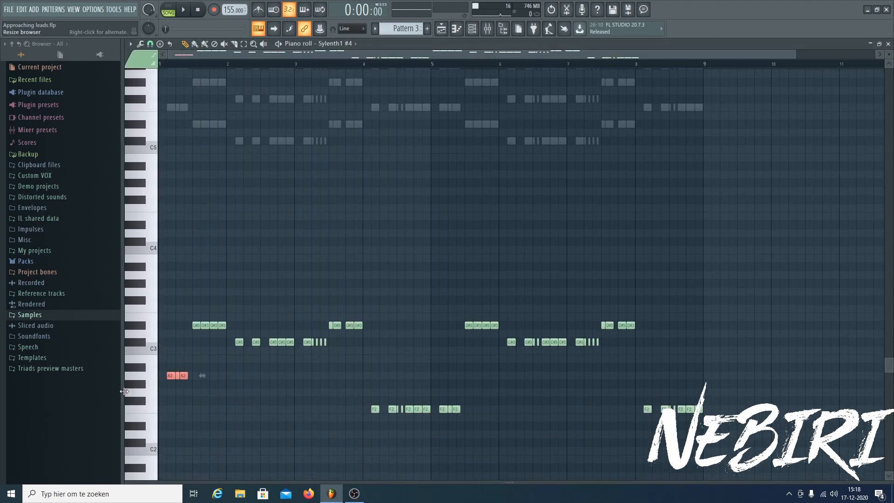
{"action": "key", "text": "shift+Up"}
{"action": "key", "text": "space"}
{"action": "scroll", "coordinate": [256, 180], "scroll_direction": "up", "scroll_amount": 5}
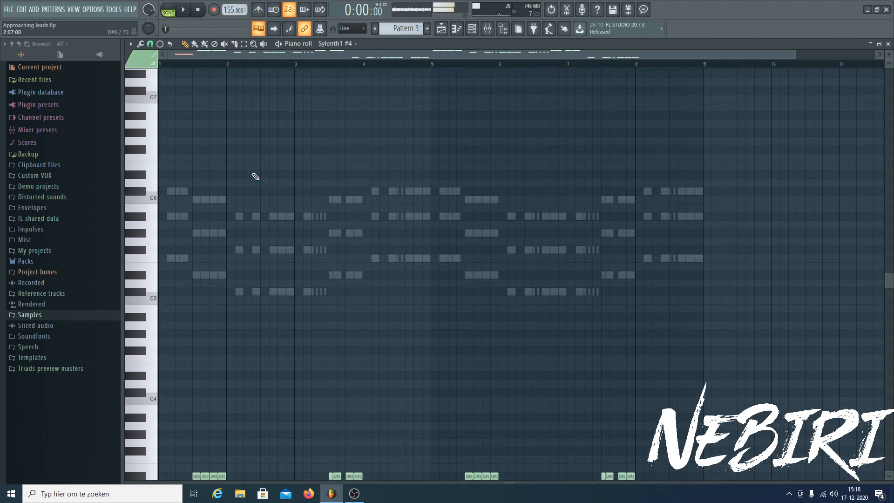
{"action": "scroll", "coordinate": [214, 180], "scroll_direction": "down", "scroll_amount": 5}
{"action": "key", "text": "space"}
- Lower the bass notes in the second half of bar 1 to G#2 and audition them briefly
{"action": "left_click_drag", "start_coordinate": [191, 331], "coordinate": [228, 317]}
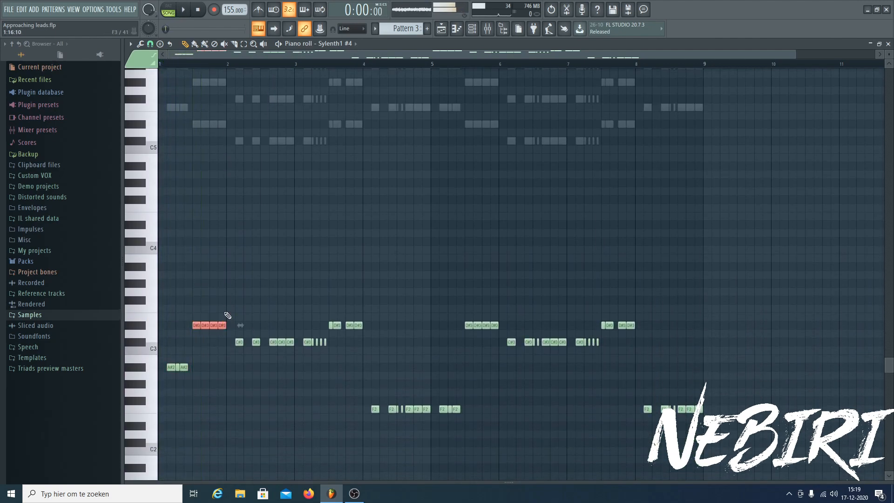
{"action": "key", "text": "Down"}
{"action": "key", "text": "Down"}
{"action": "key", "text": "Down"}
{"action": "key", "text": "Down"}
{"action": "key", "text": "Down"}
{"action": "key", "text": "Down"}
{"action": "key", "text": "Down"}
{"action": "key", "text": "space"}
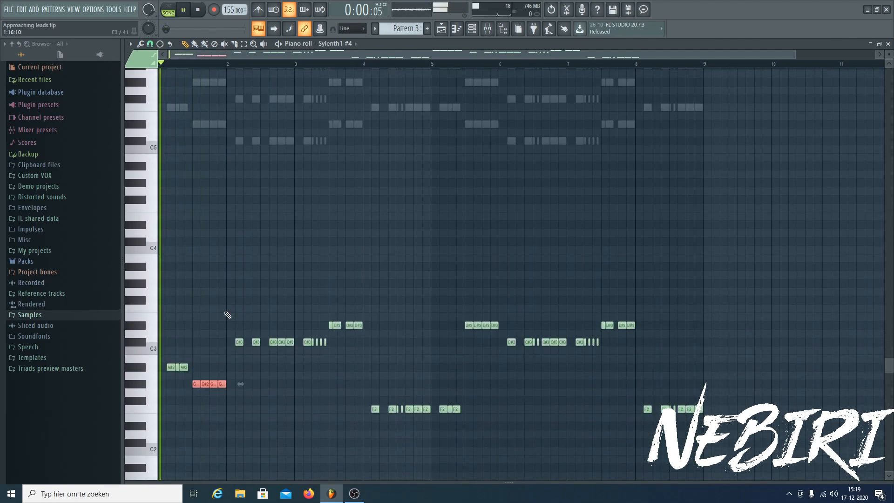
{"action": "scroll", "coordinate": [261, 298], "scroll_direction": "down", "scroll_amount": 4}
{"action": "key", "text": "space"}
- Lower the bass notes from bar 2 to the middle of bar 3 to F#2, comparing them with the ghost chords
{"action": "left_click_drag", "start_coordinate": [235, 256], "coordinate": [342, 278]}
{"action": "key", "text": "Down"}
{"action": "key", "text": "Down"}
{"action": "key", "text": "Down"}
{"action": "key", "text": "Down"}
{"action": "key", "text": "Down"}
{"action": "key", "text": "Down"}
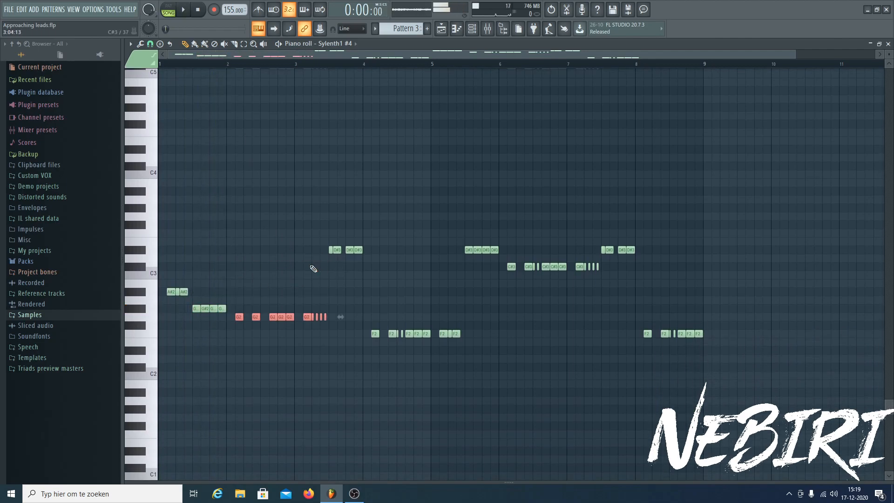
{"action": "scroll", "coordinate": [364, 105], "scroll_direction": "up", "scroll_amount": 8}
{"action": "scroll", "coordinate": [258, 233], "scroll_direction": "down", "scroll_amount": 7}
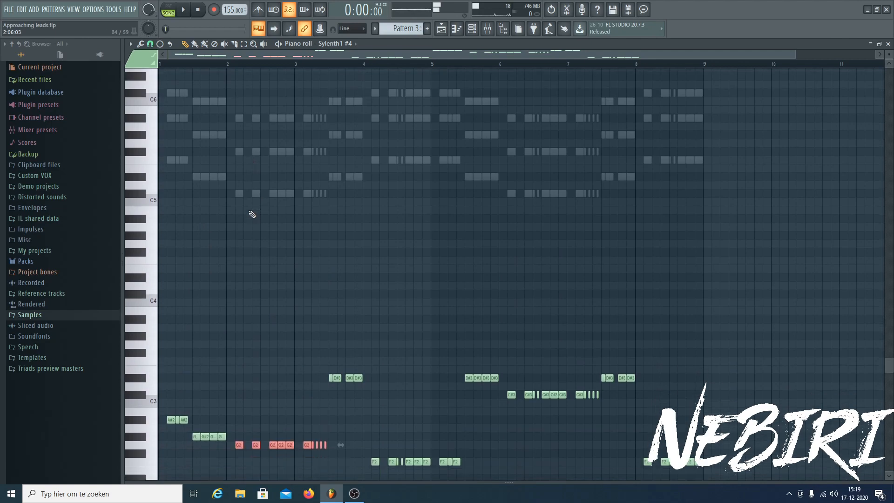
{"action": "scroll", "coordinate": [252, 231], "scroll_direction": "up", "scroll_amount": 10}
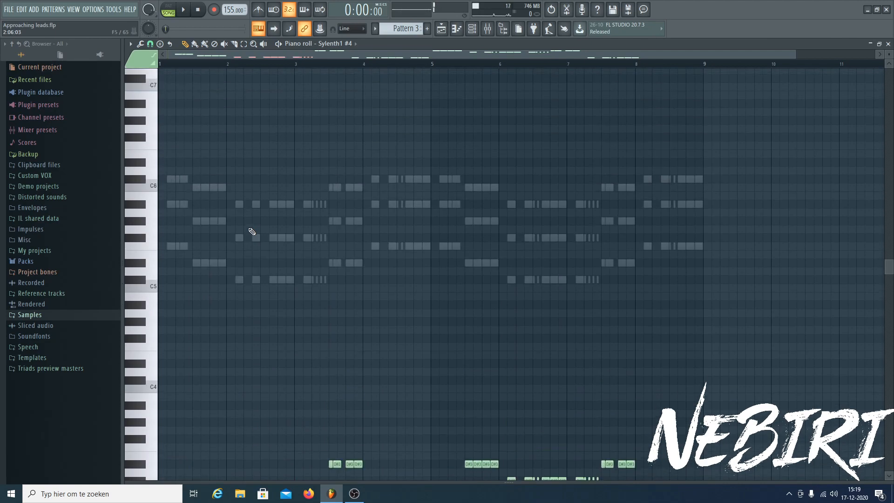
{"action": "scroll", "coordinate": [182, 247], "scroll_direction": "down", "scroll_amount": 2}
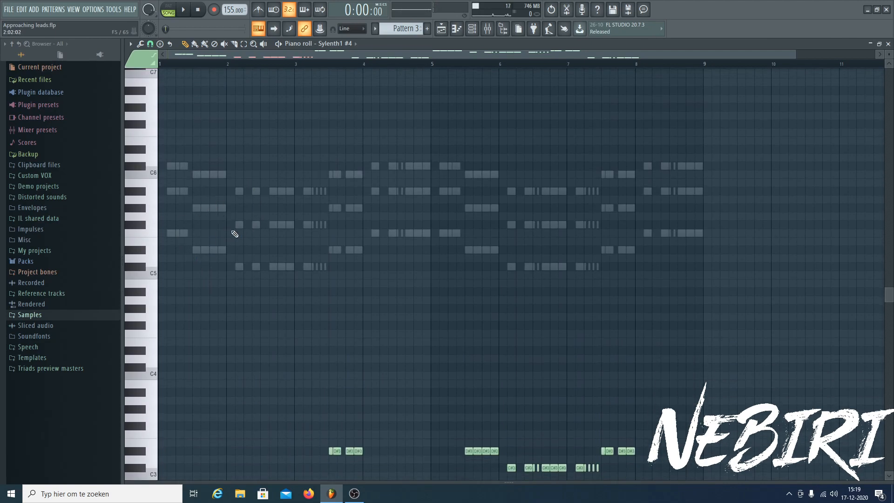
{"action": "scroll", "coordinate": [259, 258], "scroll_direction": "down", "scroll_amount": 9}
- Lower the bass notes at the end of bar 3 to G#2 while the arrangement plays
{"action": "key", "text": "space"}
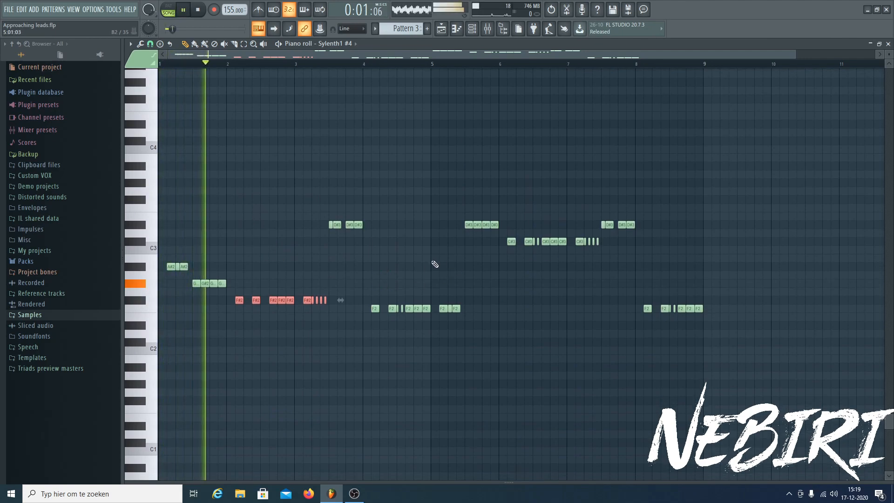
{"action": "left_click_drag", "start_coordinate": [388, 248], "coordinate": [328, 221]}
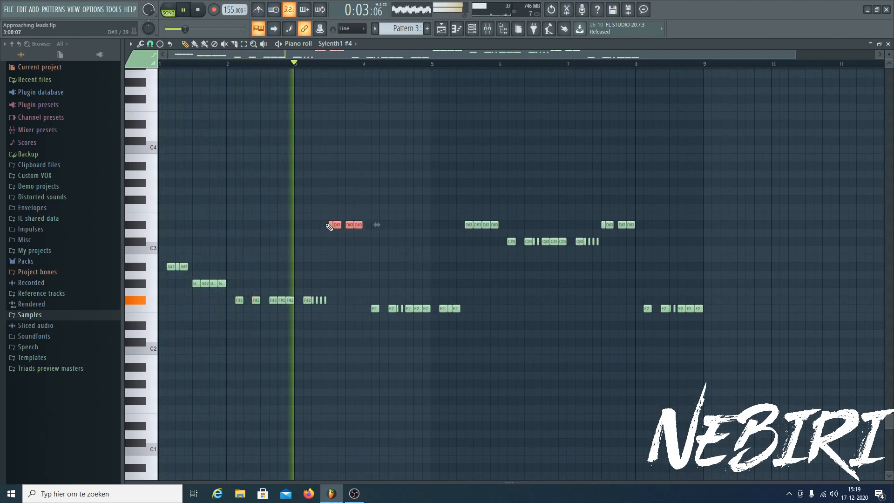
{"action": "key", "text": "Down"}
{"action": "key", "text": "Down"}
{"action": "key", "text": "Down"}
{"action": "key", "text": "Down"}
{"action": "key", "text": "Down"}
{"action": "key", "text": "Down"}
{"action": "key", "text": "Down"}
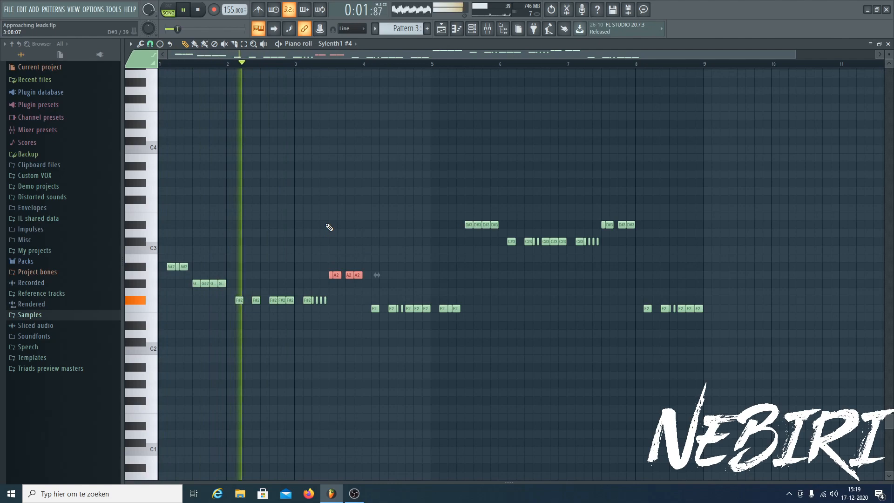
- Raise the bass notes of bar 4 and early bar 5 to A#2, set the rest of bar 5 to G#2, and stop playback
{"action": "left_click_drag", "start_coordinate": [370, 301], "coordinate": [459, 298]}
{"action": "key", "text": "Up"}
{"action": "key", "text": "Up"}
{"action": "key", "text": "Up"}
{"action": "key", "text": "Up"}
{"action": "key", "text": "space"}
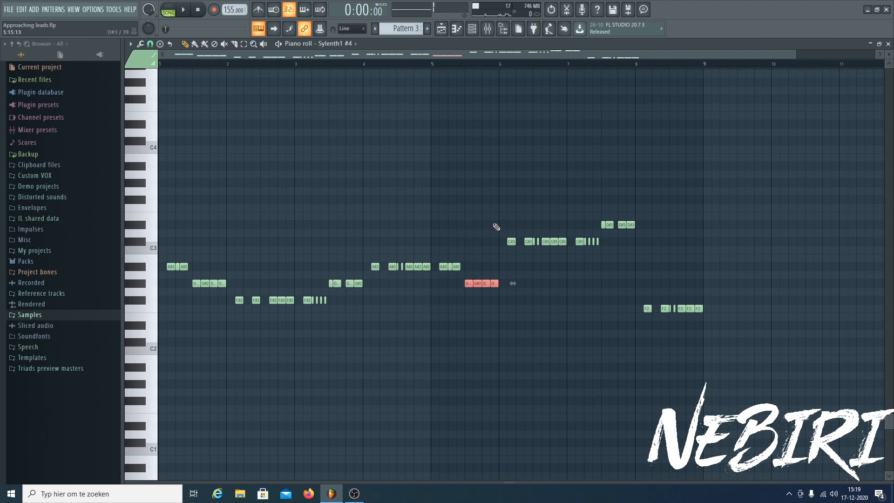
- Lower the bass notes in bars 6 and 7 by seven semitones, to F#2 and G#2
{"action": "left_click_drag", "start_coordinate": [482, 246], "coordinate": [703, 228]}
{"action": "key", "text": "Down"}
{"action": "key", "text": "Down"}
{"action": "key", "text": "Down"}
{"action": "key", "text": "Down"}
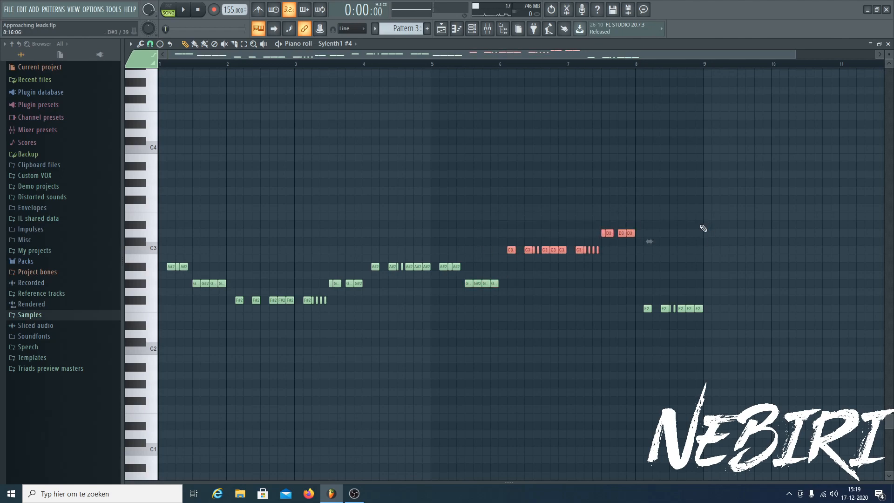
{"action": "key", "text": "Down"}
{"action": "key", "text": "Down"}
{"action": "key", "text": "Down"}
- Raise the bass notes of bar 8 to A#2 and play the whole line against the chords
{"action": "left_click_drag", "start_coordinate": [641, 296], "coordinate": [711, 320]}
{"action": "key", "text": "Up"}
{"action": "key", "text": "Up"}
{"action": "key", "text": "Up"}
{"action": "key", "text": "Up"}
{"action": "key", "text": "Up"}
{"action": "key", "text": "space"}
{"action": "scroll", "coordinate": [727, 210], "scroll_direction": "up", "scroll_amount": 7}
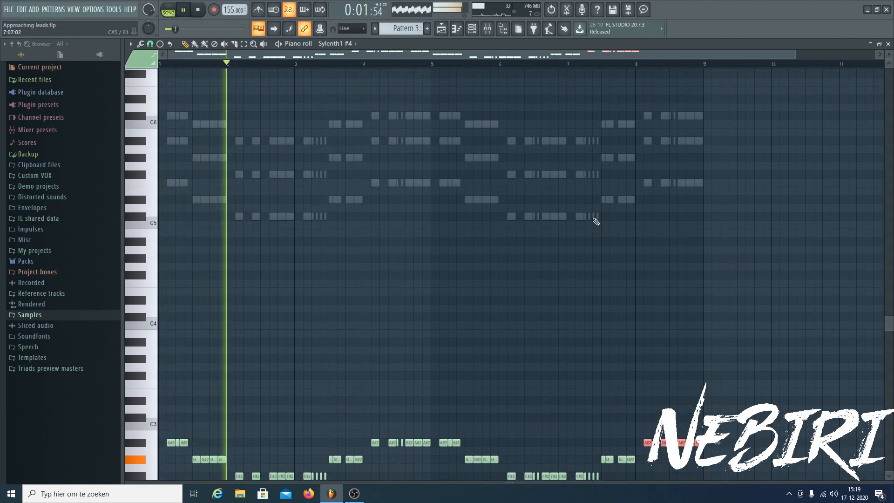
{"action": "scroll", "coordinate": [505, 253], "scroll_direction": "down", "scroll_amount": 4}
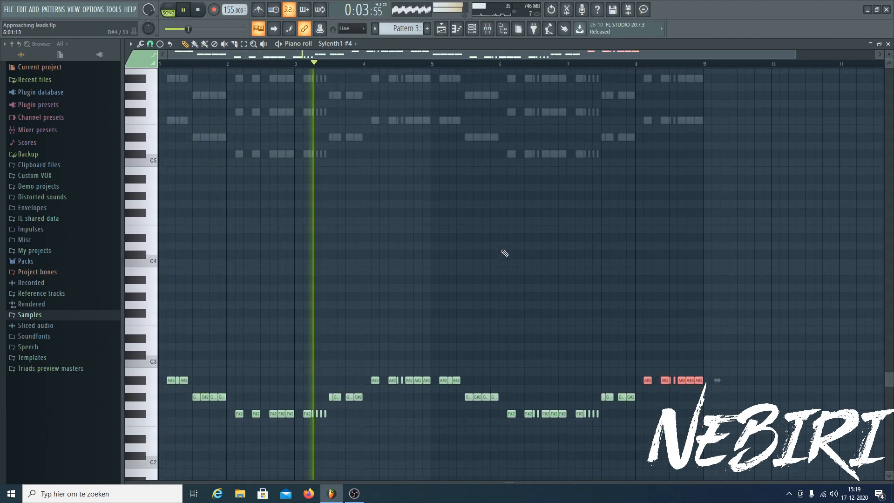
{"action": "scroll", "coordinate": [526, 232], "scroll_direction": "up", "scroll_amount": 4}
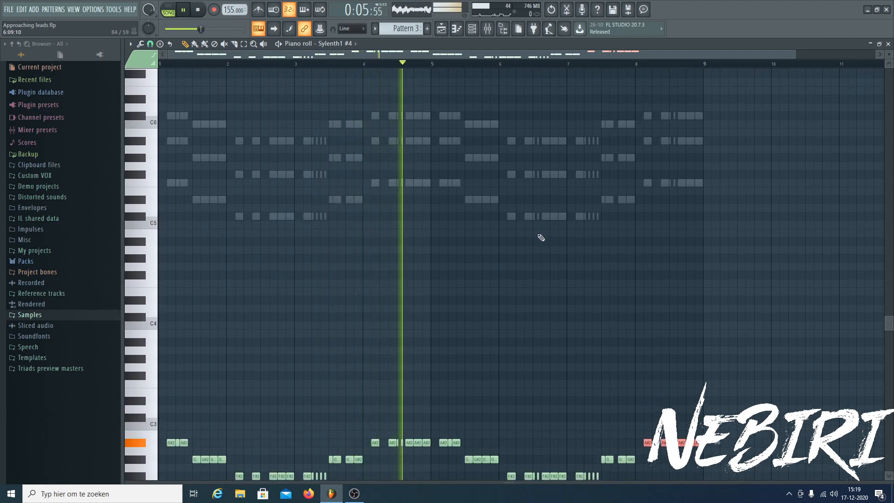
{"action": "scroll", "coordinate": [578, 209], "scroll_direction": "down", "scroll_amount": 16}
- Open the Sylenth1 #4 instrument and route it to mixer track 10
{"action": "left_click", "coordinate": [472, 29]}
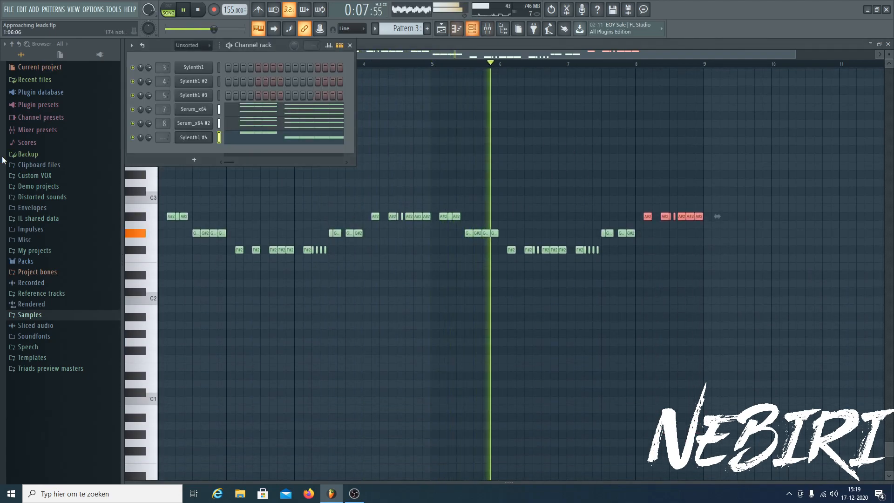
{"action": "left_click", "coordinate": [193, 124]}
{"action": "left_click", "coordinate": [193, 137]}
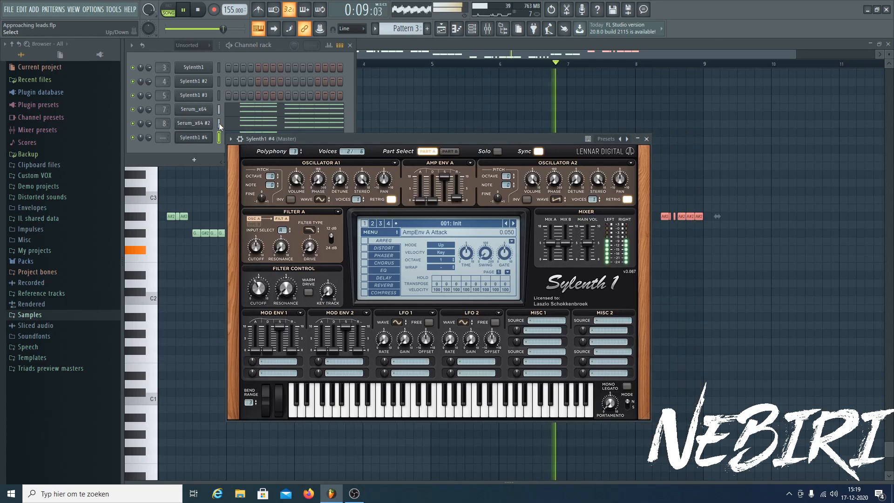
{"action": "left_click", "coordinate": [241, 139]}
{"action": "left_click", "coordinate": [639, 161]}
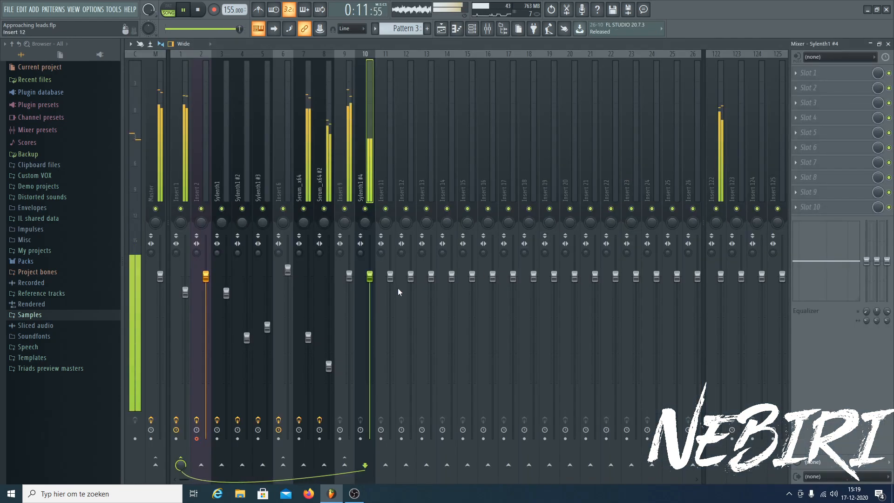
- Lower the Sylenth1 #4 mixer track's volume to about -5.4 dB while auditioning it with the Serum leads
{"action": "left_click_drag", "start_coordinate": [370, 276], "coordinate": [369, 301]}
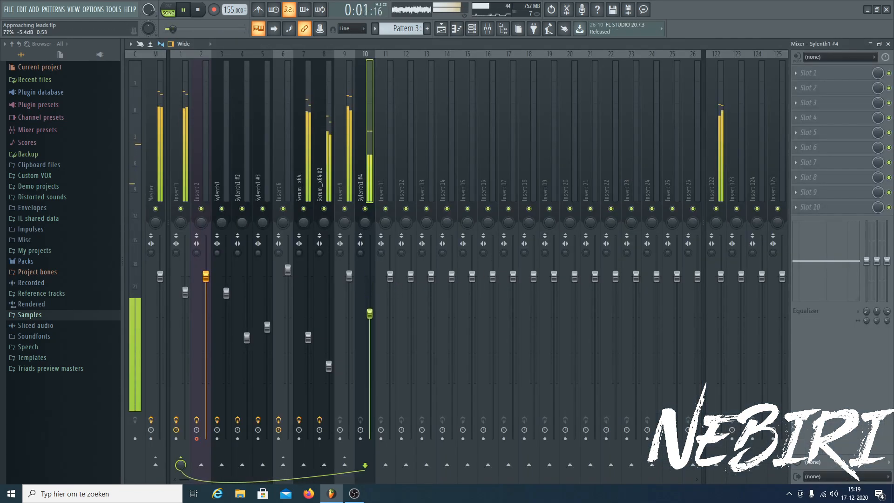
{"action": "key", "text": "F6"}
{"action": "key", "text": "space"}
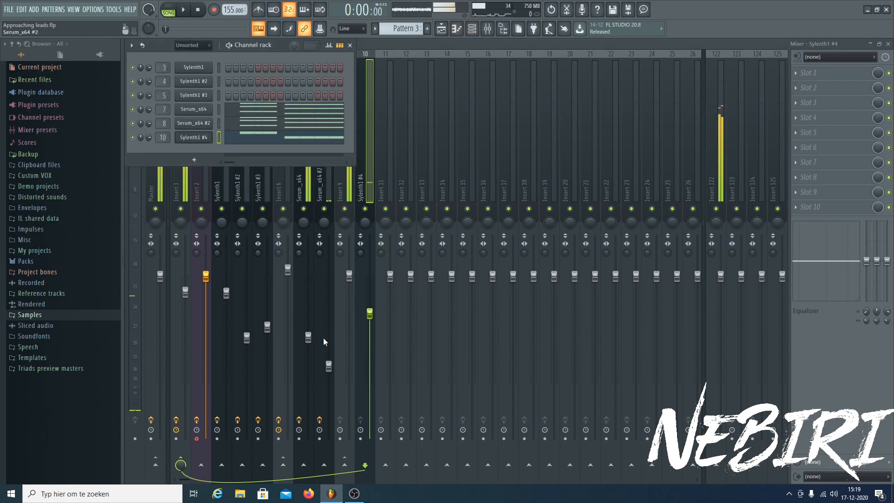
{"action": "key", "text": "space"}
{"action": "left_click_drag", "start_coordinate": [370, 313], "coordinate": [369, 315]}
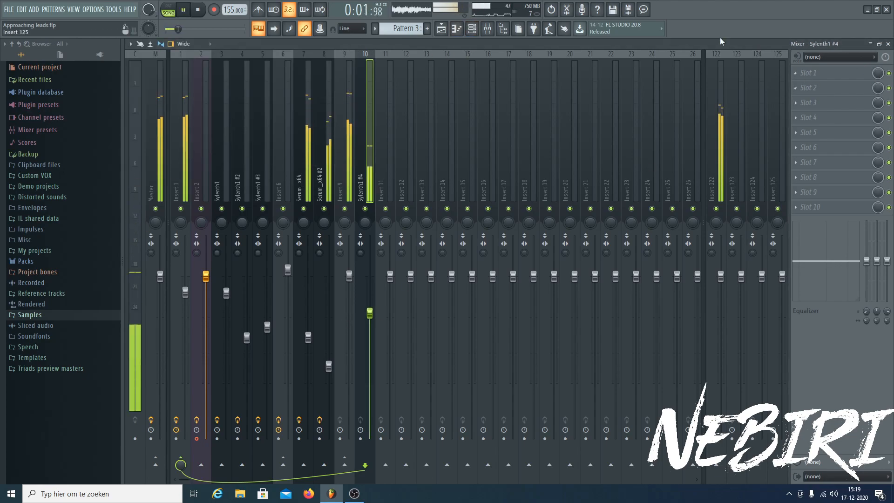
{"action": "left_click", "coordinate": [487, 29]}
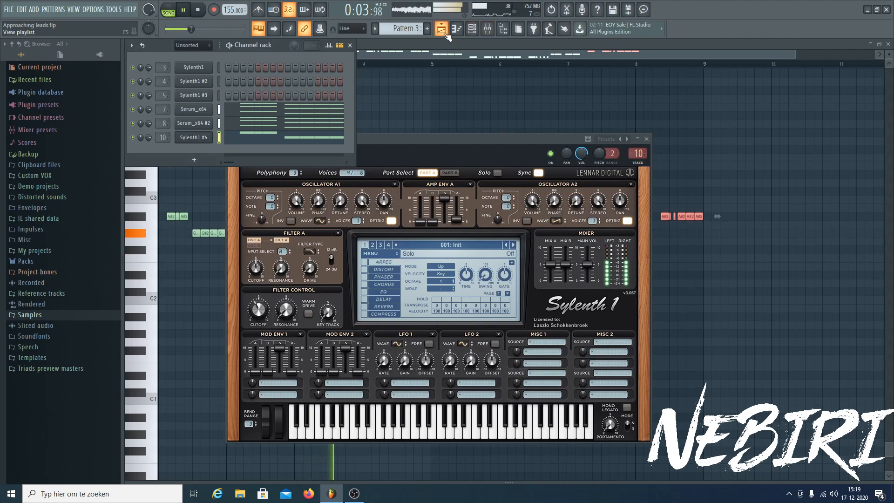
- Stop playback, bring the other playlist tracks back in, and delete the short Pattern 4 clip from Track 6
{"action": "left_click", "coordinate": [441, 28]}
{"action": "key", "text": "space"}
{"action": "right_click", "coordinate": [244, 143]}
{"action": "right_click", "coordinate": [244, 143]}
{"action": "right_click", "coordinate": [256, 211]}
- Move the corrected Sylenth1 #4 notes from Pattern 3 to Pattern 4 and place Pattern 4 on Track 6 from bar 1
{"action": "left_click", "coordinate": [477, 31]}
{"action": "right_click", "coordinate": [211, 135]}
{"action": "left_click", "coordinate": [359, 139]}
{"action": "key", "text": "KP_Add"}
{"action": "right_click", "coordinate": [210, 134]}
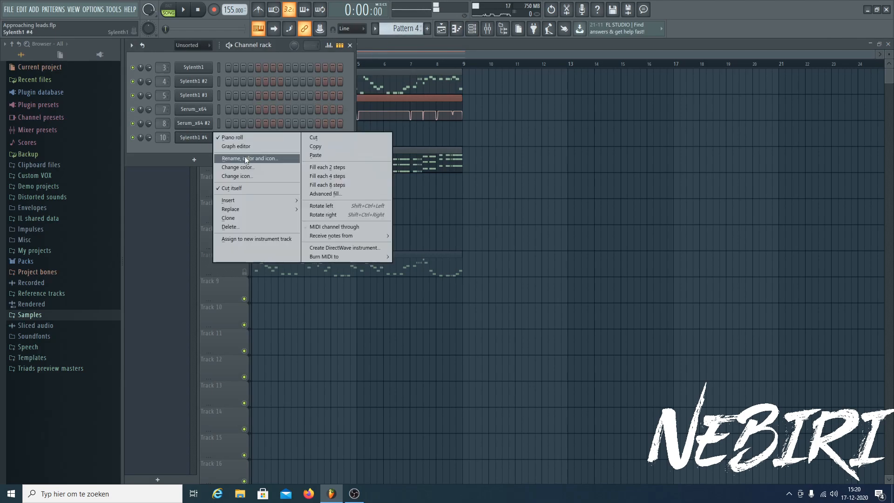
{"action": "left_click", "coordinate": [308, 153]}
{"action": "left_click_drag", "start_coordinate": [341, 209], "coordinate": [172, 202]}
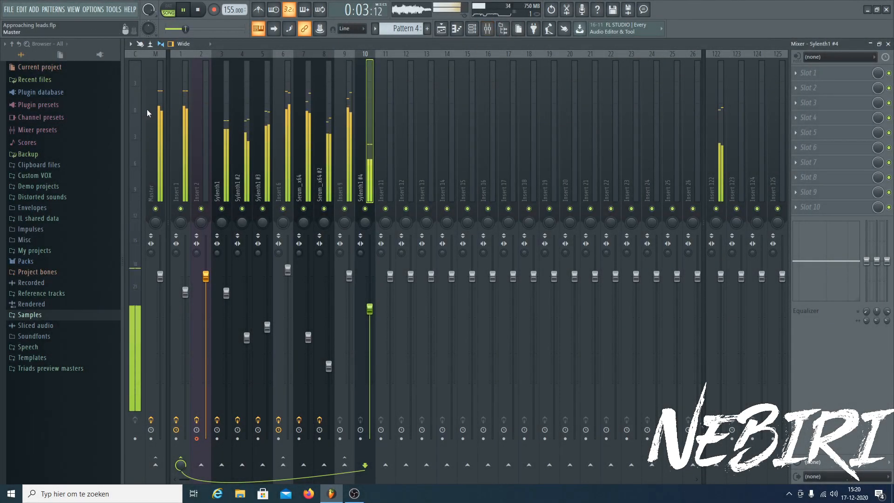
- Examine the full mix's frequency spectrum in FabFilter Pro-Q 2 on the Master during playback
{"action": "left_click", "coordinate": [148, 111]}
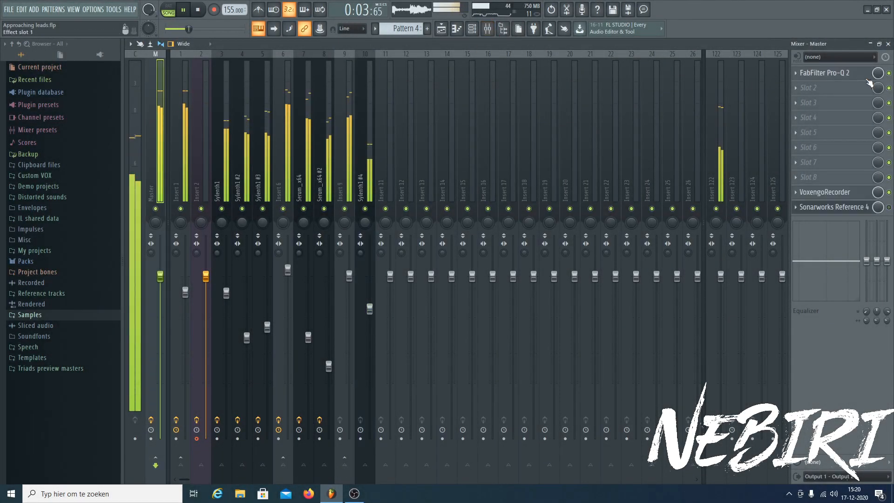
{"action": "left_click", "coordinate": [852, 74]}
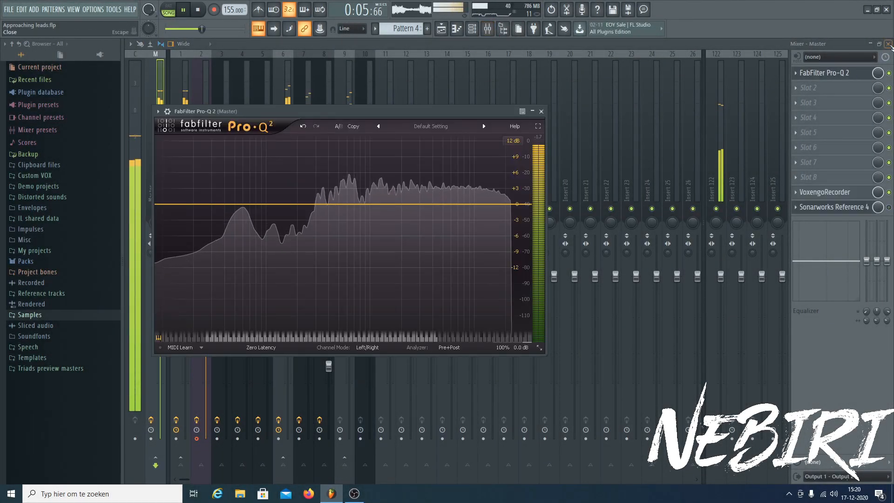
{"action": "key", "text": "F5"}
{"action": "left_click_drag", "start_coordinate": [438, 112], "coordinate": [545, 133]}
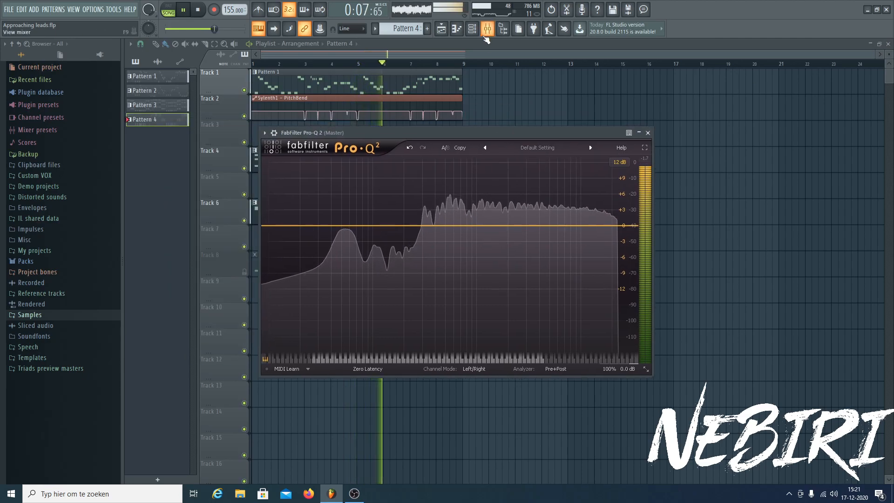
- Check the Sylenth1 #4 instrument, listen to the rest of the arrangement, and stop playback
{"action": "left_click", "coordinate": [471, 29]}
{"action": "left_click", "coordinate": [198, 138]}
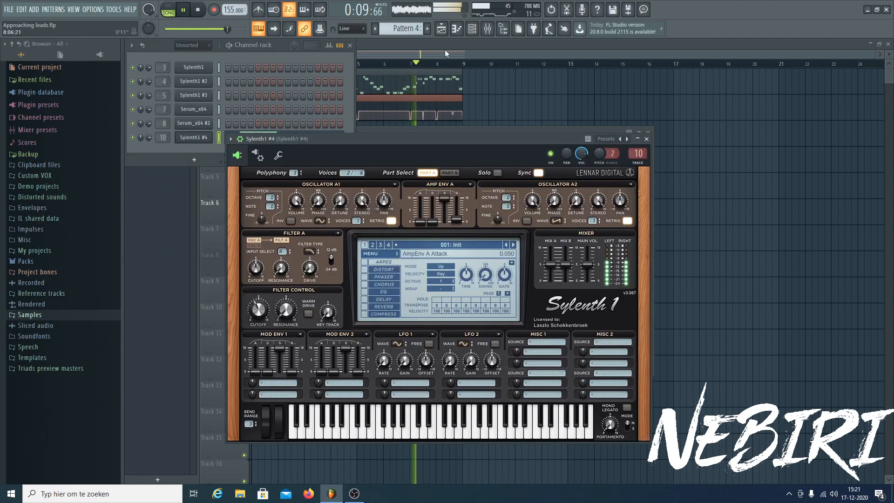
{"action": "left_click", "coordinate": [446, 50]}
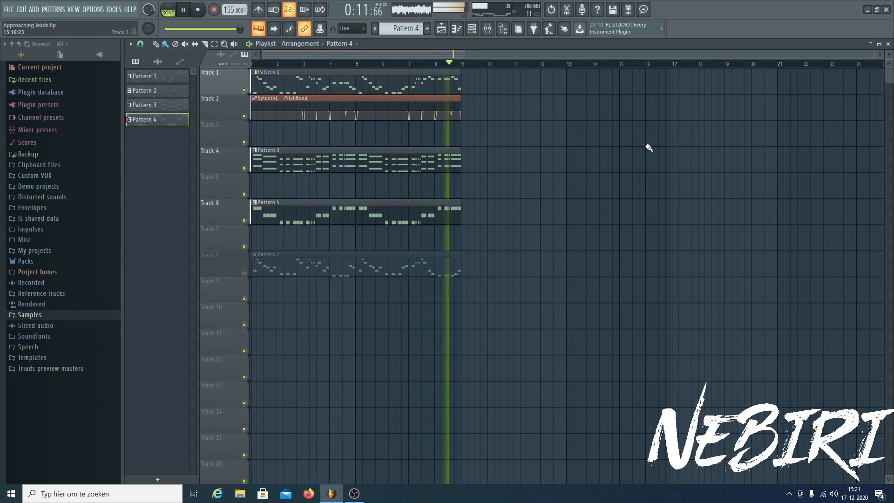
{"action": "key", "text": "space"}
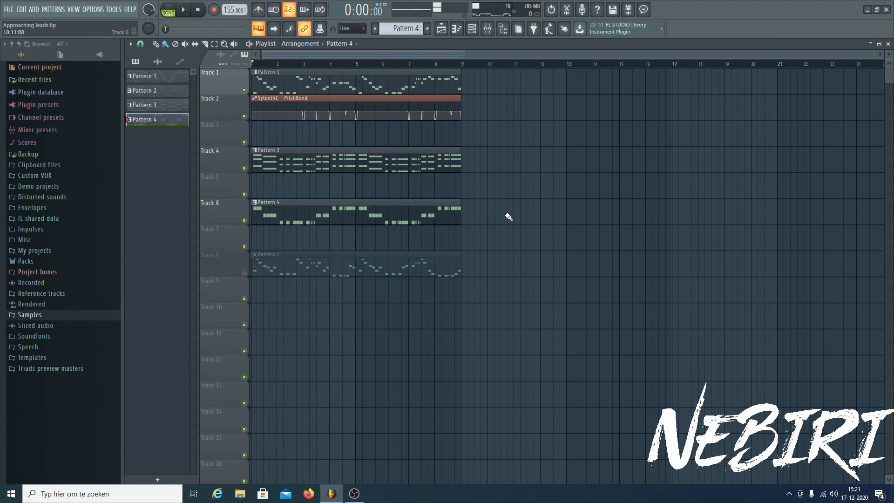
{"action": "left_click", "coordinate": [488, 29]}
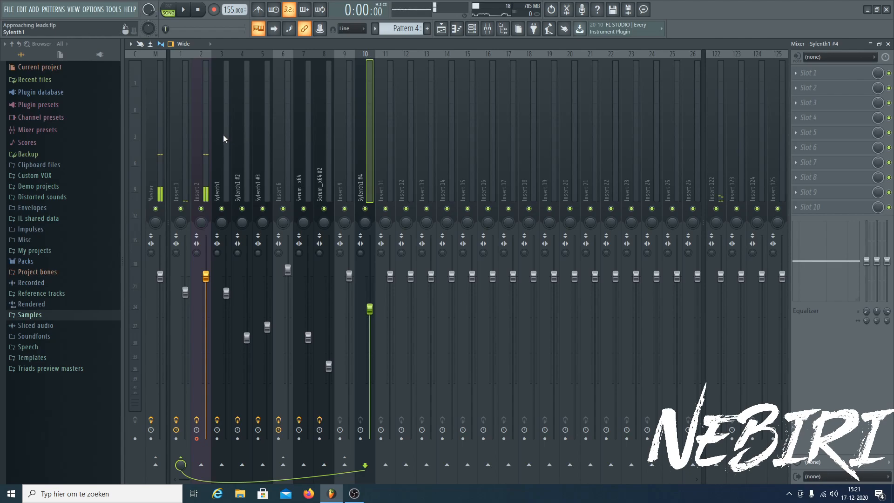
{"action": "left_click", "coordinate": [441, 28]}
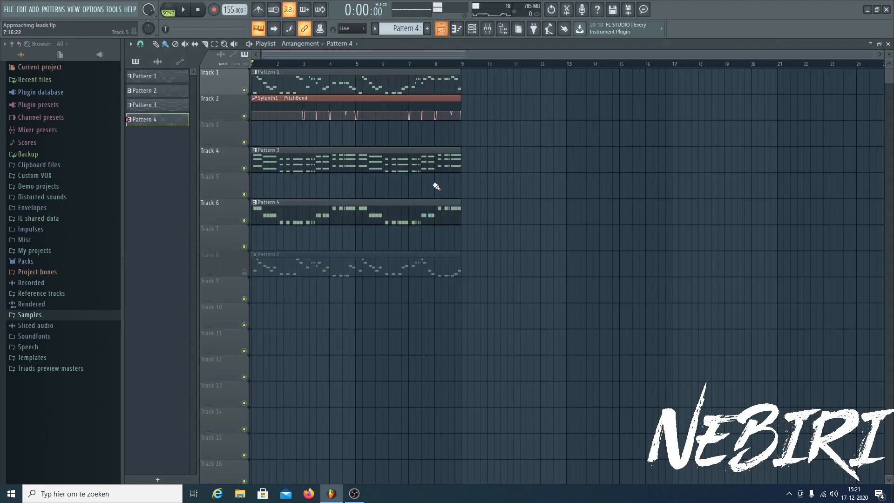
{"action": "left_click", "coordinate": [283, 269]}
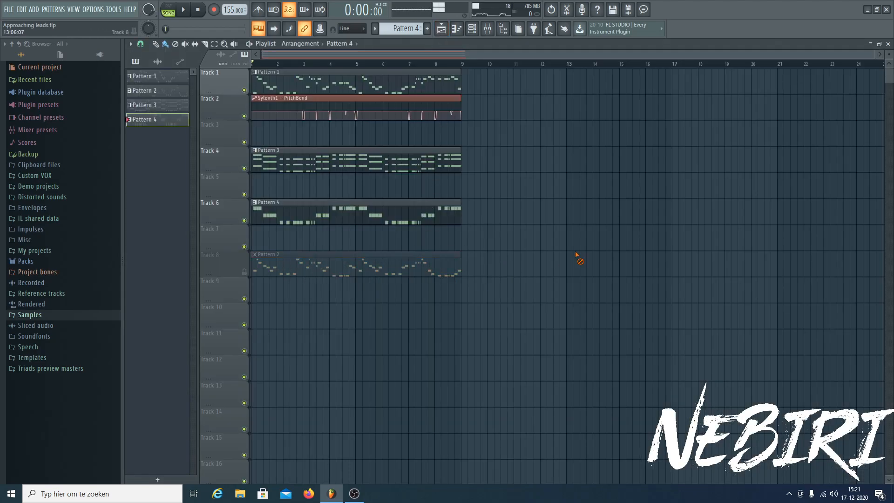